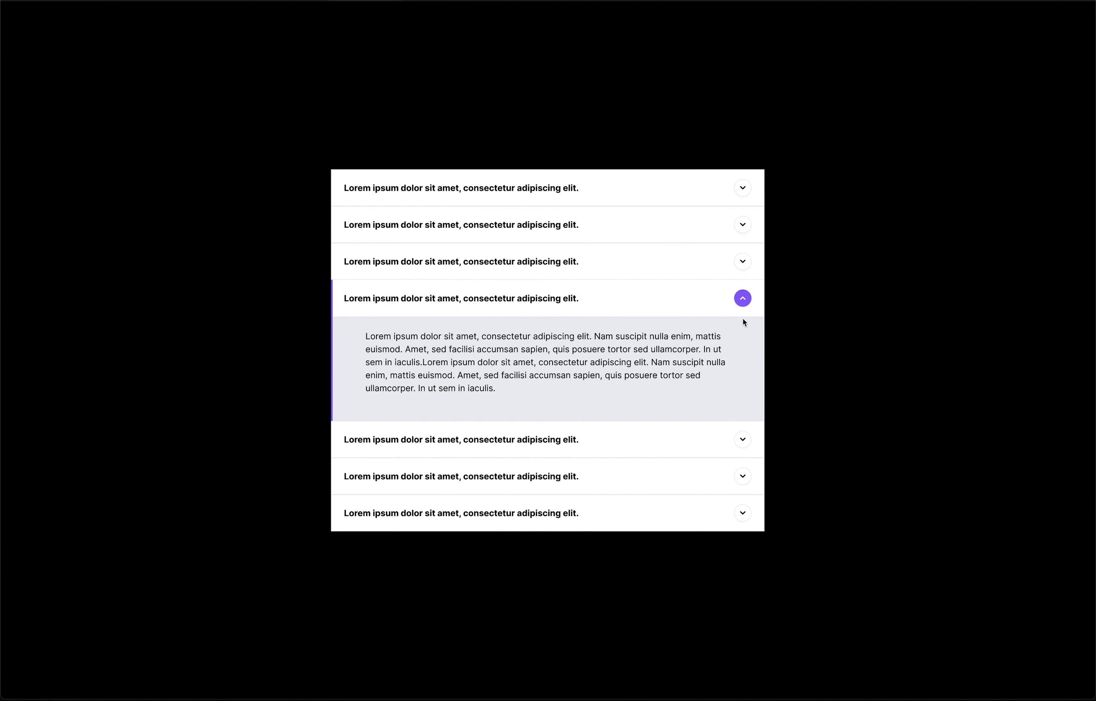
Step: Collapse and expand the fourth accordion row several times, then leave the prototype preview
{"action": "left_click", "coordinate": [743, 300]}
{"action": "left_click", "coordinate": [741, 369]}
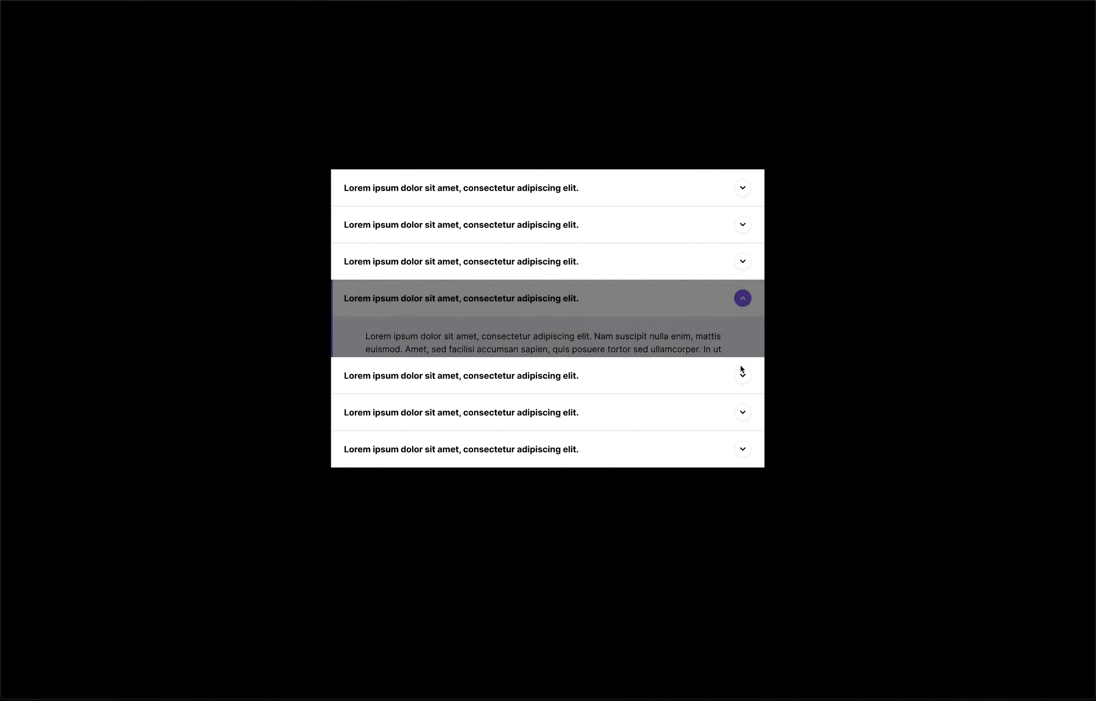
{"action": "left_click", "coordinate": [744, 301]}
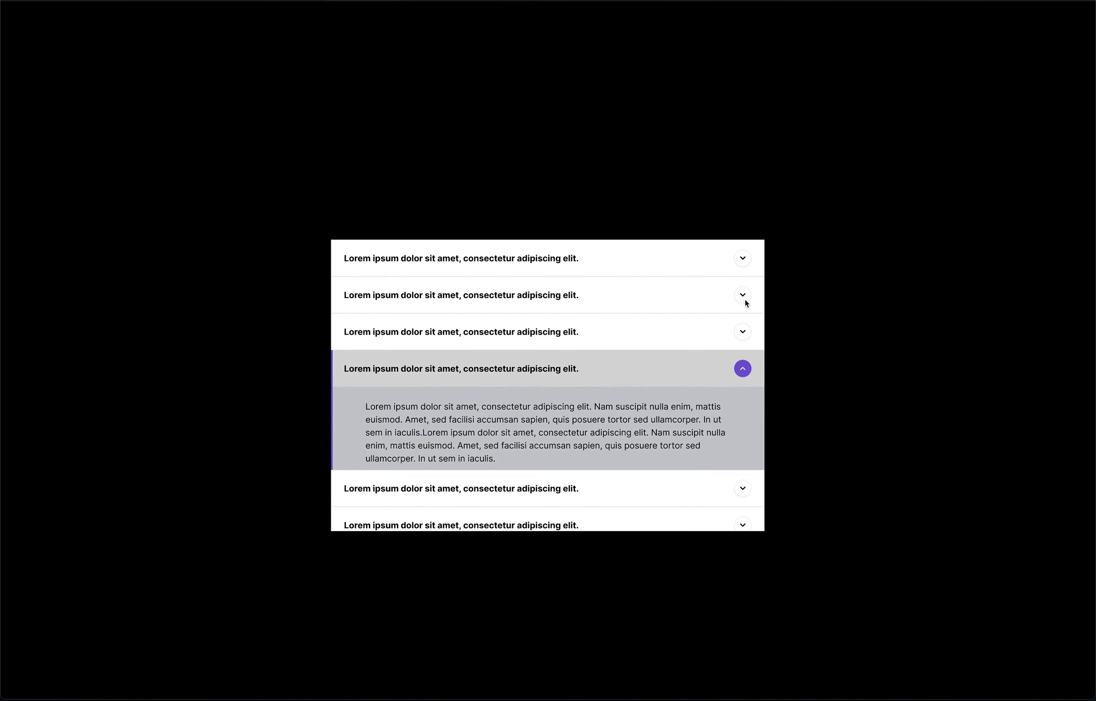
{"action": "left_click", "coordinate": [741, 364]}
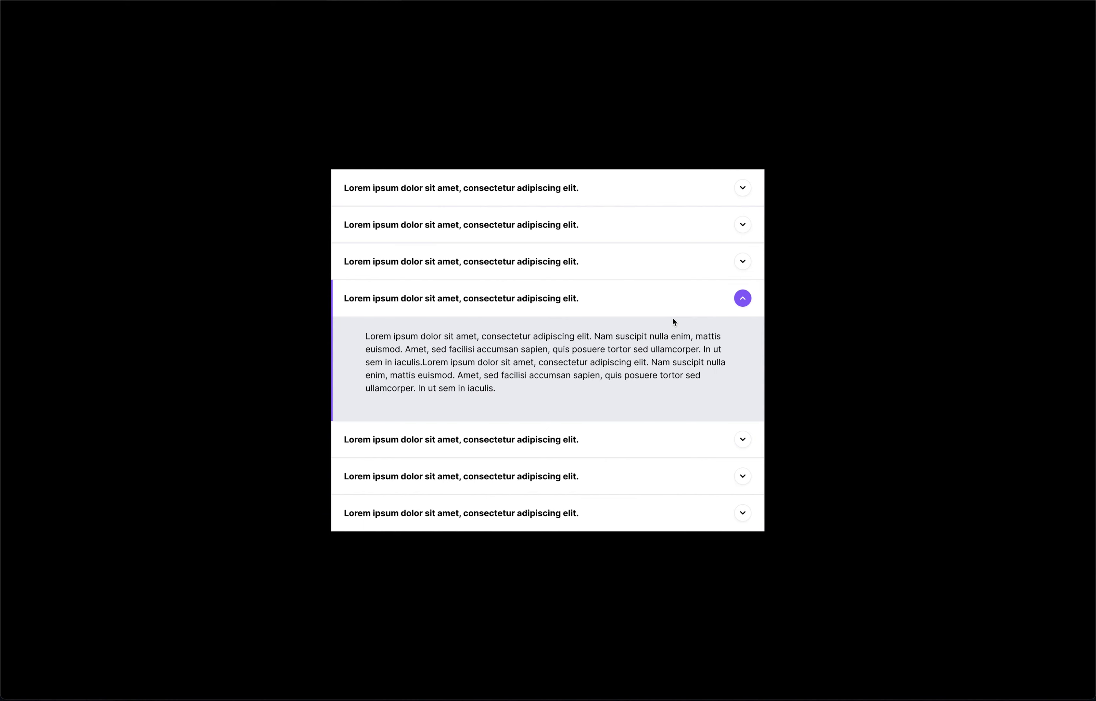
{"action": "left_click", "coordinate": [743, 304]}
{"action": "key", "text": "Escape"}
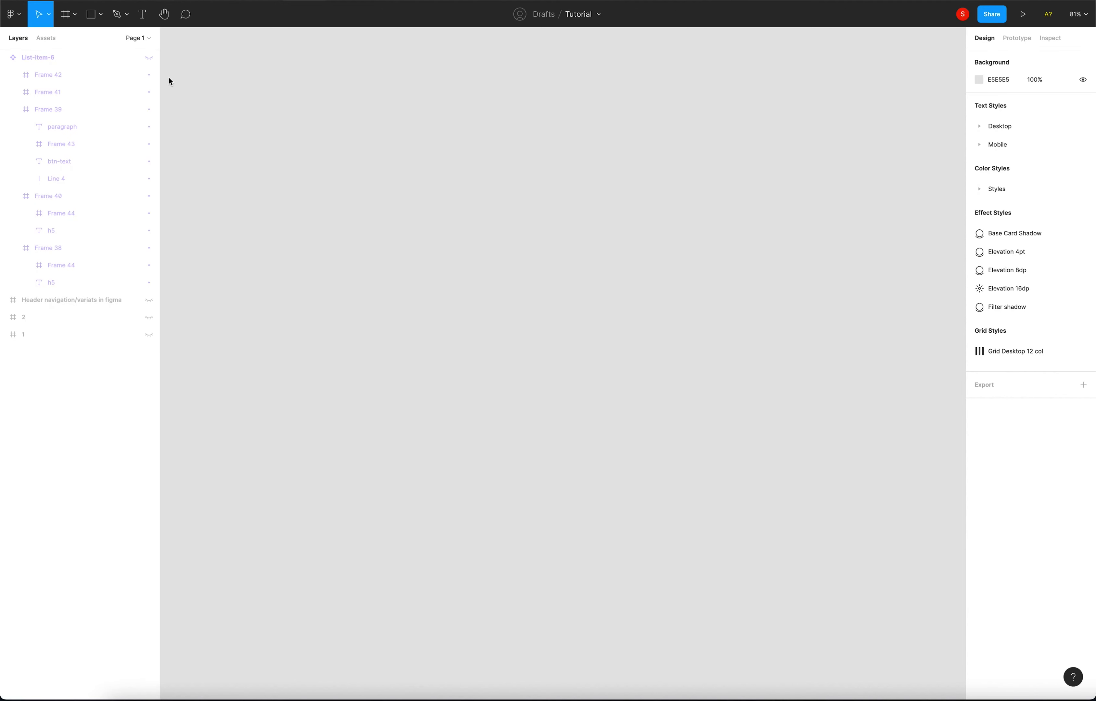
Step: Add a 'Dropdown' text layer on the canvas and give it the Desktop/Heading 1 style
{"action": "left_click", "coordinate": [142, 19]}
{"action": "left_click", "coordinate": [358, 182]}
{"action": "type", "text": "Dropdown"}
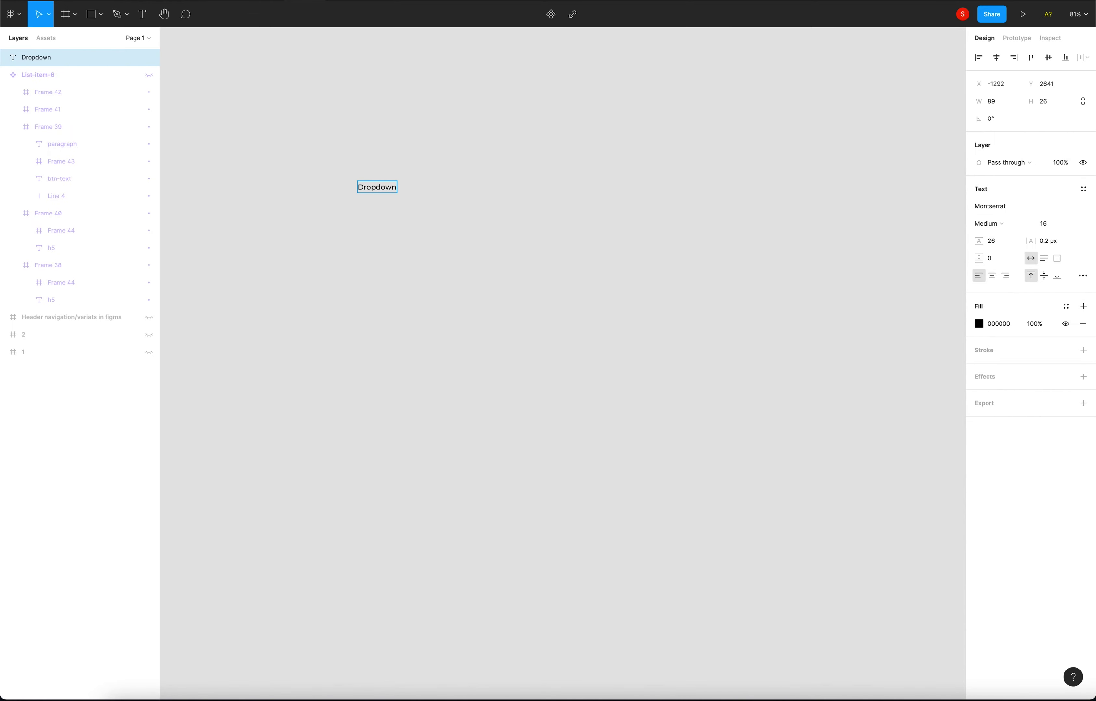
{"action": "key", "text": "Escape"}
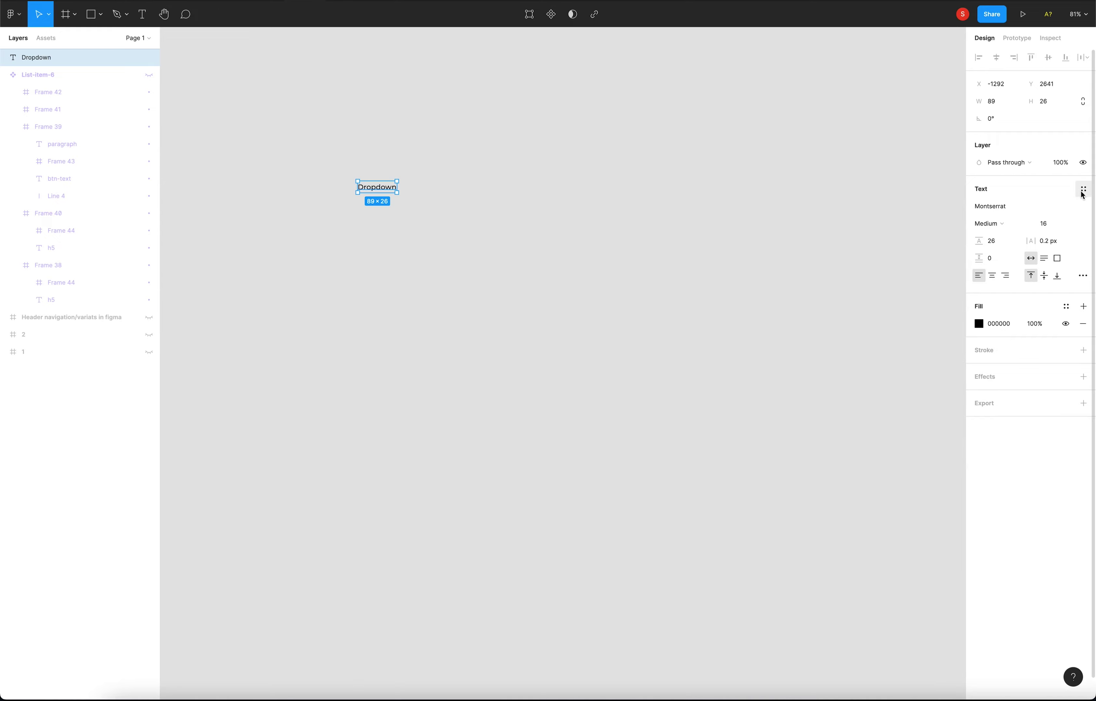
{"action": "left_click", "coordinate": [1081, 193]}
{"action": "left_click", "coordinate": [1047, 291]}
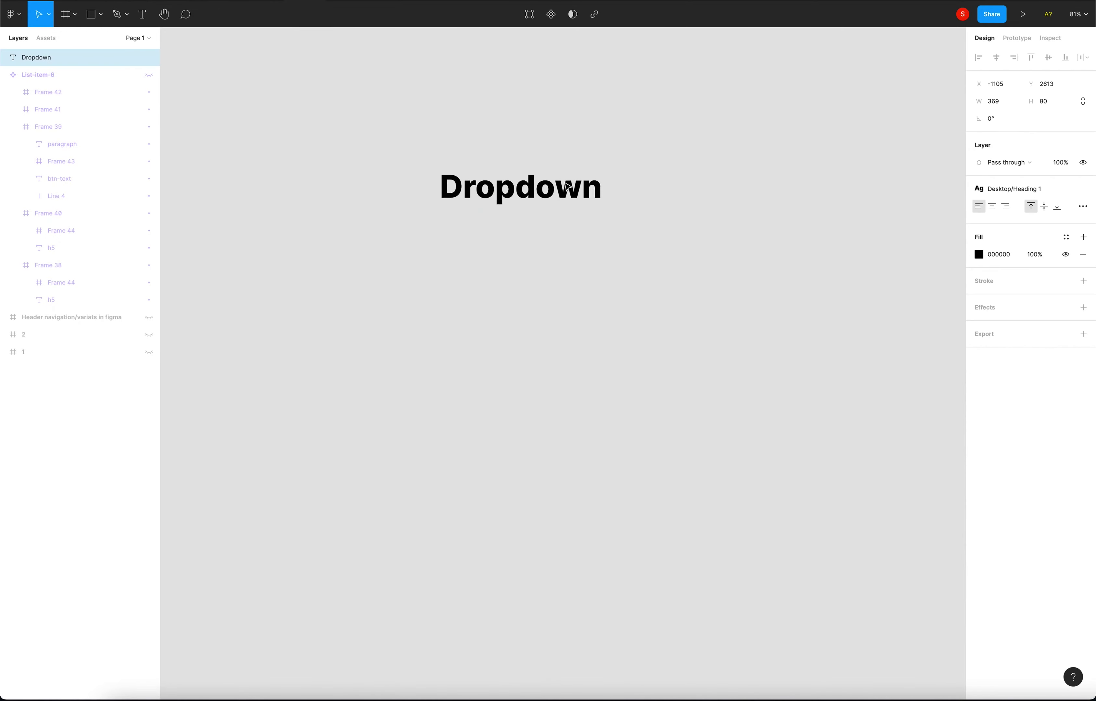
{"action": "left_click", "coordinate": [530, 278]}
{"action": "left_click", "coordinate": [101, 15]}
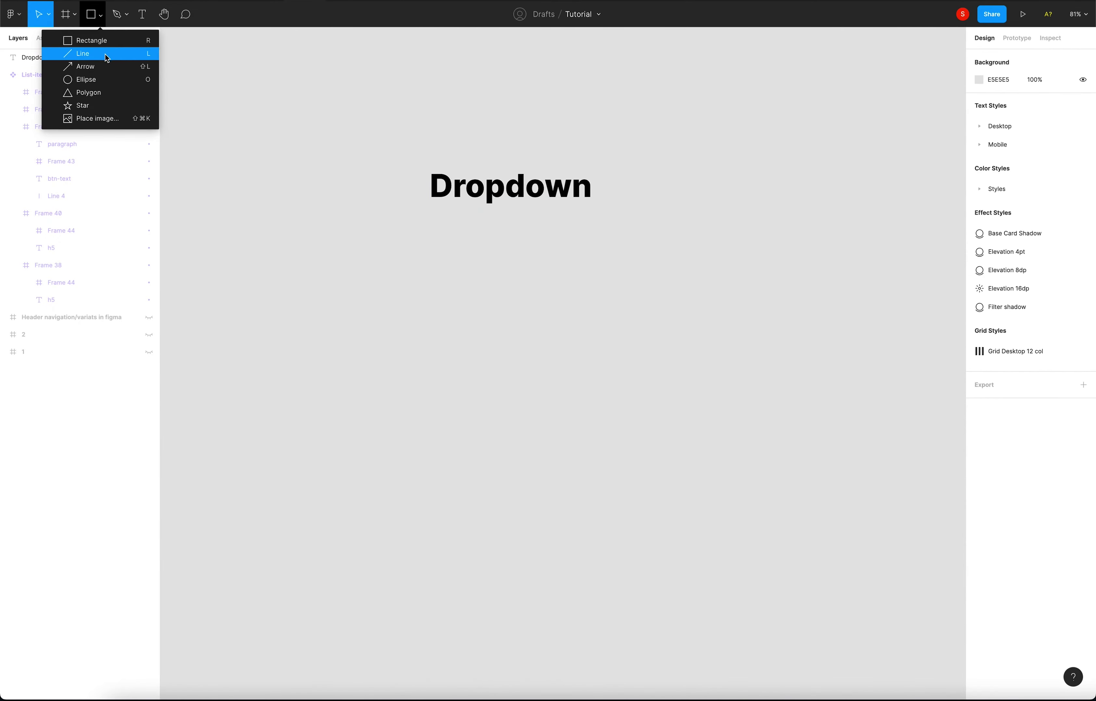
Step: Draw a long divider line under the heading with 50% stroke opacity
{"action": "left_click", "coordinate": [107, 55]}
{"action": "left_click_drag", "start_coordinate": [434, 214], "coordinate": [853, 211]}
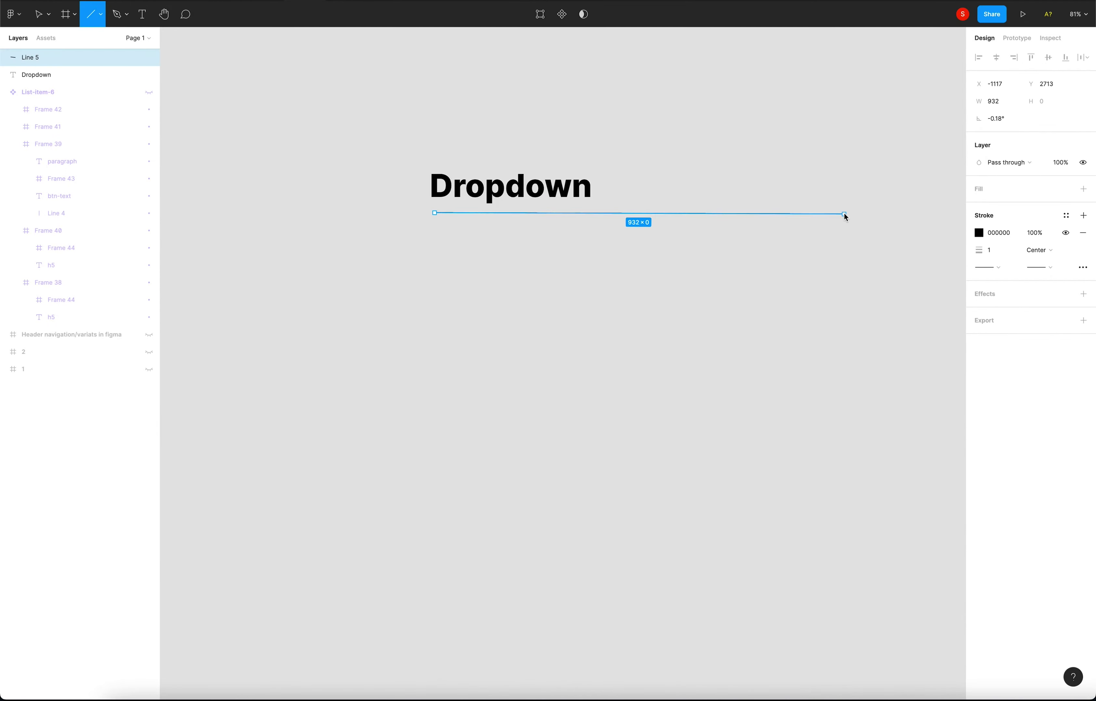
{"action": "left_click", "coordinate": [753, 239]}
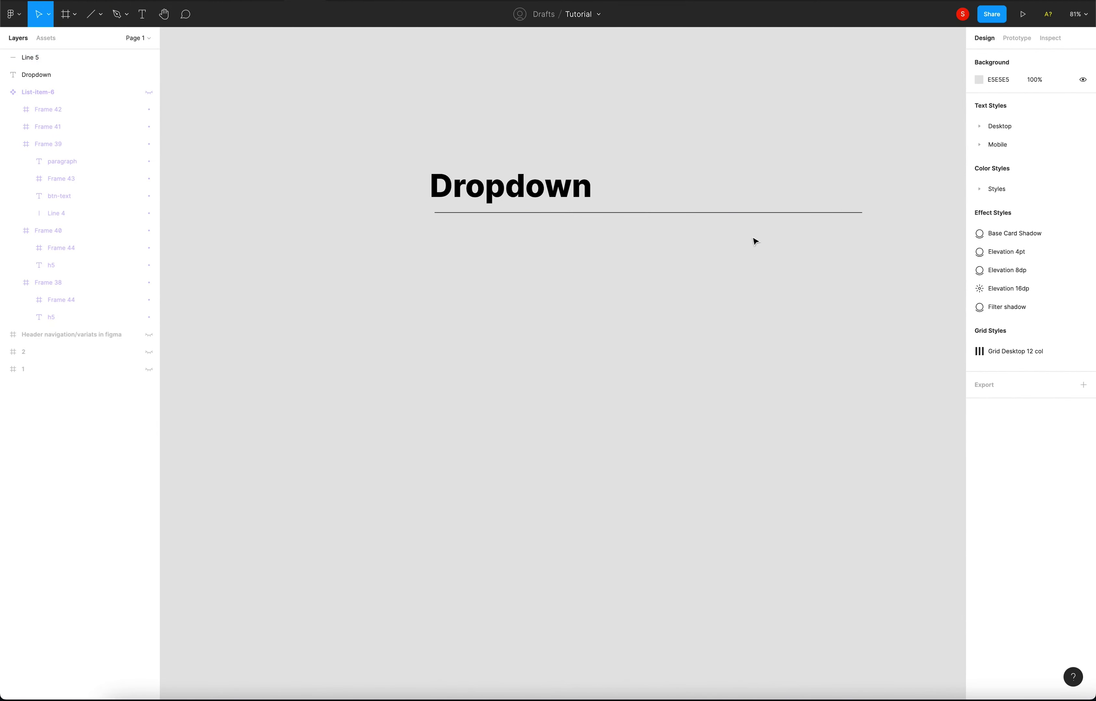
{"action": "left_click", "coordinate": [854, 212]}
{"action": "left_click", "coordinate": [995, 251]}
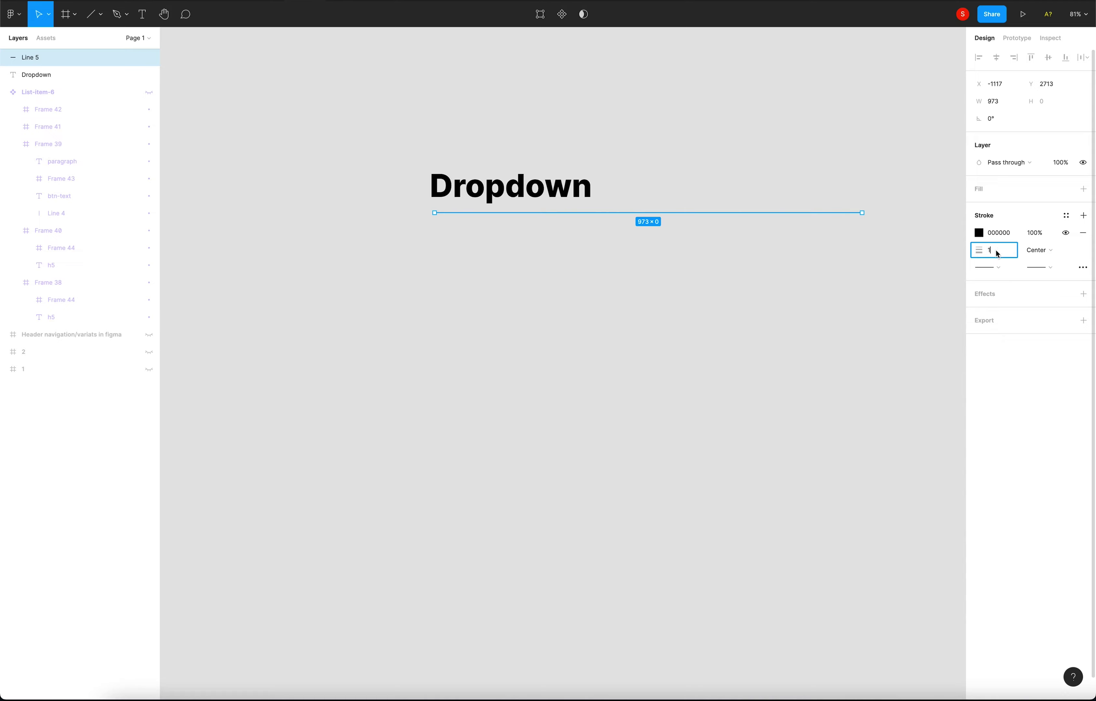
{"action": "left_click", "coordinate": [1035, 235]}
{"action": "type", "text": "50"}
{"action": "key", "text": "Return"}
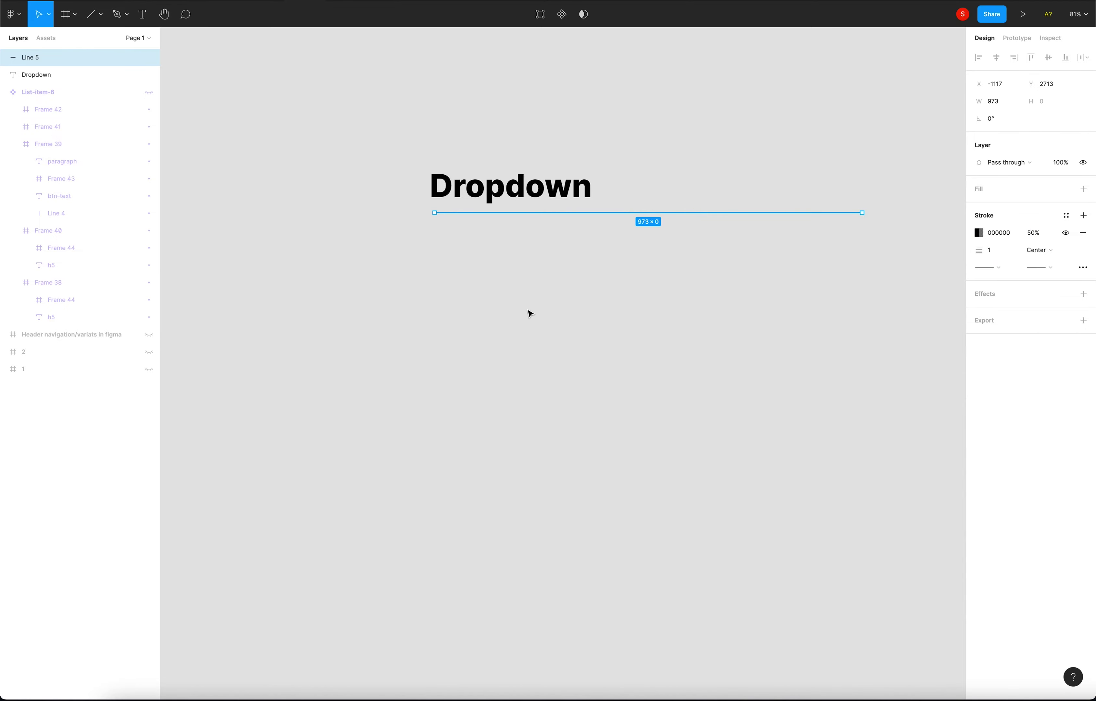
Step: Shift the Dropdown heading and divider line left together
{"action": "left_click", "coordinate": [530, 314]}
{"action": "mouse_move", "coordinate": [413, 158]}
{"action": "left_mouse_down"}
{"action": "mouse_move", "coordinate": [614, 211]}
{"action": "mouse_move", "coordinate": [551, 212]}
{"action": "left_mouse_up"}
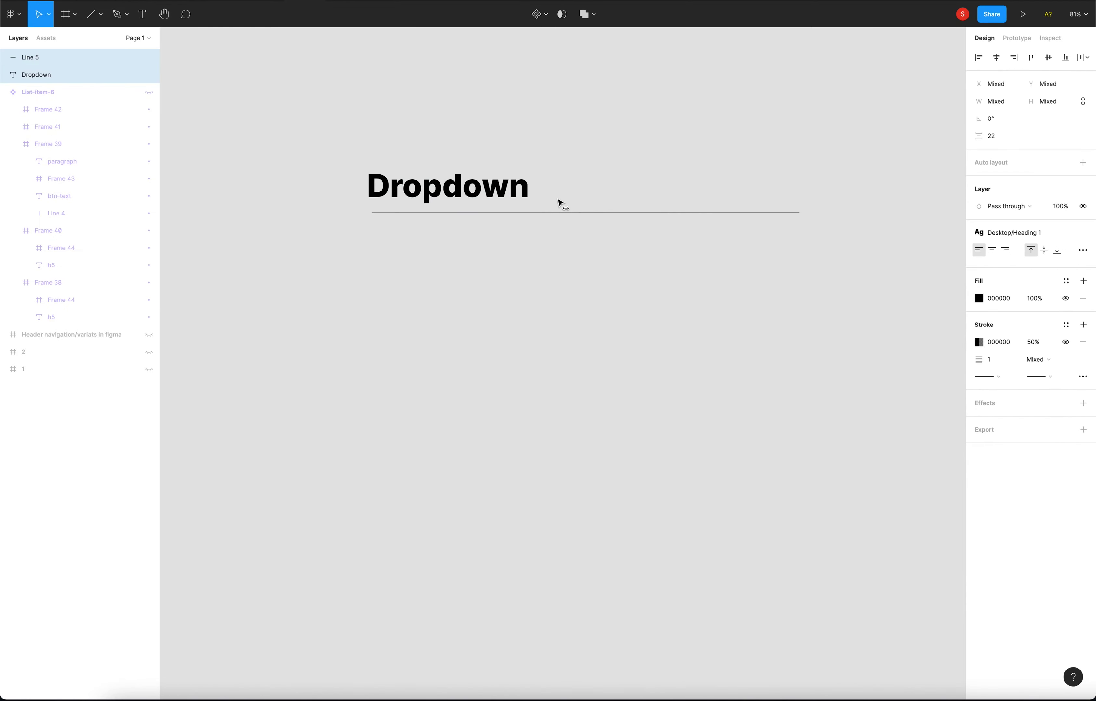
{"action": "left_click", "coordinate": [555, 278]}
{"action": "left_click", "coordinate": [143, 19]}
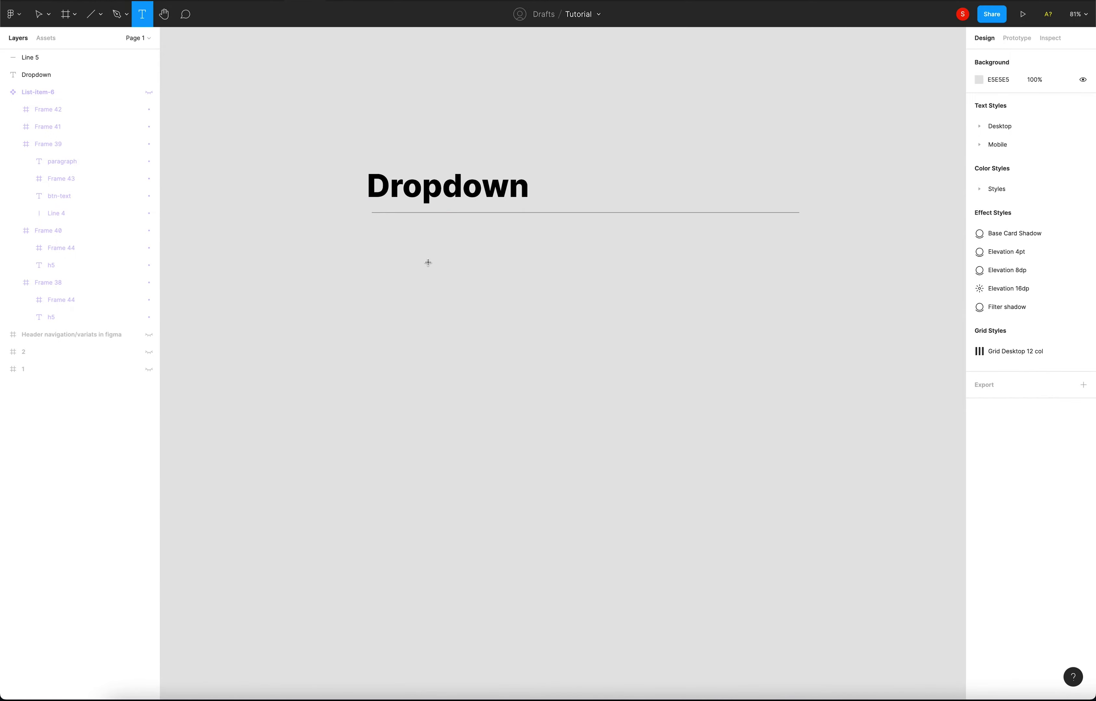
Step: Generate one Lorem ipsum placeholder sentence below the divider with the Lorem ipsum plugin
{"action": "left_click", "coordinate": [375, 249]}
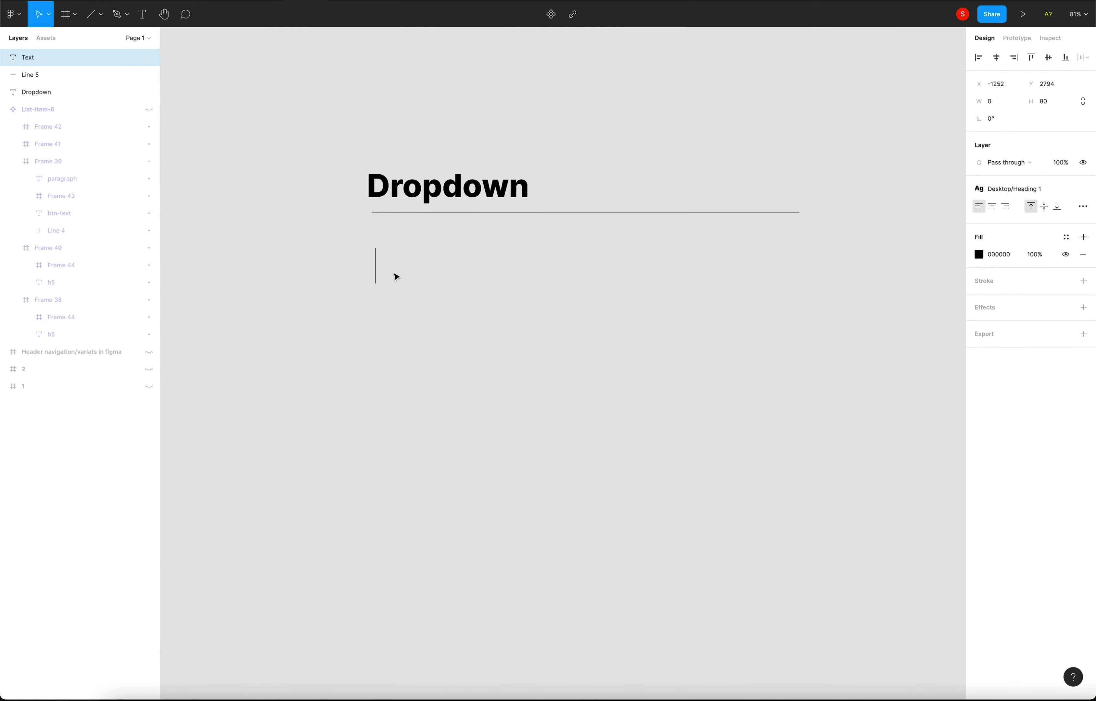
{"action": "right_click", "coordinate": [386, 258]}
{"action": "mouse_move", "coordinate": [436, 354]}
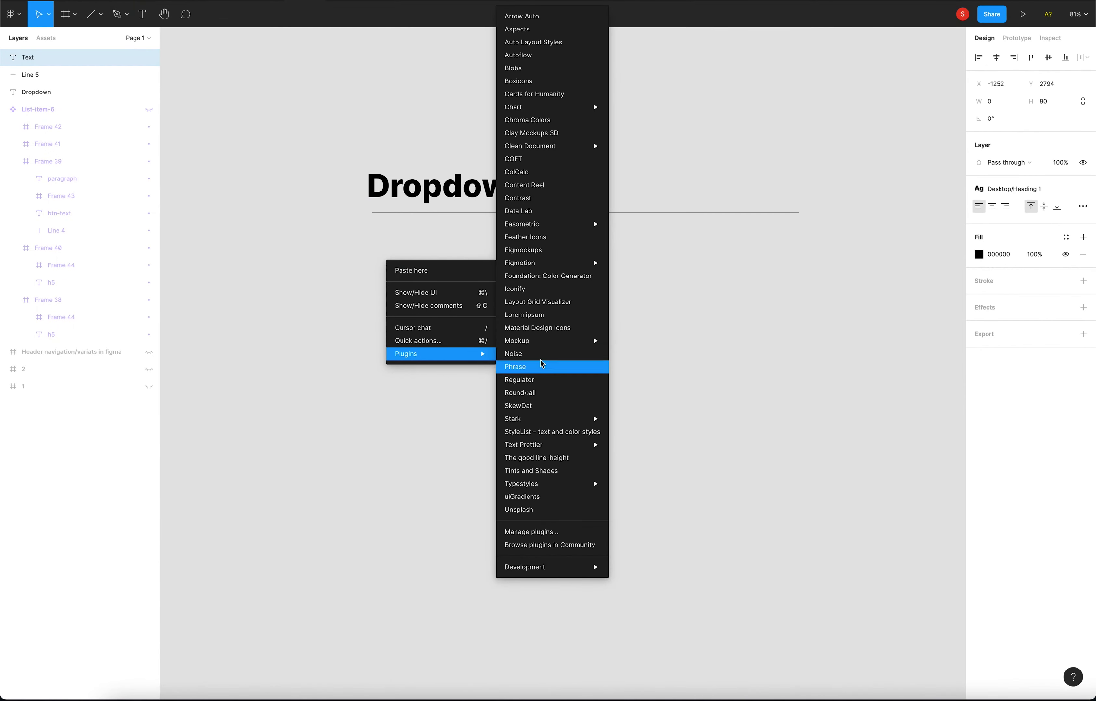
{"action": "left_click", "coordinate": [544, 317]}
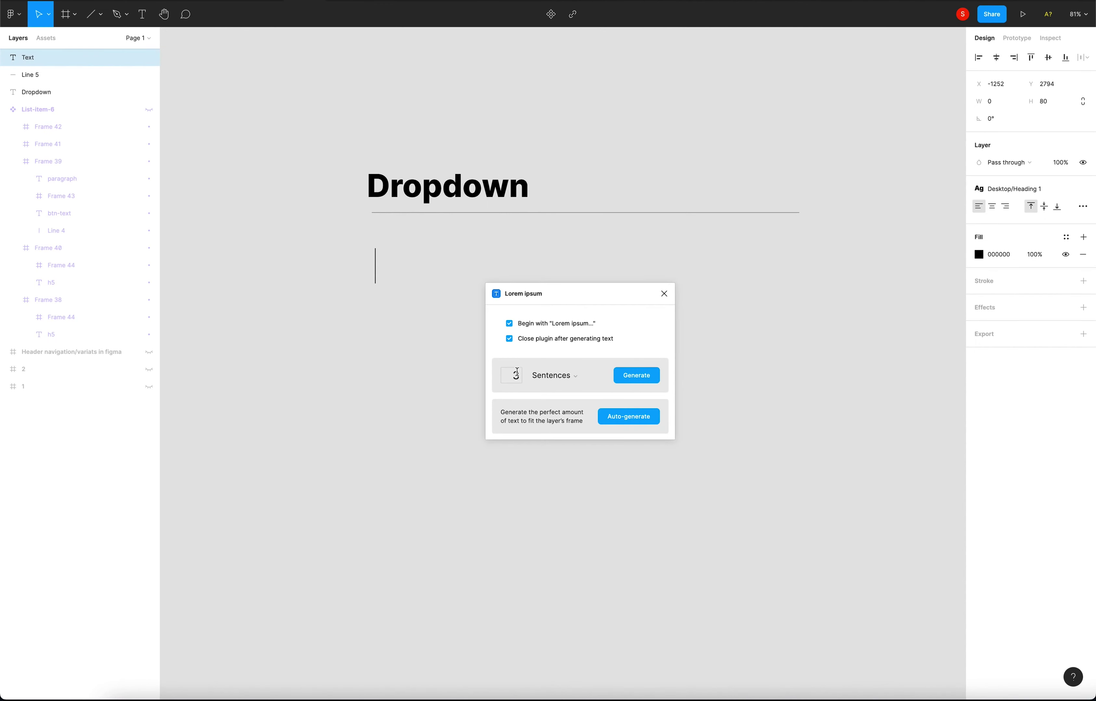
{"action": "left_click", "coordinate": [622, 374]}
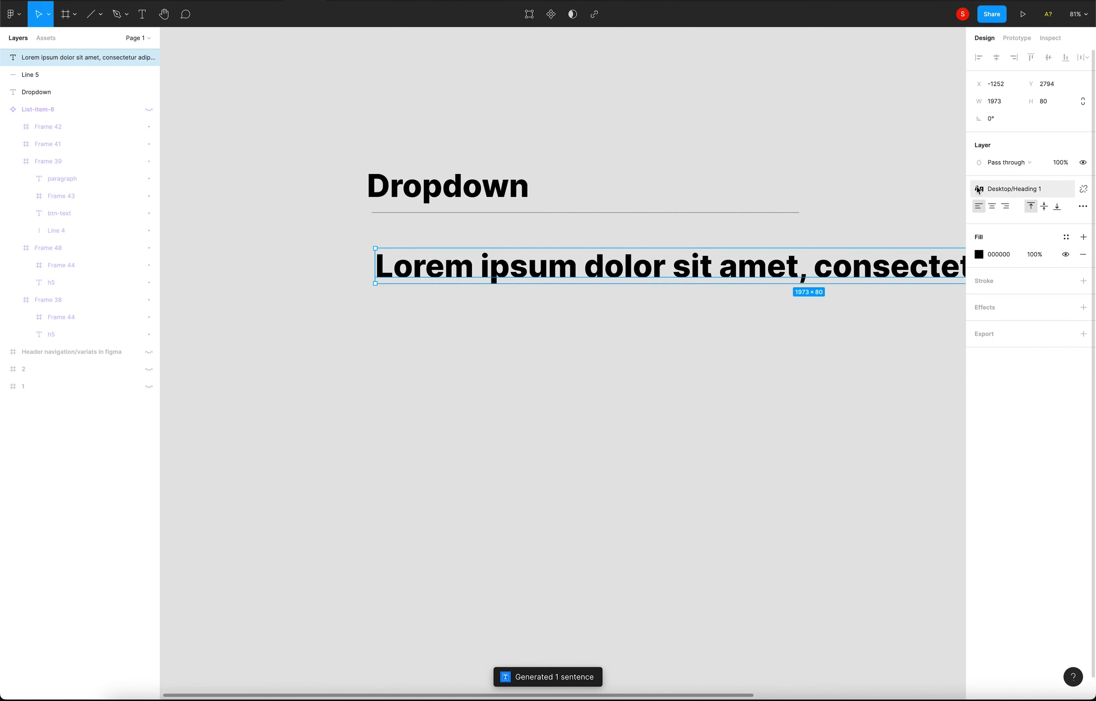
Step: Apply the Paragraph 2 Semibold text style to the placeholder sentence
{"action": "left_click", "coordinate": [1013, 189]}
{"action": "scroll", "coordinate": [1013, 341], "scroll_direction": "up", "scroll_amount": 5}
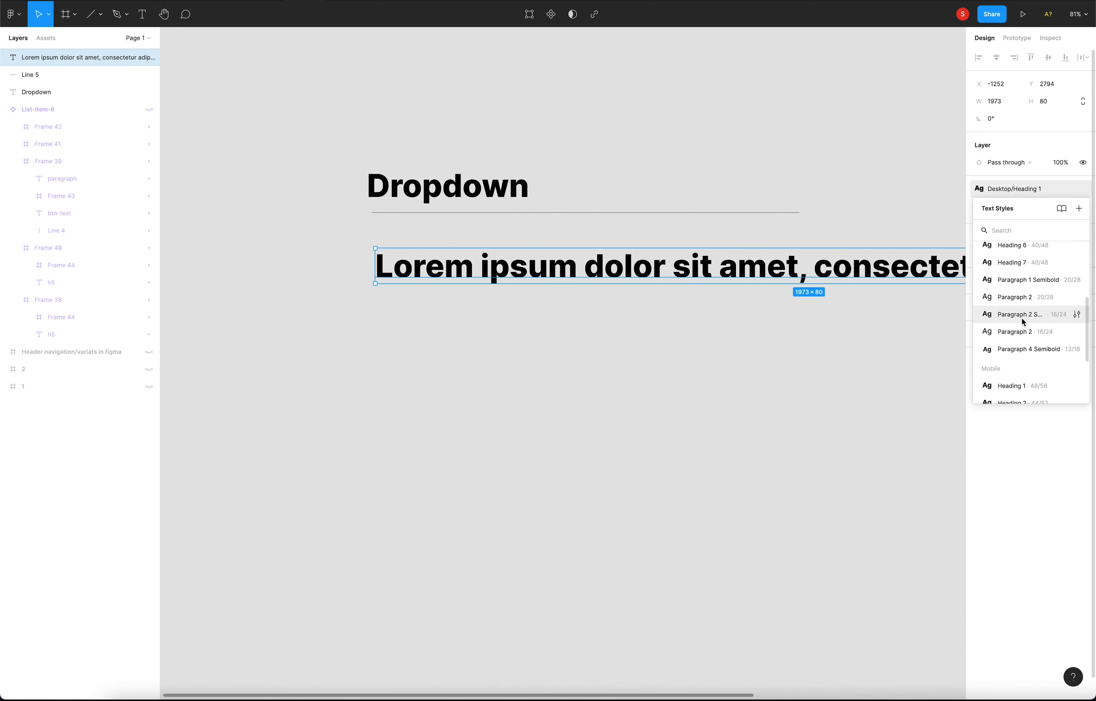
{"action": "scroll", "coordinate": [1029, 313], "scroll_direction": "down", "scroll_amount": 1}
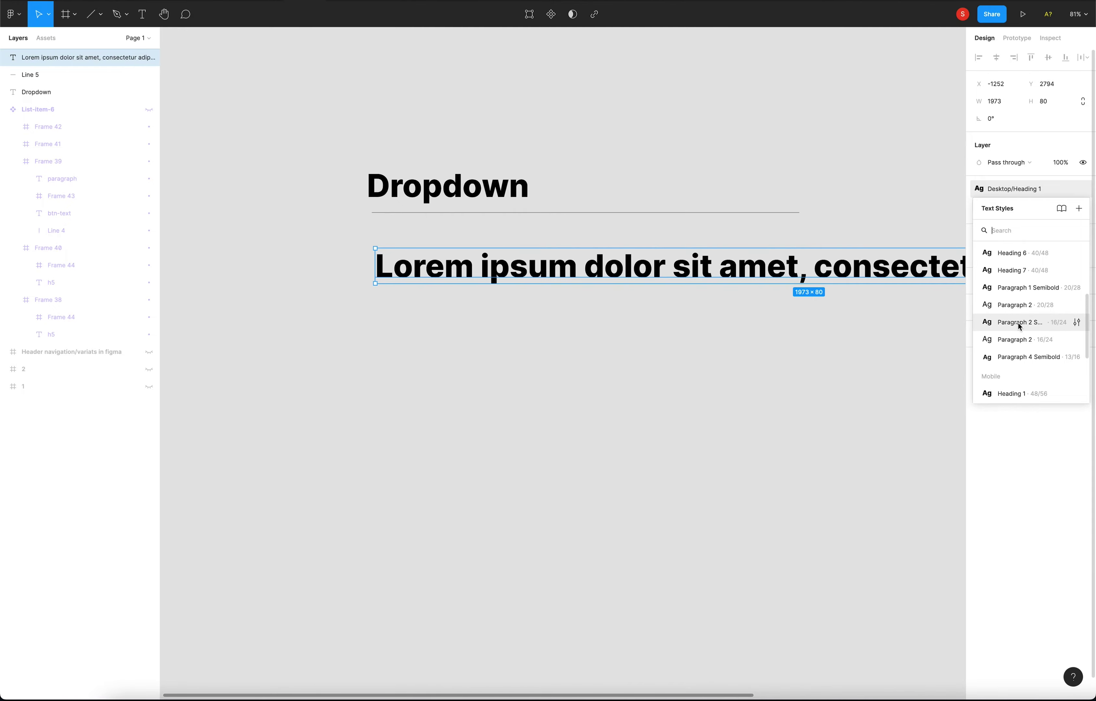
{"action": "left_click", "coordinate": [1018, 323]}
{"action": "left_click", "coordinate": [654, 350]}
{"action": "scroll", "coordinate": [481, 266], "scroll_direction": "up", "scroll_amount": 3}
{"action": "scroll", "coordinate": [480, 266], "scroll_direction": "up", "scroll_amount": 5}
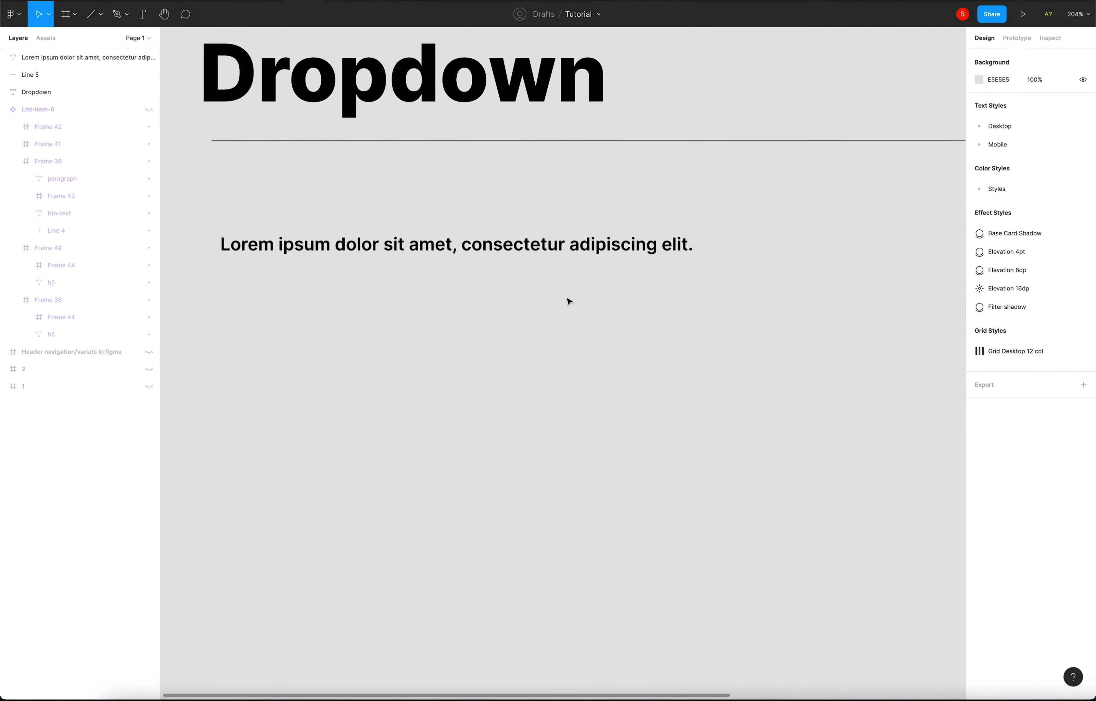
Step: Detach the sentence's style, make it Bold, and save it as text style Paragraph 16pt Bold
{"action": "left_click", "coordinate": [584, 269]}
{"action": "left_click", "coordinate": [591, 335]}
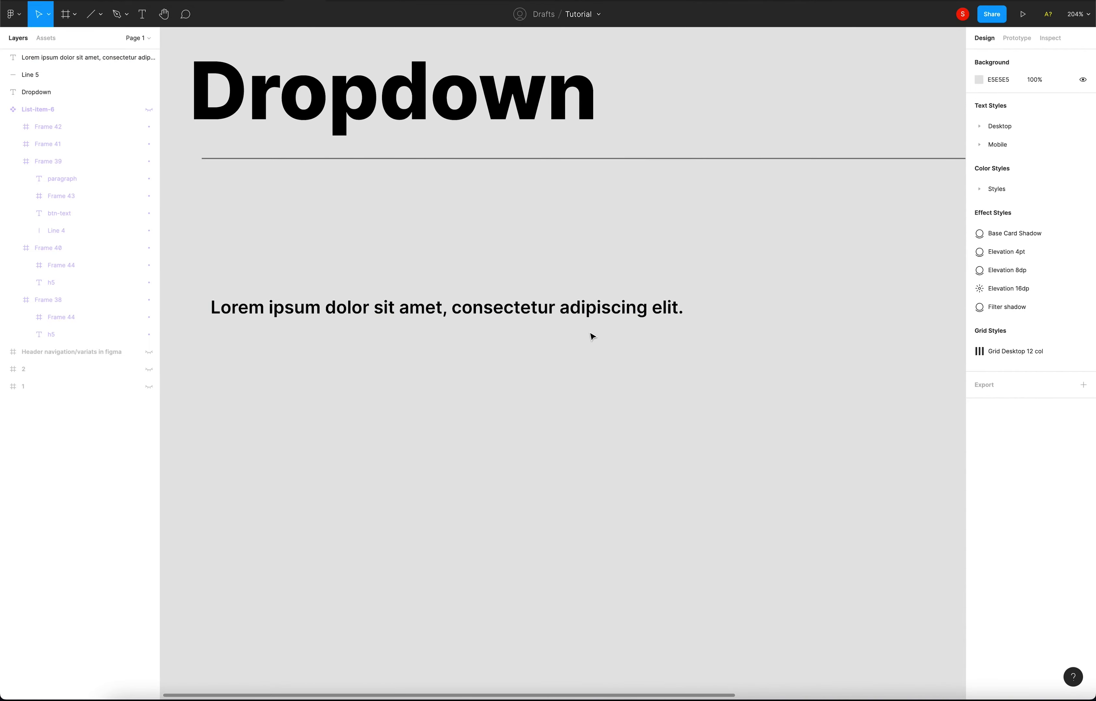
{"action": "scroll", "coordinate": [580, 313], "scroll_direction": "down", "scroll_amount": 2}
{"action": "left_click", "coordinate": [576, 275]}
{"action": "left_click", "coordinate": [1083, 189]}
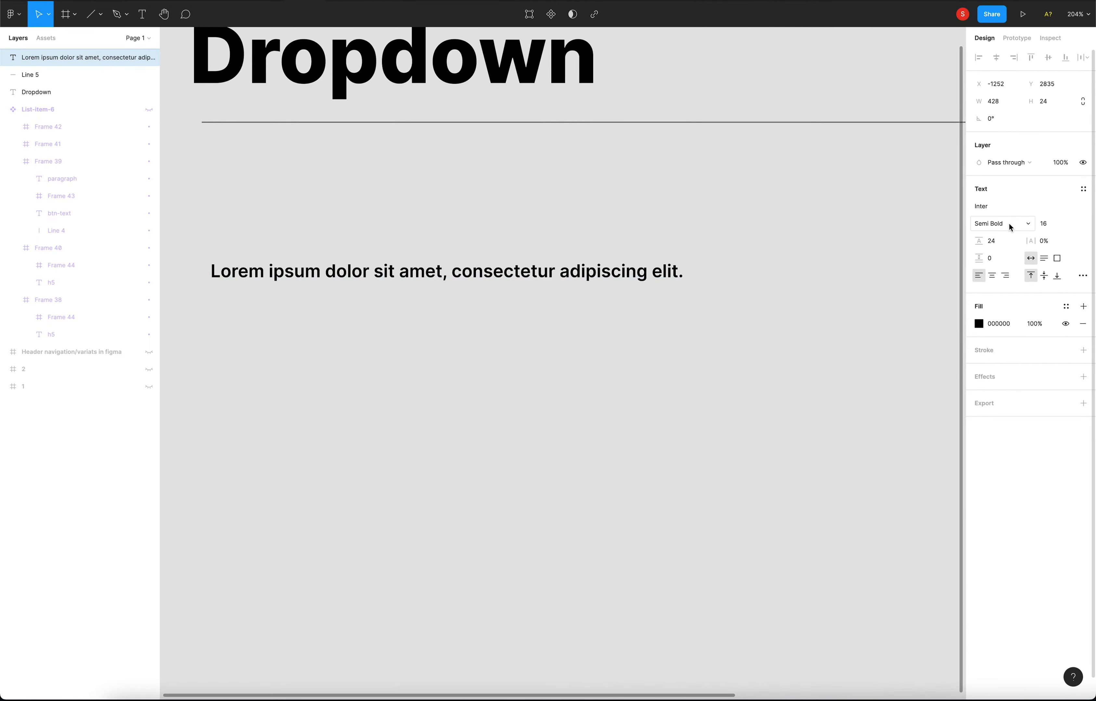
{"action": "left_click", "coordinate": [1008, 223]}
{"action": "left_click", "coordinate": [1011, 235]}
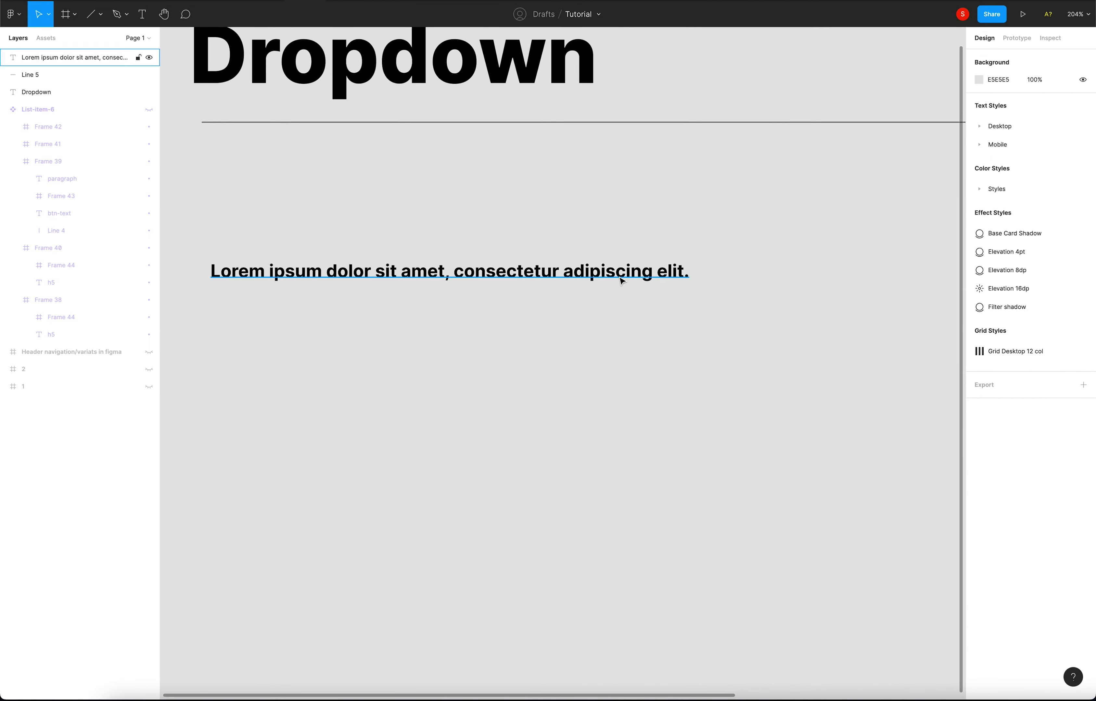
{"action": "left_click", "coordinate": [1083, 189]}
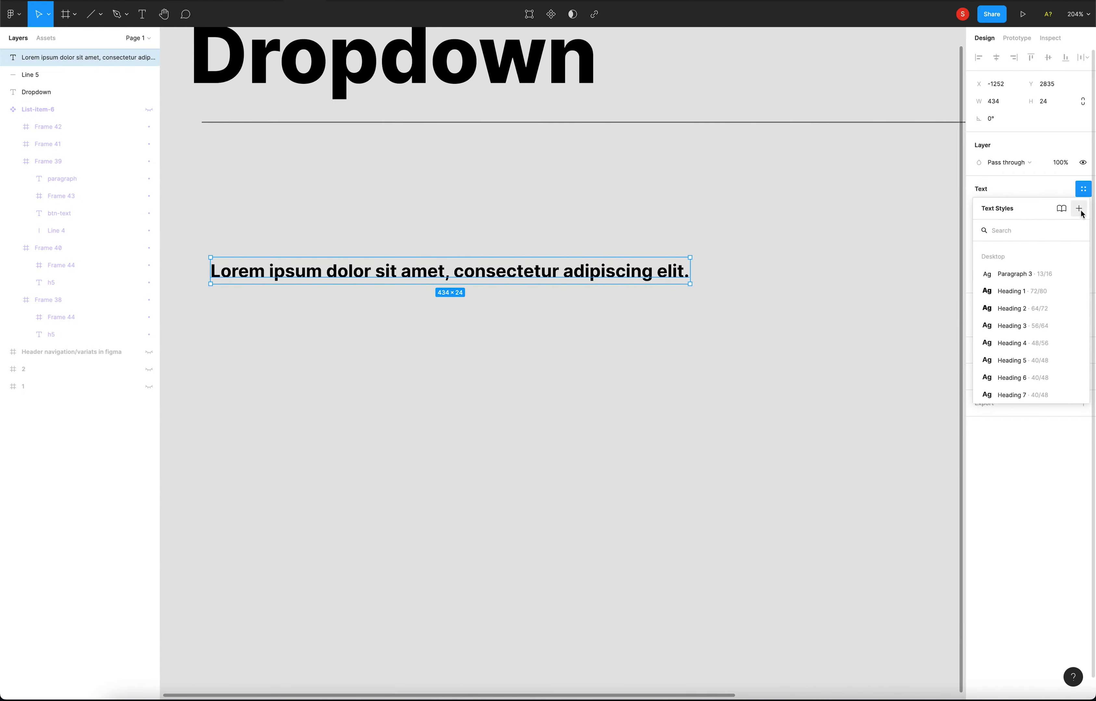
{"action": "left_click", "coordinate": [1078, 209]}
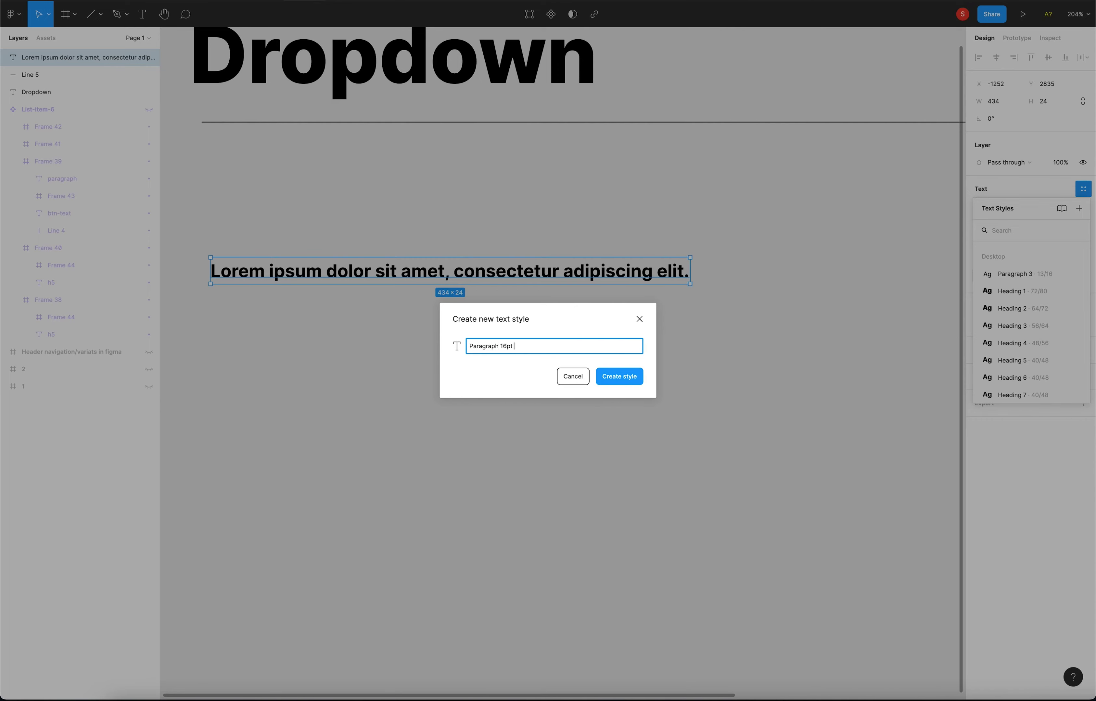
{"action": "type", "text": "Paragraph 16pt Bold"}
{"action": "left_click", "coordinate": [631, 384]}
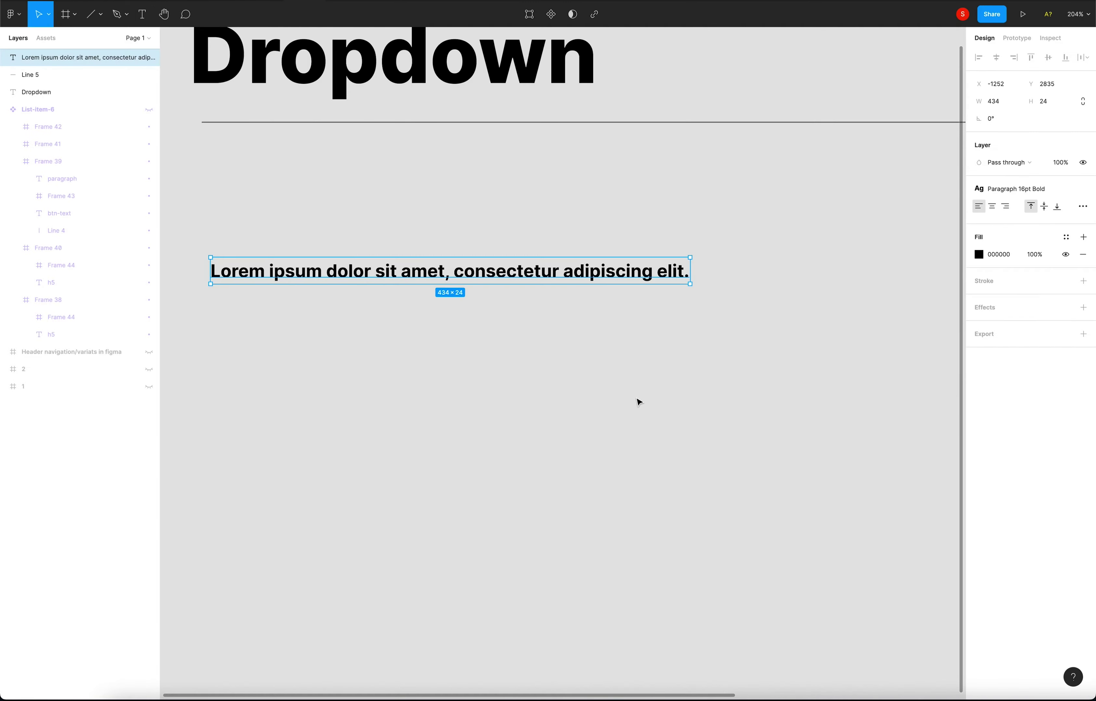
Step: Move Paragraph 16pt Bold into the Desktop style group and rename it Paragraph 5 Bold
{"action": "left_click_drag", "start_coordinate": [1028, 131], "coordinate": [1033, 176]}
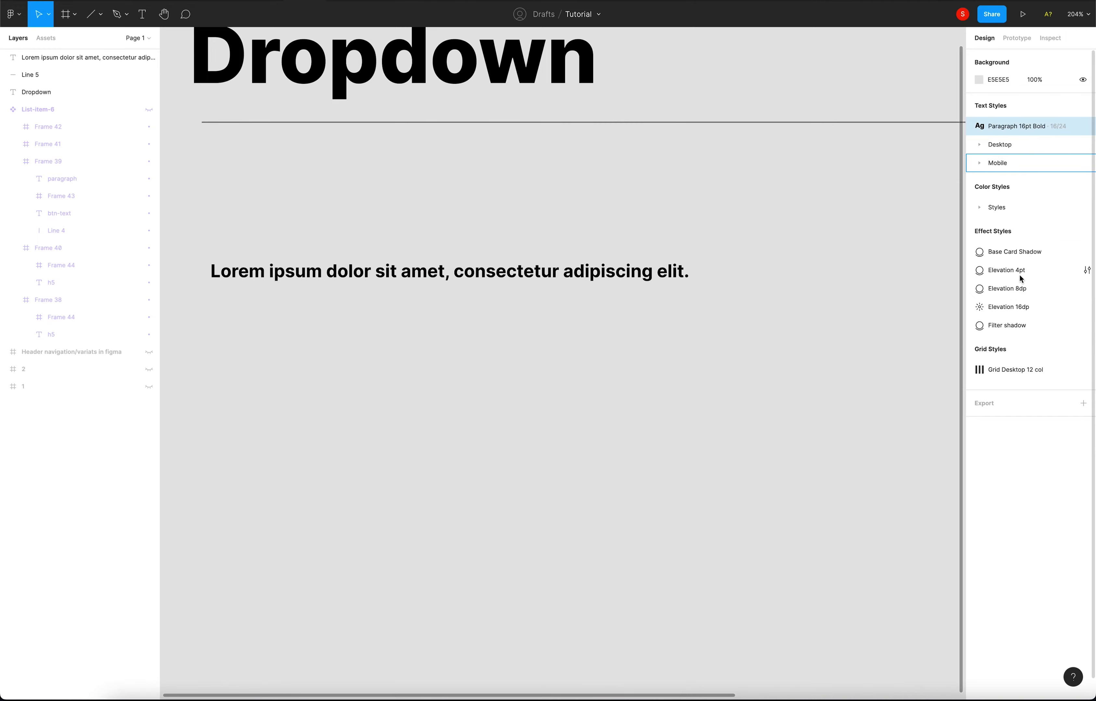
{"action": "left_click_drag", "start_coordinate": [1015, 257], "coordinate": [1016, 294]}
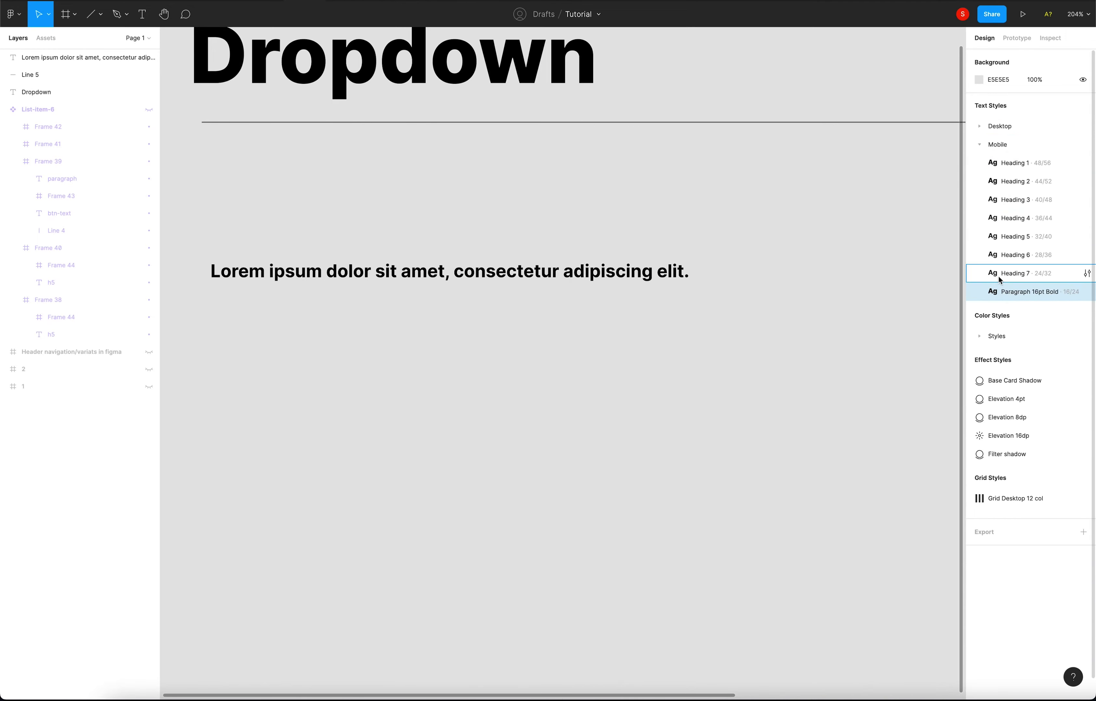
{"action": "left_click_drag", "start_coordinate": [1016, 294], "coordinate": [1013, 131]}
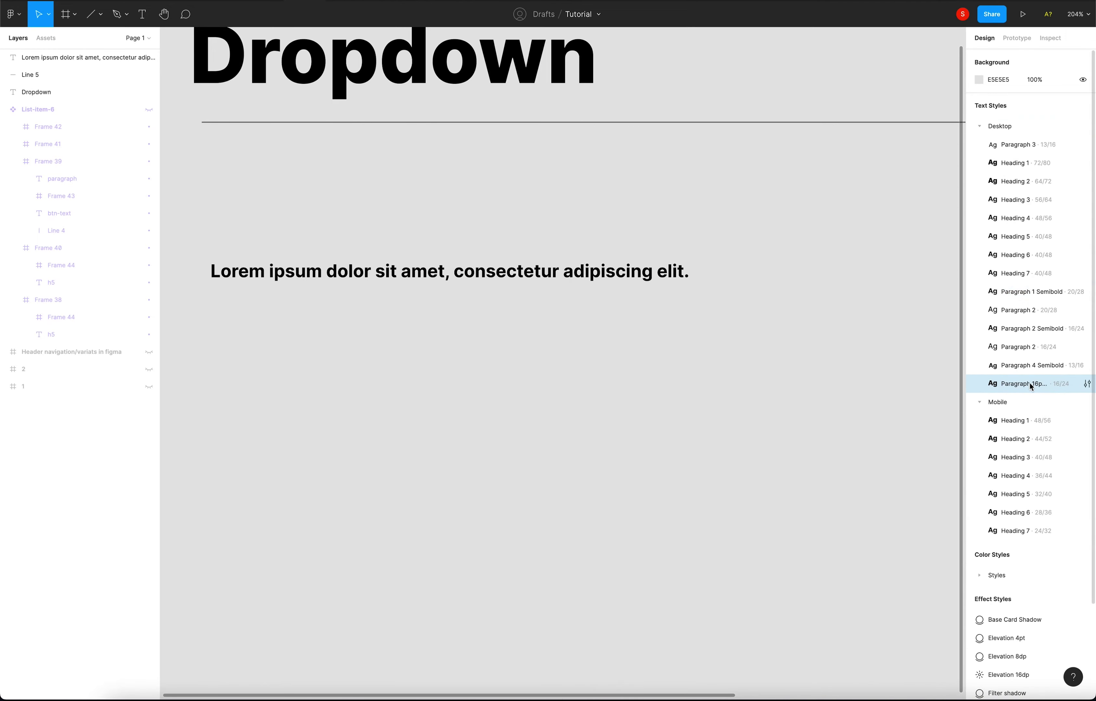
{"action": "left_click_drag", "start_coordinate": [1035, 380], "coordinate": [1005, 389]}
{"action": "left_click", "coordinate": [1087, 384]}
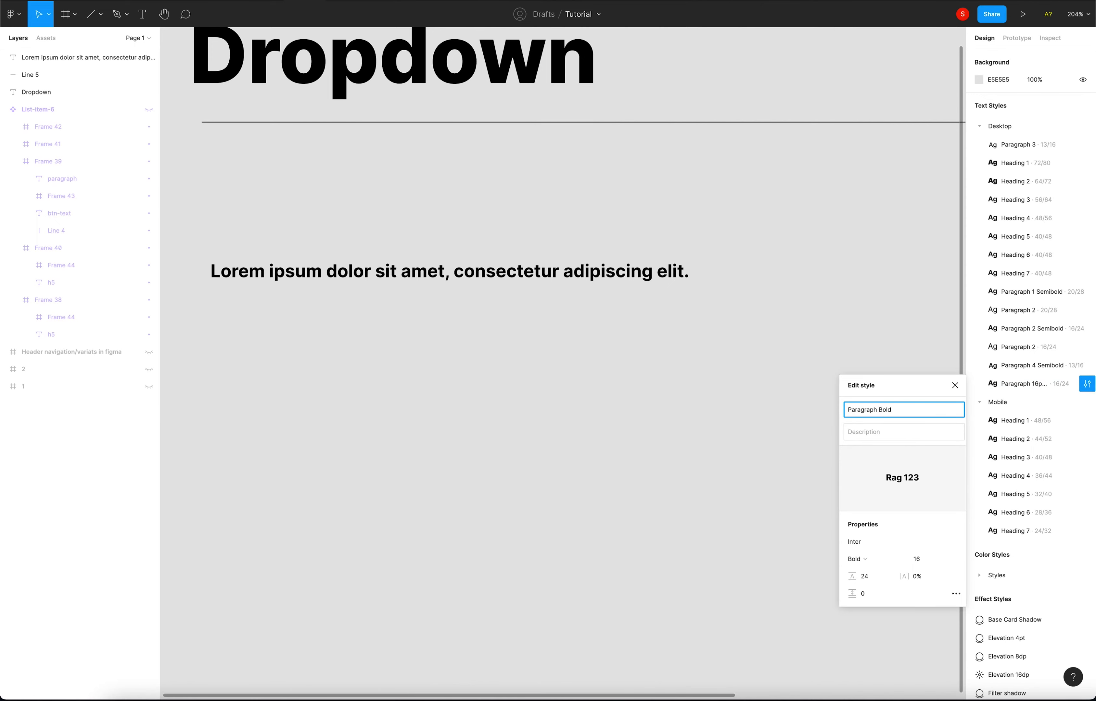
{"action": "type", "text": "5"}
{"action": "left_click", "coordinate": [775, 402]}
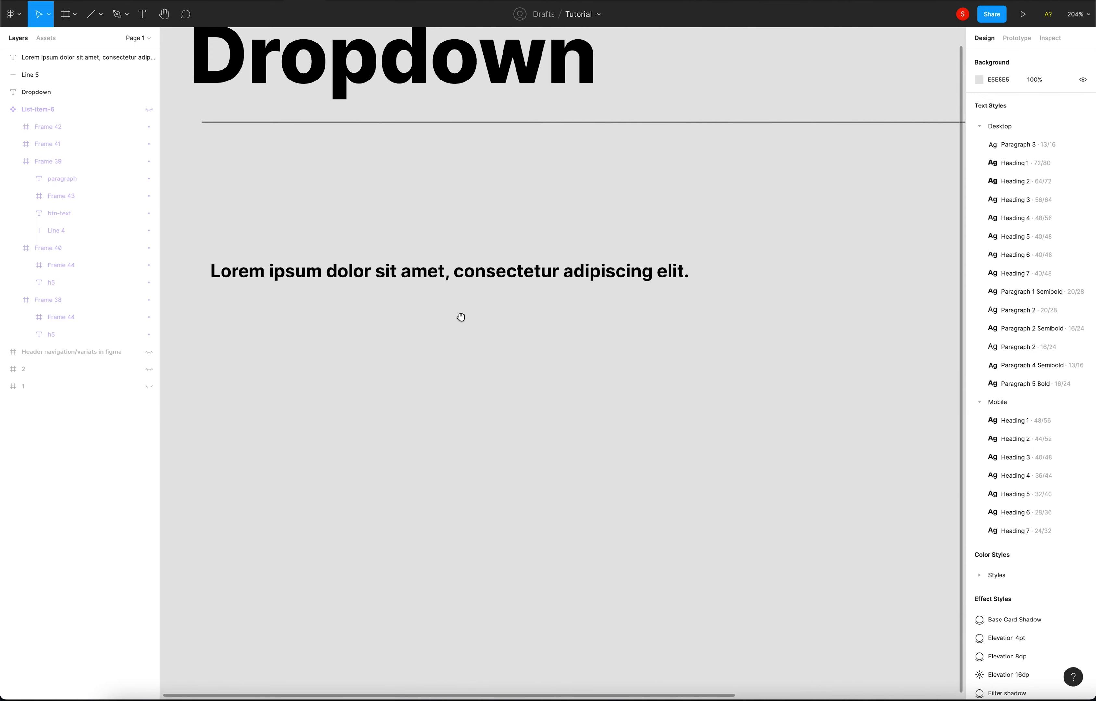
Step: Insert the Feather Icons chevron-down icon onto the canvas below the sentence
{"action": "scroll", "coordinate": [430, 318], "scroll_direction": "down", "scroll_amount": 5}
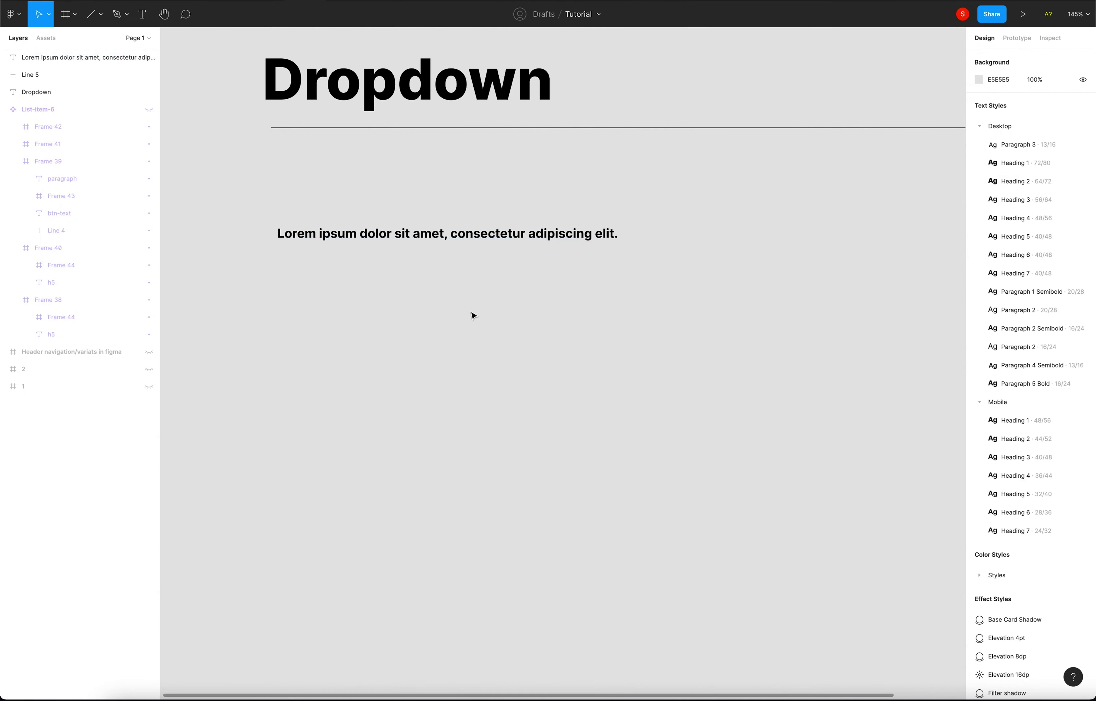
{"action": "left_click", "coordinate": [505, 242]}
{"action": "right_click", "coordinate": [492, 285]}
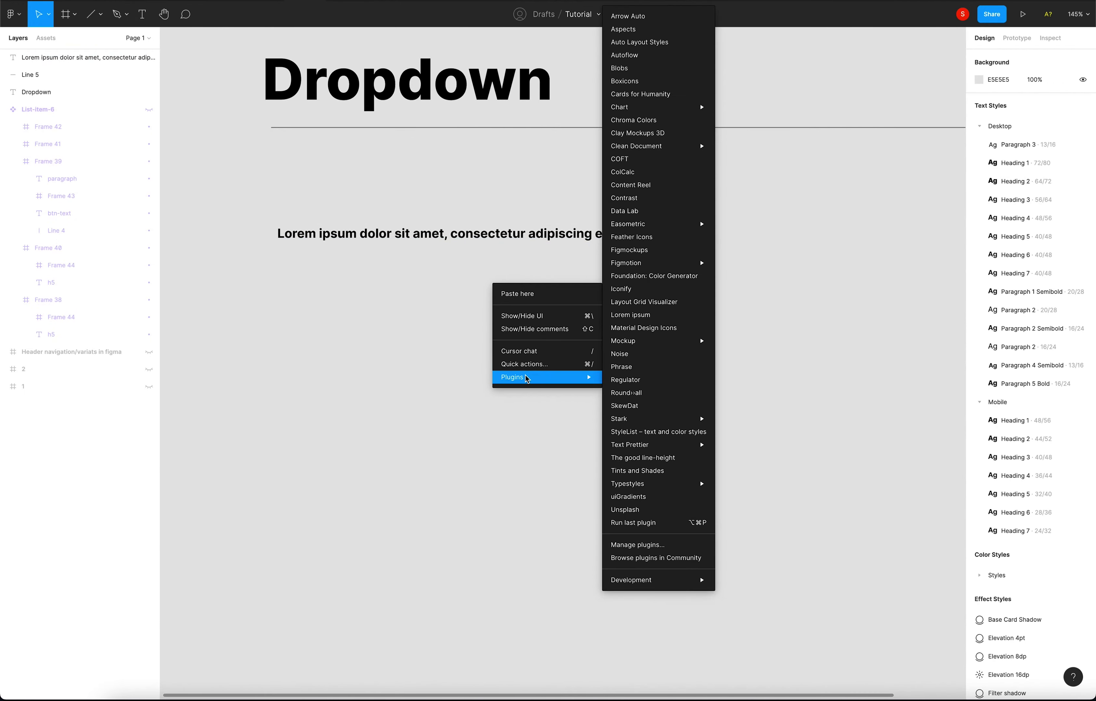
{"action": "left_click", "coordinate": [437, 330]}
{"action": "mouse_move", "coordinate": [548, 377]}
{"action": "right_click", "coordinate": [414, 279]}
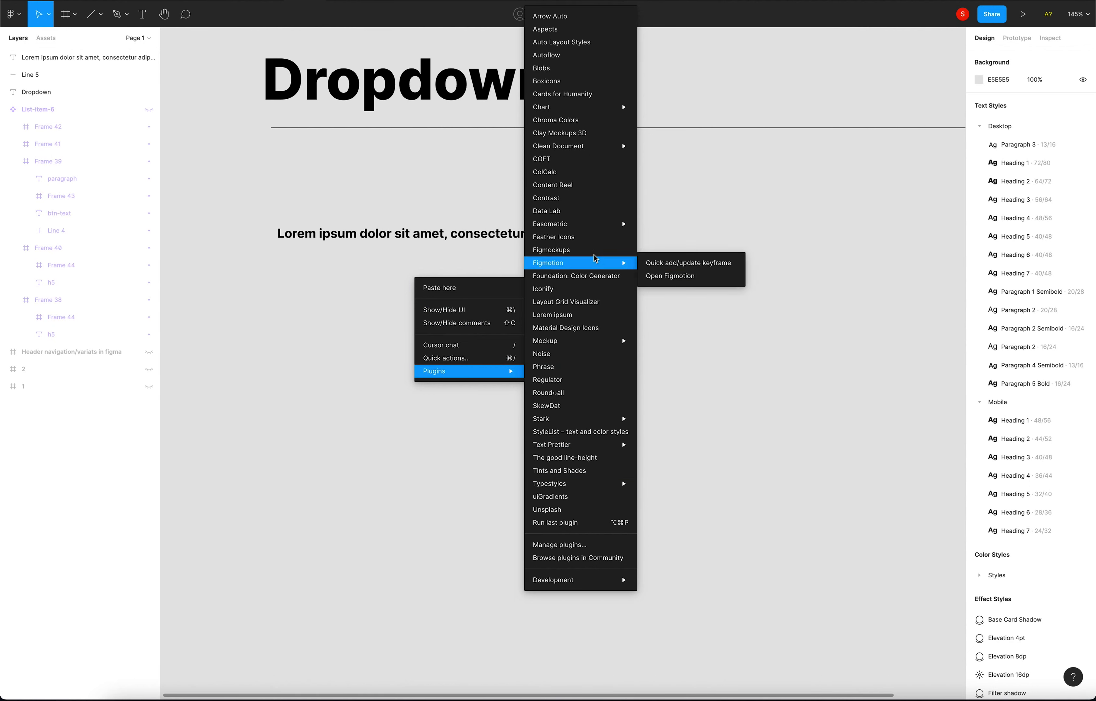
{"action": "left_click", "coordinate": [597, 237]}
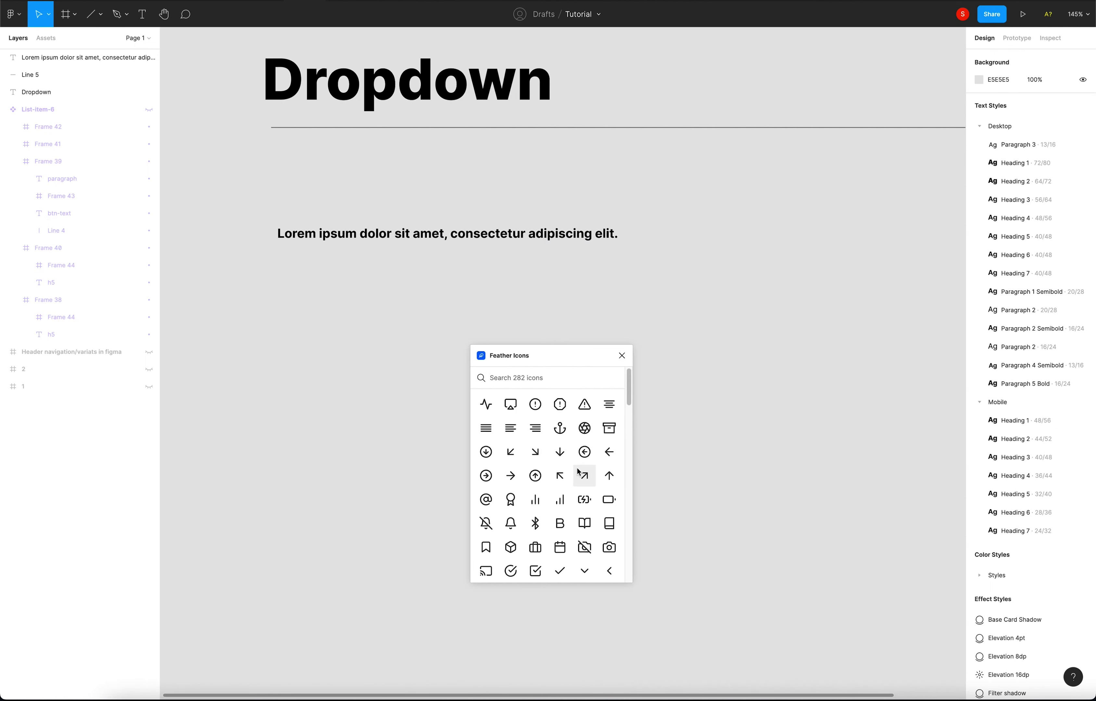
{"action": "left_click", "coordinate": [584, 572]}
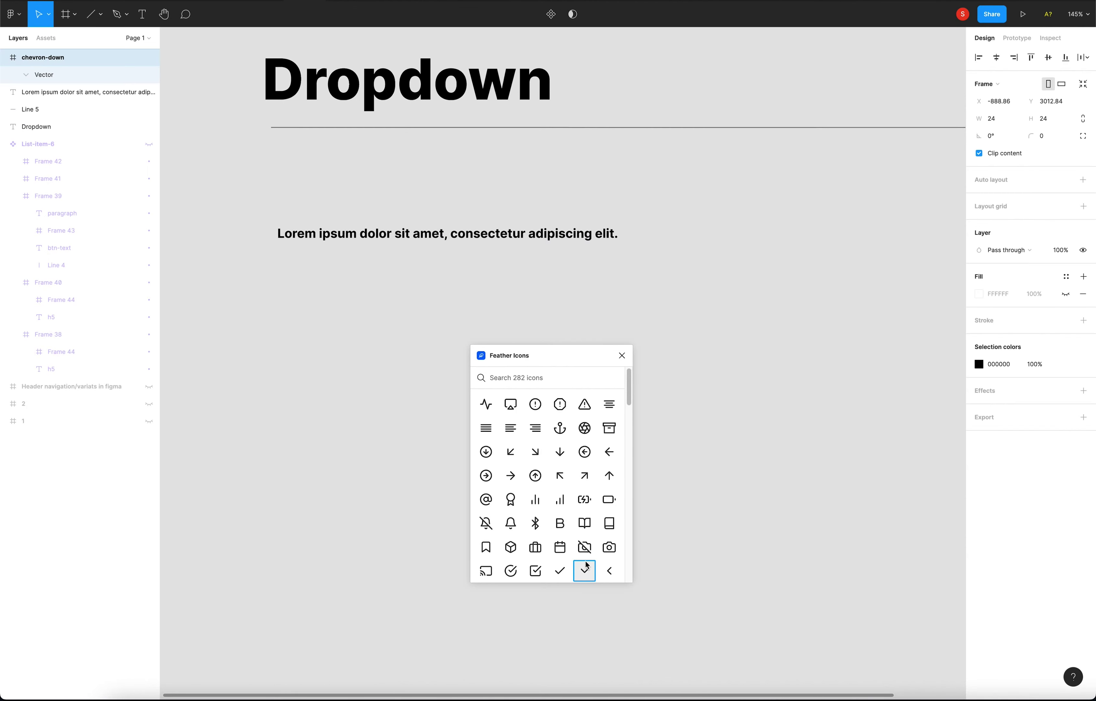
{"action": "left_click", "coordinate": [621, 355]}
{"action": "left_click", "coordinate": [573, 375]}
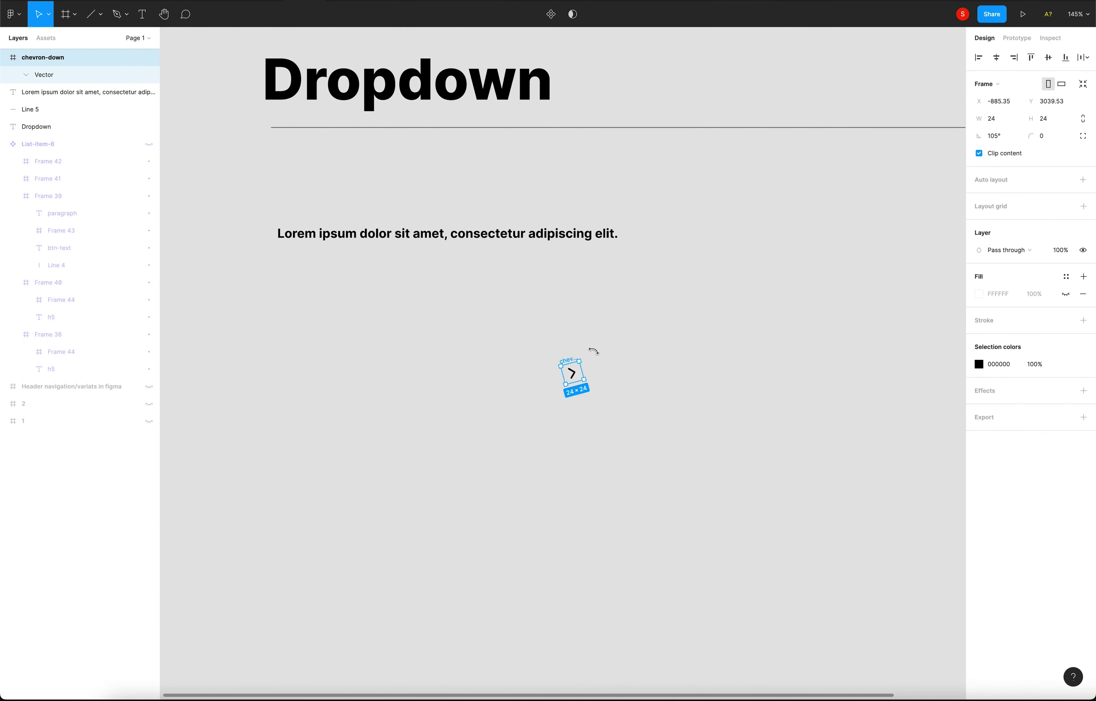
{"action": "left_click", "coordinate": [607, 367]}
{"action": "right_click", "coordinate": [500, 343]}
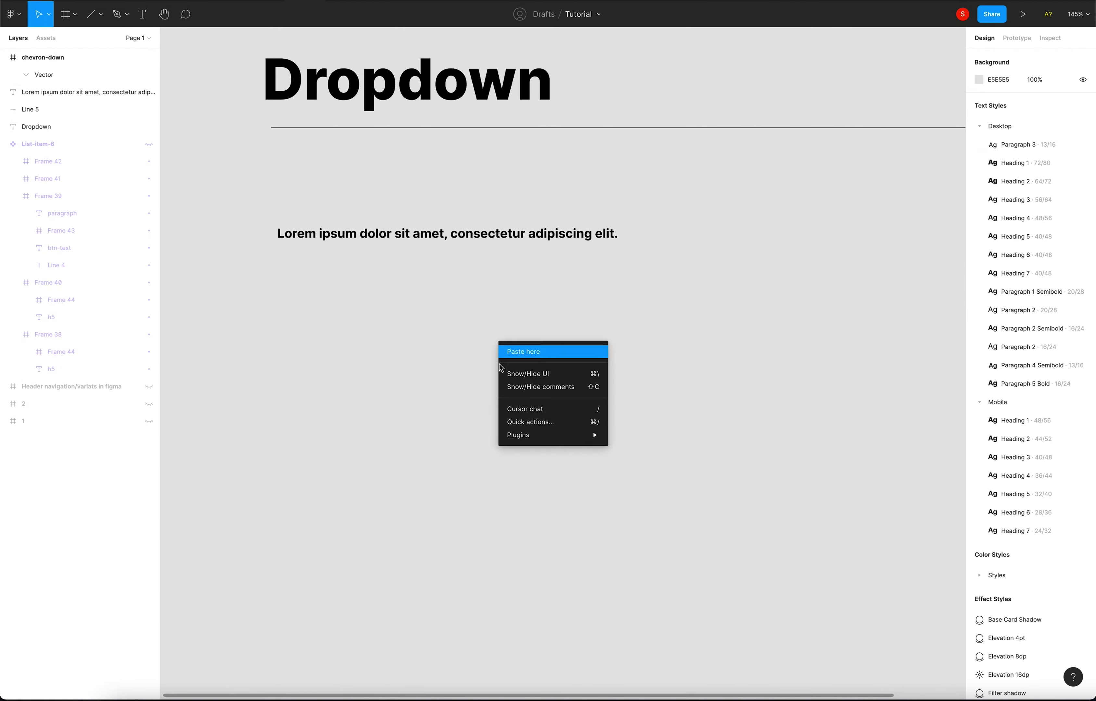
Step: Draw a 32 px wide circle left of the chevron
{"action": "left_click", "coordinate": [453, 370]}
{"action": "left_click", "coordinate": [100, 14]}
{"action": "left_click", "coordinate": [100, 80]}
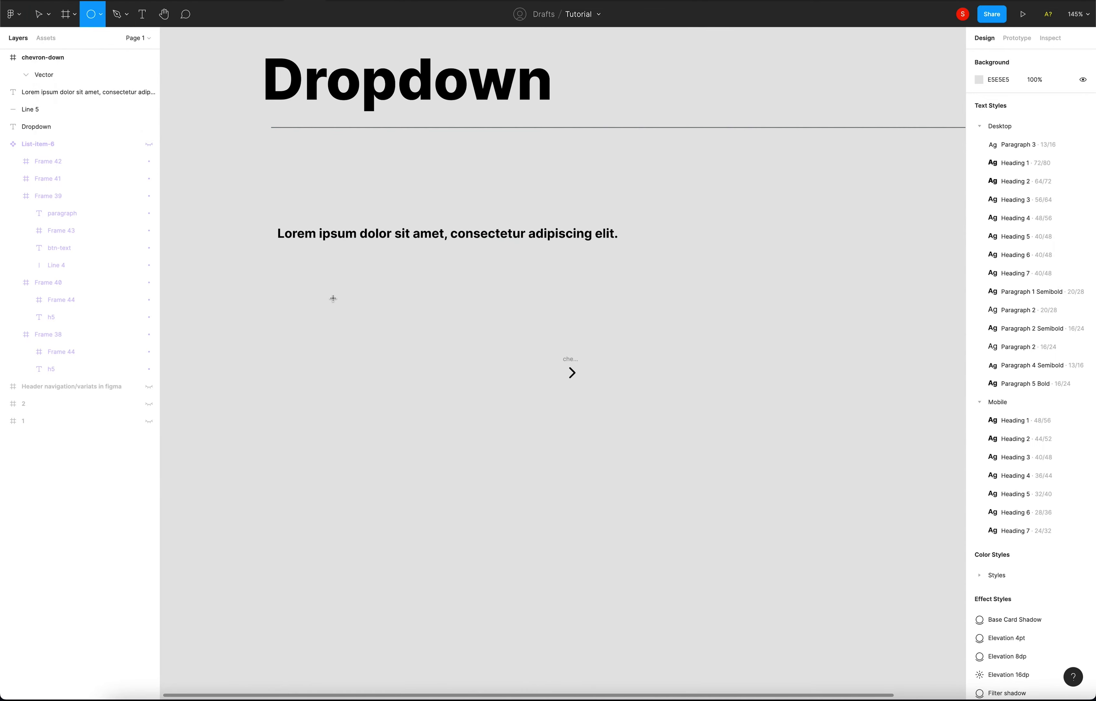
{"action": "left_click_drag", "start_coordinate": [497, 323], "coordinate": [519, 343]}
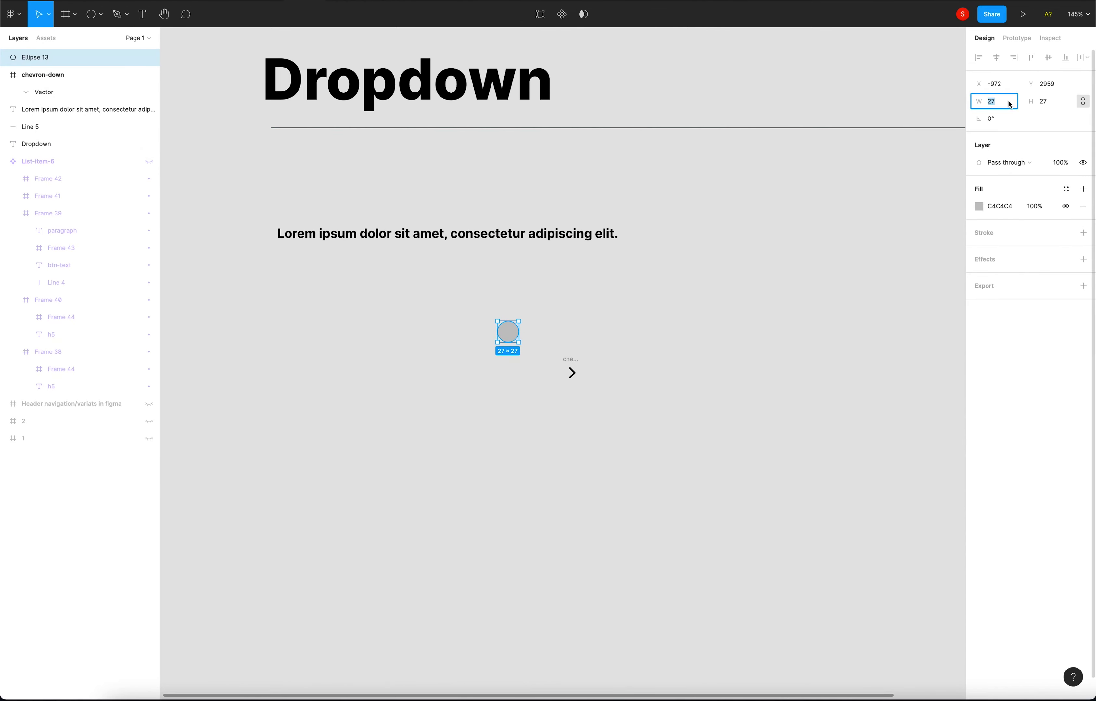
{"action": "key", "text": "Return"}
{"action": "key", "text": "Escape"}
Step: Move the chevron onto the circle and bring it to the front
{"action": "left_click_drag", "start_coordinate": [570, 370], "coordinate": [507, 325]}
{"action": "scroll", "coordinate": [511, 331], "scroll_direction": "up", "scroll_amount": 10}
{"action": "scroll", "coordinate": [529, 340], "scroll_direction": "down", "scroll_amount": 5}
{"action": "right_click", "coordinate": [525, 321]}
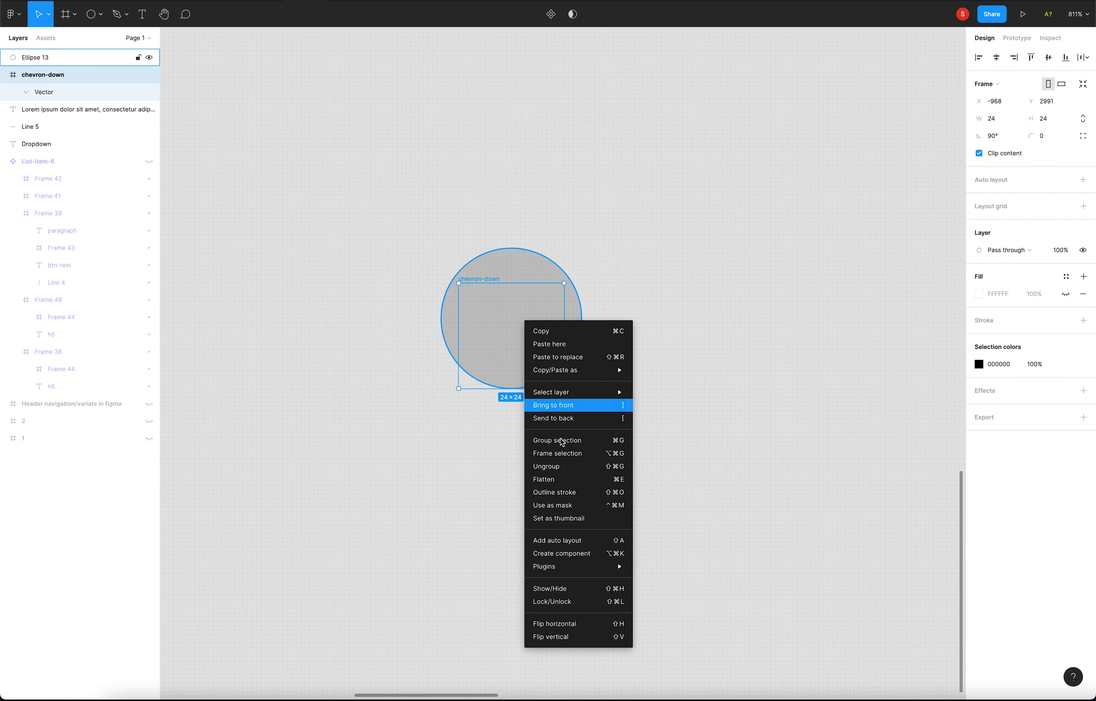
{"action": "left_click", "coordinate": [579, 407]}
{"action": "left_click", "coordinate": [508, 297]}
Step: Centre the chevron on the circle and shrink it to 16×16
{"action": "left_click_drag", "start_coordinate": [418, 220], "coordinate": [616, 435]}
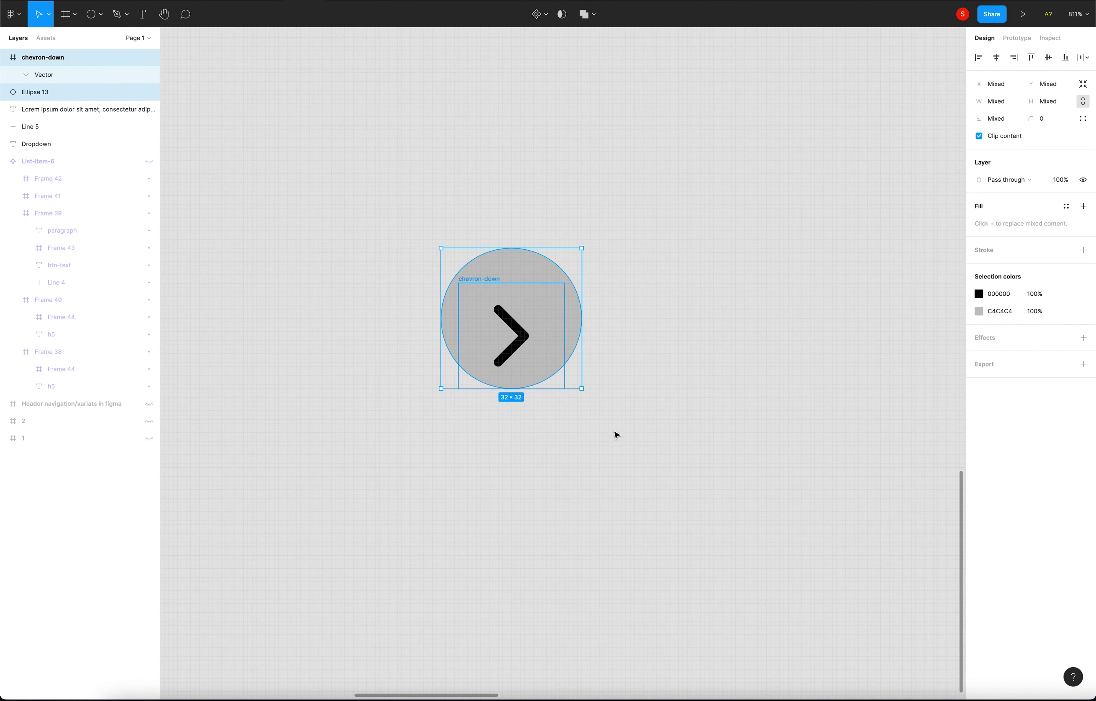
{"action": "left_click", "coordinate": [1054, 62]}
{"action": "left_click", "coordinate": [755, 228]}
{"action": "left_click", "coordinate": [493, 264]}
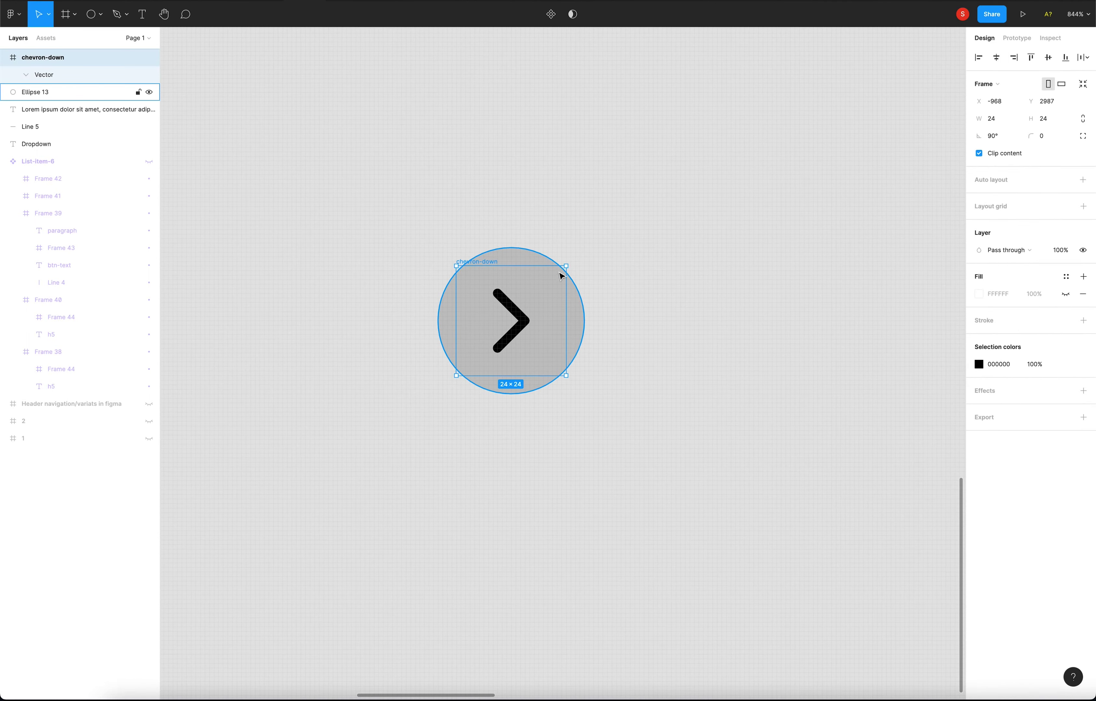
{"action": "left_click_drag", "start_coordinate": [566, 266], "coordinate": [547, 284]}
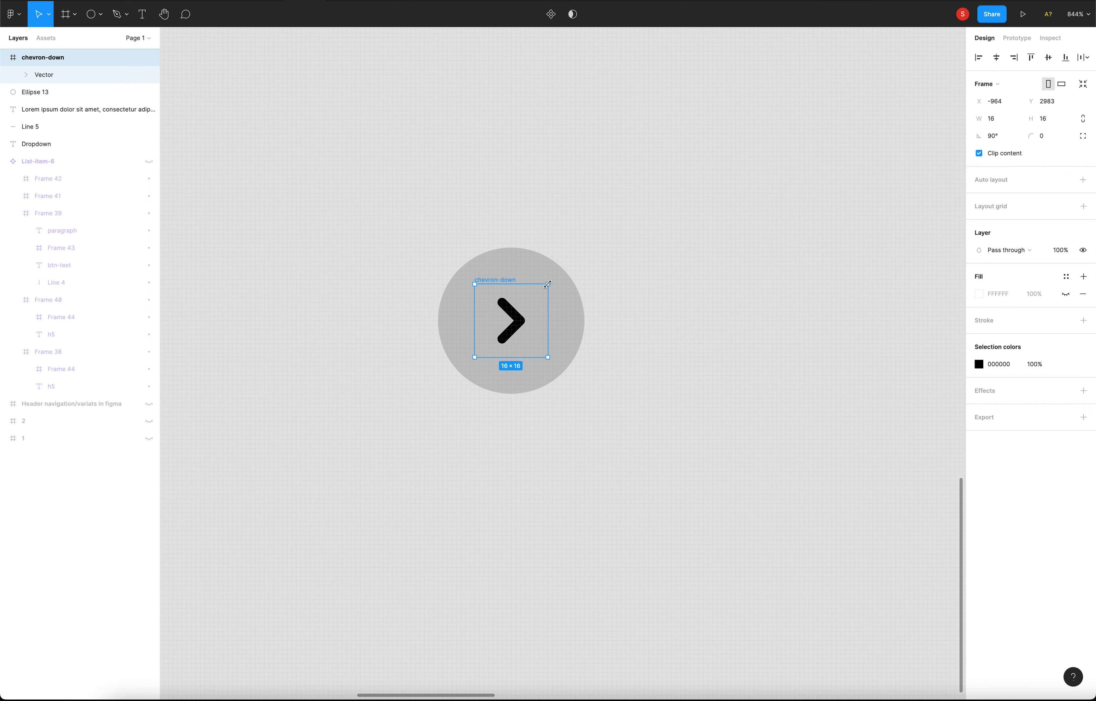
Step: Wrap the chevron and circle together in a new frame
{"action": "left_click", "coordinate": [449, 232]}
{"action": "left_click_drag", "start_coordinate": [449, 233], "coordinate": [601, 345]}
{"action": "left_click", "coordinate": [523, 269], "text": "shift"}
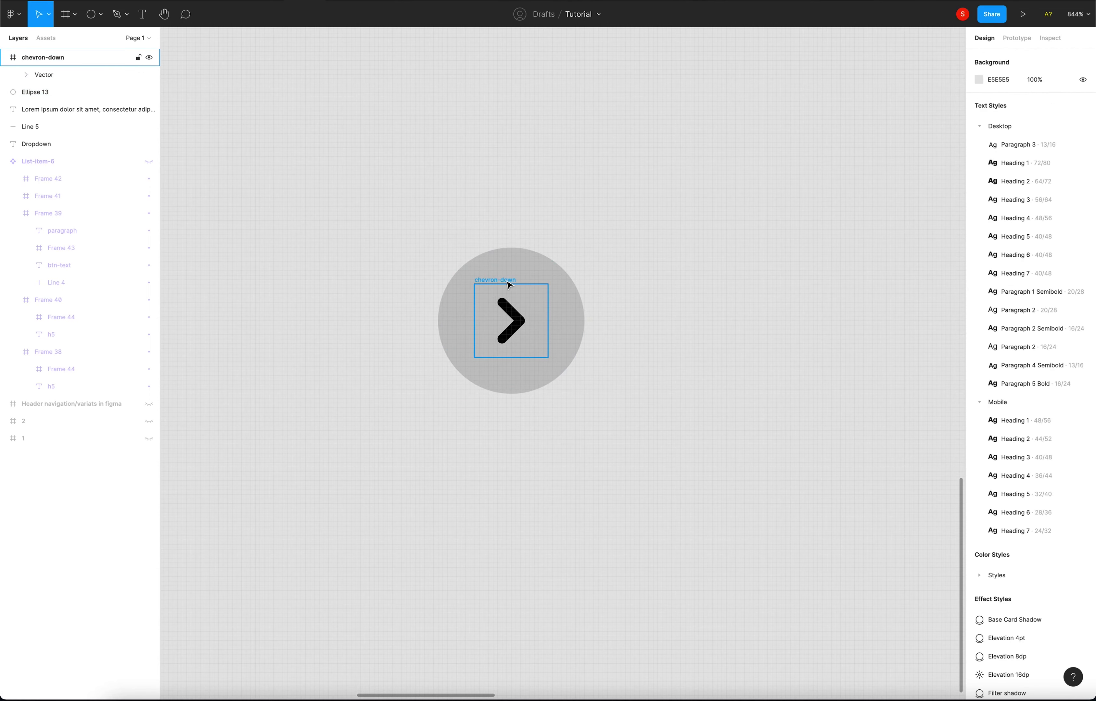
{"action": "right_click", "coordinate": [533, 268]}
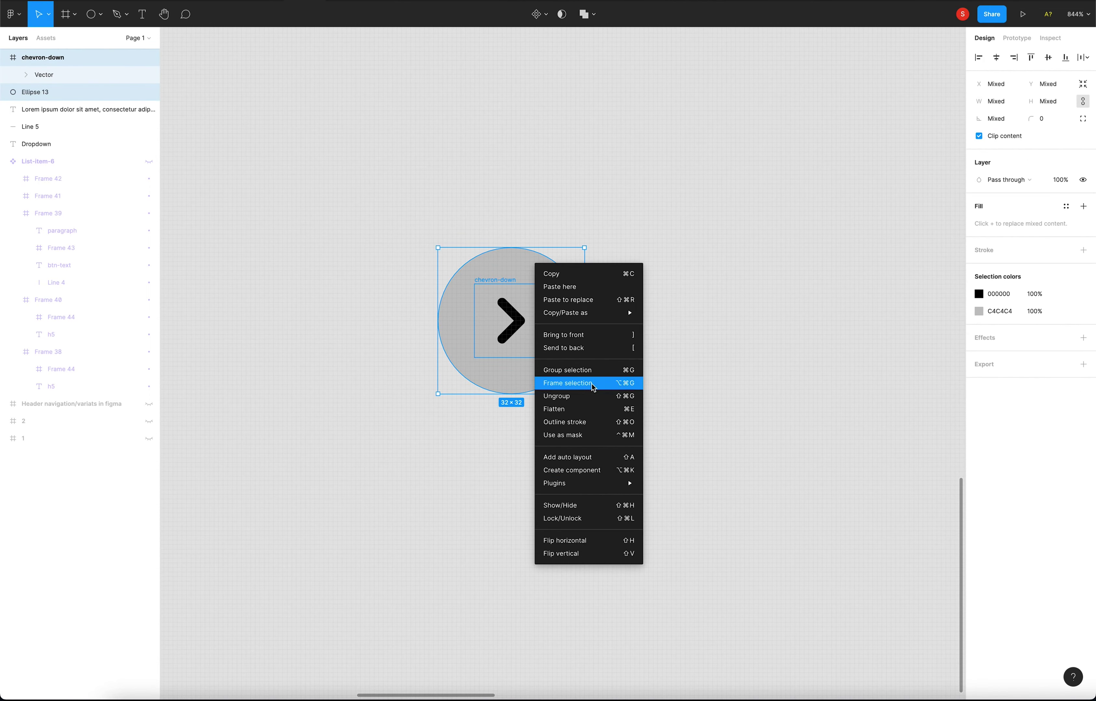
{"action": "left_click", "coordinate": [594, 388]}
{"action": "left_click", "coordinate": [1083, 180]}
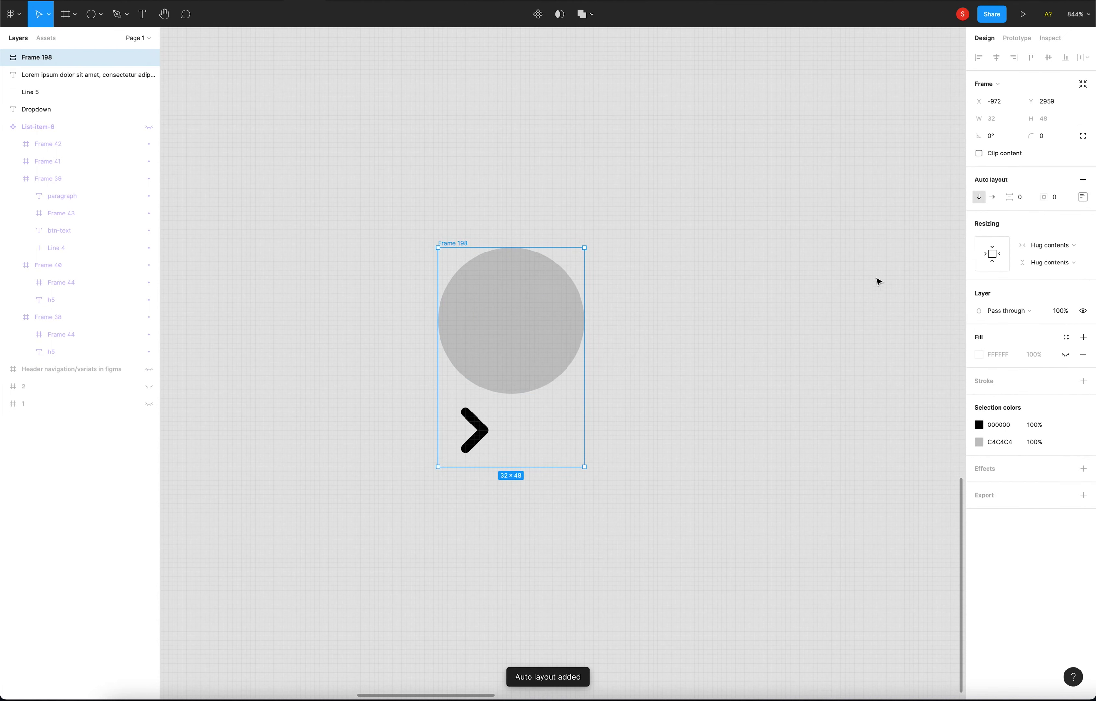
Step: Undo the frame's auto layout stacking and name the frame Icon
{"action": "key", "text": "ctrl+z"}
{"action": "left_click", "coordinate": [454, 242]}
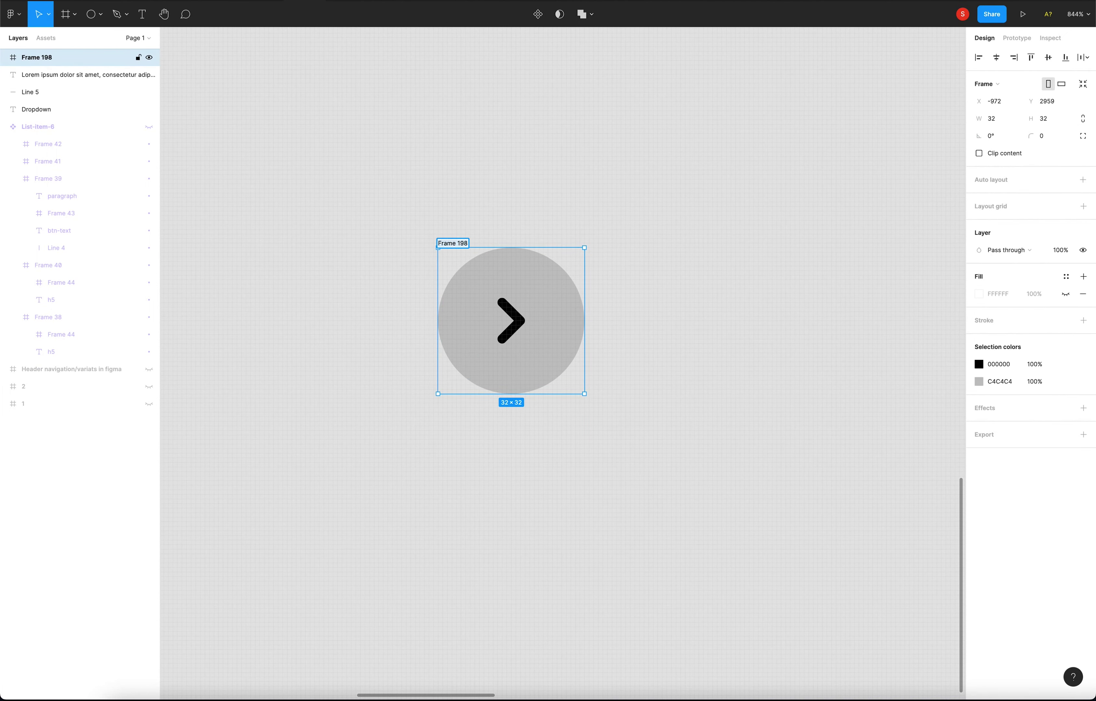
{"action": "scroll", "coordinate": [514, 247], "scroll_direction": "down", "scroll_amount": 10}
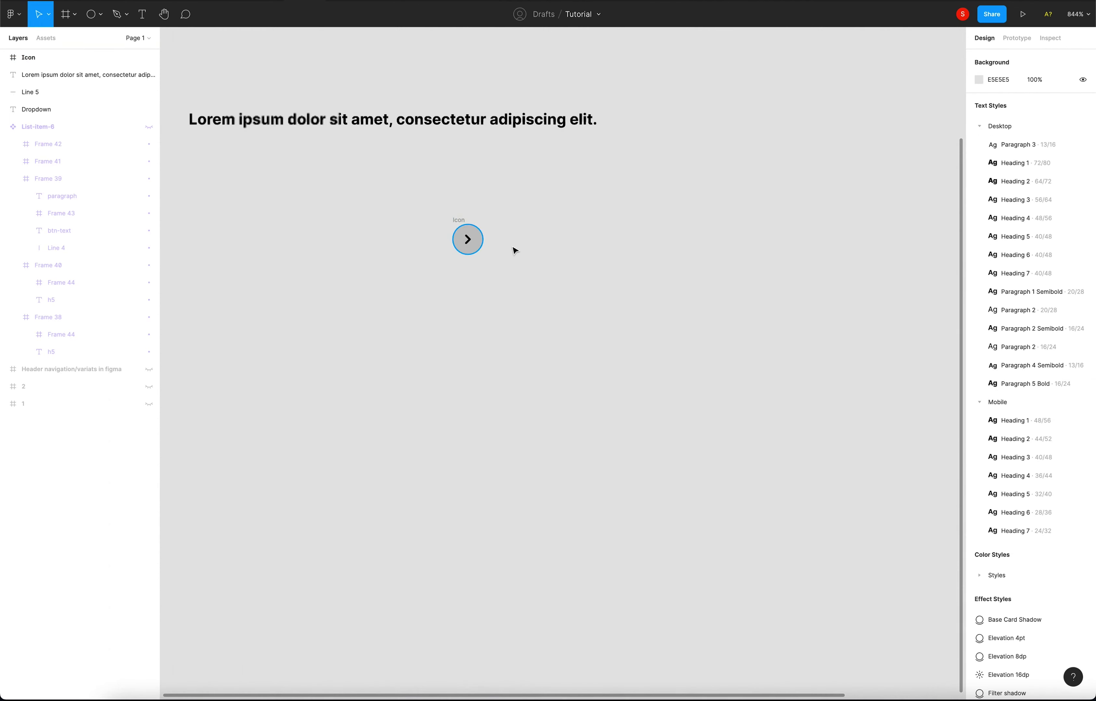
{"action": "scroll", "coordinate": [497, 276], "scroll_direction": "up", "scroll_amount": 2}
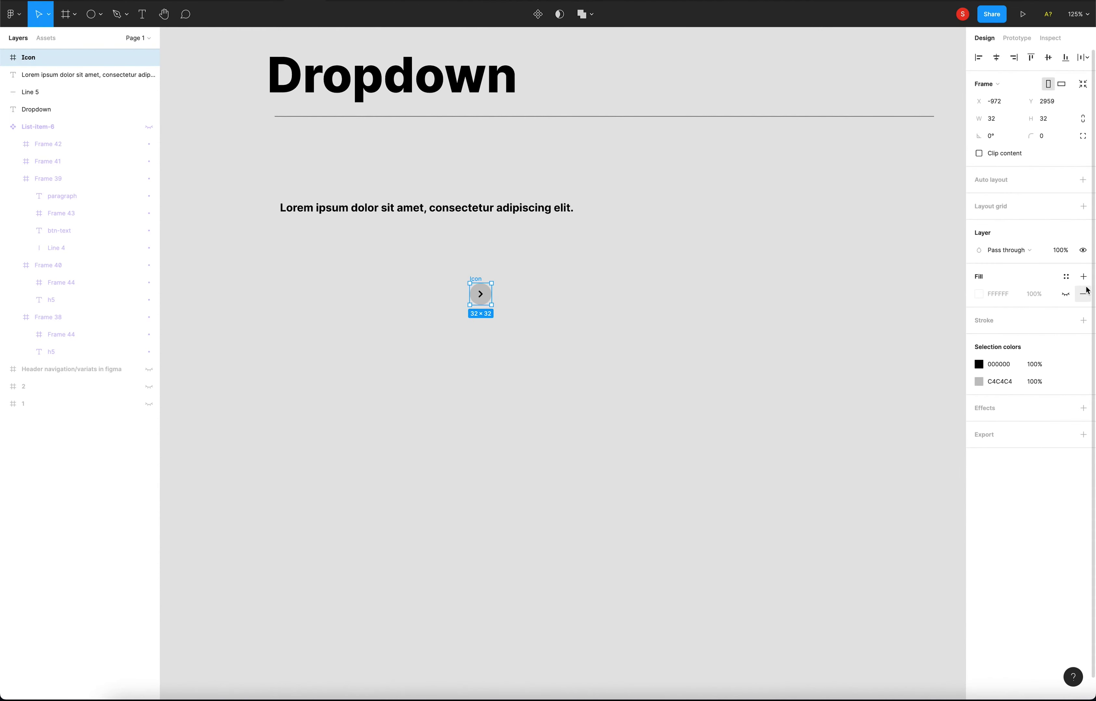
{"action": "left_click", "coordinate": [1066, 277]}
{"action": "left_click", "coordinate": [569, 316]}
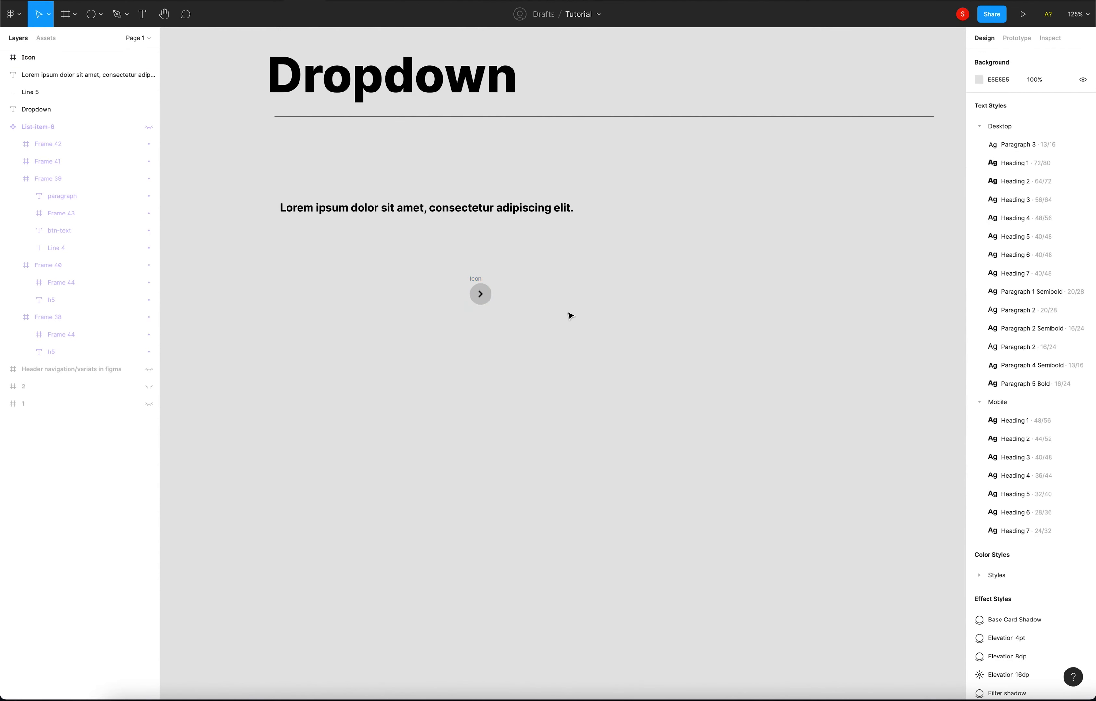
Step: Fill the Icon's circle with the white Styles/Neutral/N0 colour style
{"action": "left_click", "coordinate": [491, 295]}
{"action": "left_click", "coordinate": [1066, 276]}
{"action": "scroll", "coordinate": [1021, 371], "scroll_direction": "down", "scroll_amount": 3}
{"action": "scroll", "coordinate": [1022, 370], "scroll_direction": "down", "scroll_amount": 1}
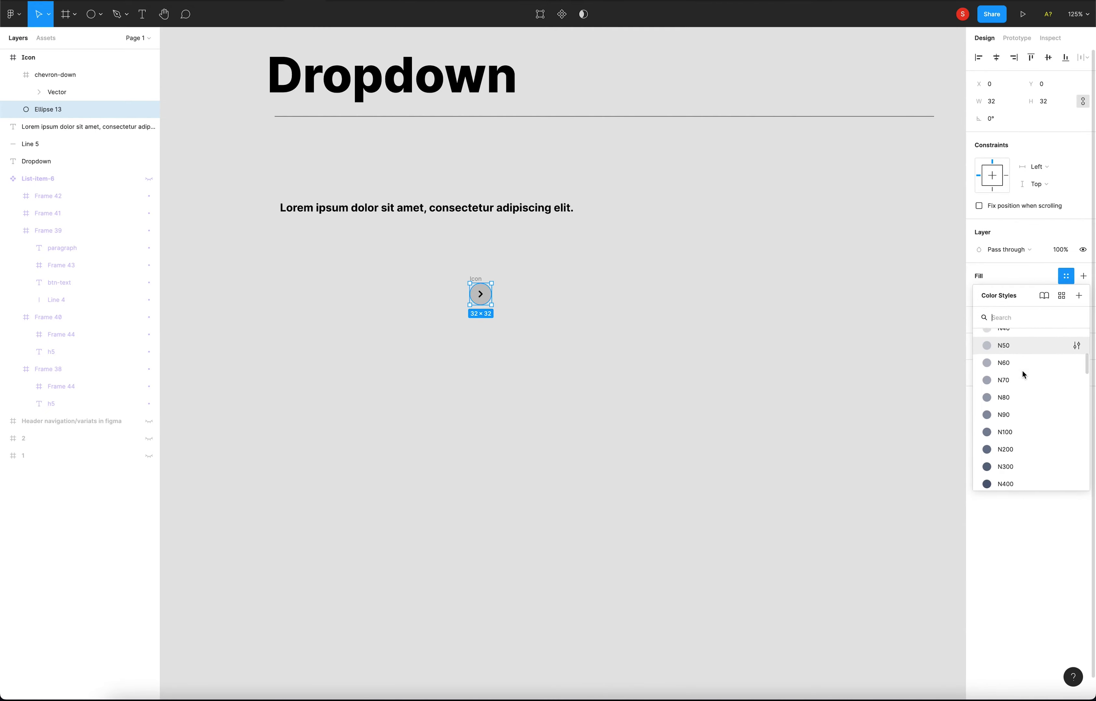
{"action": "scroll", "coordinate": [1022, 371], "scroll_direction": "up", "scroll_amount": 4}
{"action": "left_click", "coordinate": [1033, 360]}
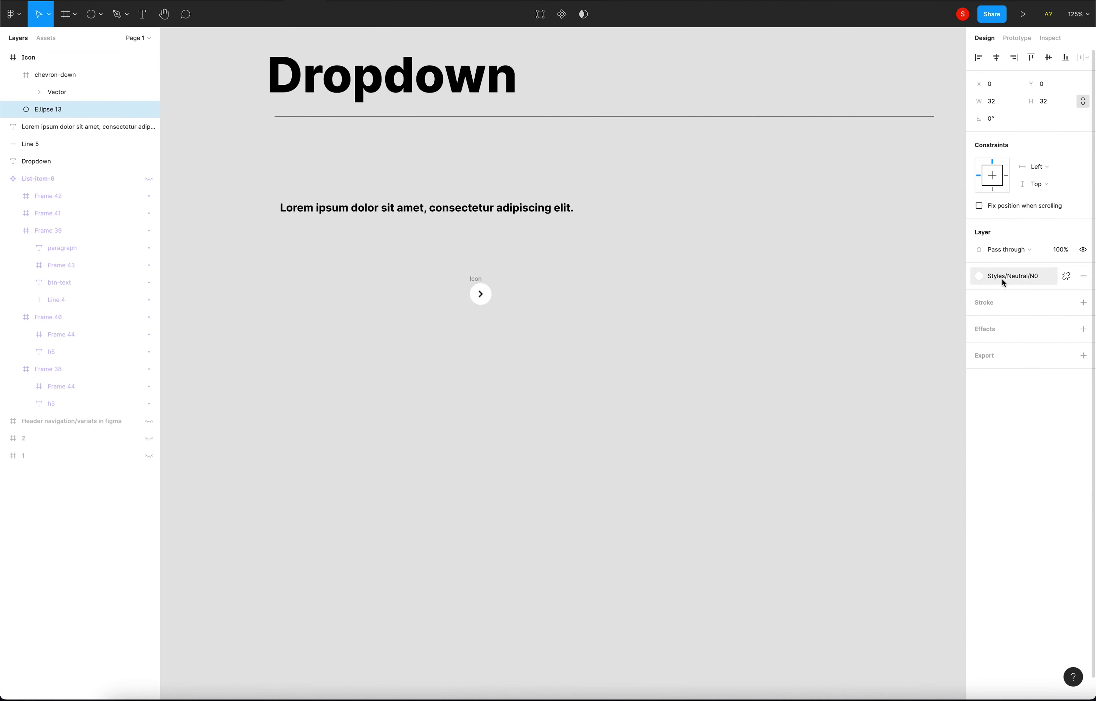
{"action": "left_click", "coordinate": [986, 283]}
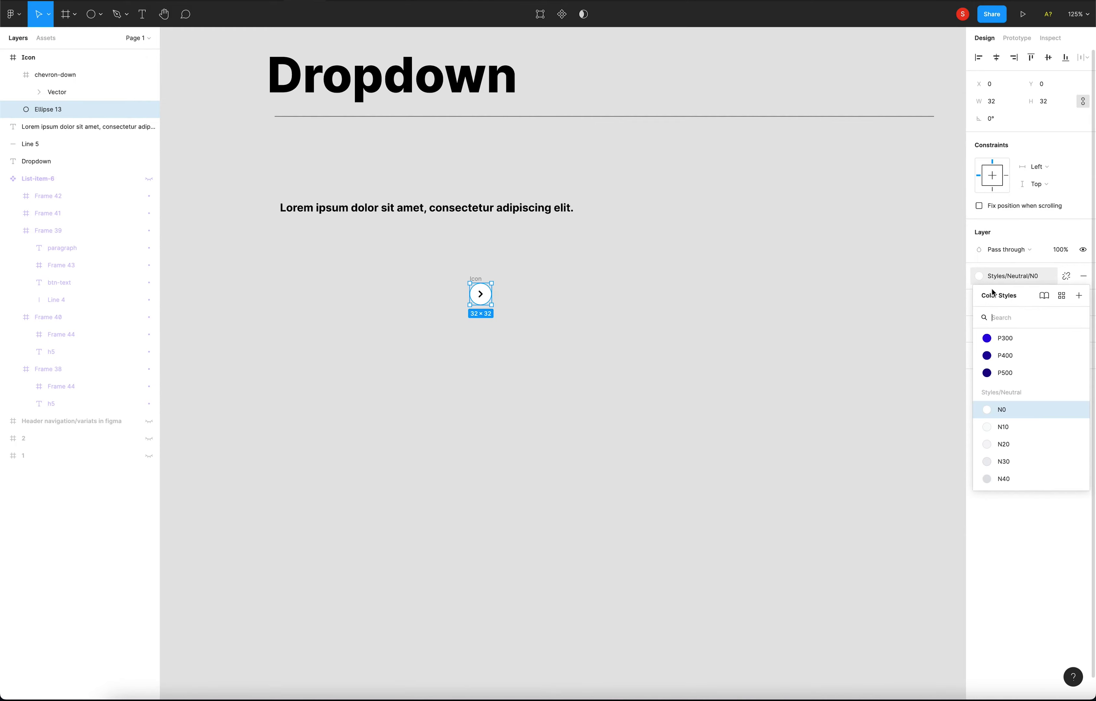
{"action": "left_click", "coordinate": [1074, 412]}
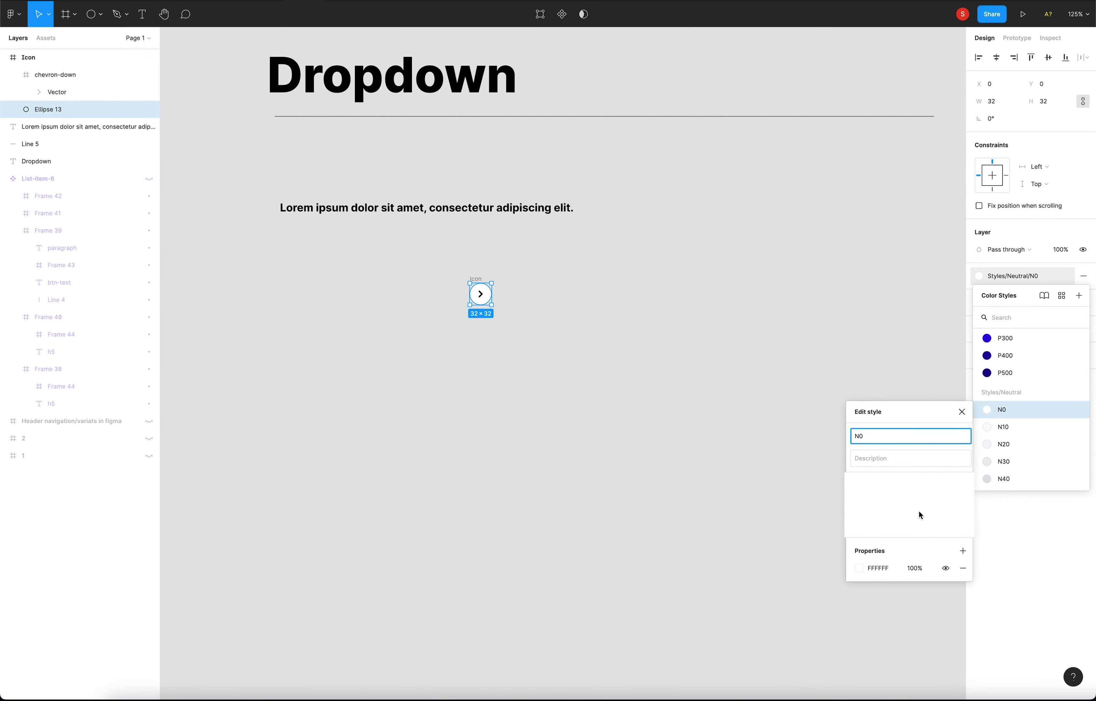
{"action": "left_click", "coordinate": [962, 412]}
Step: Select the Icon frame and bring up colour styles for its stroke
{"action": "left_click", "coordinate": [822, 308]}
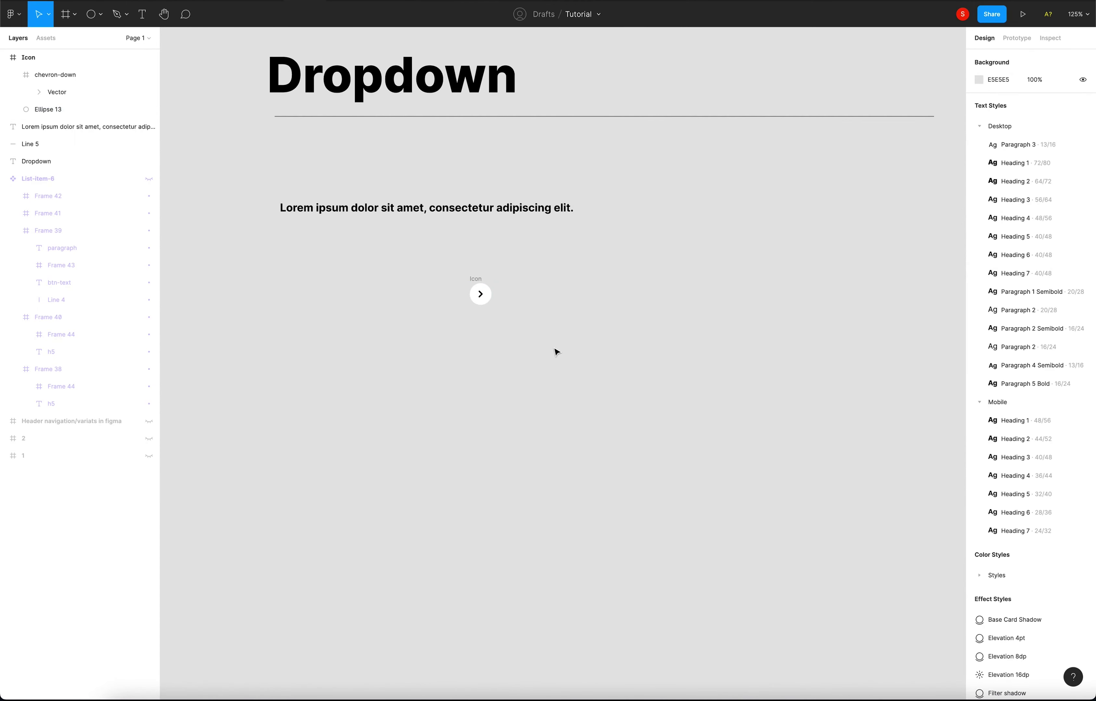
{"action": "left_click", "coordinate": [479, 278]}
{"action": "left_click", "coordinate": [1066, 321]}
{"action": "scroll", "coordinate": [1054, 416], "scroll_direction": "down", "scroll_amount": 3}
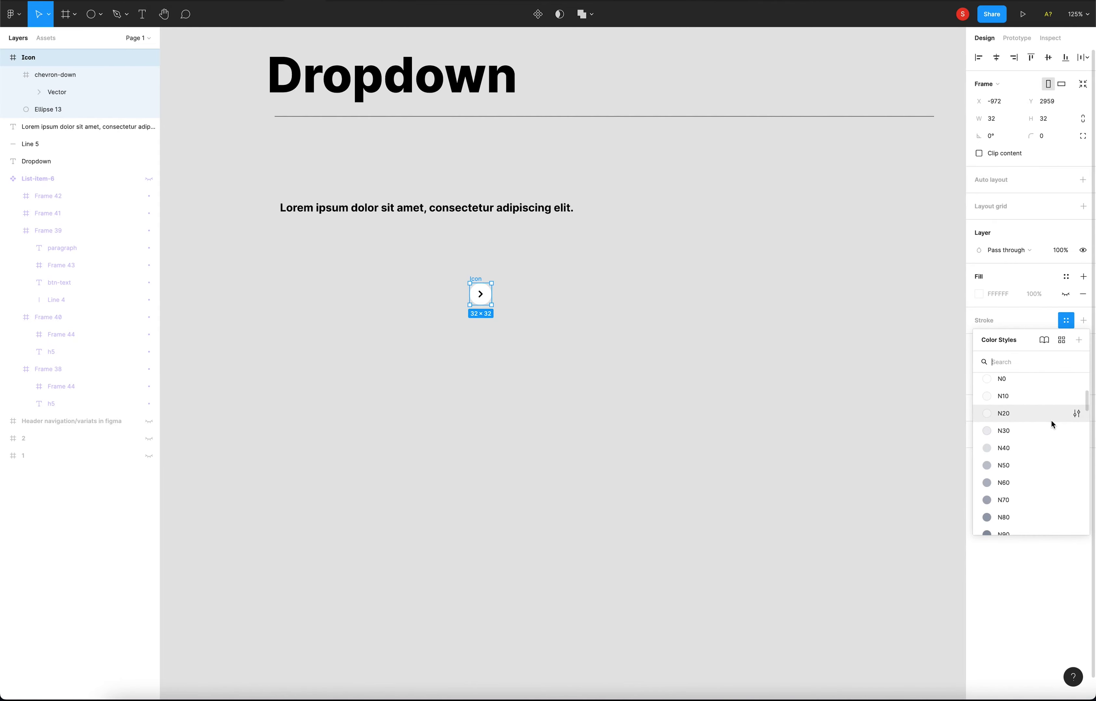
Step: Give the Icon an N40 stroke and change the stroke position
{"action": "left_click", "coordinate": [1038, 443]}
{"action": "left_click", "coordinate": [714, 403]}
{"action": "left_click", "coordinate": [476, 281]}
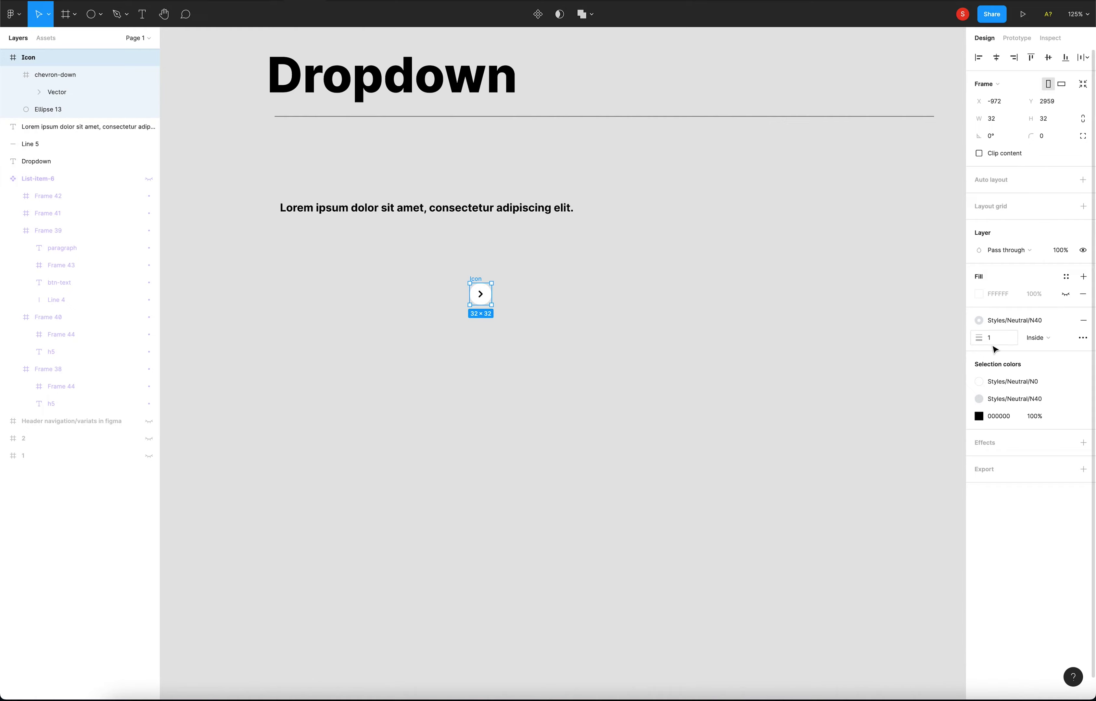
{"action": "left_click", "coordinate": [1044, 342]}
{"action": "left_click", "coordinate": [1044, 327]}
{"action": "left_click", "coordinate": [579, 327]}
Step: Zoom in on the Icon and undo the stroke position and stroke
{"action": "left_click", "coordinate": [481, 291]}
{"action": "key", "text": "shift+2"}
{"action": "left_click", "coordinate": [590, 291]}
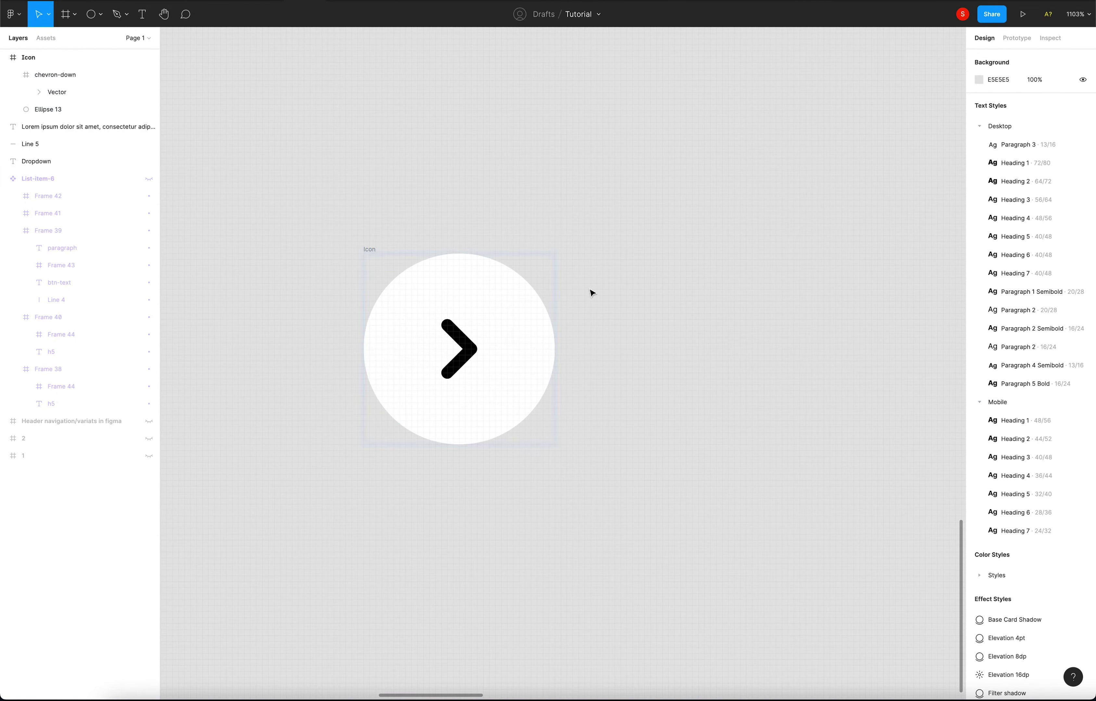
{"action": "left_click", "coordinate": [375, 249]}
{"action": "left_click", "coordinate": [782, 324]}
{"action": "left_click", "coordinate": [443, 251]}
{"action": "key", "text": "ctrl+z"}
{"action": "key", "text": "ctrl+z"}
{"action": "key", "text": "ctrl+z"}
{"action": "key", "text": "ctrl+z"}
{"action": "key", "text": "ctrl+z"}
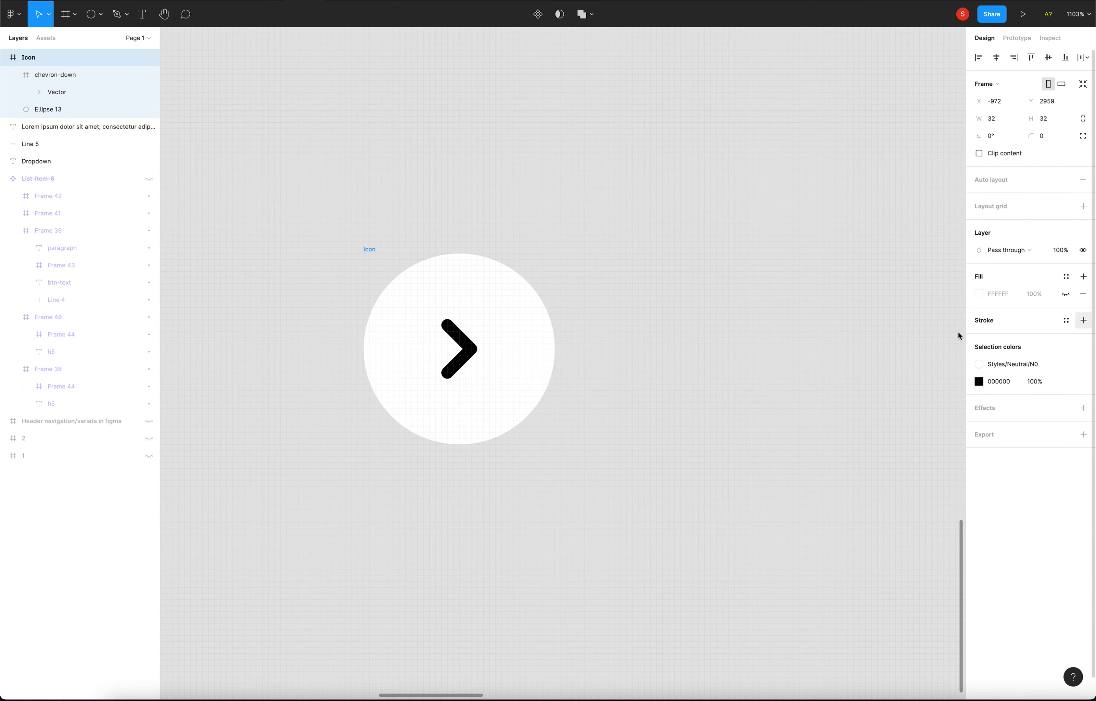
{"action": "key", "text": "ctrl+z"}
{"action": "key", "text": "ctrl+z"}
Step: Outline the circle with a neutral colour style, trying N70 and N50 before a lighter one
{"action": "left_click", "coordinate": [1066, 302]}
{"action": "scroll", "coordinate": [1052, 412], "scroll_direction": "down", "scroll_amount": 3}
{"action": "left_click", "coordinate": [1040, 422]}
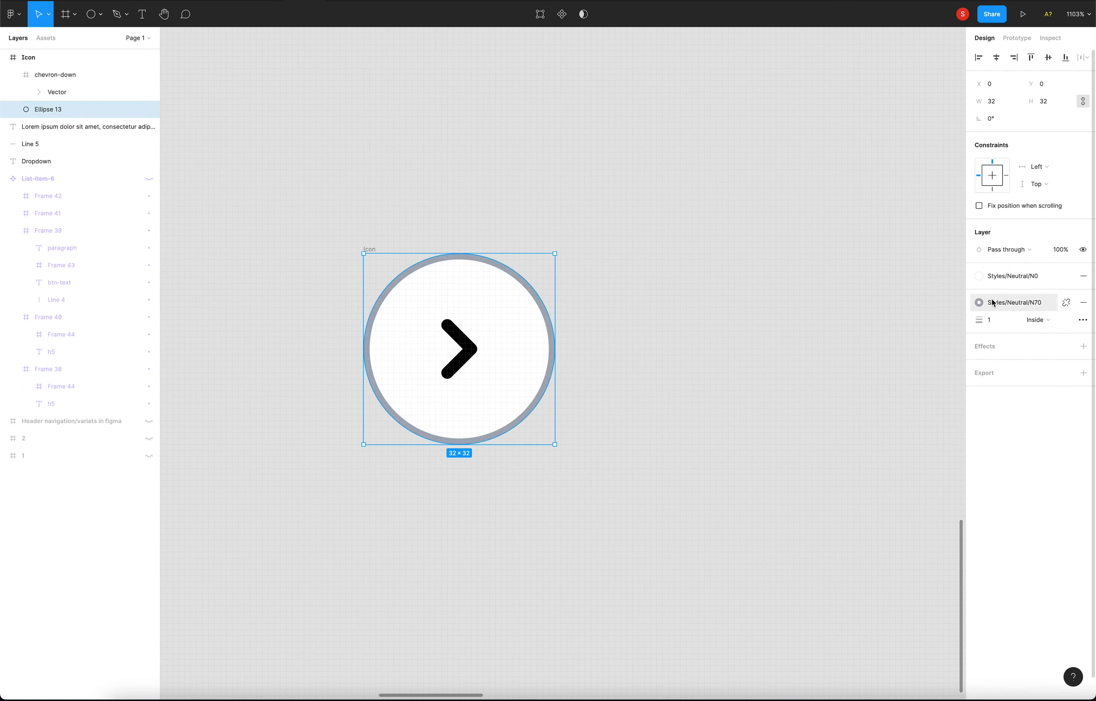
{"action": "left_click", "coordinate": [1011, 303]}
{"action": "left_click", "coordinate": [1029, 402]}
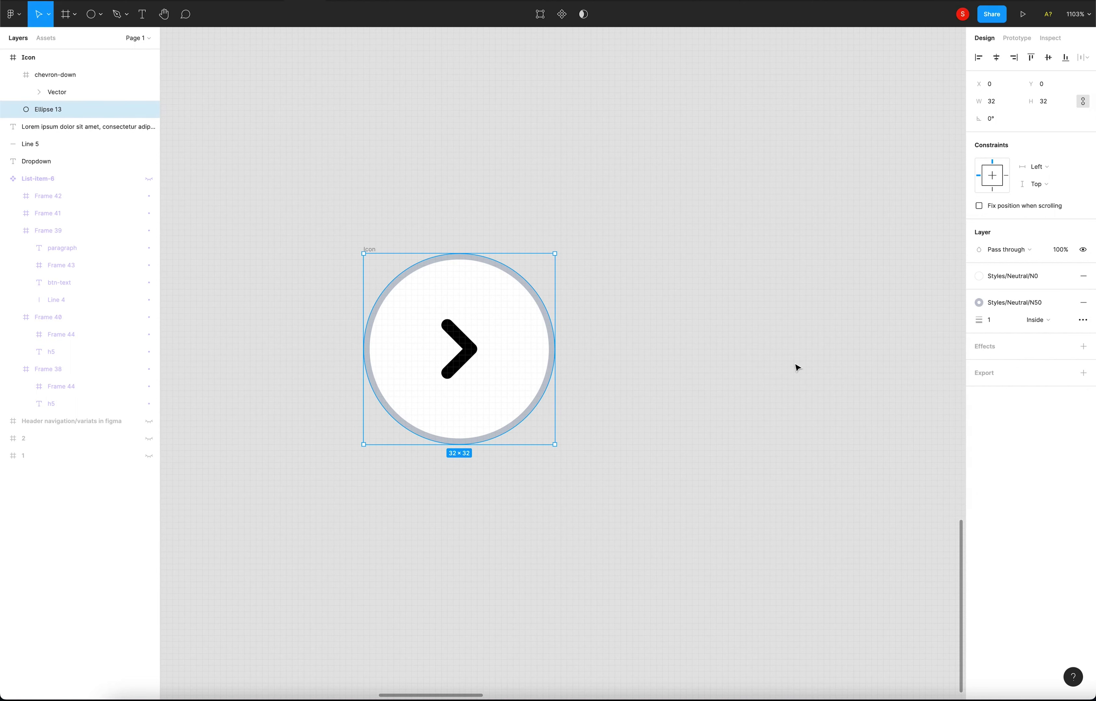
{"action": "left_click", "coordinate": [979, 303]}
{"action": "left_click", "coordinate": [1029, 400]}
{"action": "left_click", "coordinate": [773, 360]}
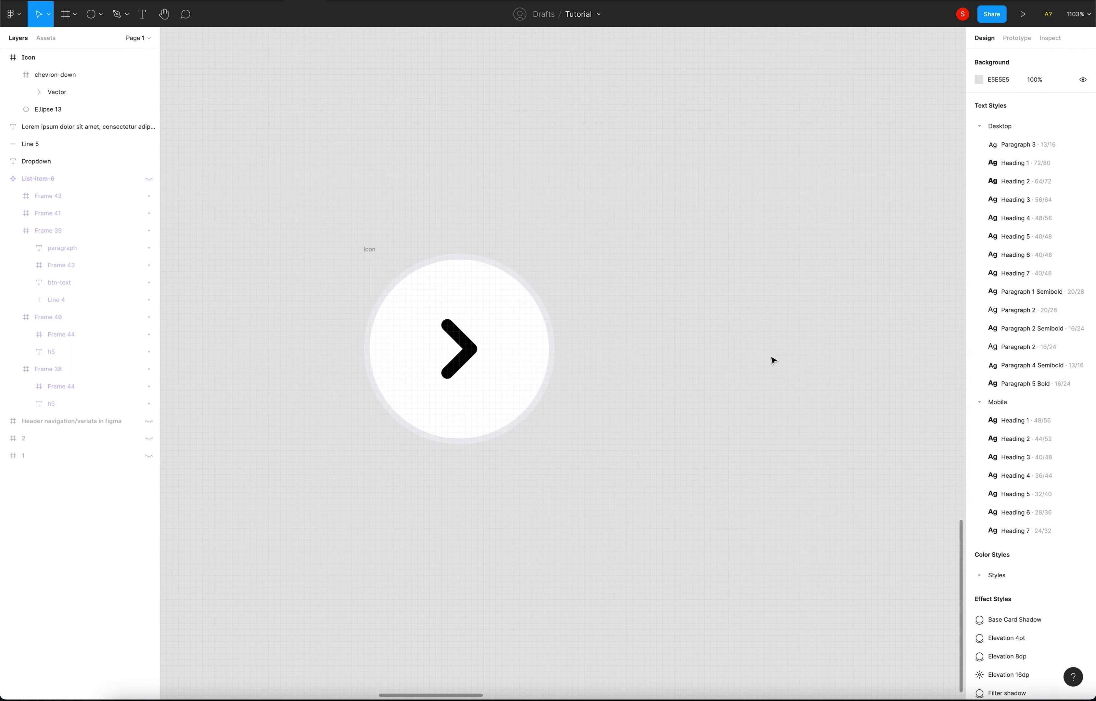
Step: Check the circle's Styles/Neutral/N30 outline style settings, then zoom out to the layout
{"action": "left_click", "coordinate": [546, 321]}
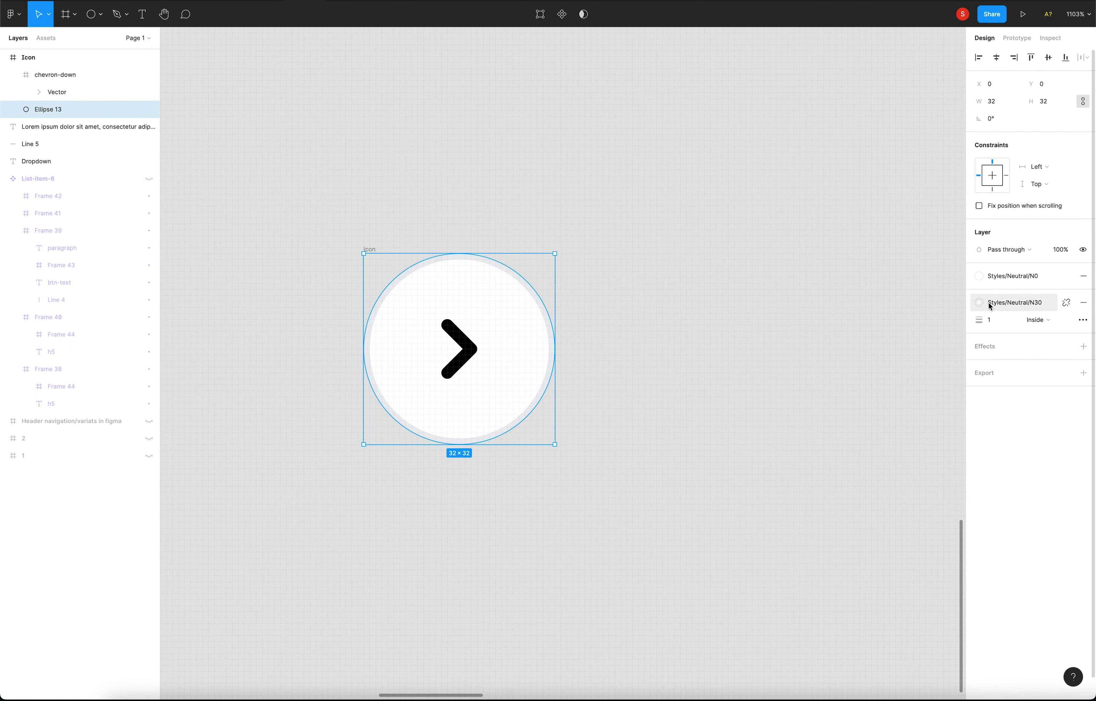
{"action": "left_click", "coordinate": [980, 303]}
{"action": "left_click", "coordinate": [1076, 437]}
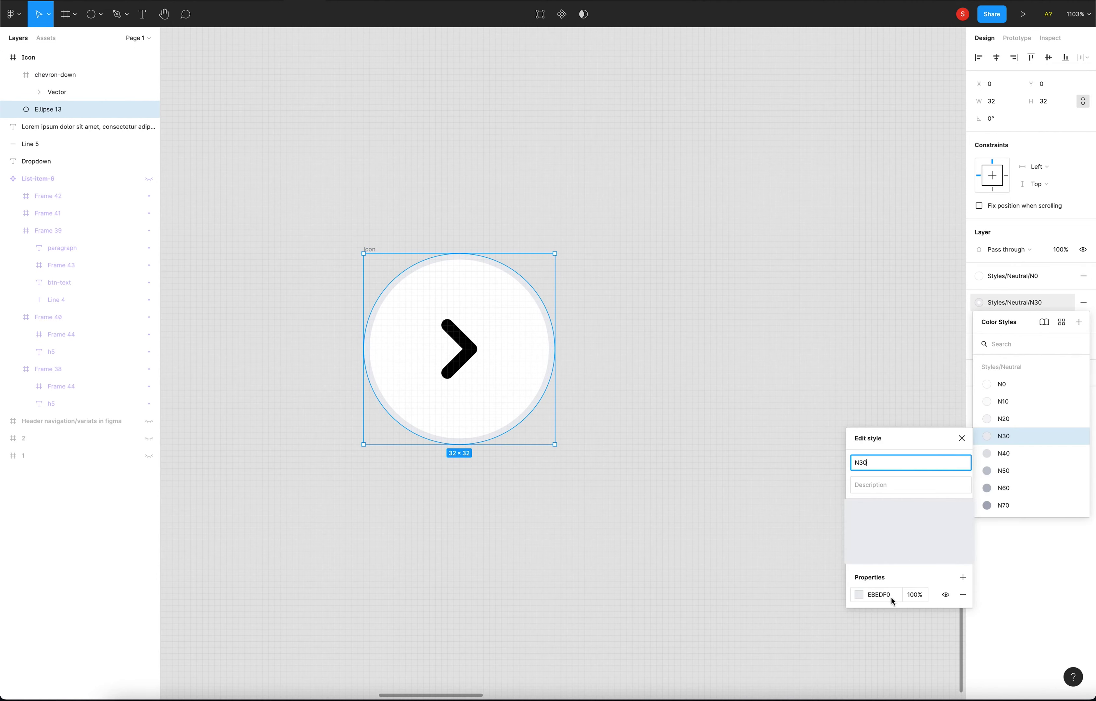
{"action": "key", "text": "Escape"}
{"action": "left_click", "coordinate": [875, 425]}
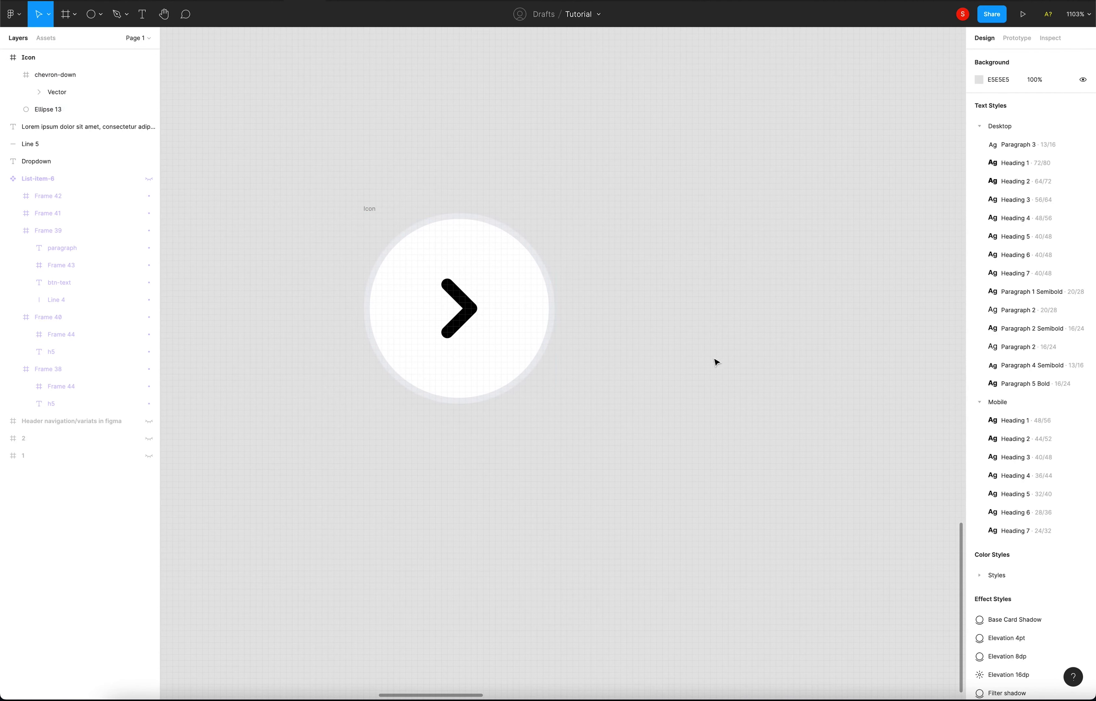
{"action": "scroll", "coordinate": [741, 372], "scroll_direction": "down", "scroll_amount": 3}
{"action": "scroll", "coordinate": [584, 330], "scroll_direction": "down", "scroll_amount": 10}
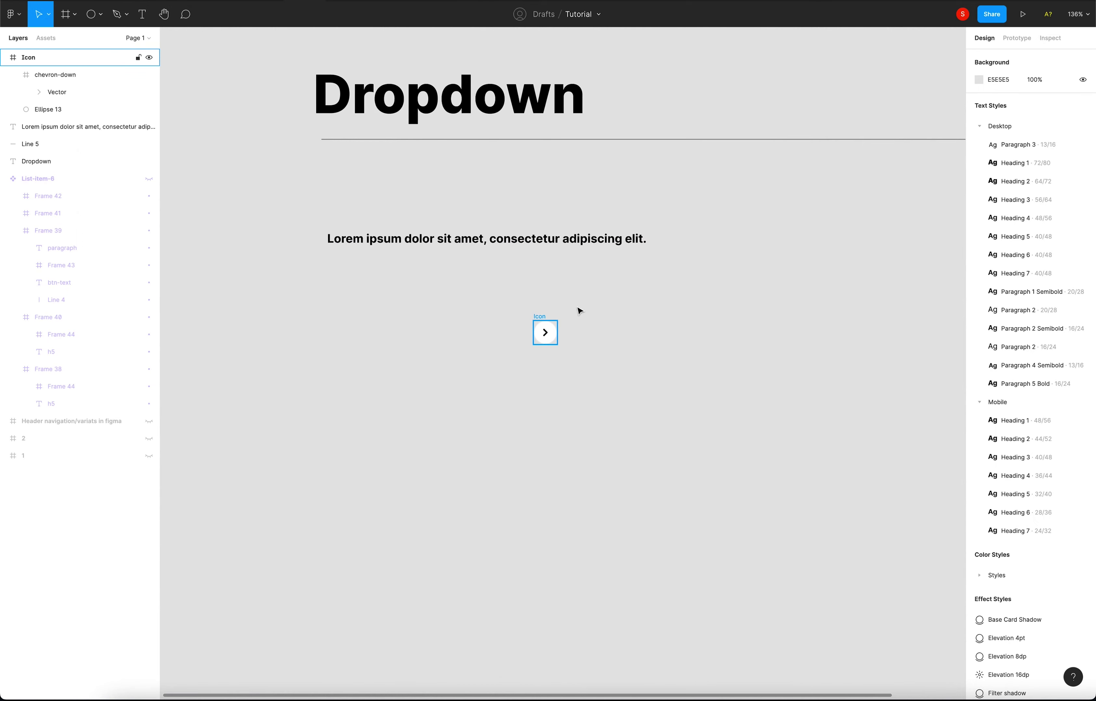
Step: Wrap the chevron icon and Lorem ipsum text in a vertically centred auto-layout row with Auto spacing
{"action": "left_click", "coordinate": [681, 231]}
{"action": "left_click", "coordinate": [636, 244], "text": "shift"}
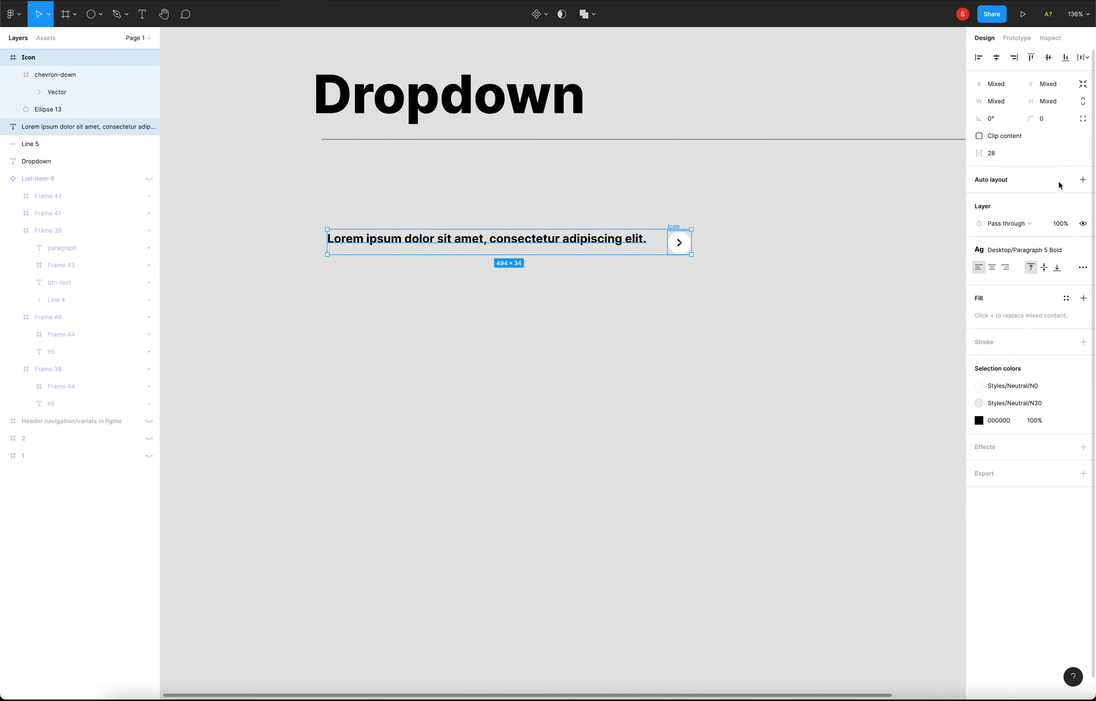
{"action": "left_click", "coordinate": [1082, 179]}
{"action": "left_click", "coordinate": [1038, 249]}
{"action": "left_click", "coordinate": [1021, 198]}
{"action": "type", "text": "auto"}
{"action": "key", "text": "Return"}
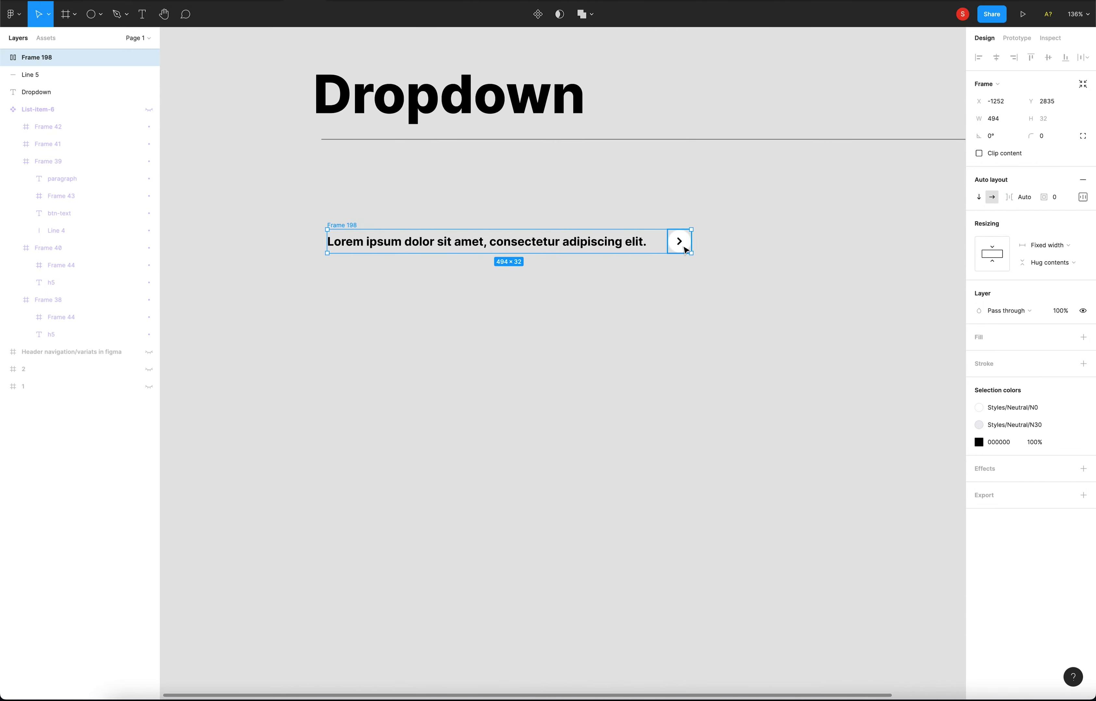
Step: Make the row 800 px wide, align its left edge with the title, and name it 1
{"action": "left_click_drag", "start_coordinate": [690, 245], "coordinate": [767, 245]}
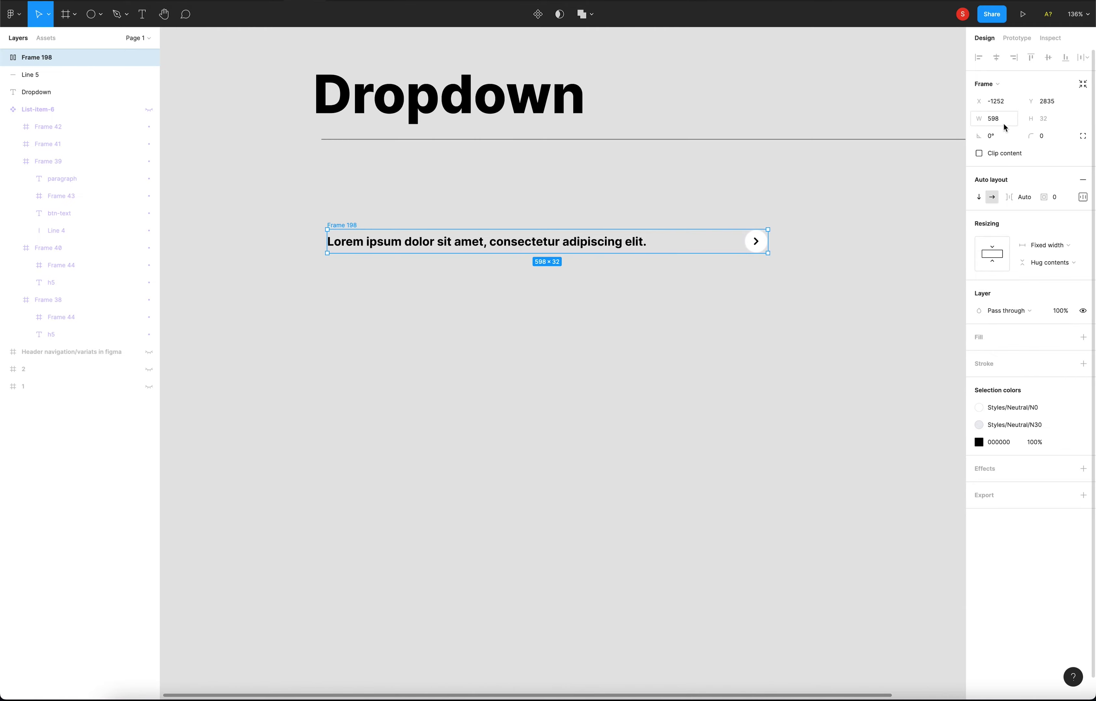
{"action": "left_click", "coordinate": [975, 121]}
{"action": "type", "text": "800"}
{"action": "key", "text": "Return"}
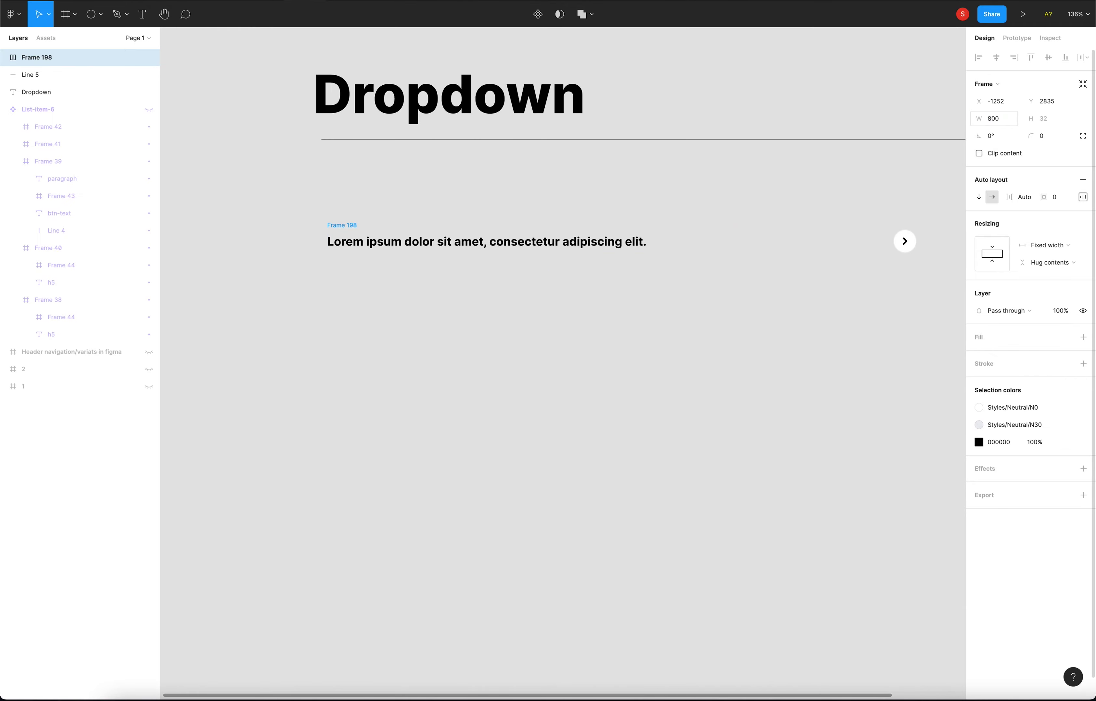
{"action": "key", "text": "Escape"}
{"action": "left_click_drag", "start_coordinate": [358, 225], "coordinate": [344, 222]}
{"action": "left_click", "coordinate": [368, 139]}
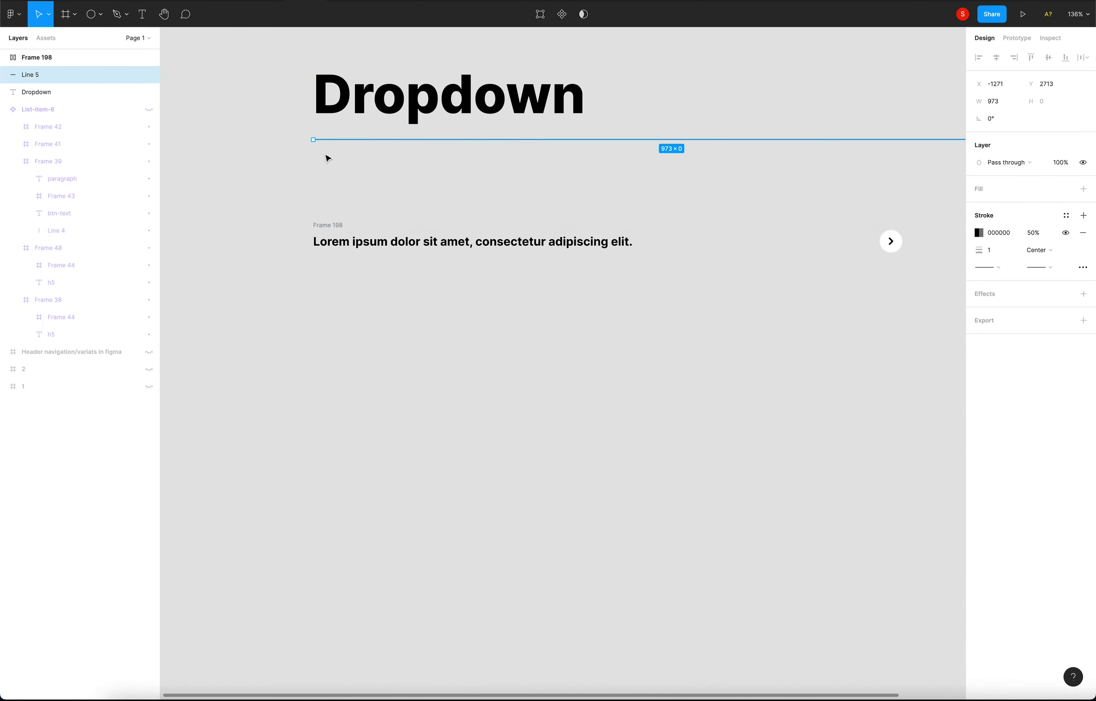
{"action": "left_click", "coordinate": [270, 188]}
{"action": "scroll", "coordinate": [543, 372], "scroll_direction": "right", "scroll_amount": 2}
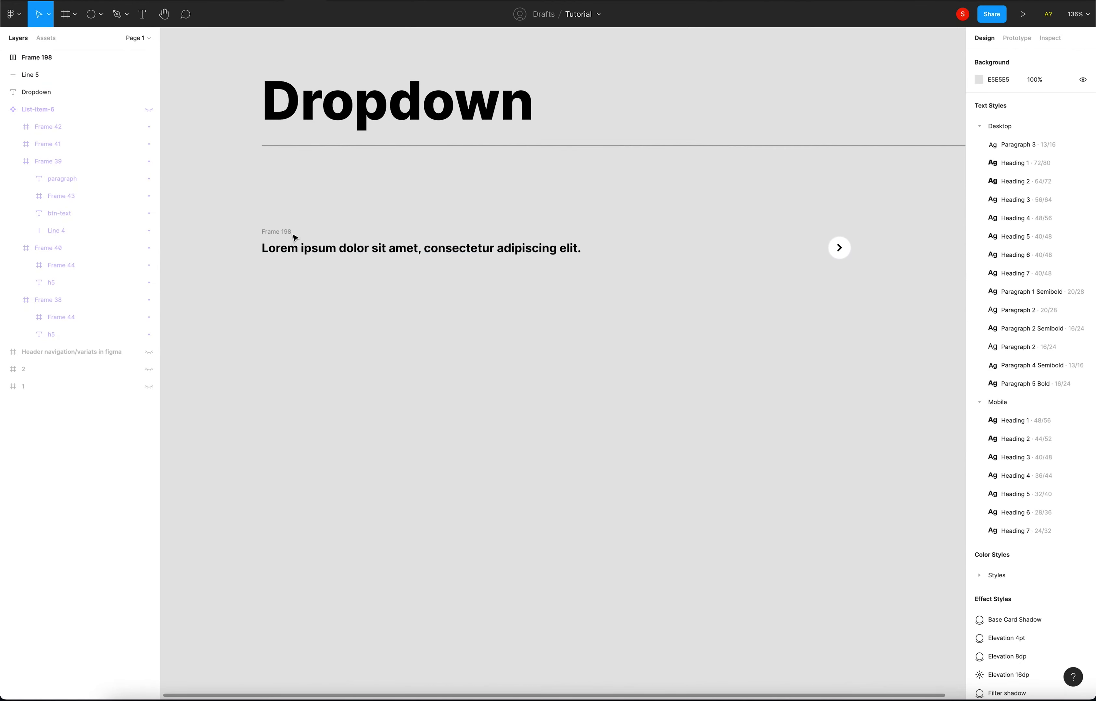
{"action": "left_click_drag", "start_coordinate": [291, 228], "coordinate": [297, 225]}
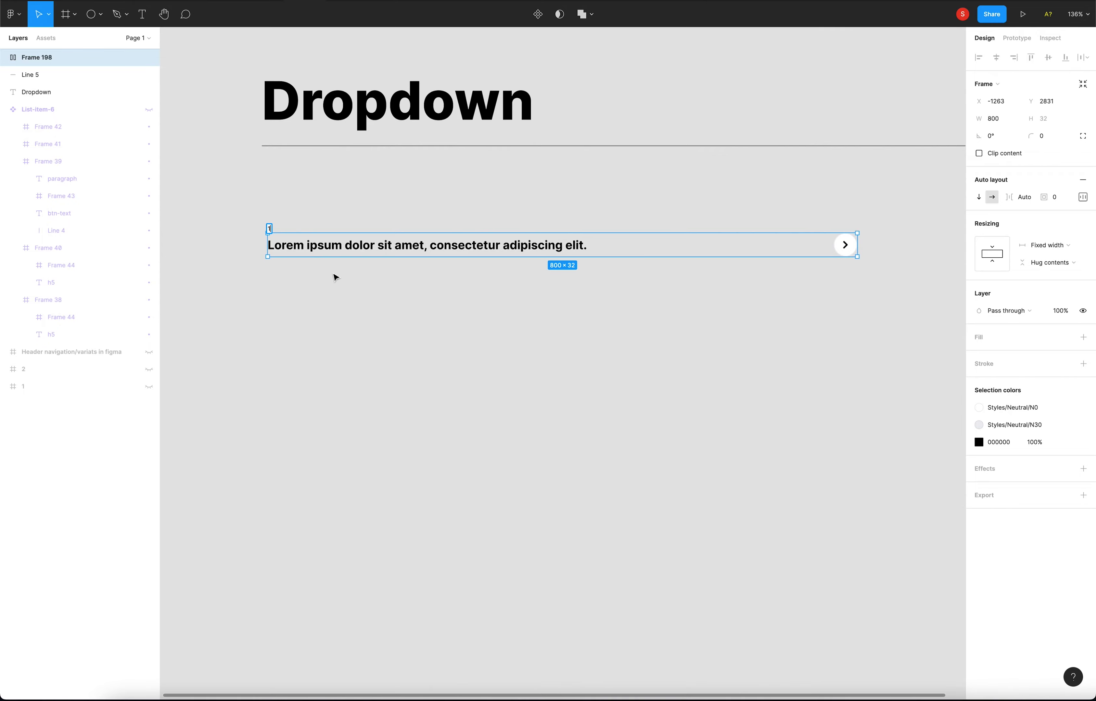
{"action": "key", "text": "Escape"}
Step: Rotate the chevron icon -90° so it points down
{"action": "left_click", "coordinate": [844, 245]}
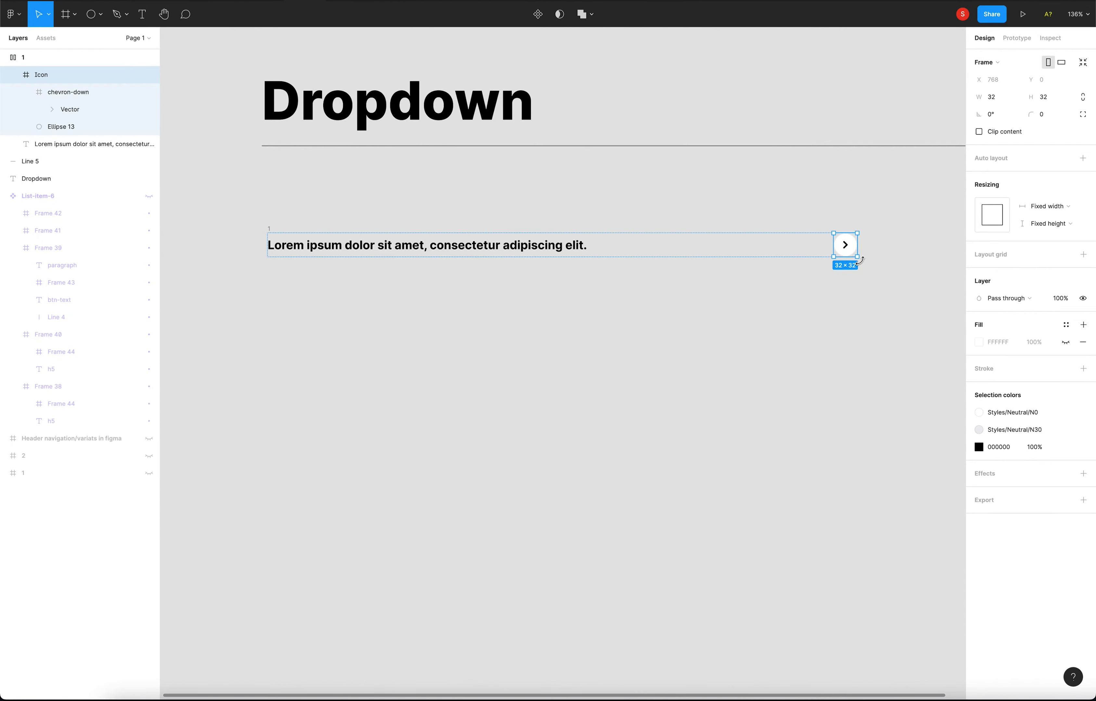
{"action": "mouse_move", "coordinate": [859, 261]}
{"action": "left_mouse_down"}
{"action": "mouse_move", "coordinate": [827, 225]}
{"action": "mouse_move", "coordinate": [868, 263]}
{"action": "mouse_move", "coordinate": [814, 270]}
{"action": "left_mouse_up"}
{"action": "left_click", "coordinate": [773, 297]}
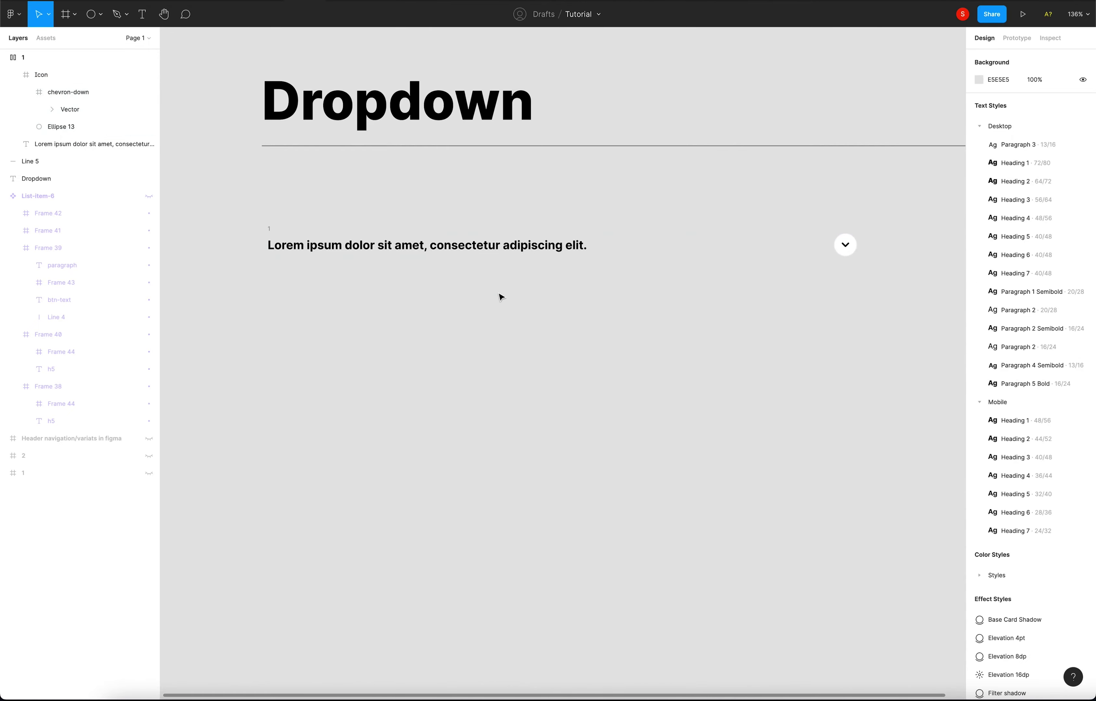
Step: Give row 1 padding of 24 px left and right and 18 px top and bottom
{"action": "left_click", "coordinate": [269, 230]}
{"action": "left_click", "coordinate": [1083, 197]}
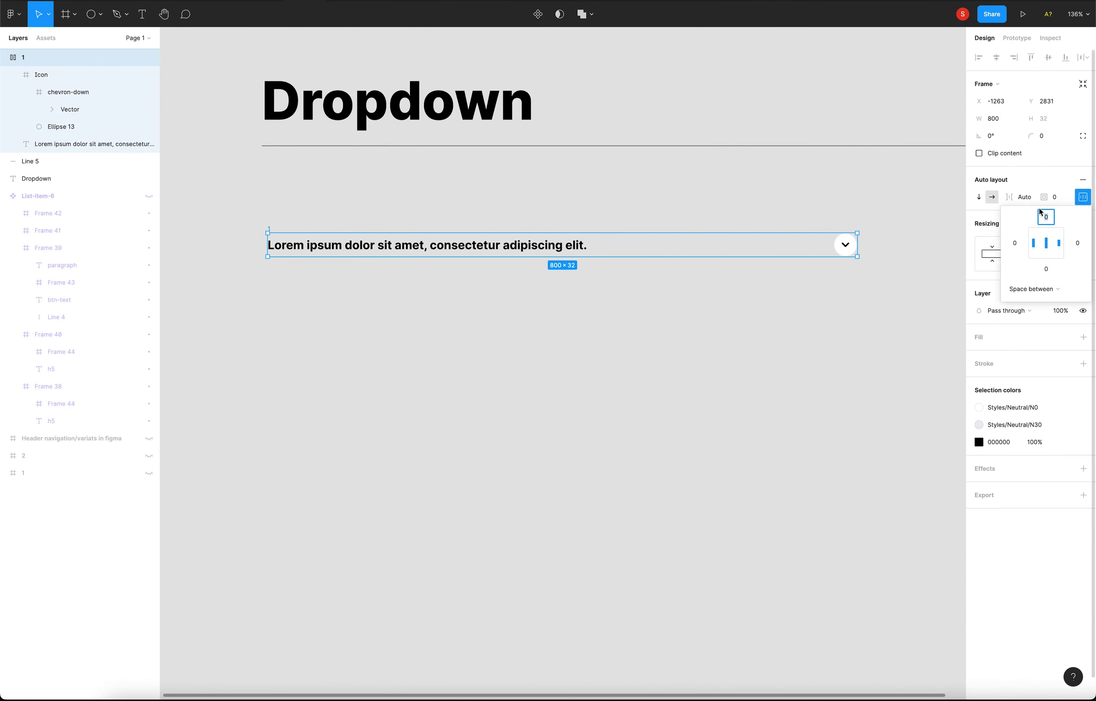
{"action": "left_click", "coordinate": [1043, 270]}
{"action": "type", "text": "24"}
{"action": "left_click", "coordinate": [1019, 245]}
{"action": "left_click", "coordinate": [1082, 247]}
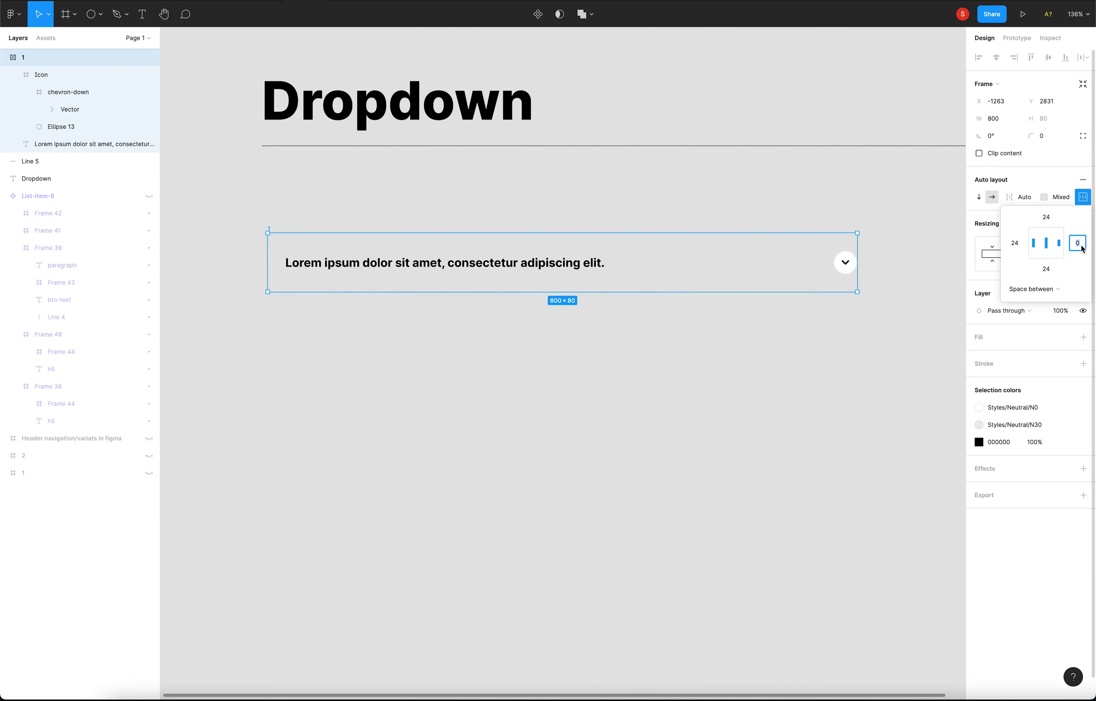
{"action": "type", "text": "24"}
{"action": "key", "text": "Return"}
{"action": "left_click", "coordinate": [781, 329]}
{"action": "left_click", "coordinate": [690, 276]}
{"action": "left_click", "coordinate": [1082, 197]}
{"action": "left_click", "coordinate": [1045, 216]}
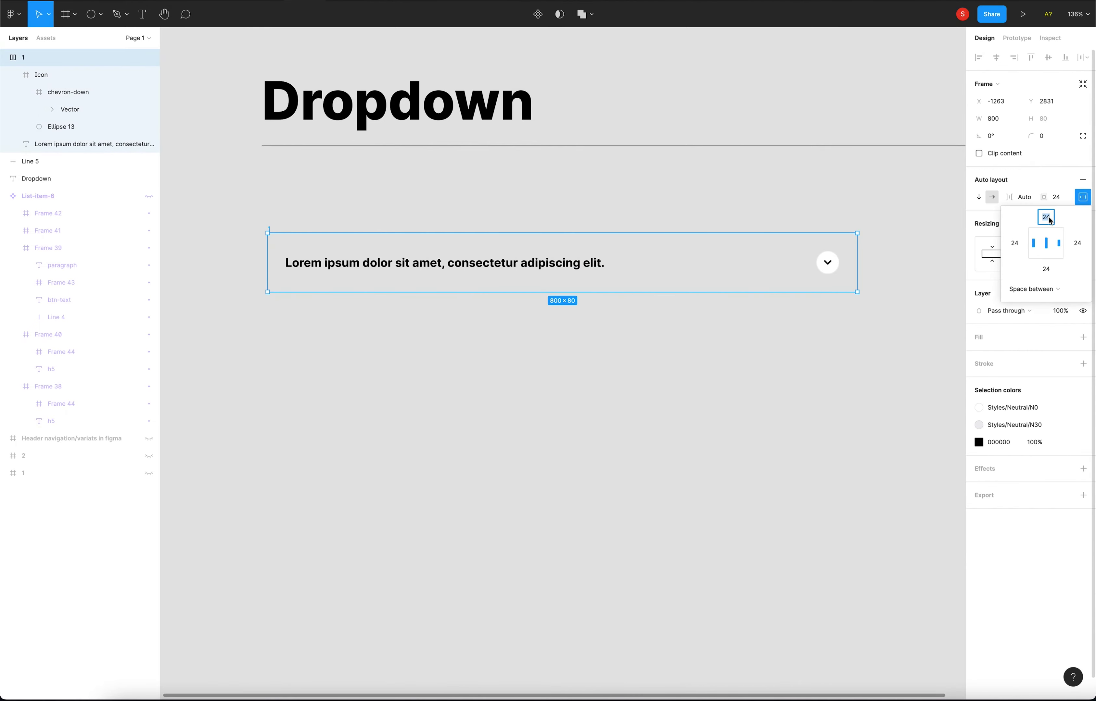
{"action": "type", "text": "18"}
{"action": "left_click", "coordinate": [1046, 269]}
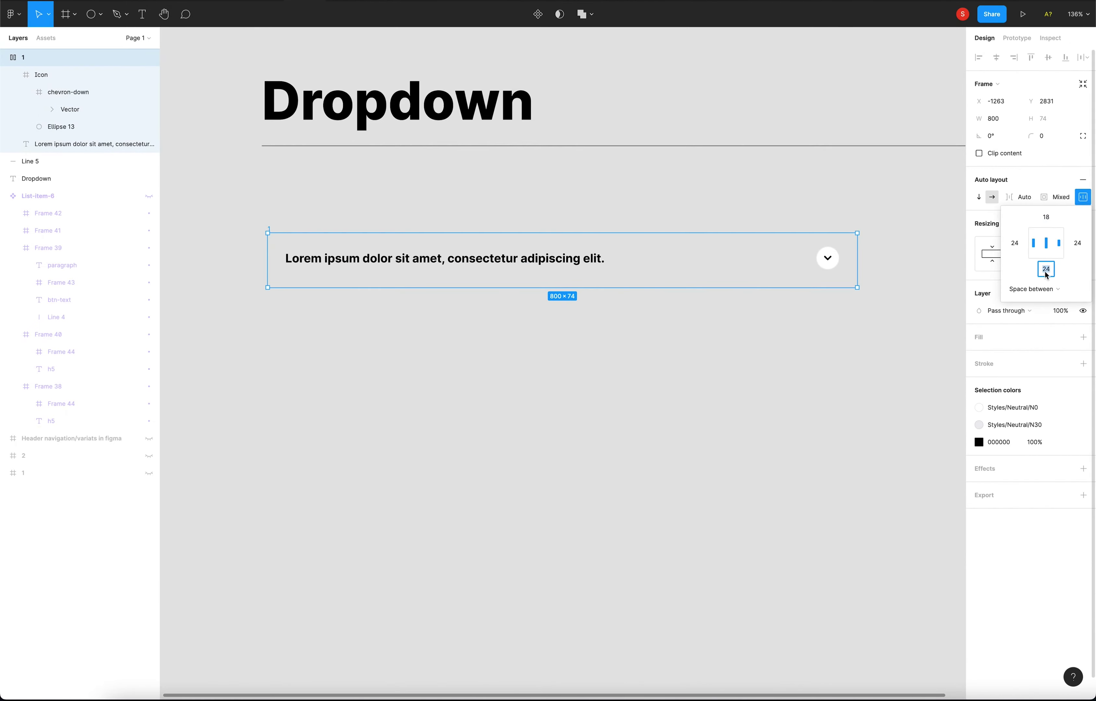
{"action": "type", "text": "28"}
{"action": "key", "text": "Return"}
{"action": "left_click", "coordinate": [1048, 271]}
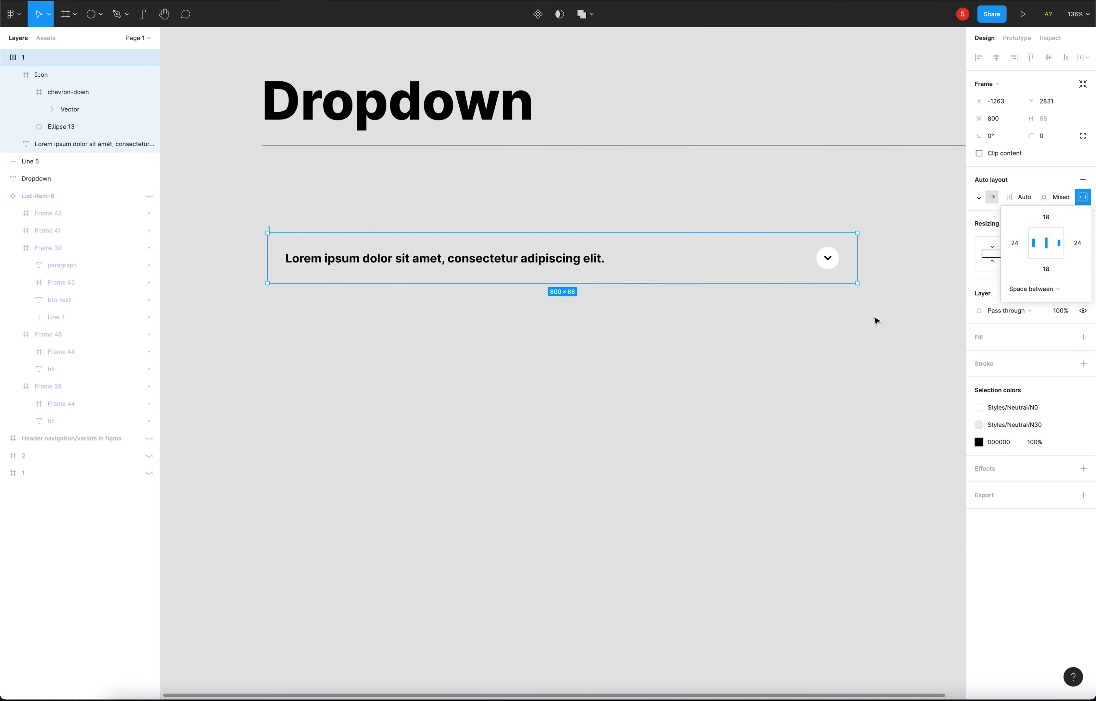
{"action": "left_click", "coordinate": [713, 357]}
Step: Fill row 1 with the white Styles/Neutral/N0 colour style
{"action": "left_click", "coordinate": [274, 233]}
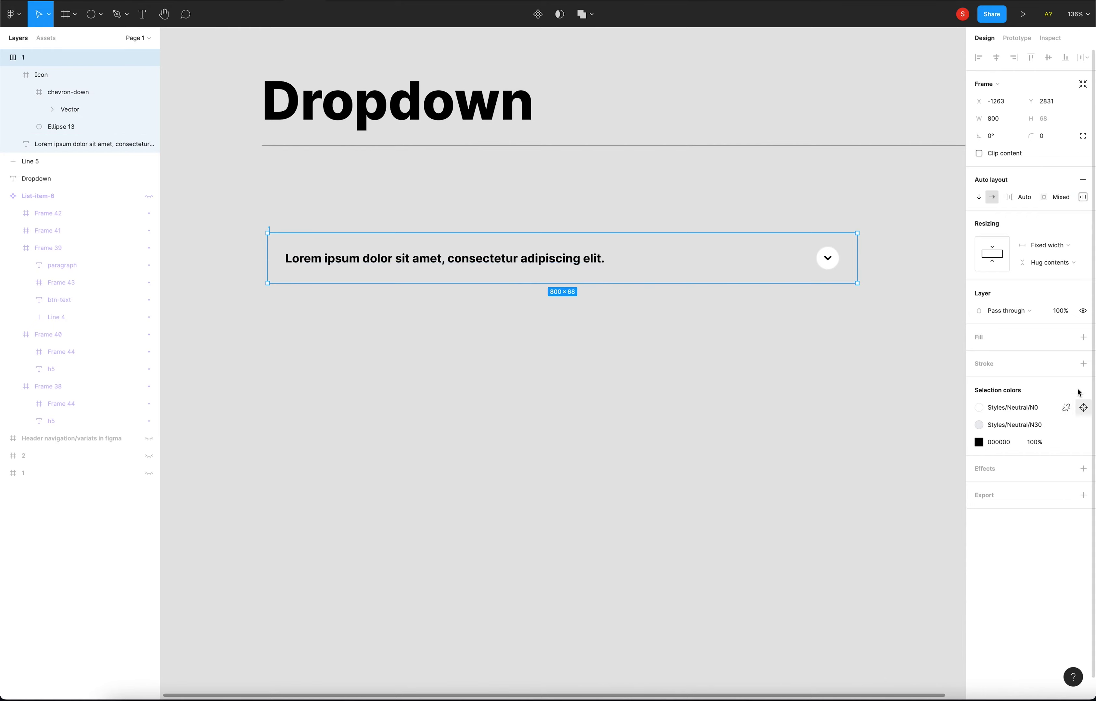
{"action": "left_click", "coordinate": [1065, 337]}
{"action": "scroll", "coordinate": [1042, 435], "scroll_direction": "down", "scroll_amount": 2}
{"action": "scroll", "coordinate": [1036, 433], "scroll_direction": "up", "scroll_amount": 2}
{"action": "scroll", "coordinate": [1022, 460], "scroll_direction": "up", "scroll_amount": 2}
{"action": "left_click", "coordinate": [669, 414]}
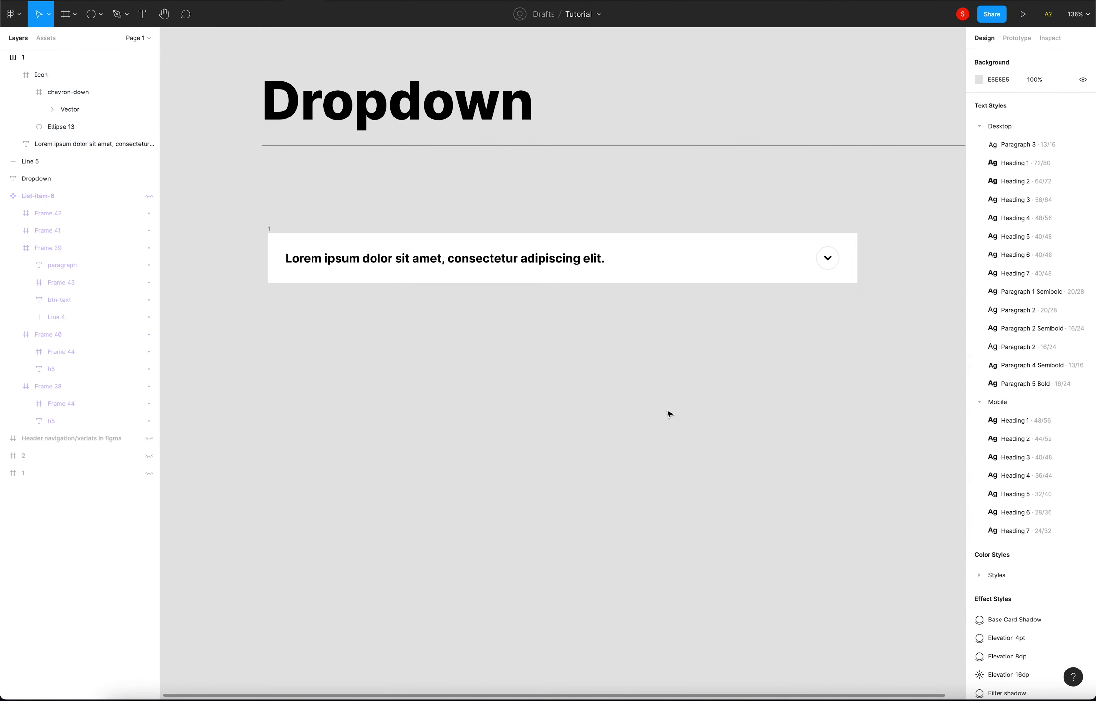
Step: Apply the Elevation 4pt effect style to the chevron icon
{"action": "left_click", "coordinate": [826, 267]}
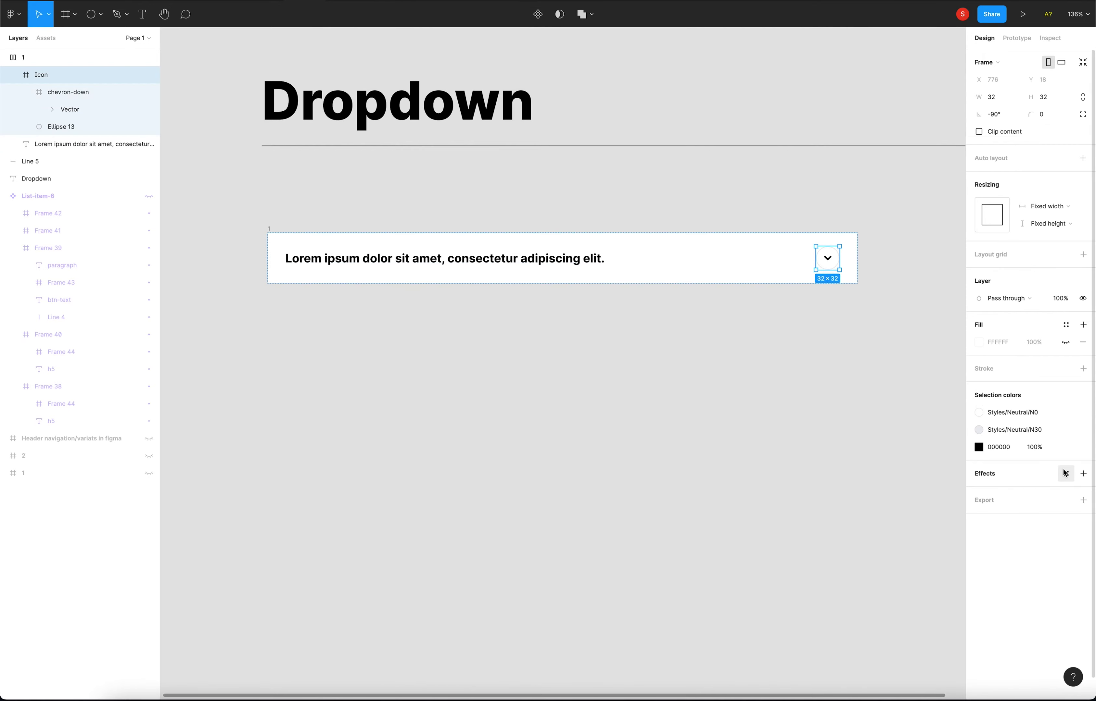
{"action": "left_click", "coordinate": [1066, 473]}
{"action": "left_click", "coordinate": [1047, 557]}
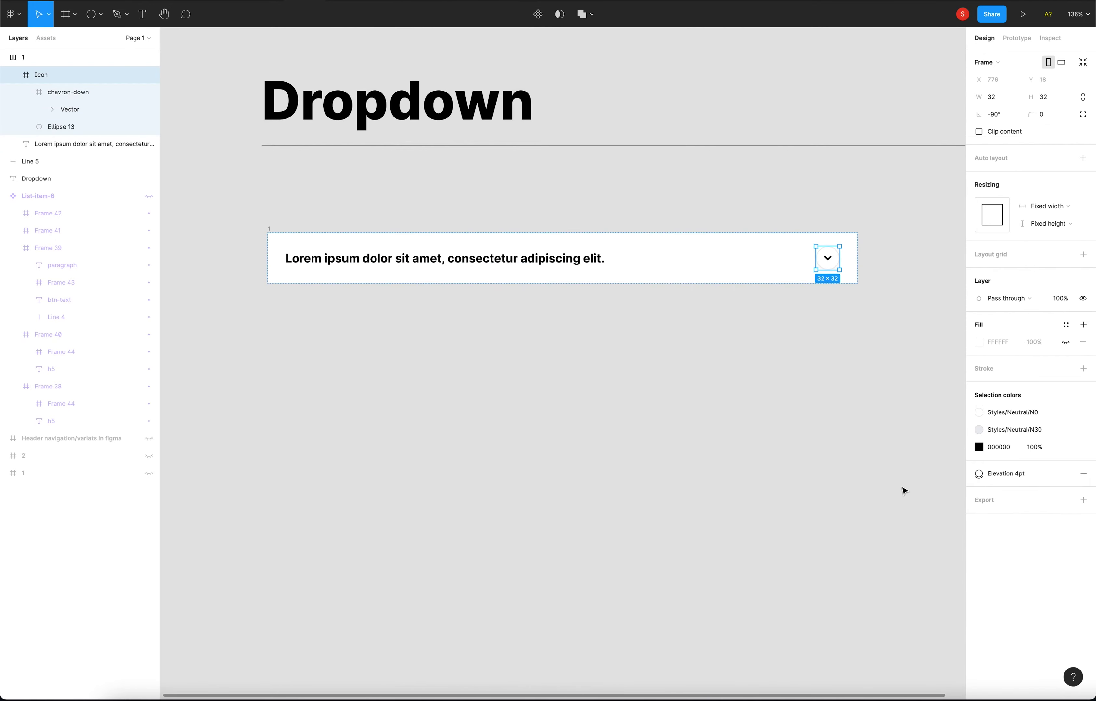
{"action": "left_click", "coordinate": [213, 211]}
Step: Make the Lorem ipsum text fill the row's width, then narrow the row to test wrapping
{"action": "left_click", "coordinate": [340, 254]}
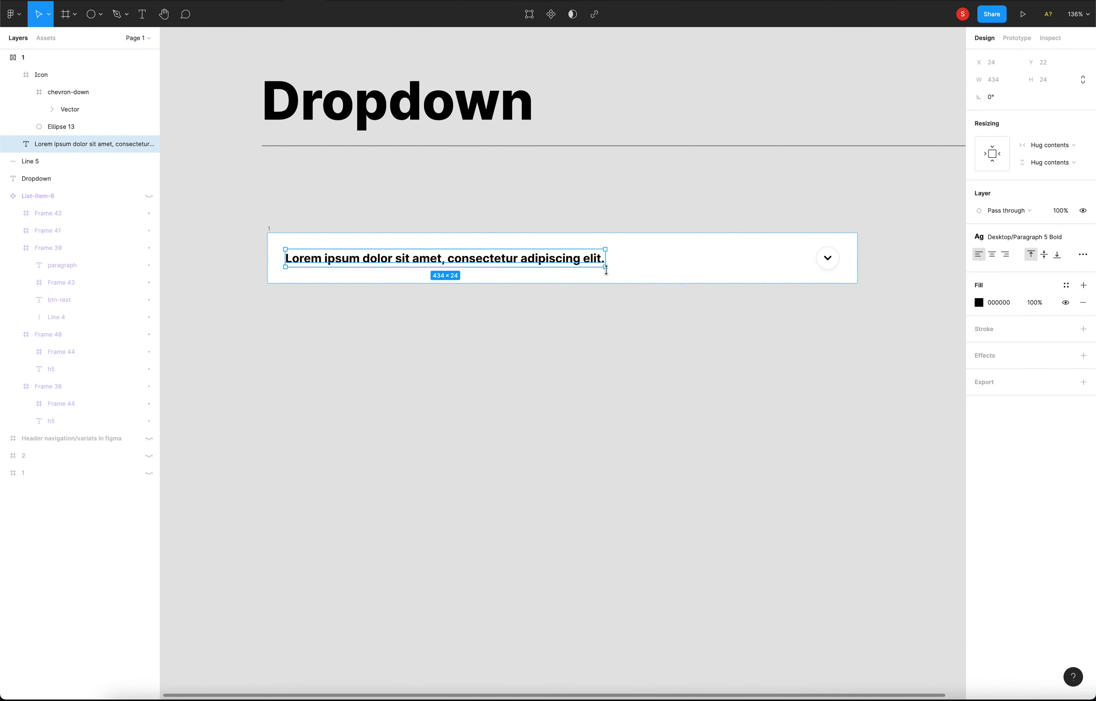
{"action": "left_click", "coordinate": [1054, 145]}
{"action": "left_click", "coordinate": [1064, 159]}
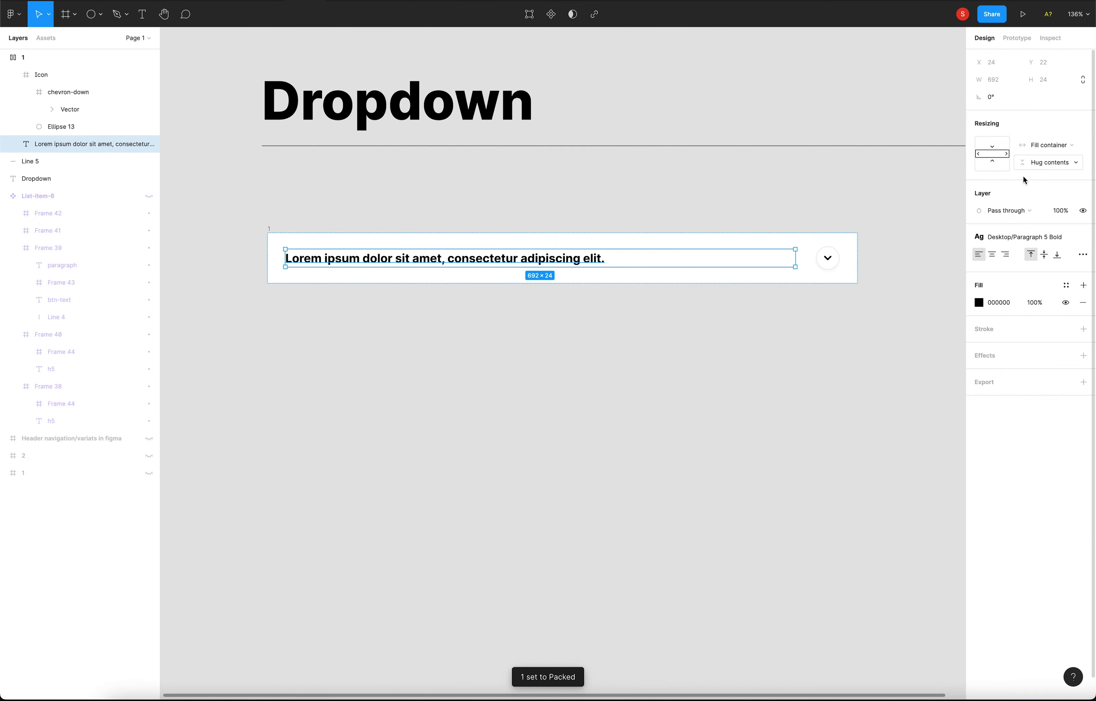
{"action": "left_click", "coordinate": [822, 308]}
{"action": "left_click", "coordinate": [394, 251]}
{"action": "mouse_move", "coordinate": [856, 256]}
{"action": "left_mouse_down"}
{"action": "mouse_move", "coordinate": [561, 244]}
{"action": "mouse_move", "coordinate": [856, 244]}
{"action": "left_mouse_up"}
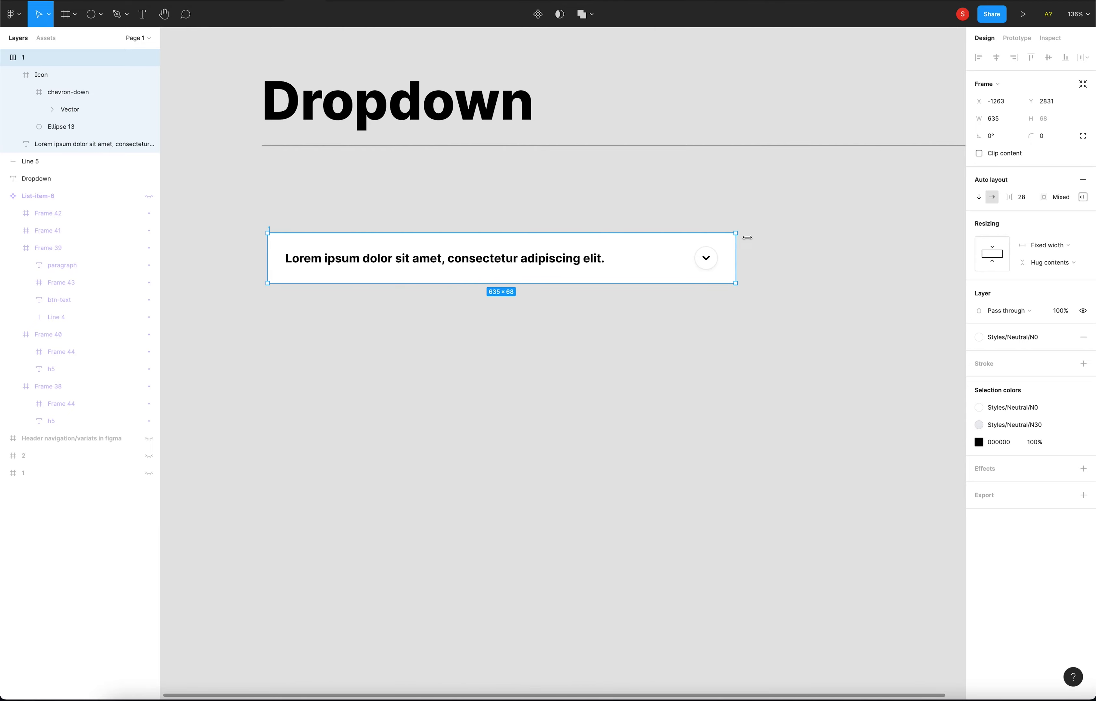
{"action": "left_click", "coordinate": [798, 324]}
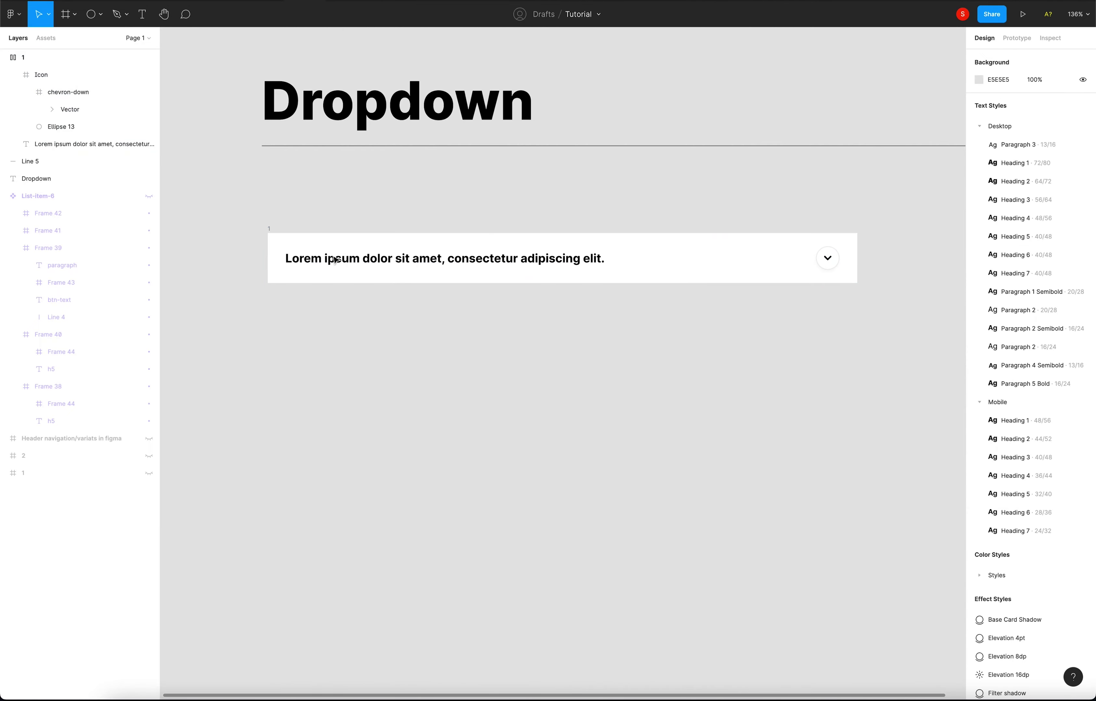
Step: Apply a 1 px inside stroke using the Styles/Neutral/N30 colour style to row 1
{"action": "left_click", "coordinate": [271, 236]}
{"action": "left_click", "coordinate": [1065, 364]}
{"action": "scroll", "coordinate": [1045, 487], "scroll_direction": "down", "scroll_amount": 3}
{"action": "scroll", "coordinate": [1041, 495], "scroll_direction": "down", "scroll_amount": 1}
{"action": "scroll", "coordinate": [1033, 503], "scroll_direction": "down", "scroll_amount": 1}
{"action": "scroll", "coordinate": [1025, 526], "scroll_direction": "down", "scroll_amount": 1}
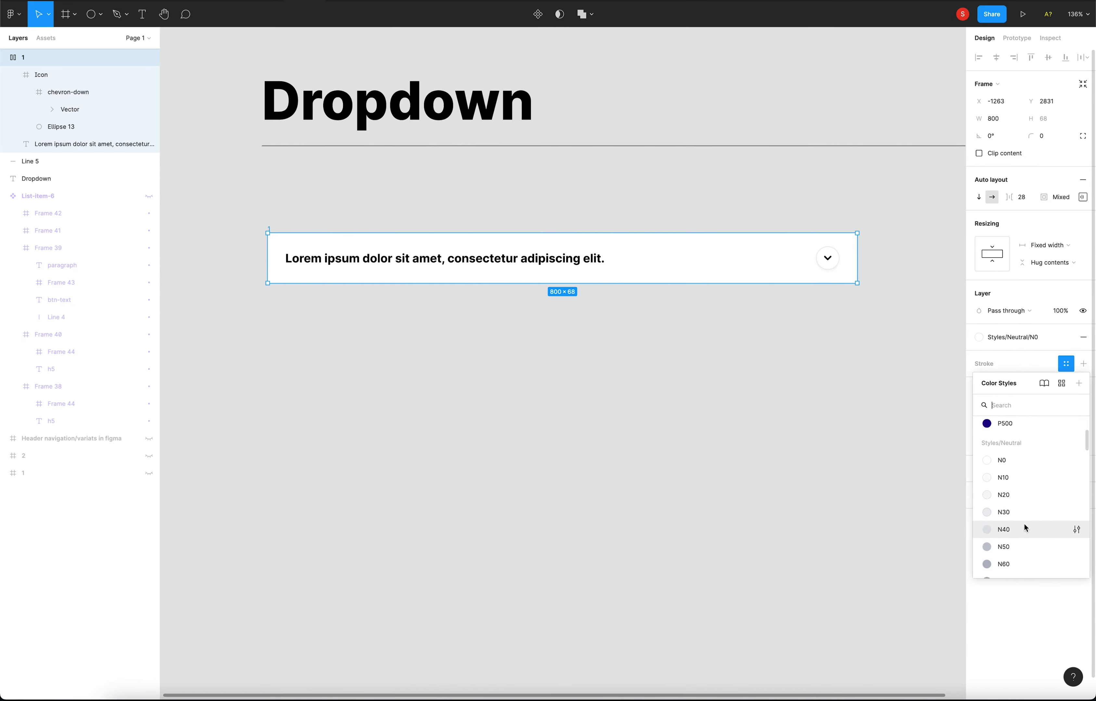
{"action": "left_click", "coordinate": [1025, 513]}
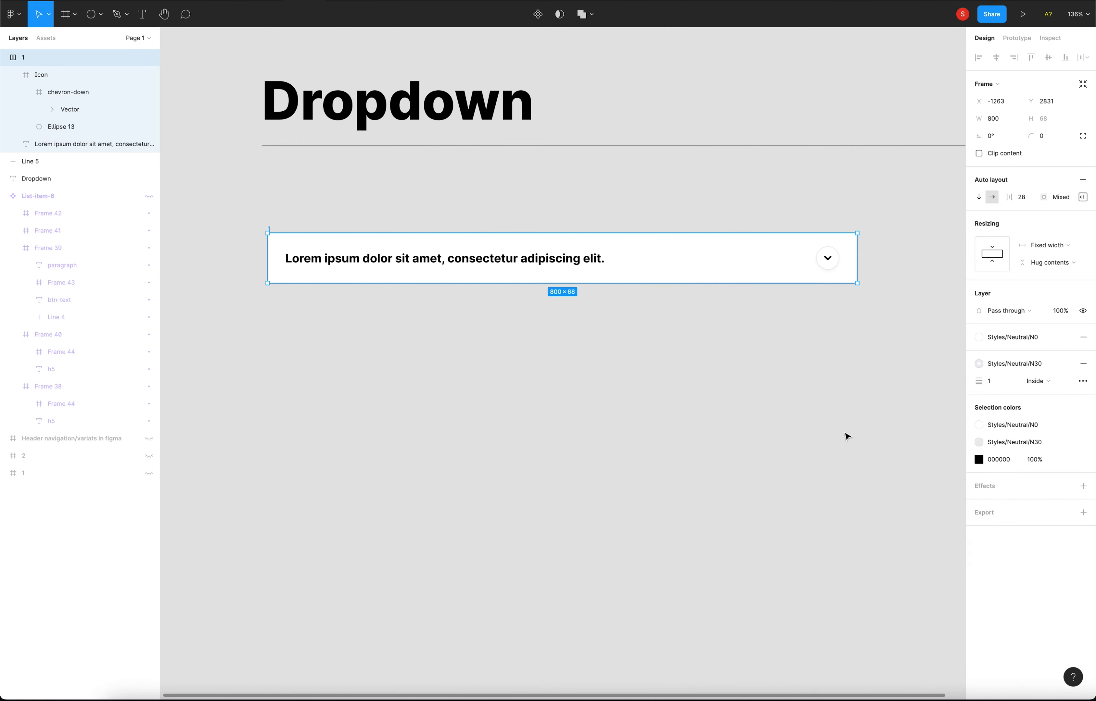
Step: Check the N30 style's settings and collapse frame 1 in the Layers panel
{"action": "left_click", "coordinate": [990, 364]}
{"action": "left_click", "coordinate": [1076, 498]}
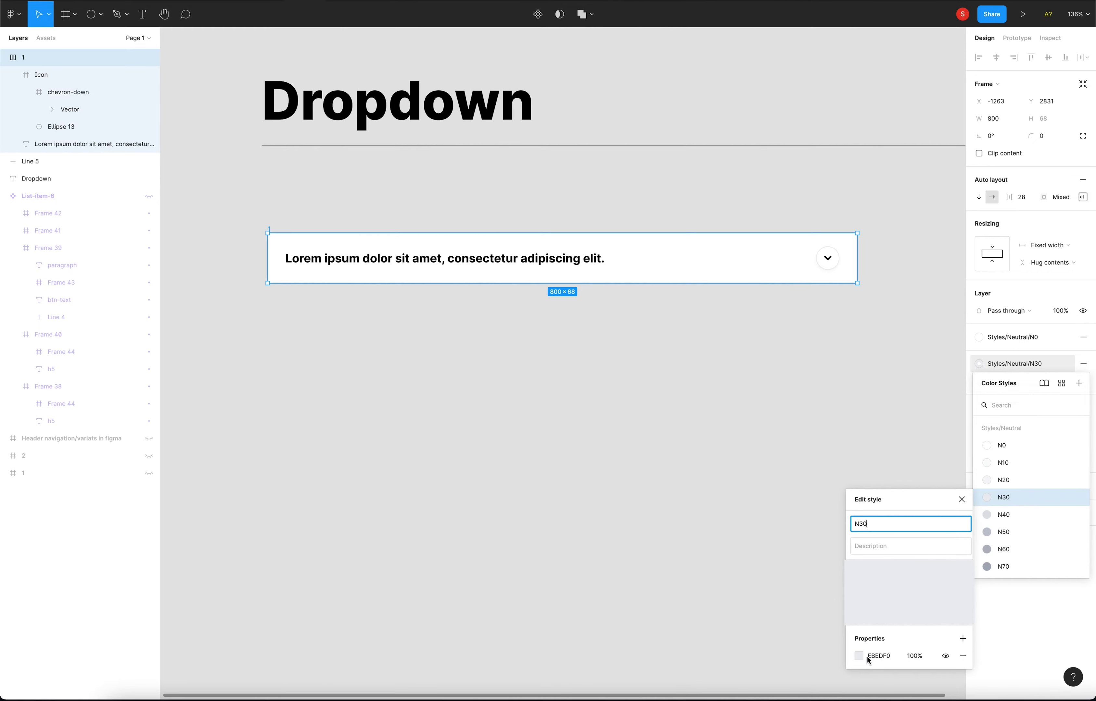
{"action": "left_click", "coordinate": [966, 498]}
{"action": "left_click", "coordinate": [367, 231]}
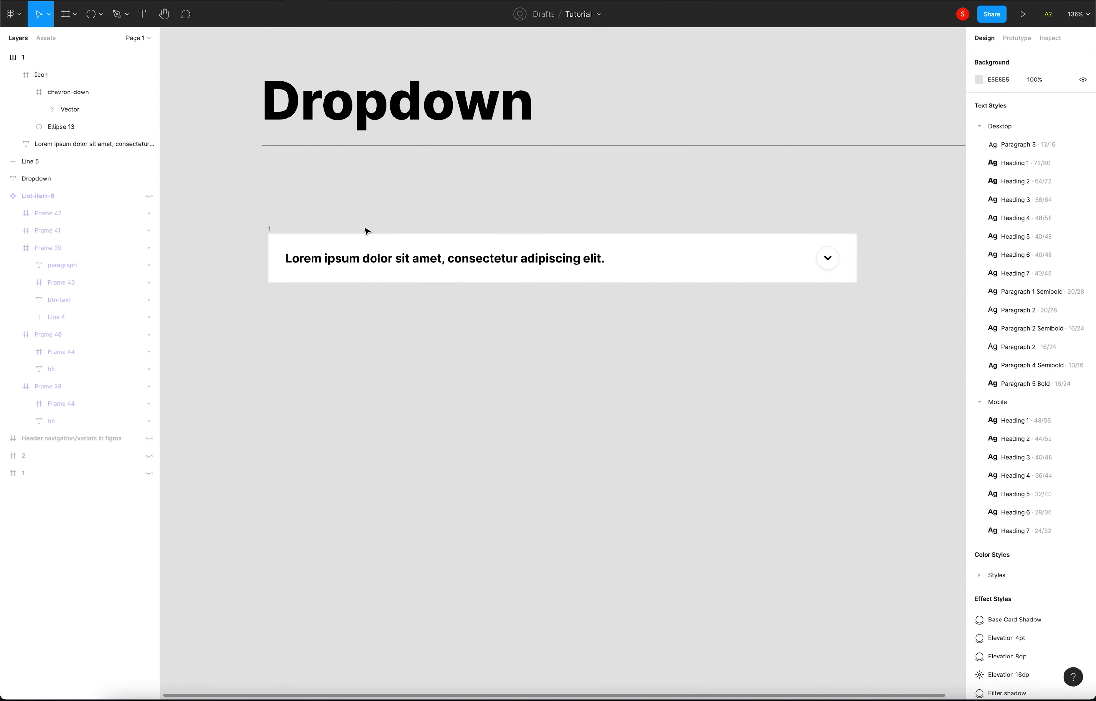
{"action": "left_click", "coordinate": [273, 230]}
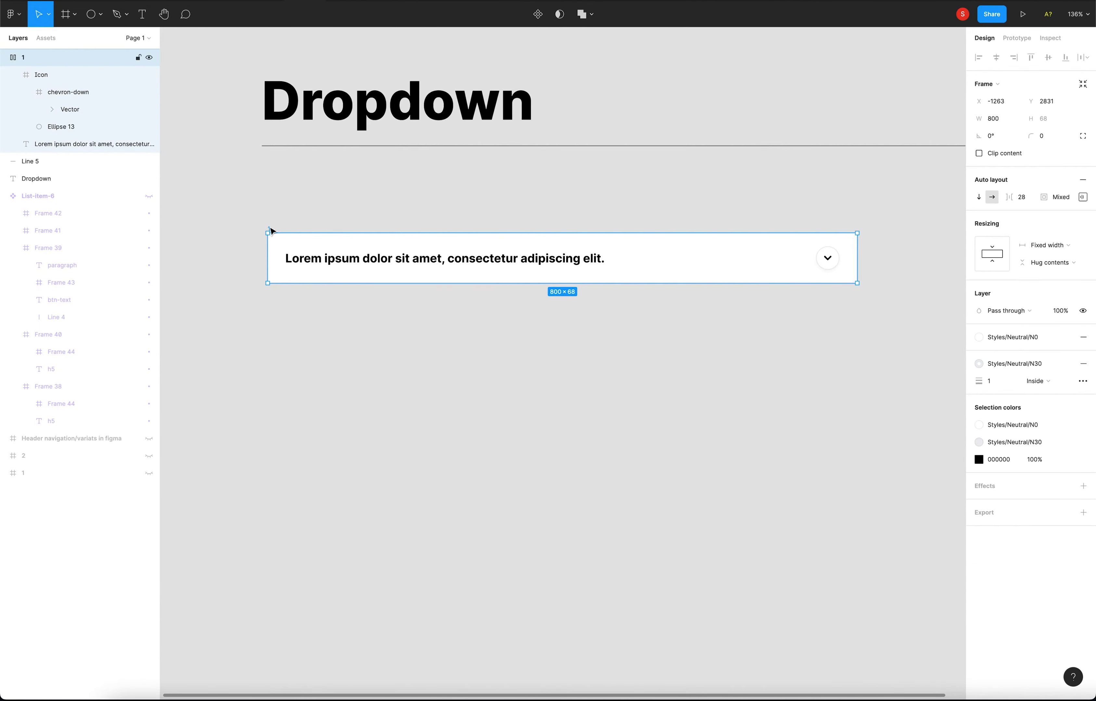
{"action": "left_click", "coordinate": [13, 75]}
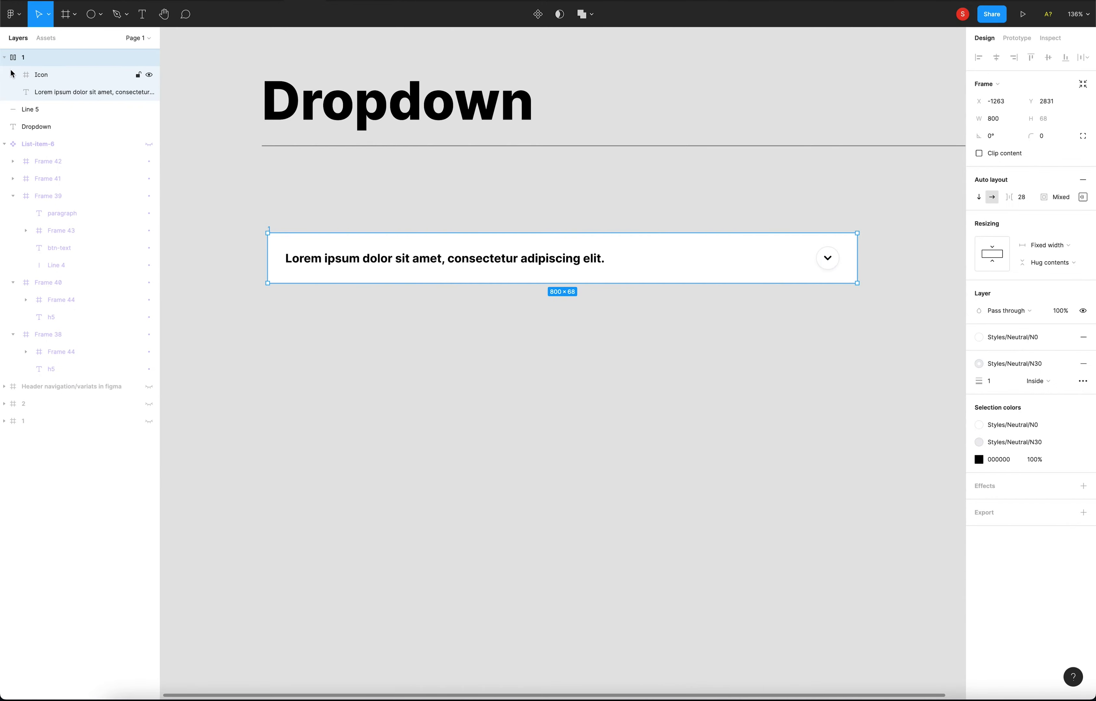
Step: Alt-drag a copy of row 1 directly below it as frame 3, removing an accidental extra copy
{"action": "left_click_drag", "start_coordinate": [272, 230], "coordinate": [273, 281]}
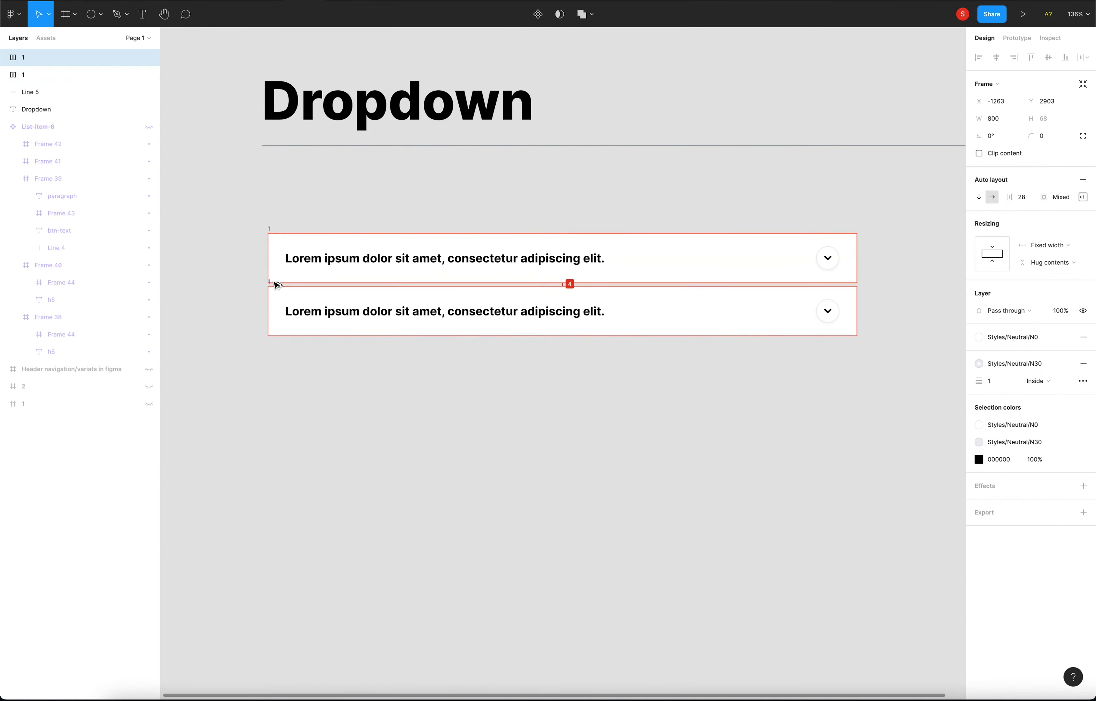
{"action": "left_click", "coordinate": [212, 320]}
{"action": "left_click", "coordinate": [273, 282]}
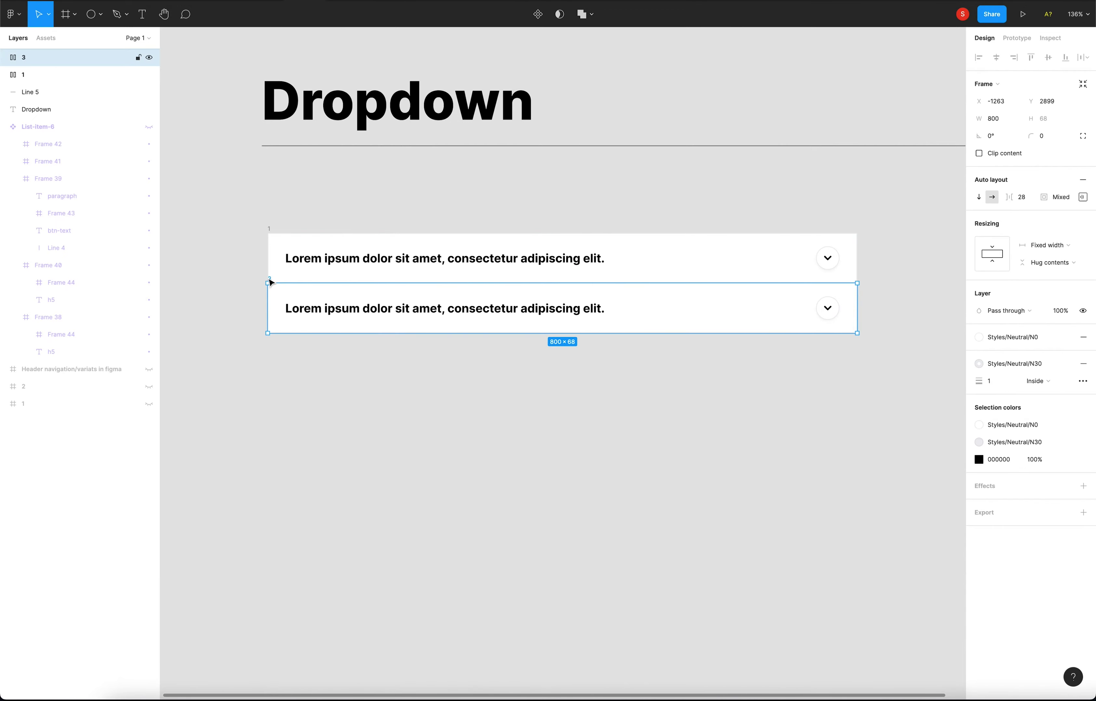
{"action": "key", "text": "ctrl+d"}
{"action": "scroll", "coordinate": [484, 364], "scroll_direction": "down", "scroll_amount": 5}
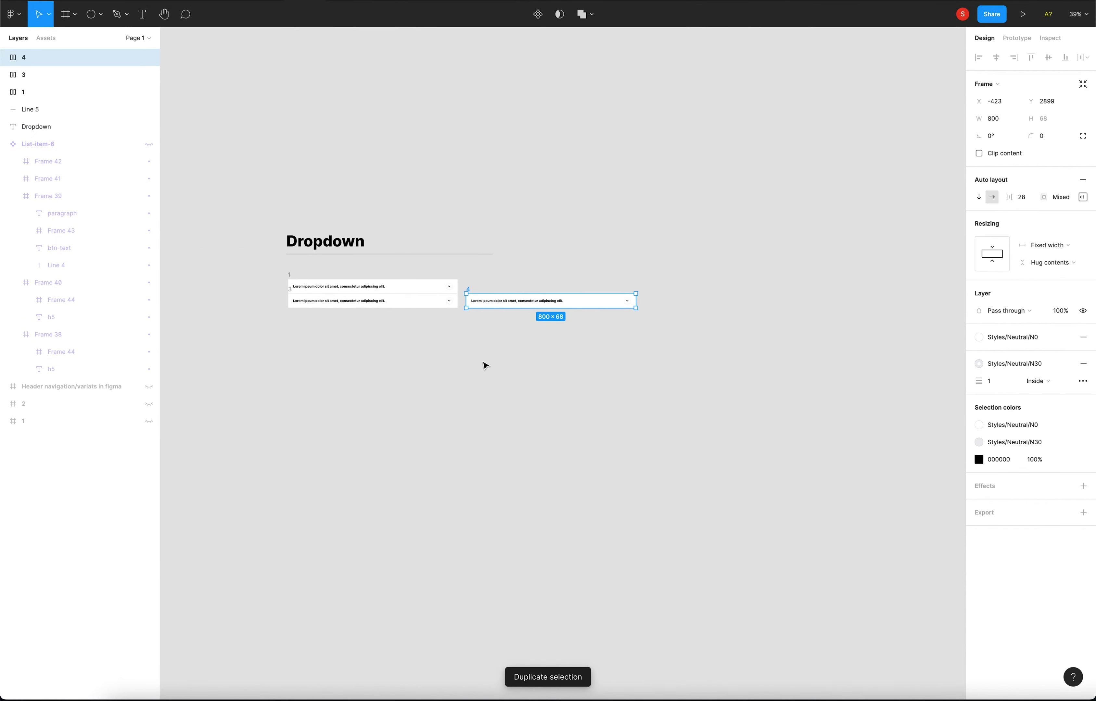
{"action": "left_click", "coordinate": [536, 281]}
{"action": "key", "text": "Delete"}
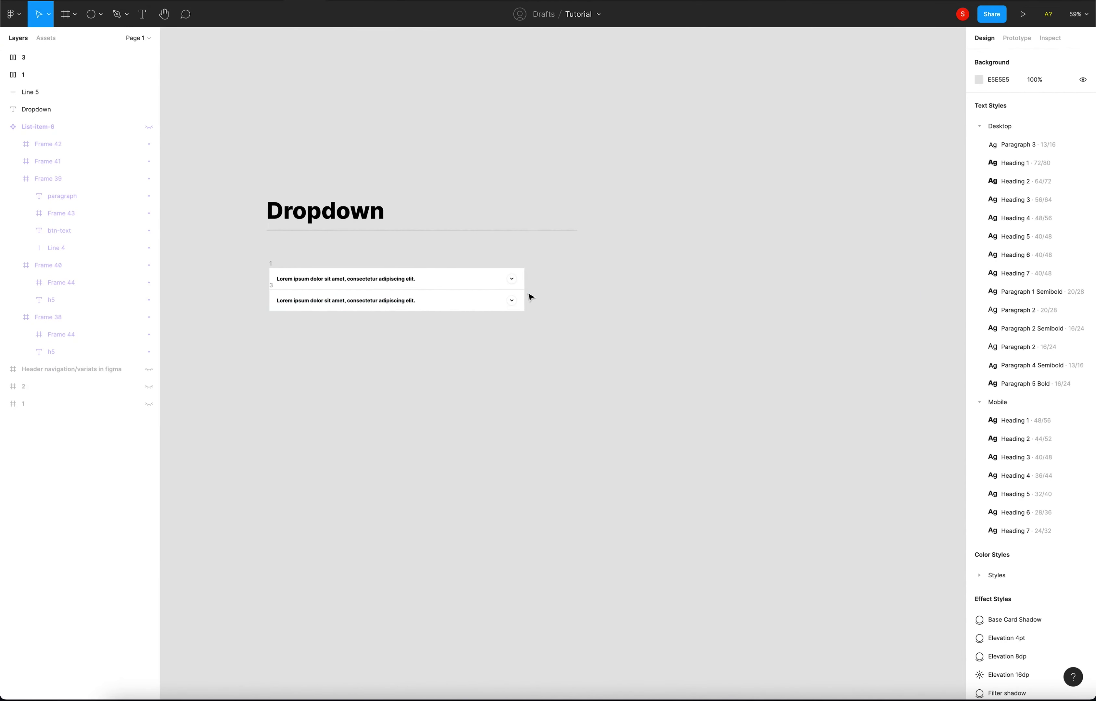
{"action": "scroll", "coordinate": [282, 315], "scroll_direction": "up", "scroll_amount": 5}
Step: Duplicate row 3 with Ctrl+D to create frame 4
{"action": "left_click", "coordinate": [282, 314]}
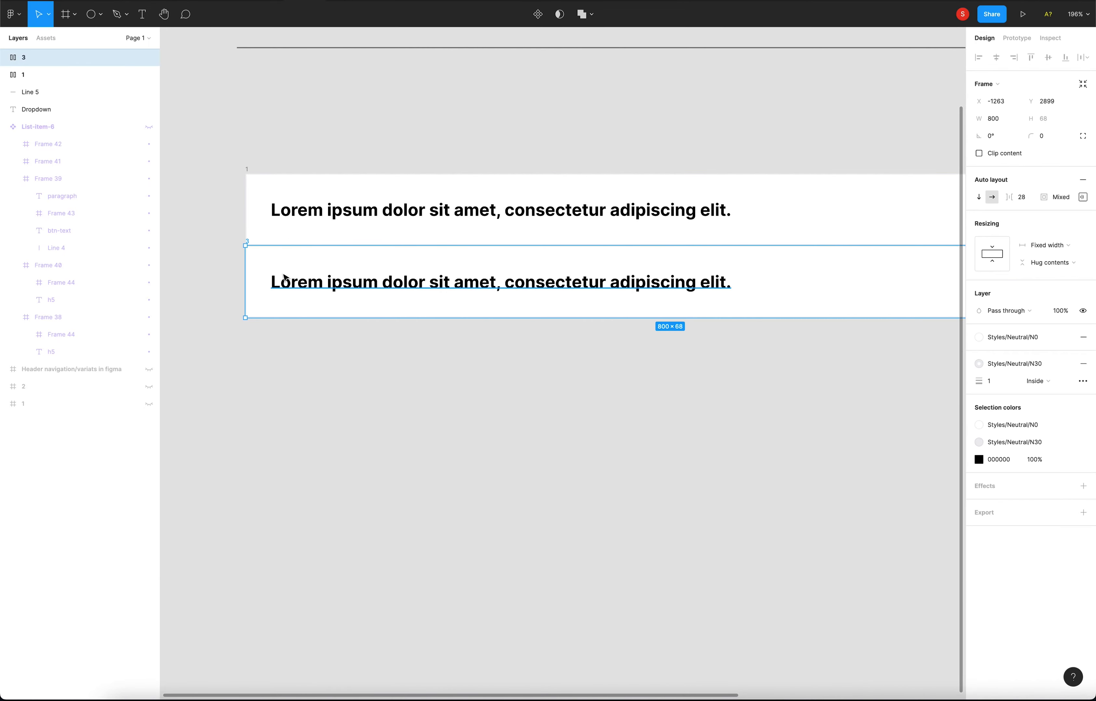
{"action": "key", "text": "ctrl+d"}
{"action": "scroll", "coordinate": [284, 281], "scroll_direction": "up", "scroll_amount": 5}
{"action": "scroll", "coordinate": [284, 281], "scroll_direction": "down", "scroll_amount": 5}
{"action": "scroll", "coordinate": [342, 266], "scroll_direction": "left", "scroll_amount": 3}
{"action": "scroll", "coordinate": [516, 245], "scroll_direction": "left", "scroll_amount": 2}
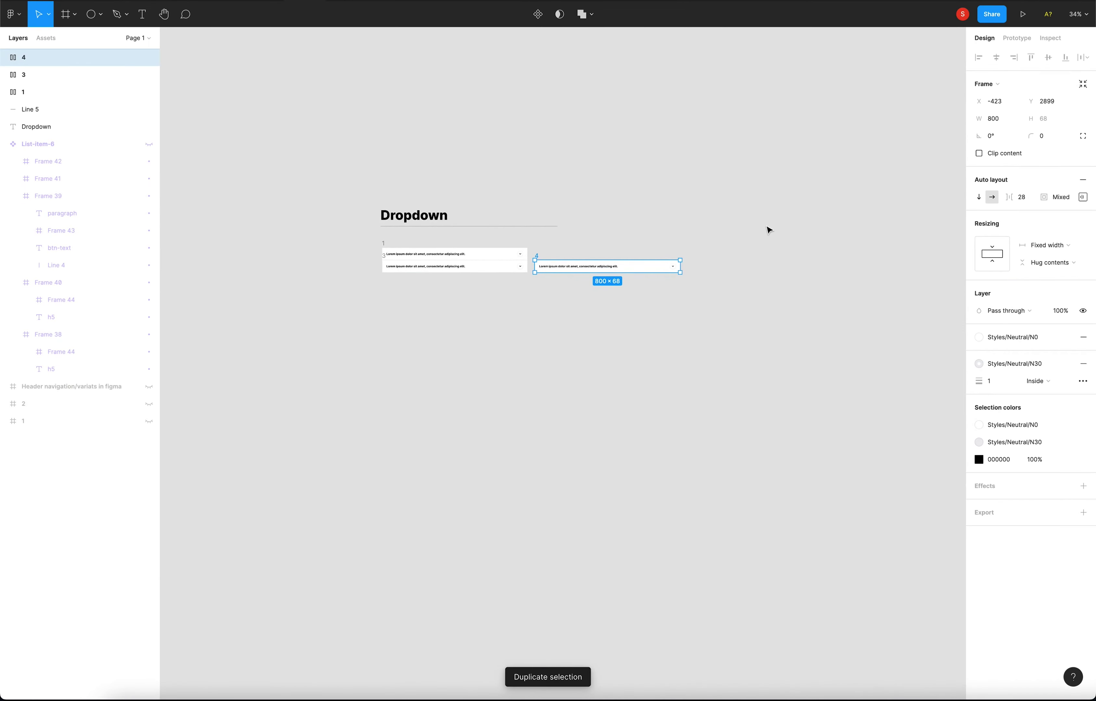
{"action": "left_click", "coordinate": [457, 305]}
{"action": "scroll", "coordinate": [506, 285], "scroll_direction": "up", "scroll_amount": 2}
{"action": "left_click", "coordinate": [579, 271]}
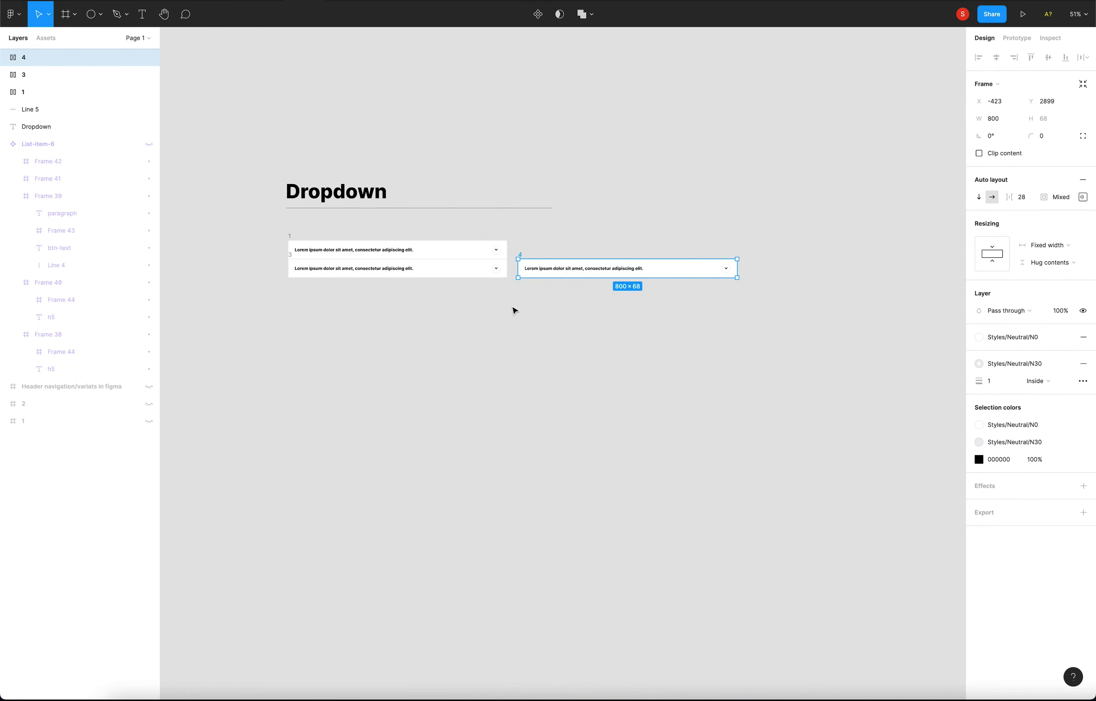
{"action": "scroll", "coordinate": [555, 285], "scroll_direction": "up", "scroll_amount": 1}
Step: Move frame 4 beneath frame 3 and marquee-select all three stacked rows
{"action": "left_click_drag", "start_coordinate": [581, 248], "coordinate": [272, 275]}
{"action": "left_click", "coordinate": [291, 305]}
{"action": "scroll", "coordinate": [347, 330], "scroll_direction": "up", "scroll_amount": 3}
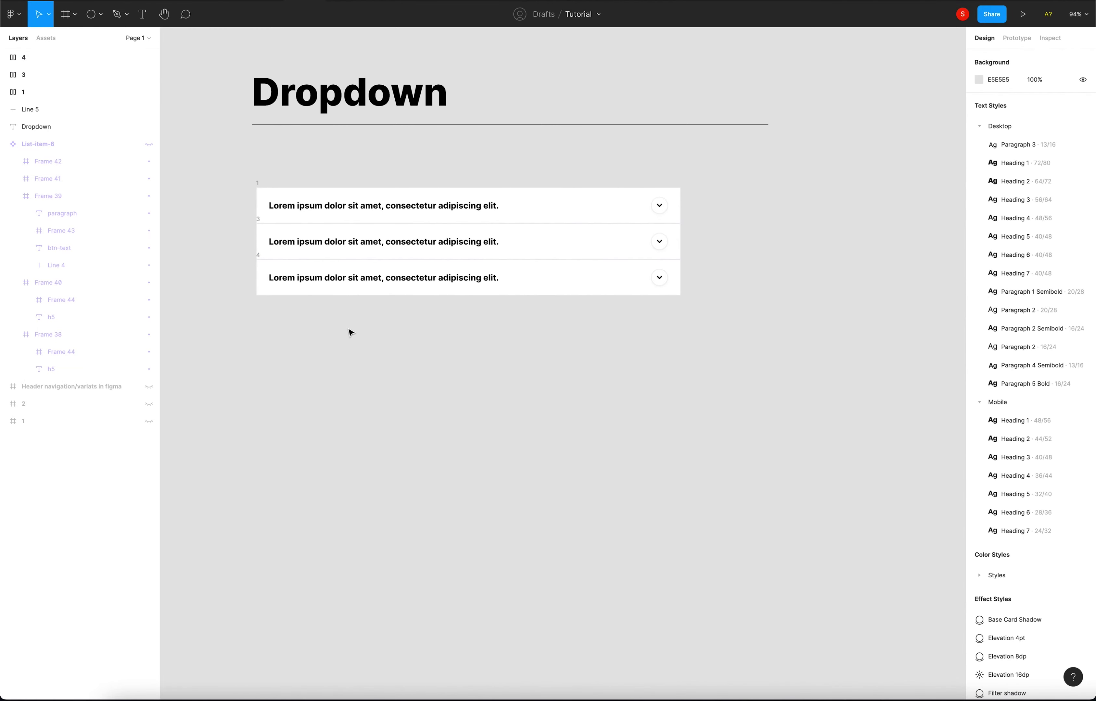
{"action": "scroll", "coordinate": [304, 301], "scroll_direction": "up", "scroll_amount": 4}
{"action": "left_click_drag", "start_coordinate": [250, 127], "coordinate": [824, 364]}
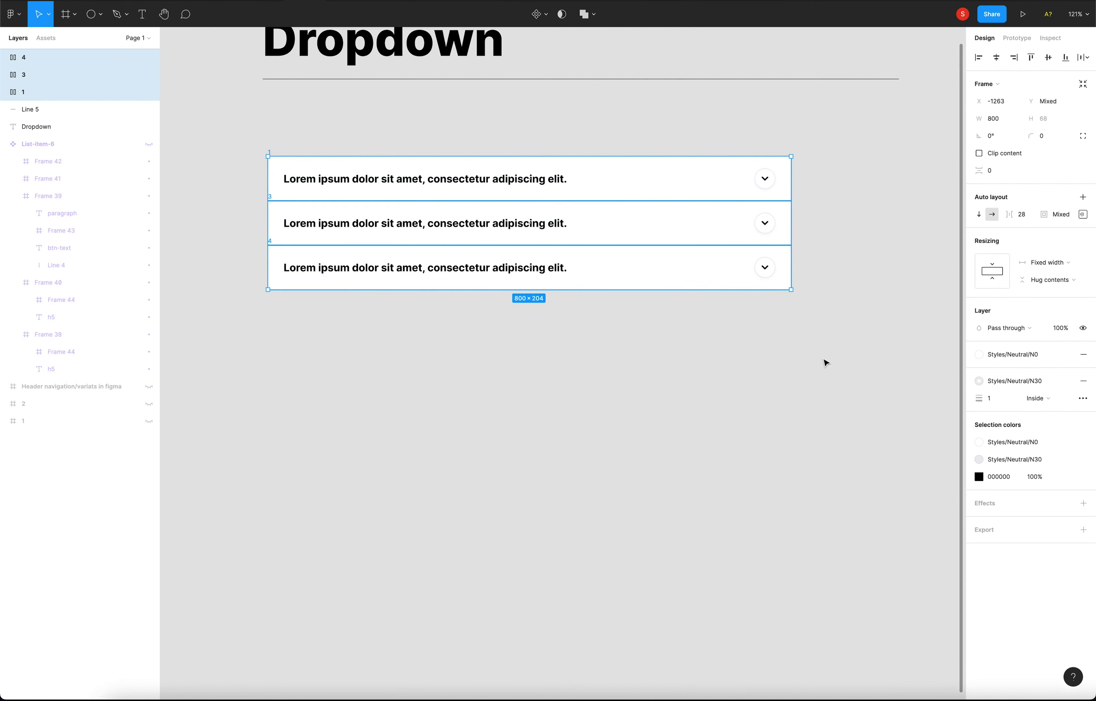
Step: Batch-rename the three selected rows with Drop$nn, giving Drop01, Drop02 and Drop03
{"action": "right_click", "coordinate": [477, 233]}
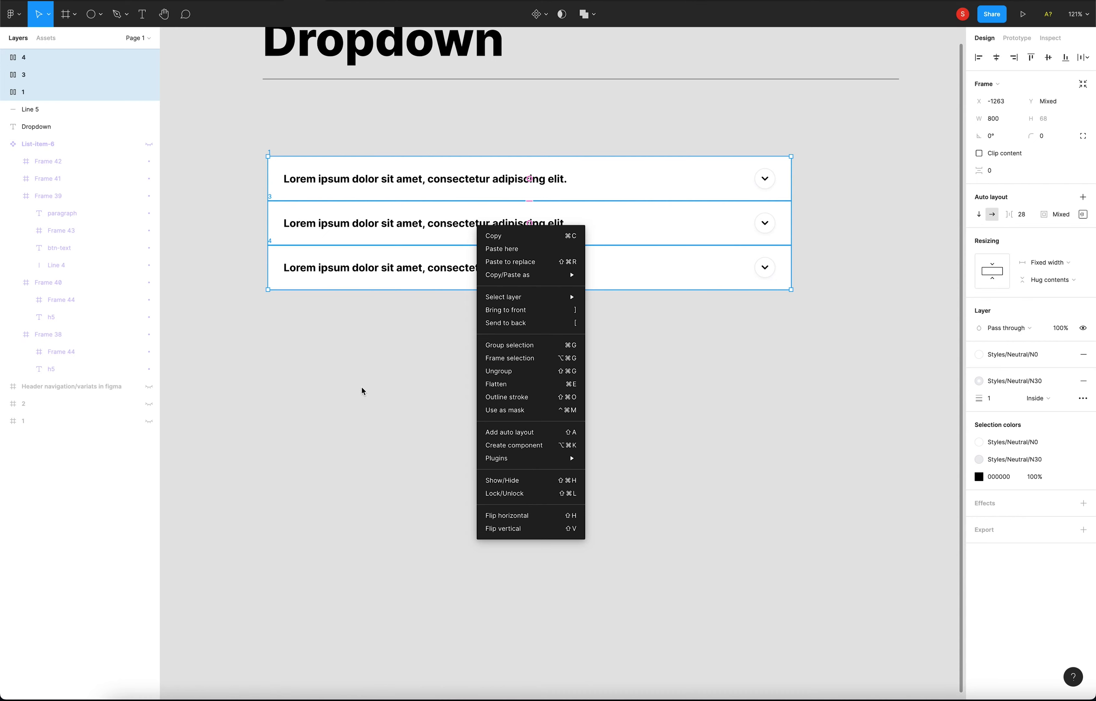
{"action": "key", "text": "Escape"}
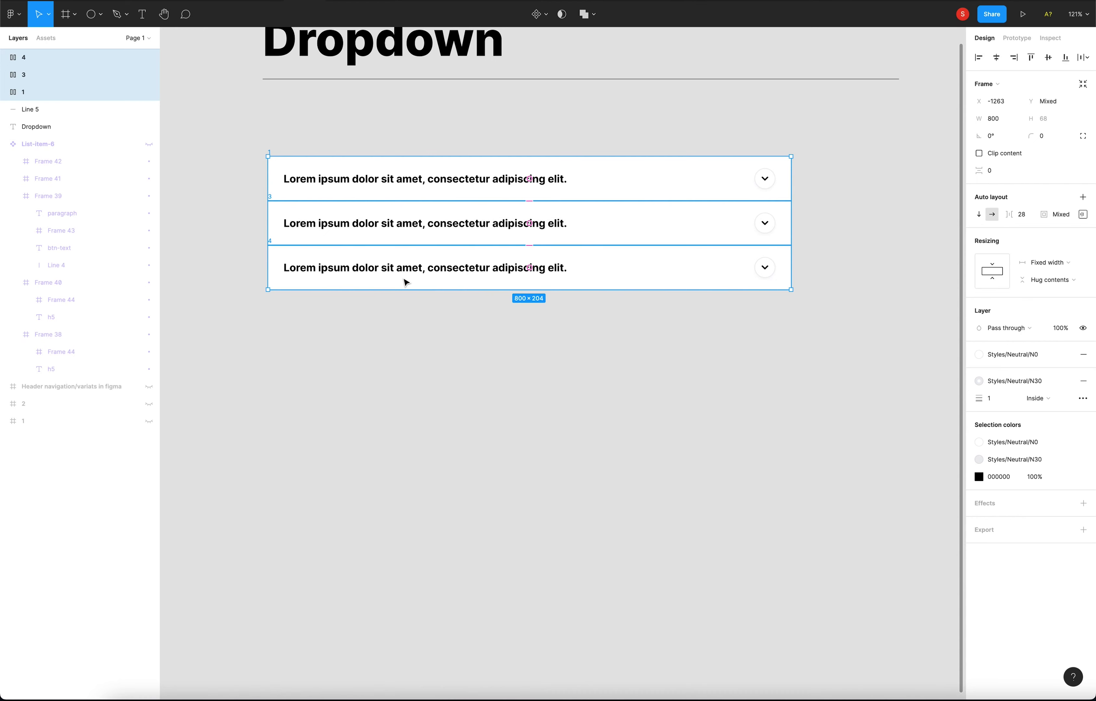
{"action": "key", "text": "shift+r"}
{"action": "key", "text": "ctrl+r"}
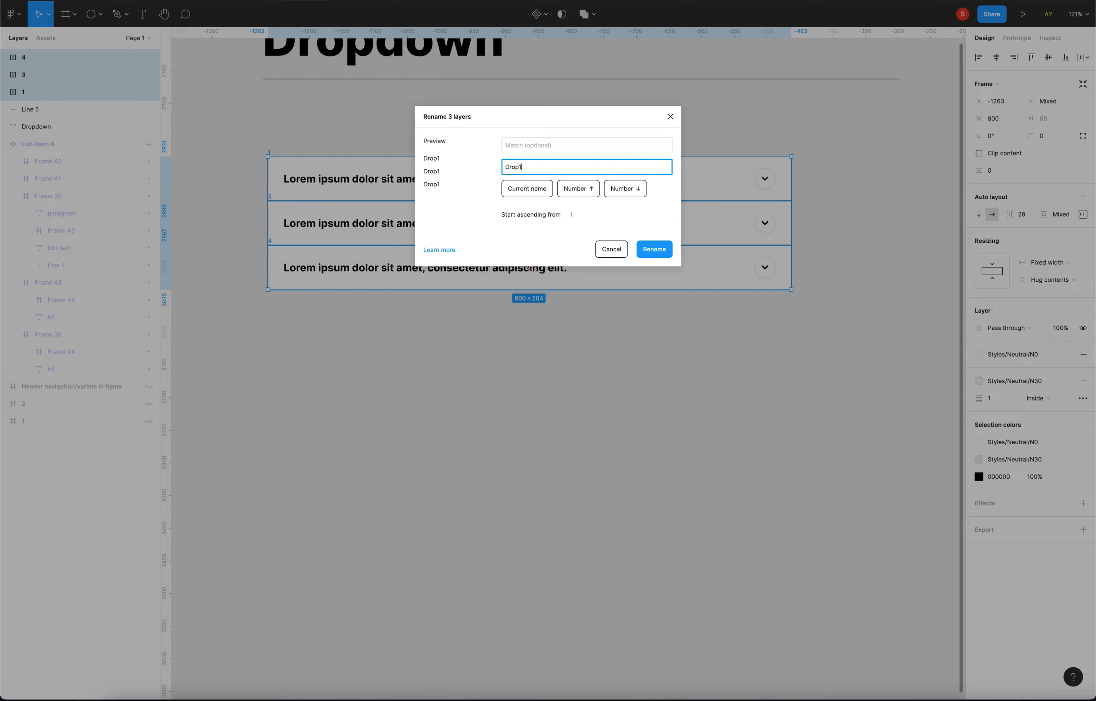
{"action": "left_click", "coordinate": [649, 249]}
{"action": "left_click", "coordinate": [545, 353]}
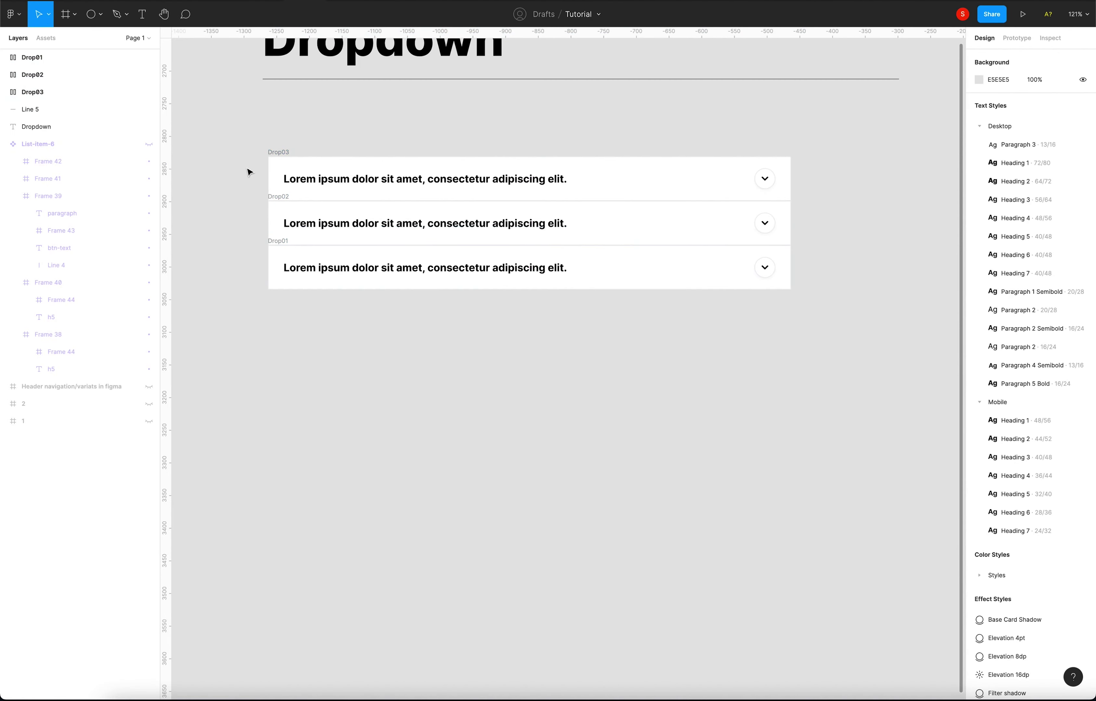
Step: Place a copy of the Drop01 row below the stack
{"action": "left_click", "coordinate": [282, 244]}
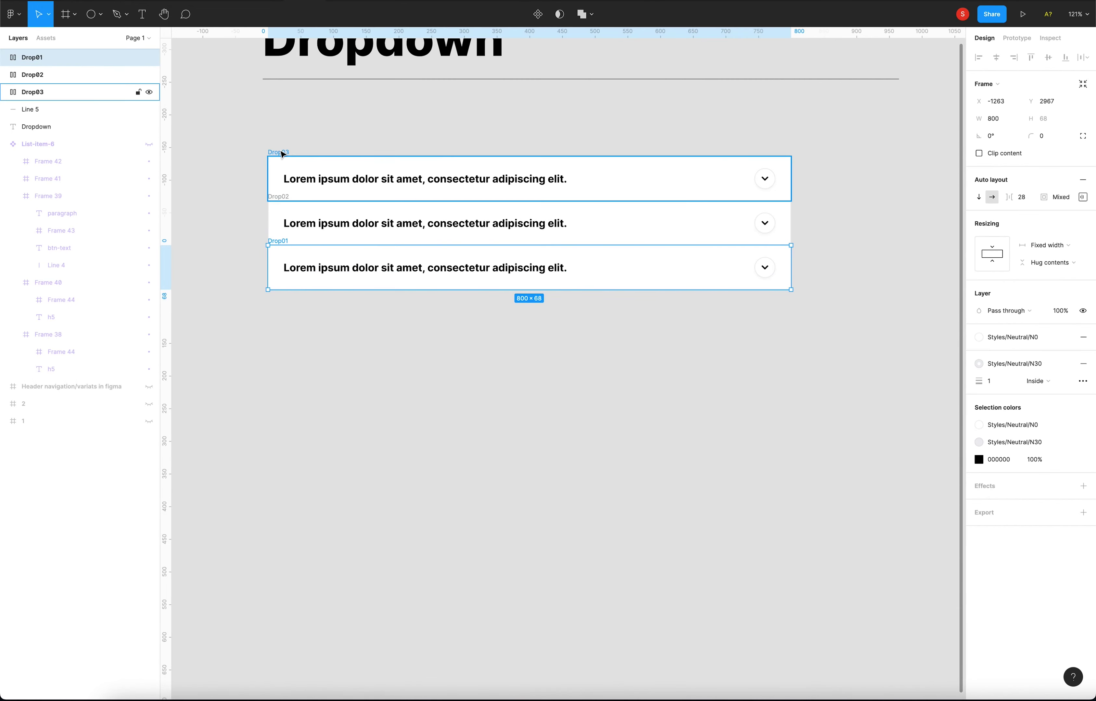
{"action": "left_click_drag", "start_coordinate": [278, 245], "coordinate": [278, 311]}
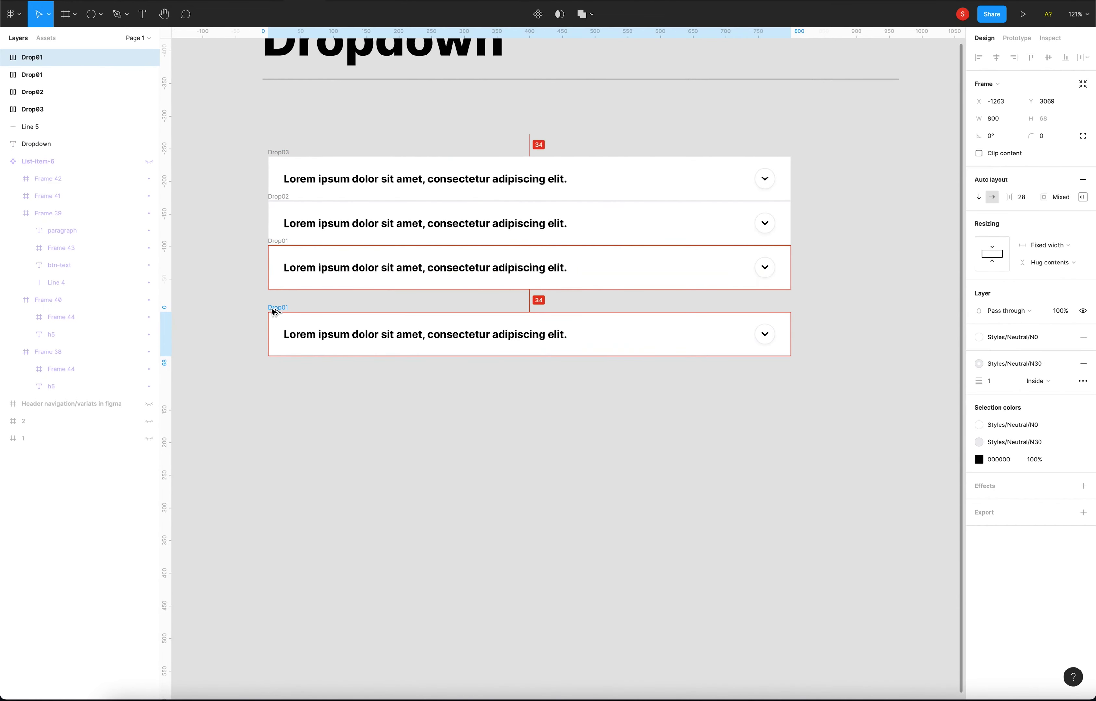
{"action": "left_click", "coordinate": [283, 311]}
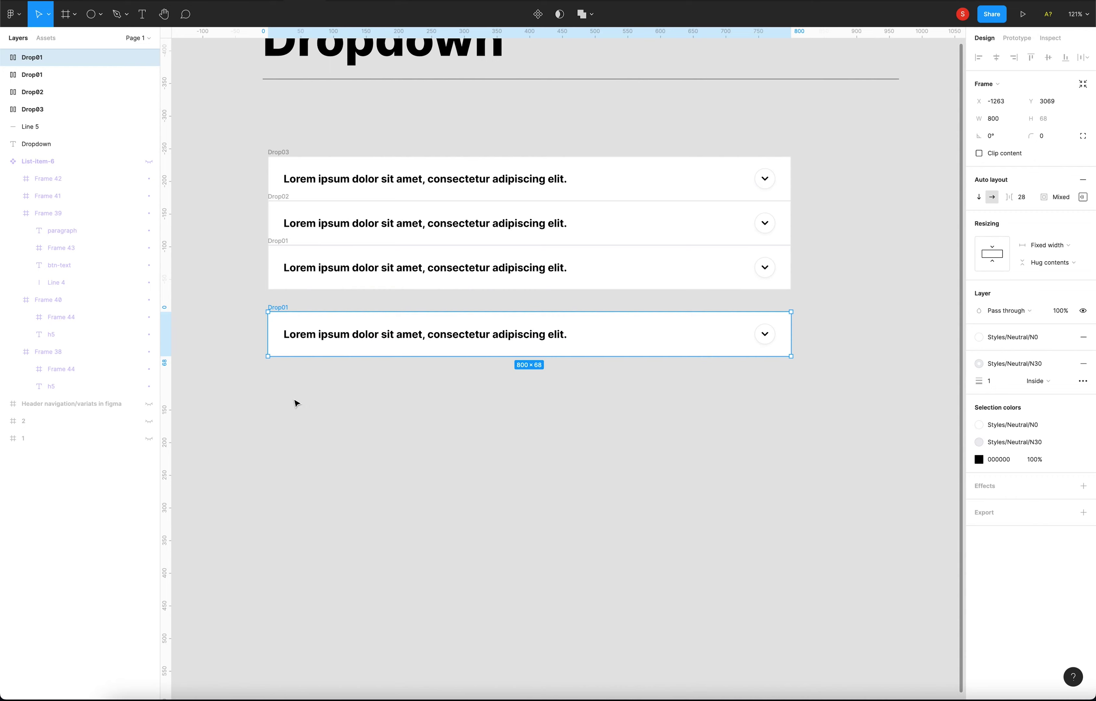
{"action": "left_click", "coordinate": [290, 382]}
{"action": "left_click", "coordinate": [278, 310]}
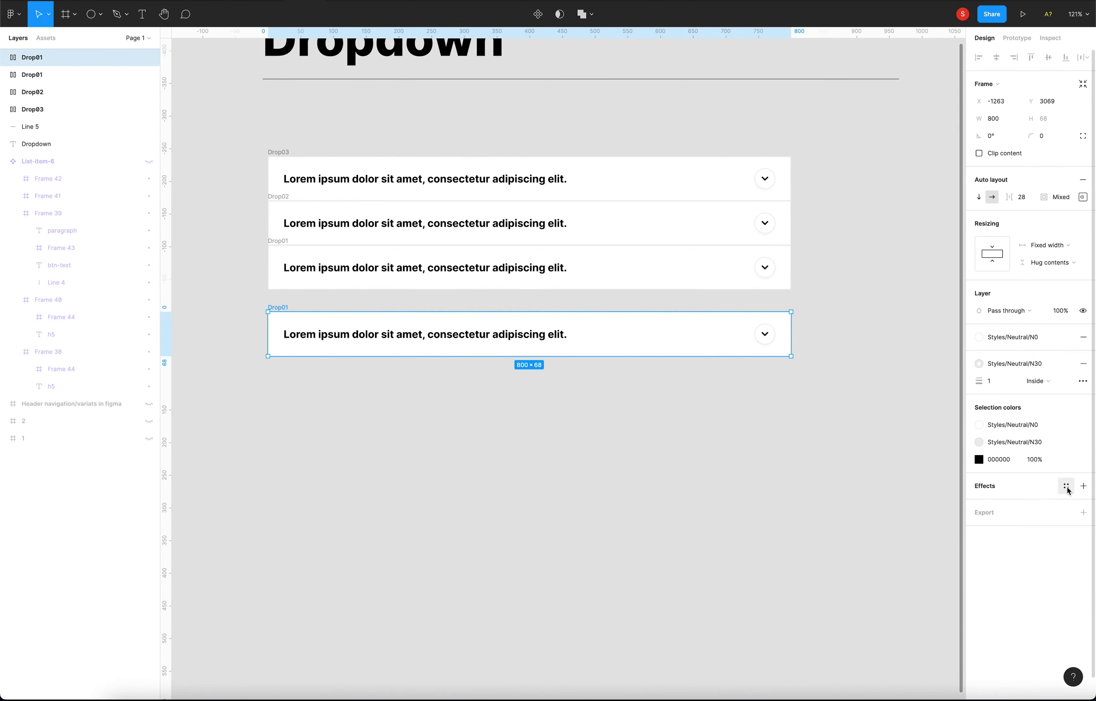
Step: Add a drop shadow to the copied row with X offset -3, Y 0 and blur 0
{"action": "left_click", "coordinate": [1065, 486]}
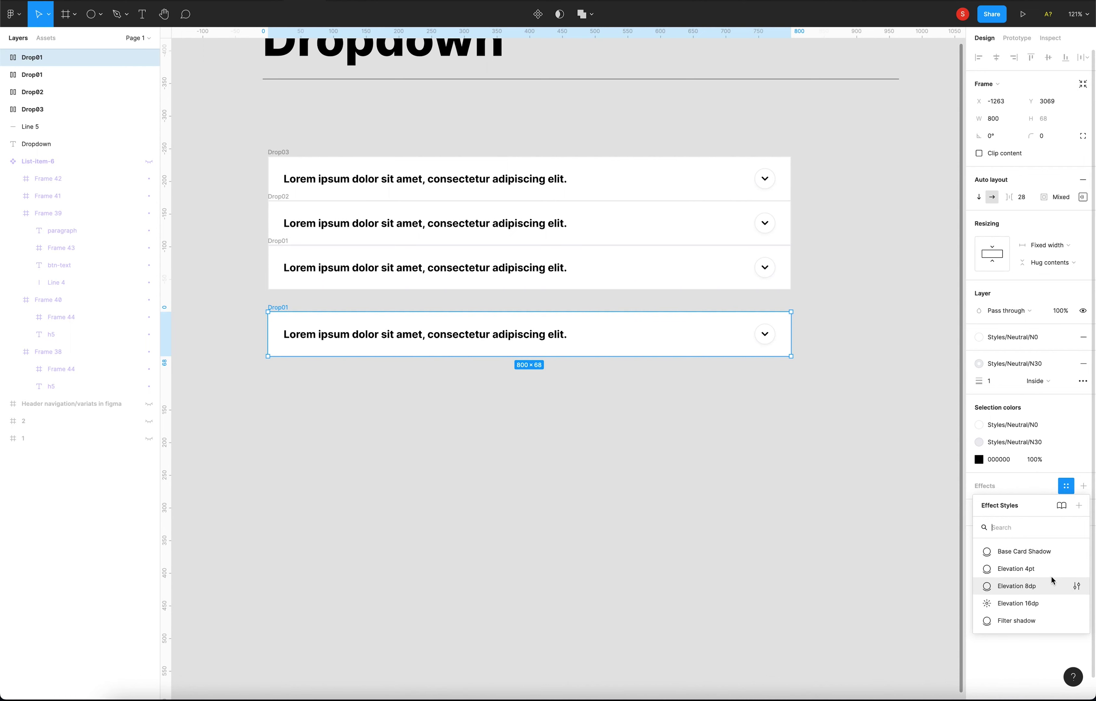
{"action": "left_click", "coordinate": [1083, 486]}
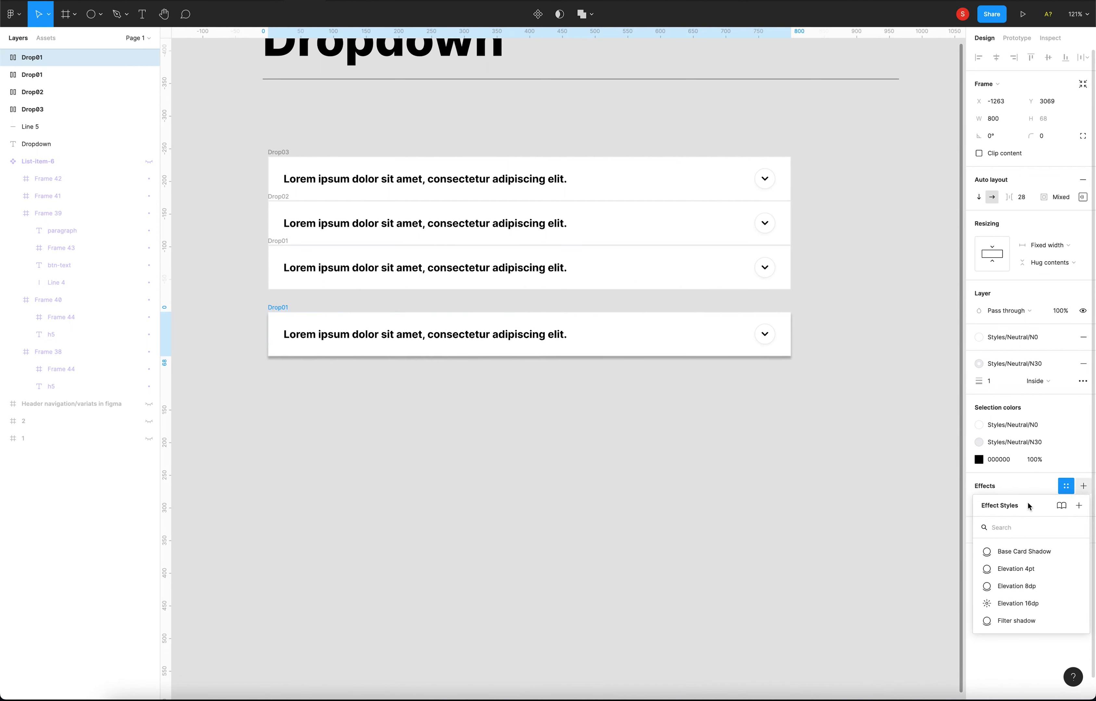
{"action": "left_click", "coordinate": [977, 503]}
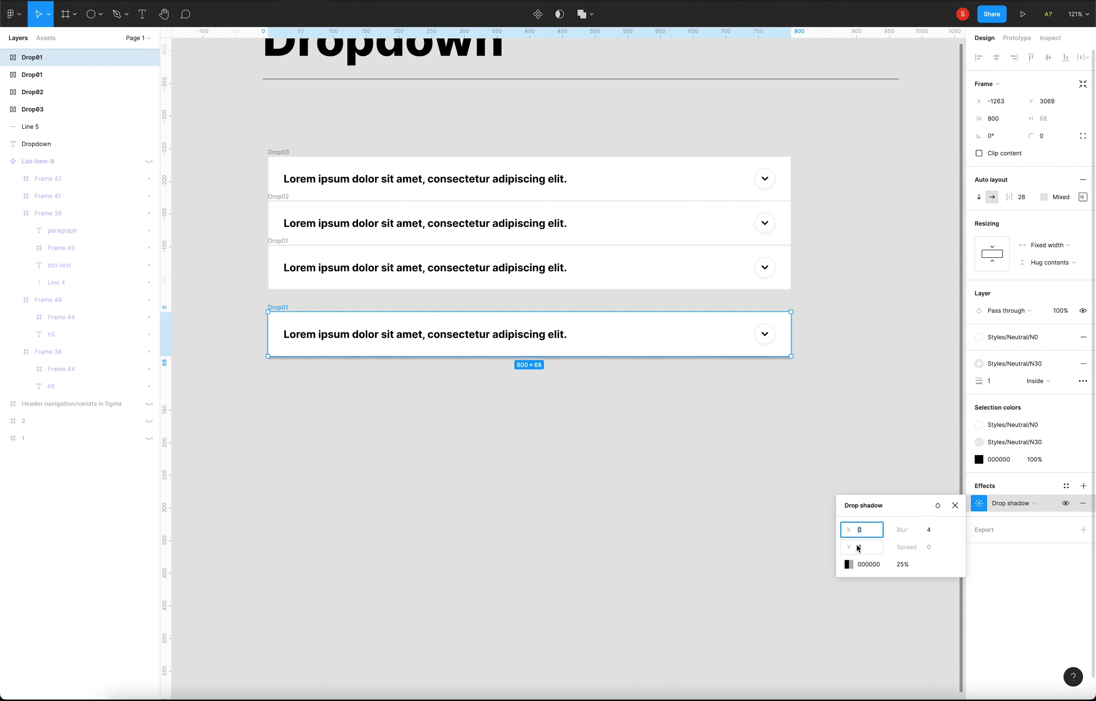
{"action": "type", "text": "3"}
{"action": "left_click", "coordinate": [862, 548]}
{"action": "type", "text": "0"}
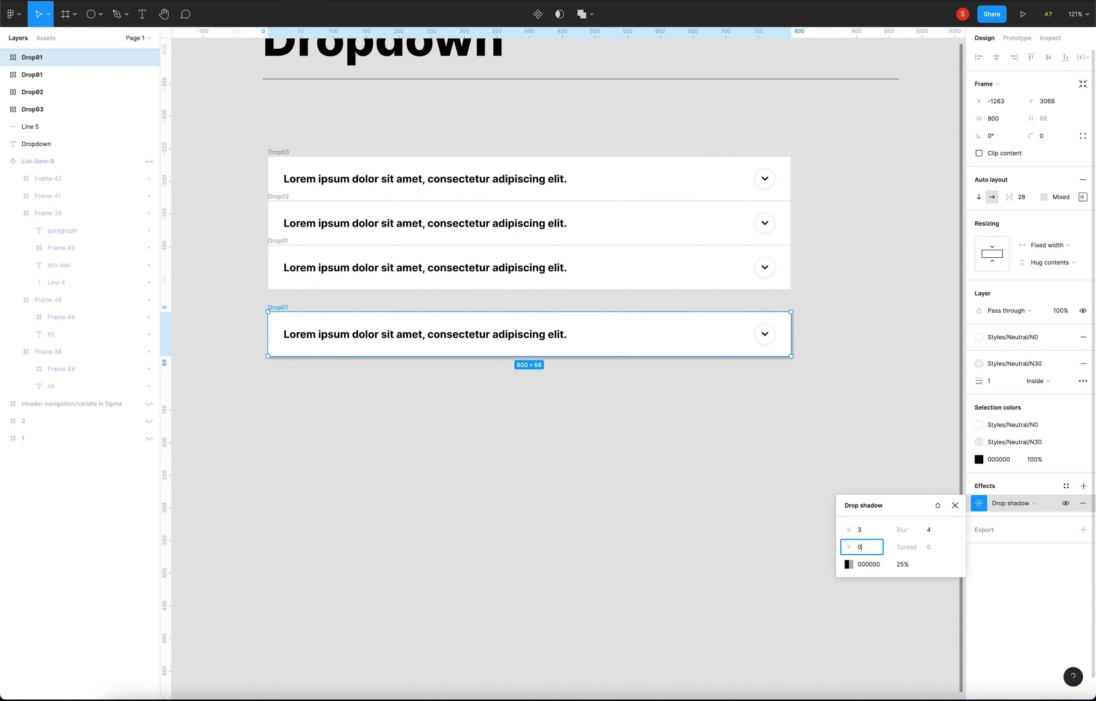
{"action": "left_click", "coordinate": [858, 530]}
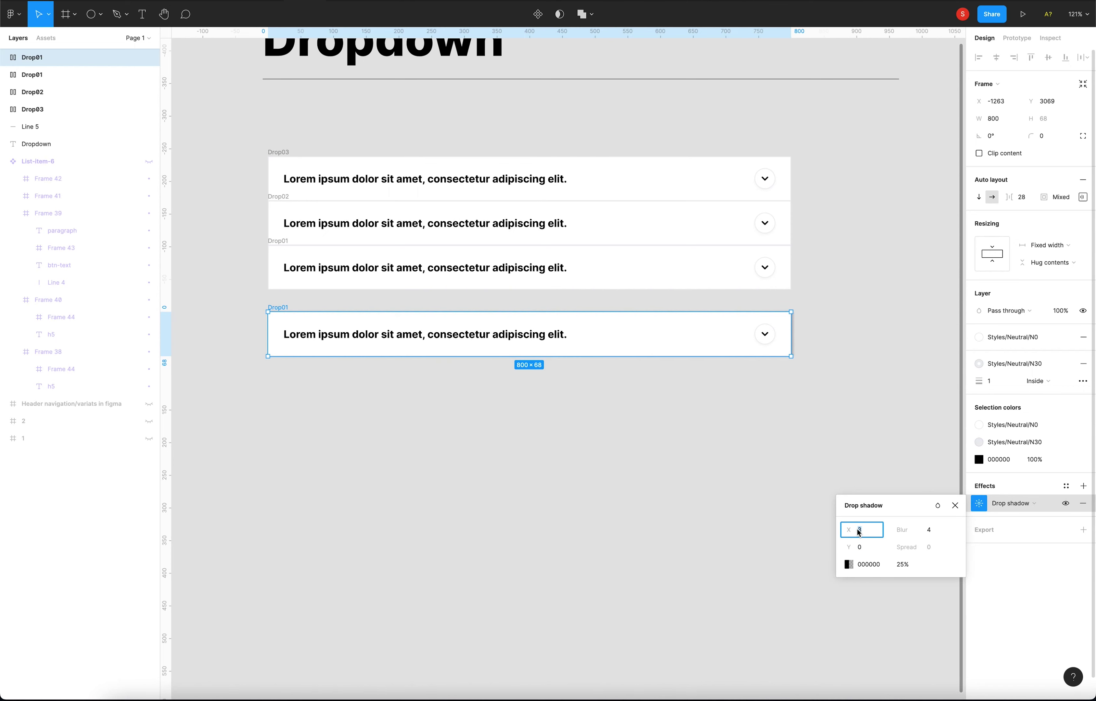
{"action": "type", "text": "-3"}
{"action": "left_click", "coordinate": [936, 533]}
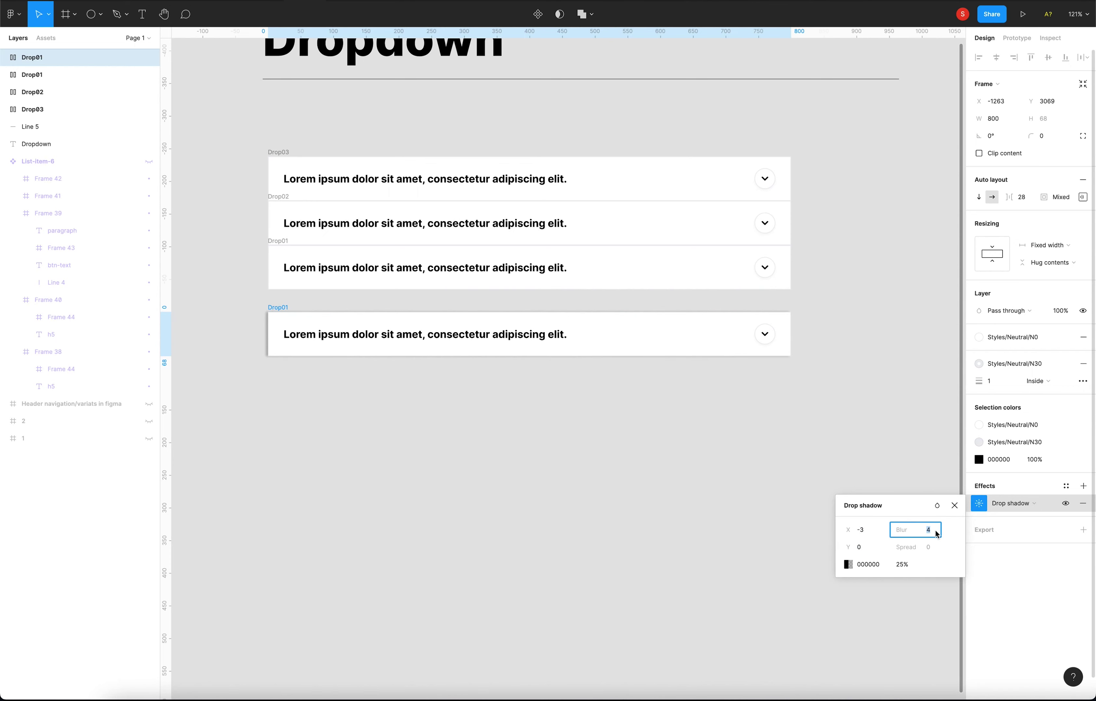
{"action": "type", "text": "0"}
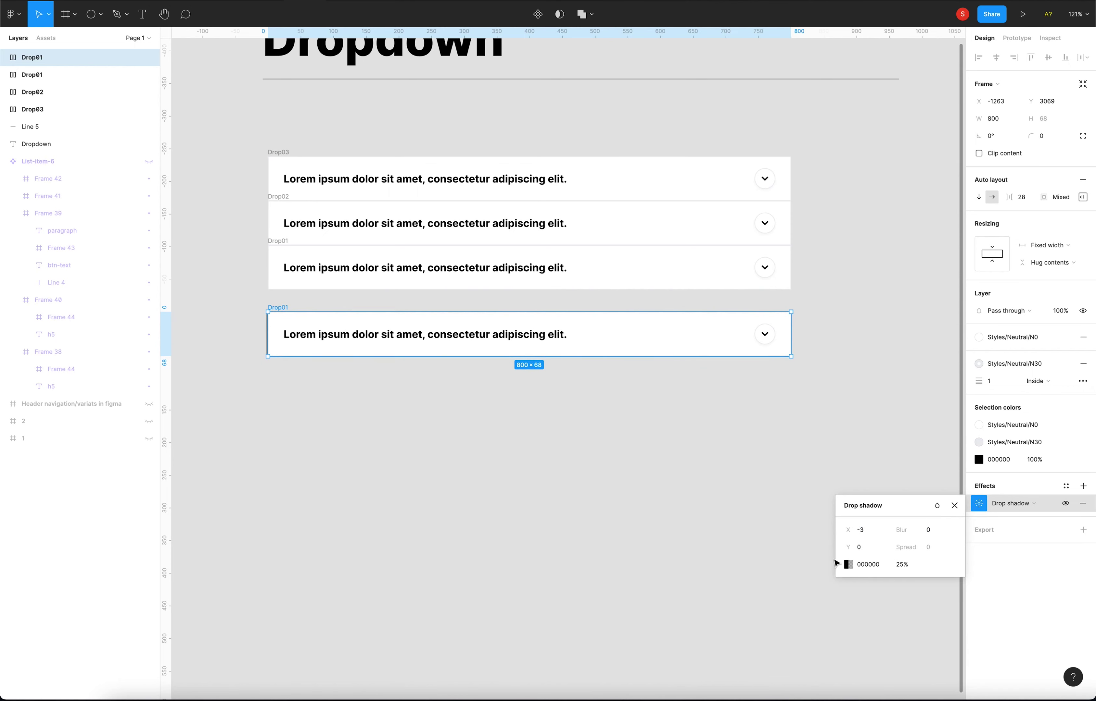
Step: Set the shadow colour to purple 8671F2 at 100% and close the popups
{"action": "left_click", "coordinate": [847, 565]}
{"action": "left_click", "coordinate": [770, 647]}
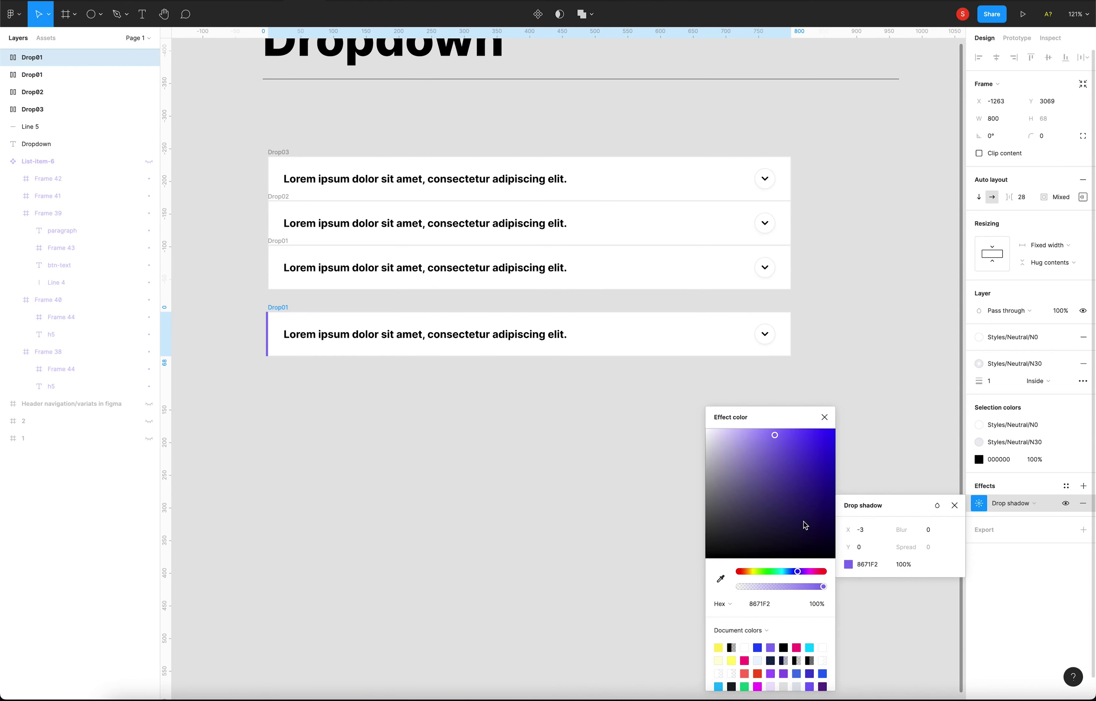
{"action": "left_click", "coordinate": [825, 418]}
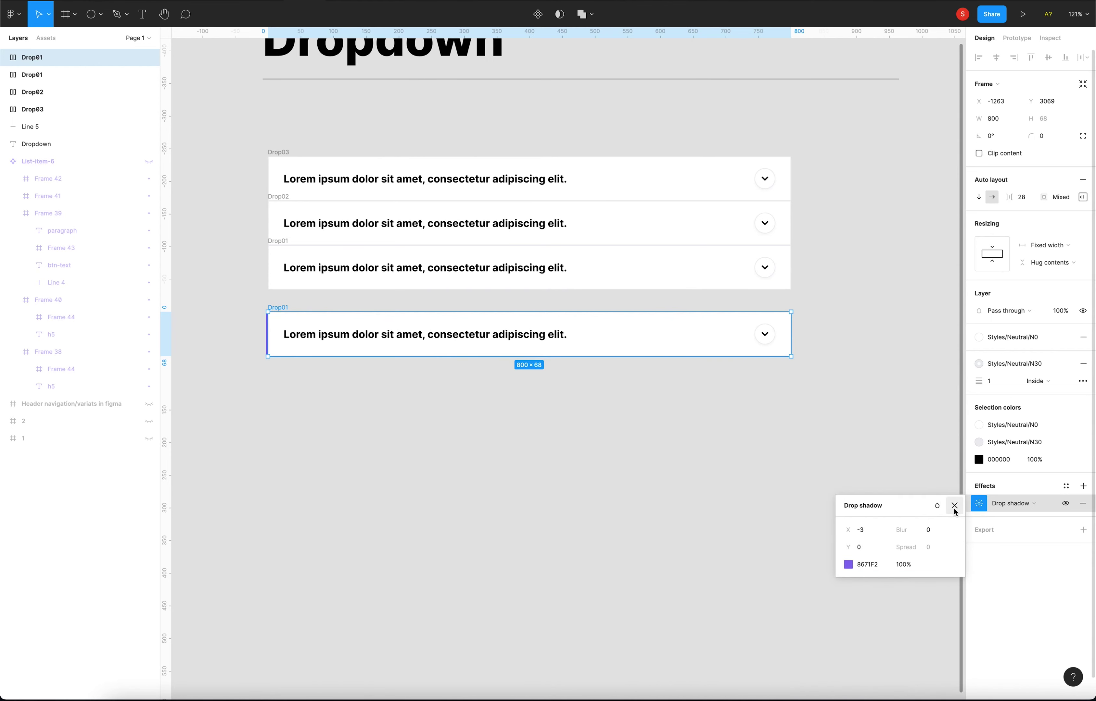
{"action": "left_click", "coordinate": [516, 445]}
{"action": "left_click", "coordinate": [282, 314]}
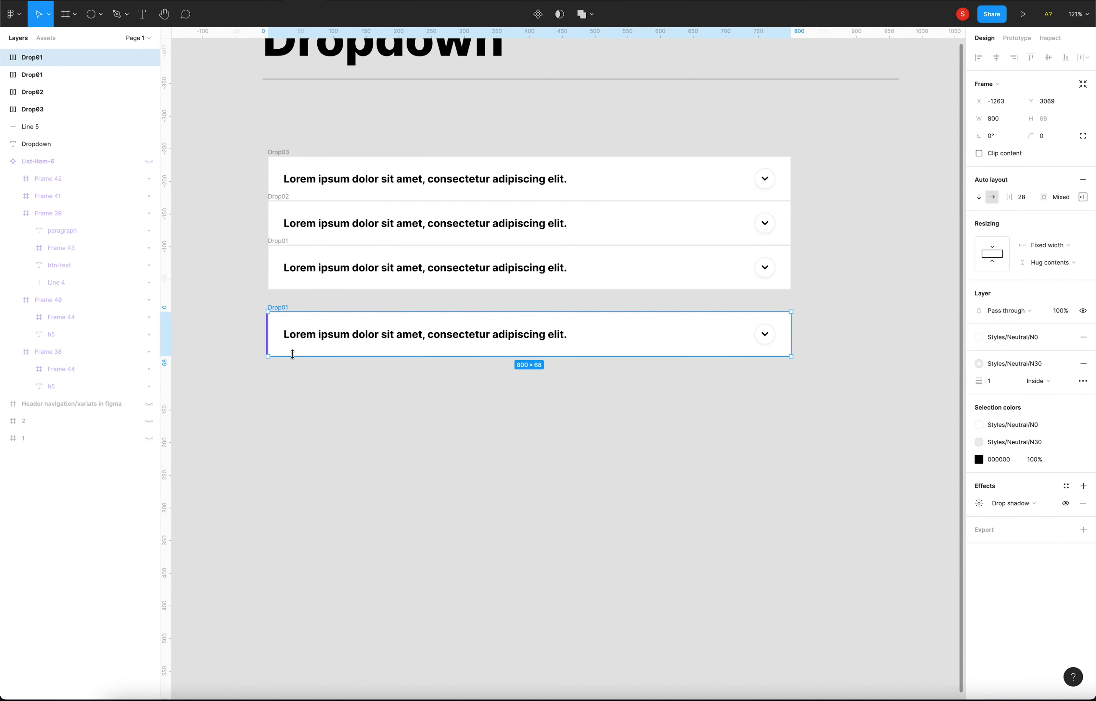
{"action": "left_click", "coordinate": [674, 405]}
{"action": "left_click", "coordinate": [281, 313]}
Step: Draw an empty text box below the purple-barred Drop01 row
{"action": "left_click", "coordinate": [323, 396]}
{"action": "scroll", "coordinate": [341, 381], "scroll_direction": "down", "scroll_amount": 3}
{"action": "scroll", "coordinate": [375, 376], "scroll_direction": "down", "scroll_amount": 1}
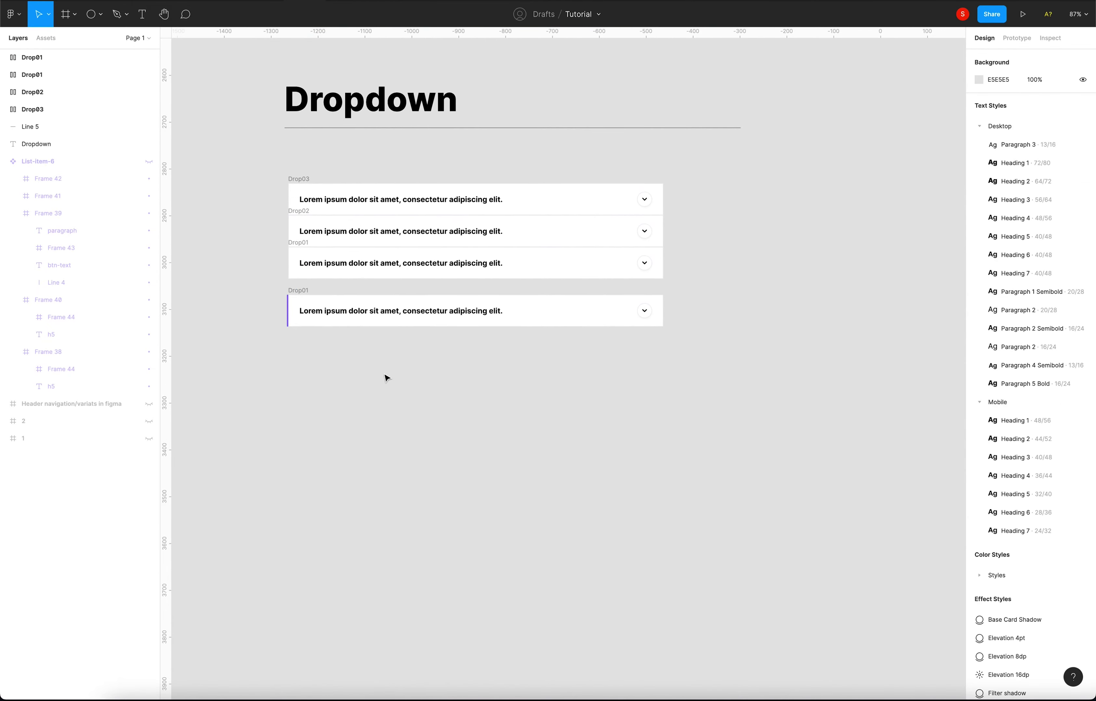
{"action": "left_click", "coordinate": [349, 313]}
{"action": "left_click", "coordinate": [363, 362]}
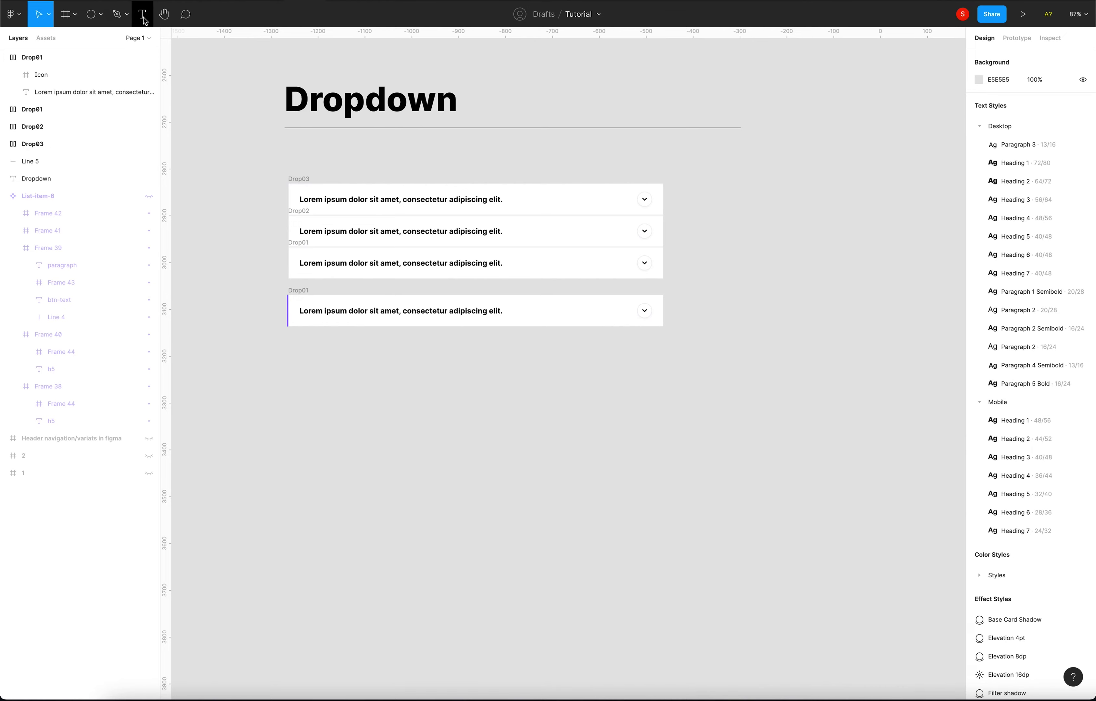
{"action": "key", "text": "t"}
{"action": "left_click_drag", "start_coordinate": [320, 347], "coordinate": [593, 437]}
{"action": "key", "text": "Escape"}
{"action": "key", "text": "ctrl+z"}
Step: Fill the text box with Lorem ipsum placeholder sentences using the plugin
{"action": "right_click", "coordinate": [398, 388]}
{"action": "mouse_move", "coordinate": [446, 470]}
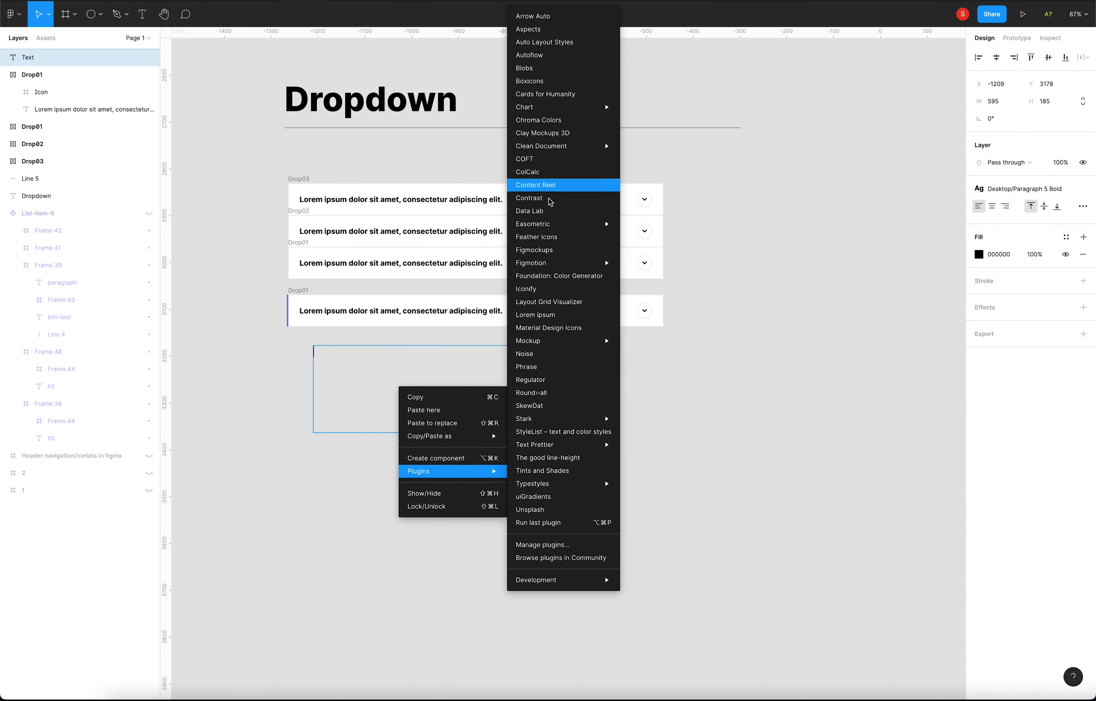
{"action": "left_click", "coordinate": [554, 316]}
{"action": "left_click", "coordinate": [504, 375]}
{"action": "left_click", "coordinate": [642, 376]}
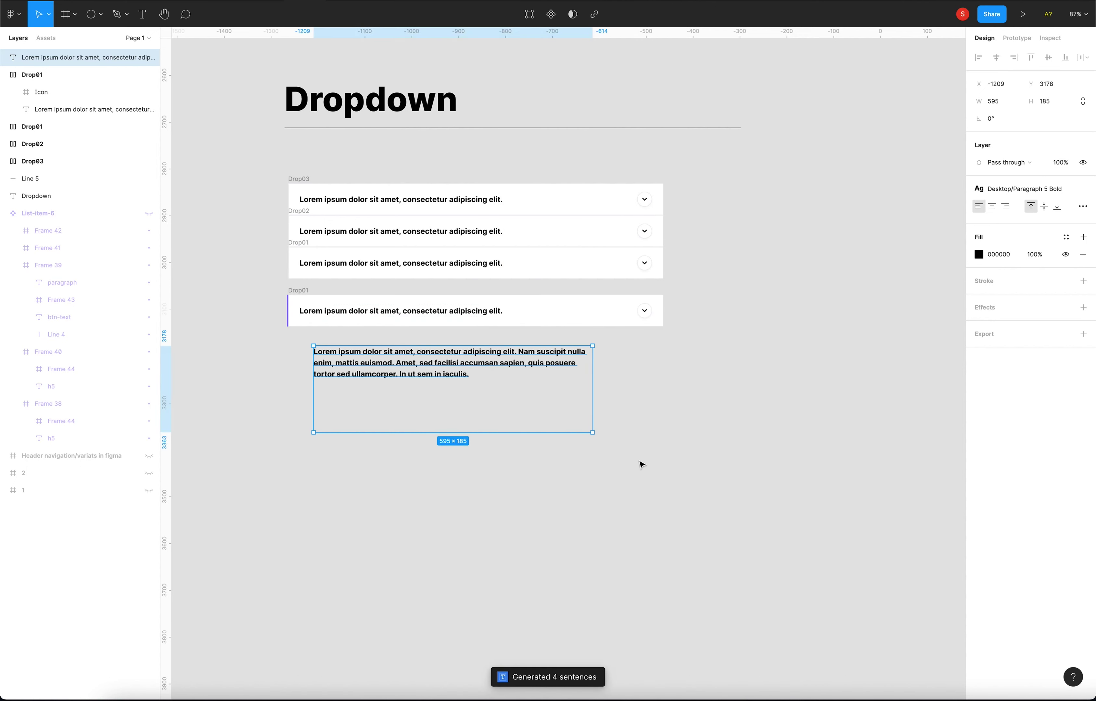
{"action": "key", "text": "Escape"}
Step: Append a second copy of the placeholder paragraph after 'iaculis.'
{"action": "double_click", "coordinate": [477, 378]}
{"action": "key", "text": "ctrl+c"}
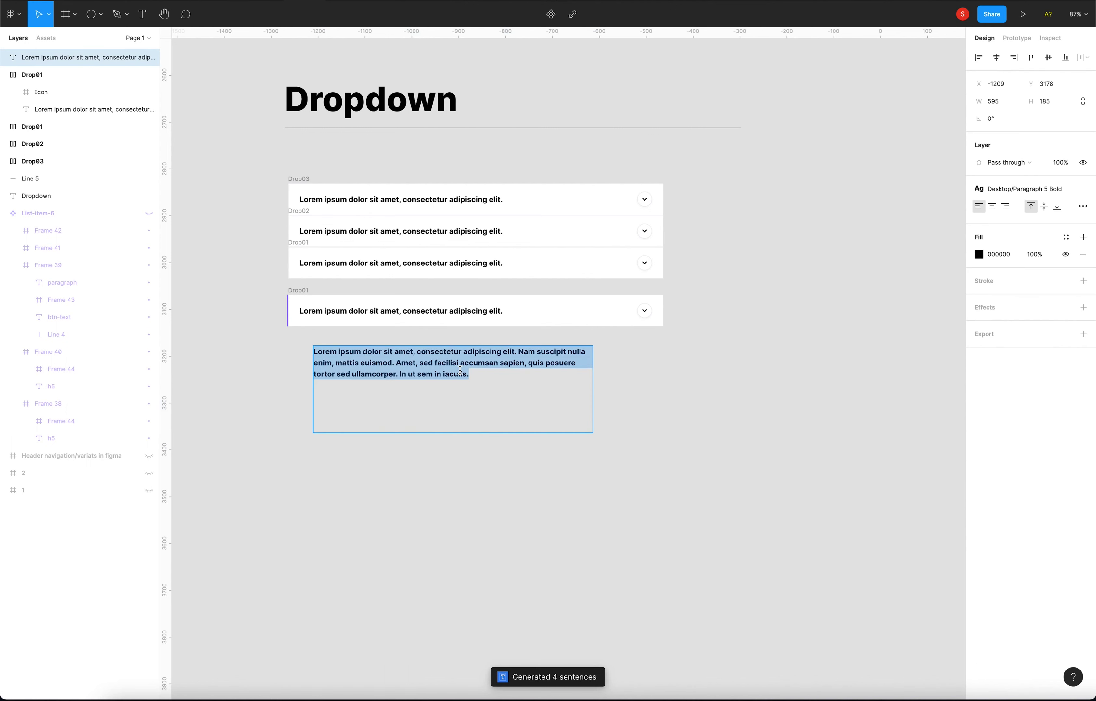
{"action": "left_click", "coordinate": [474, 380]}
{"action": "key", "text": "ctrl+v"}
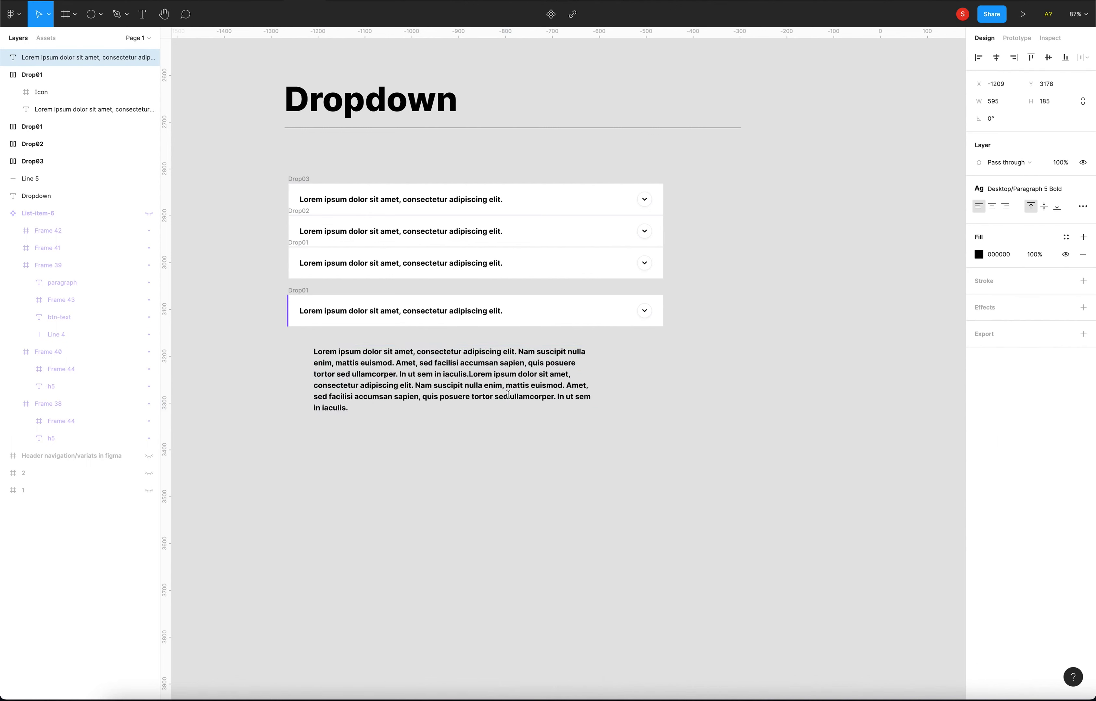
{"action": "key", "text": "Escape"}
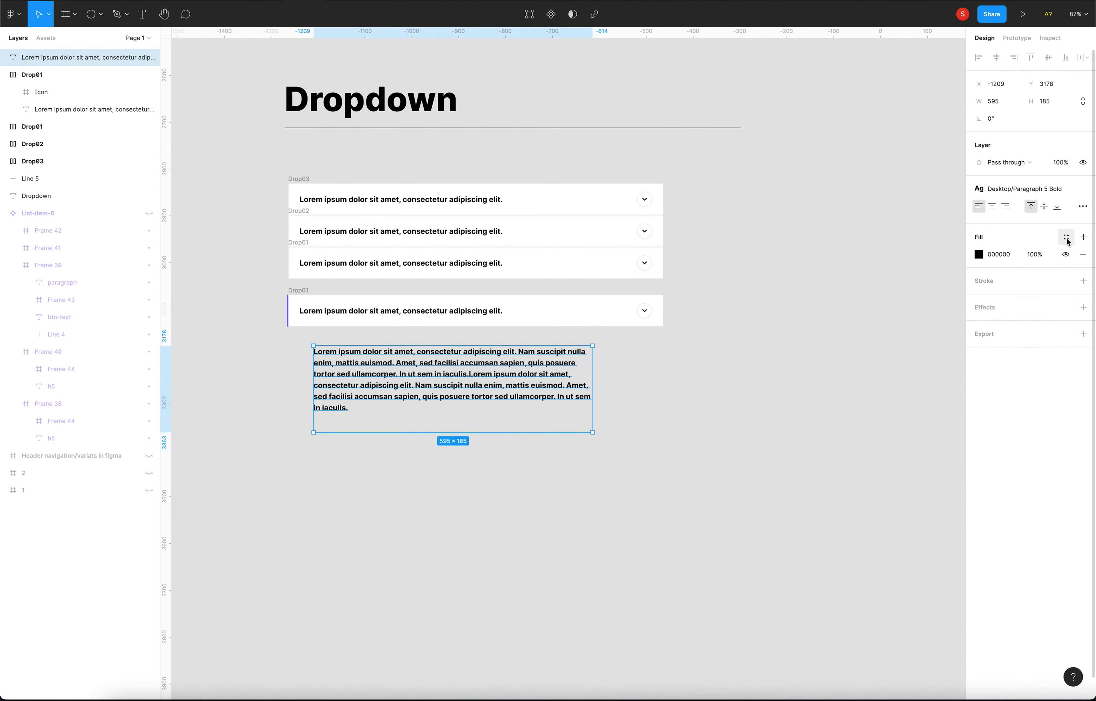
Step: Apply the Desktop/Paragraph 2 (16/24) text style to the paragraph
{"action": "left_click", "coordinate": [979, 188]}
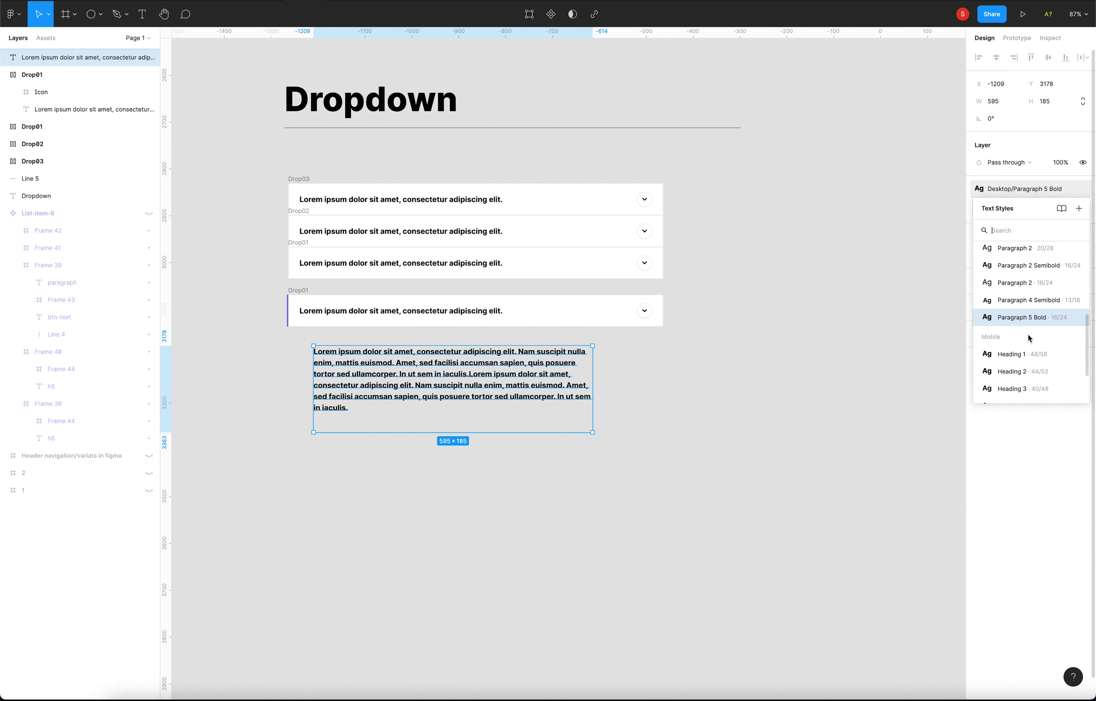
{"action": "mouse_move", "coordinate": [1027, 326]}
{"action": "left_click", "coordinate": [1012, 362]}
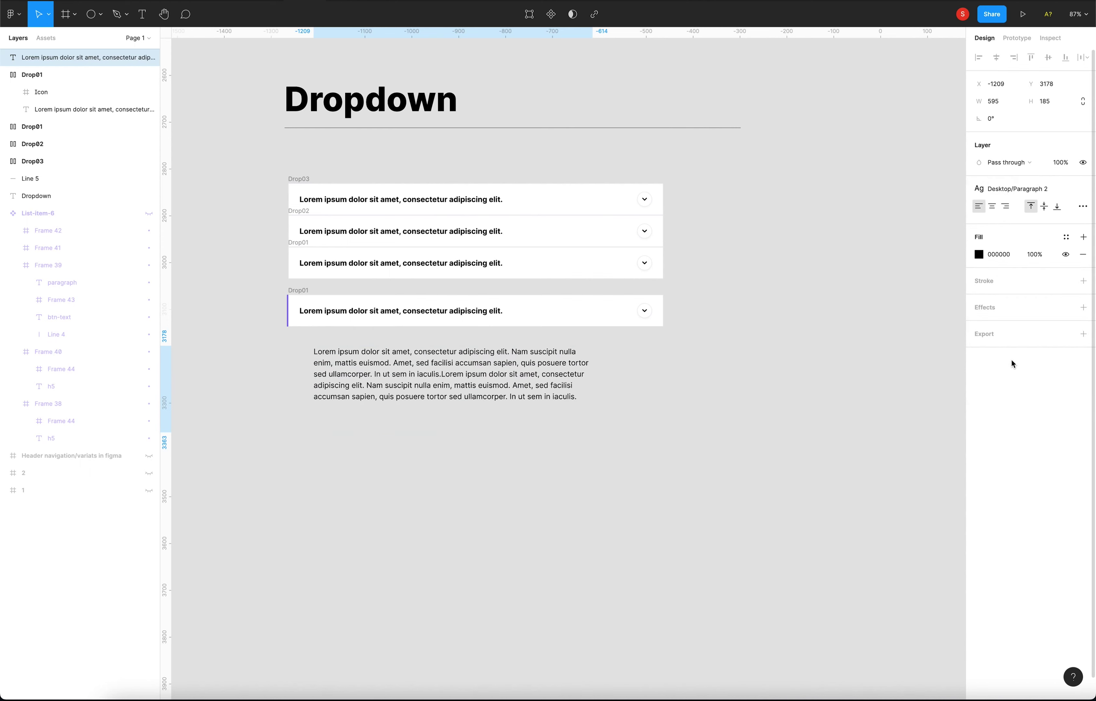
{"action": "left_click", "coordinate": [986, 188]}
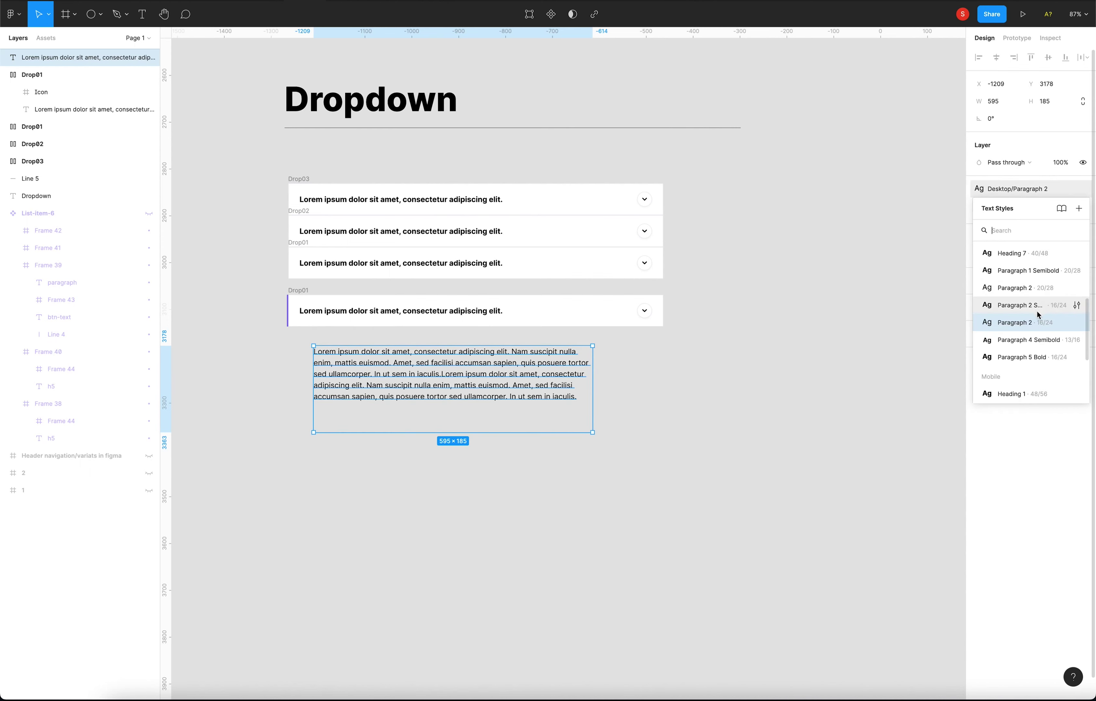
{"action": "left_click", "coordinate": [1076, 323]}
{"action": "key", "text": "Escape"}
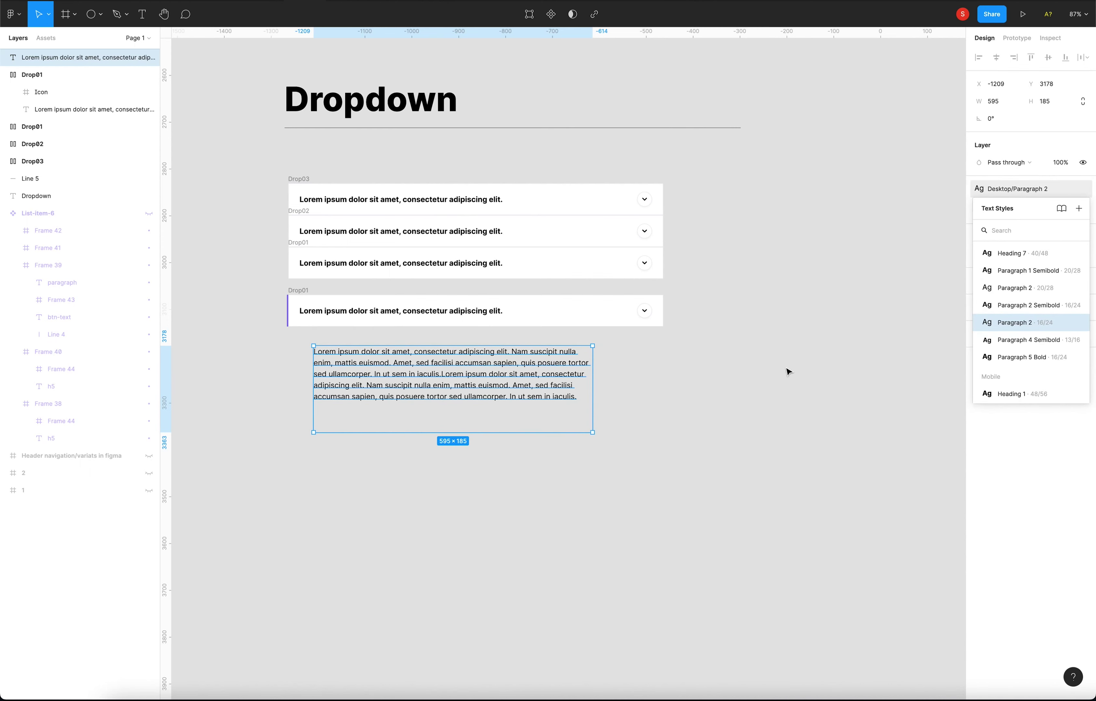
{"action": "left_click", "coordinate": [860, 350]}
Step: Move and resize the paragraph box to 673×121
{"action": "left_click", "coordinate": [454, 361]}
{"action": "left_click_drag", "start_coordinate": [494, 421], "coordinate": [481, 412]}
{"action": "left_click_drag", "start_coordinate": [580, 382], "coordinate": [616, 381]}
{"action": "left_click_drag", "start_coordinate": [460, 424], "coordinate": [461, 394]}
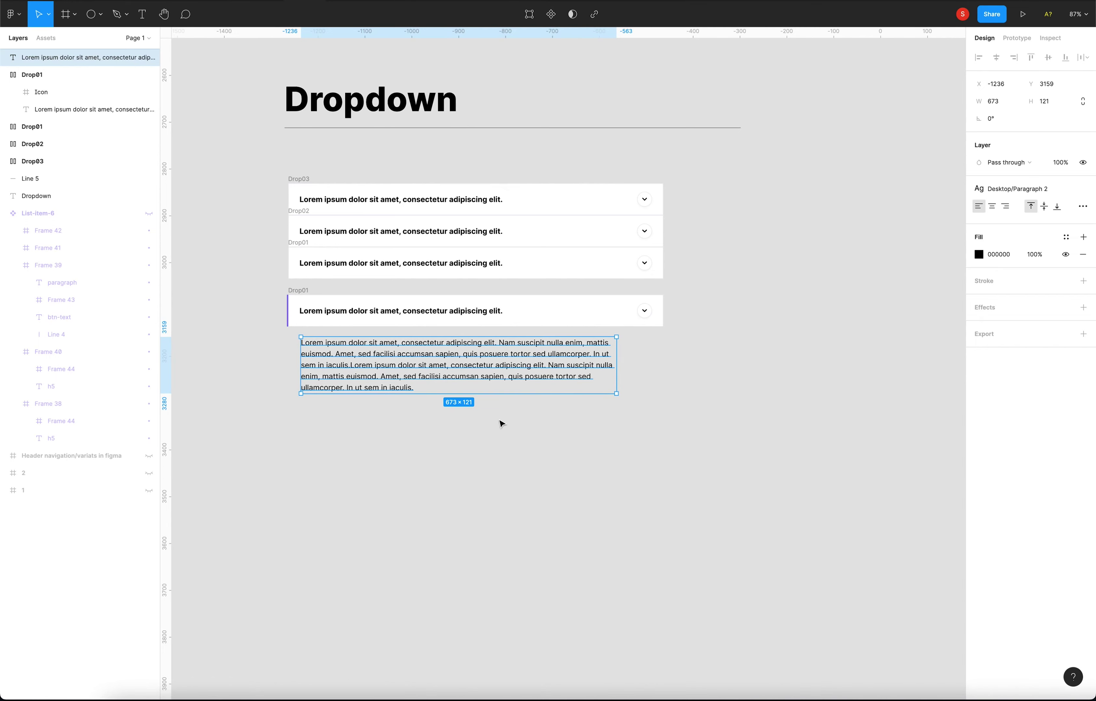
{"action": "left_click", "coordinate": [725, 414]}
Step: Place a copy of the chevron icon from Drop01 beside the paragraph
{"action": "left_click_drag", "start_coordinate": [650, 316], "coordinate": [650, 365]}
{"action": "left_click", "coordinate": [288, 304]}
{"action": "left_click", "coordinate": [824, 516]}
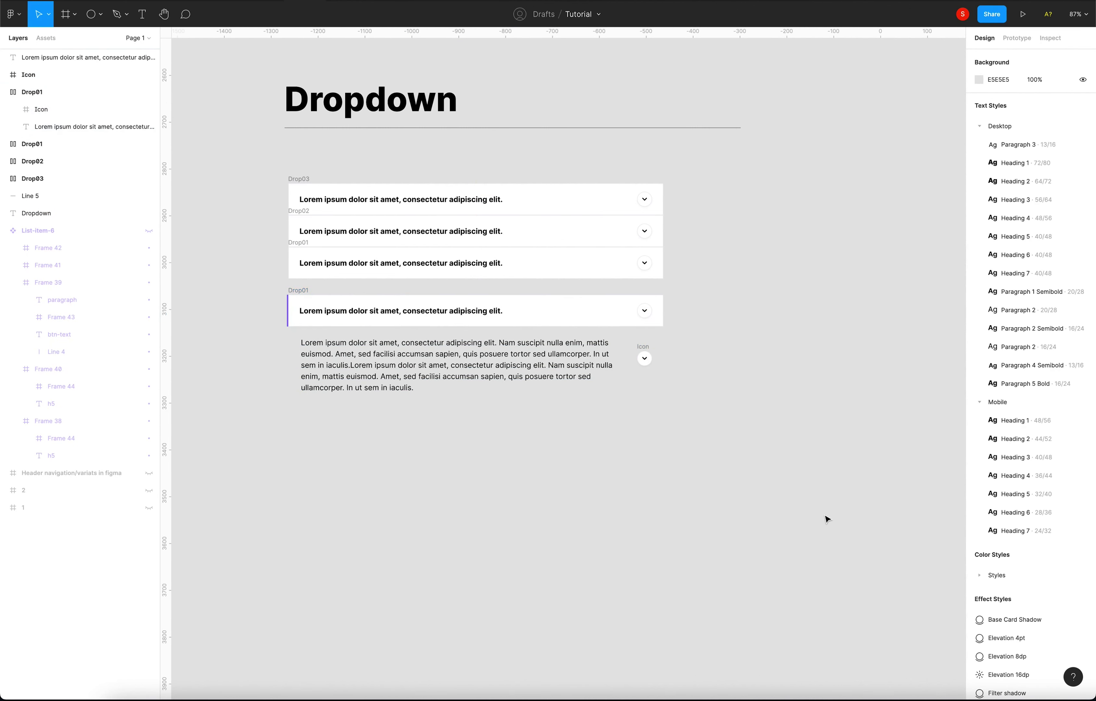
{"action": "left_click", "coordinate": [642, 359]}
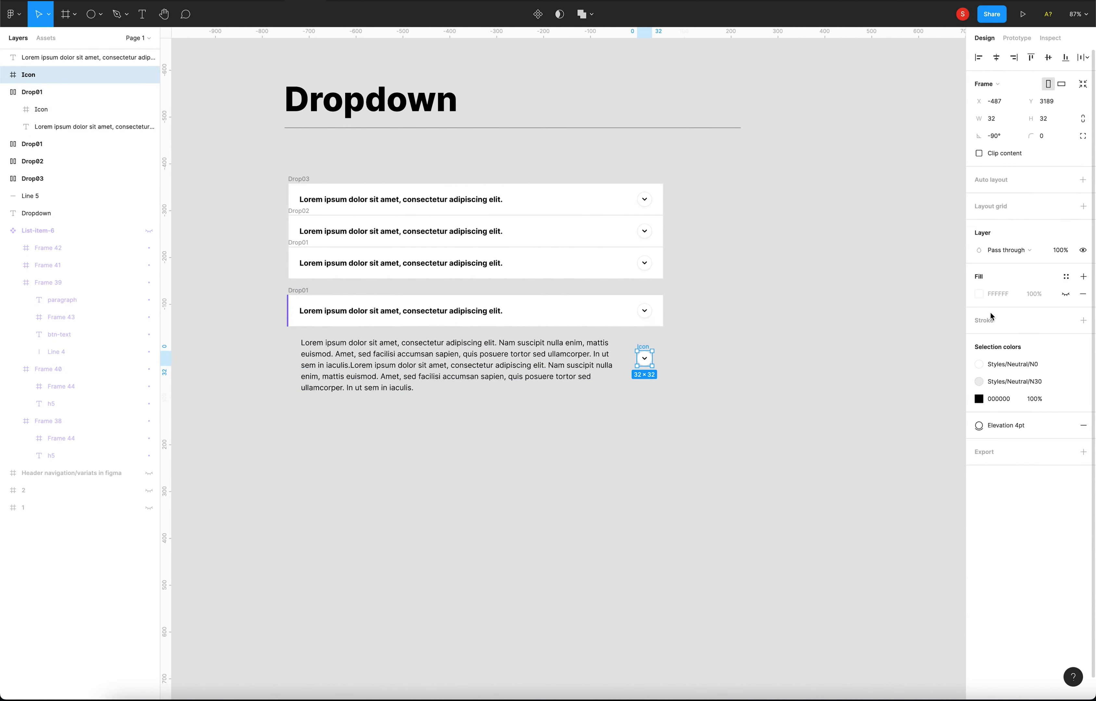
Step: Set the icon's white circle to the Primary/P100 purple colour style
{"action": "left_click", "coordinate": [979, 364]}
{"action": "scroll", "coordinate": [913, 429], "scroll_direction": "up", "scroll_amount": 3}
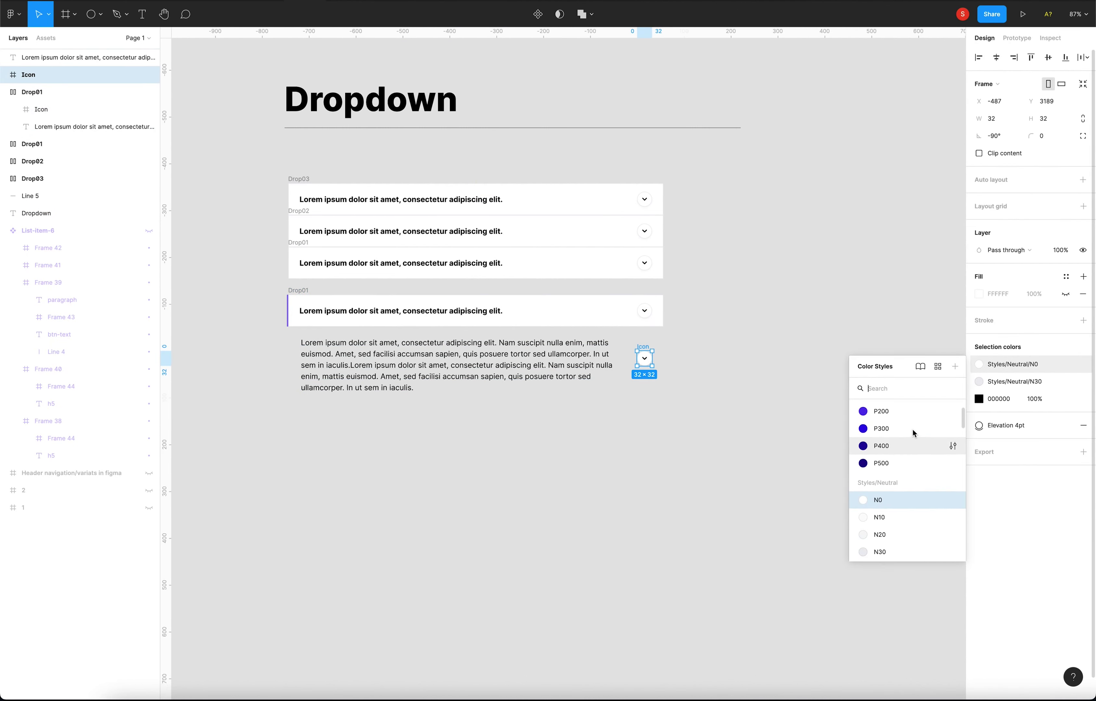
{"action": "left_click", "coordinate": [910, 435]}
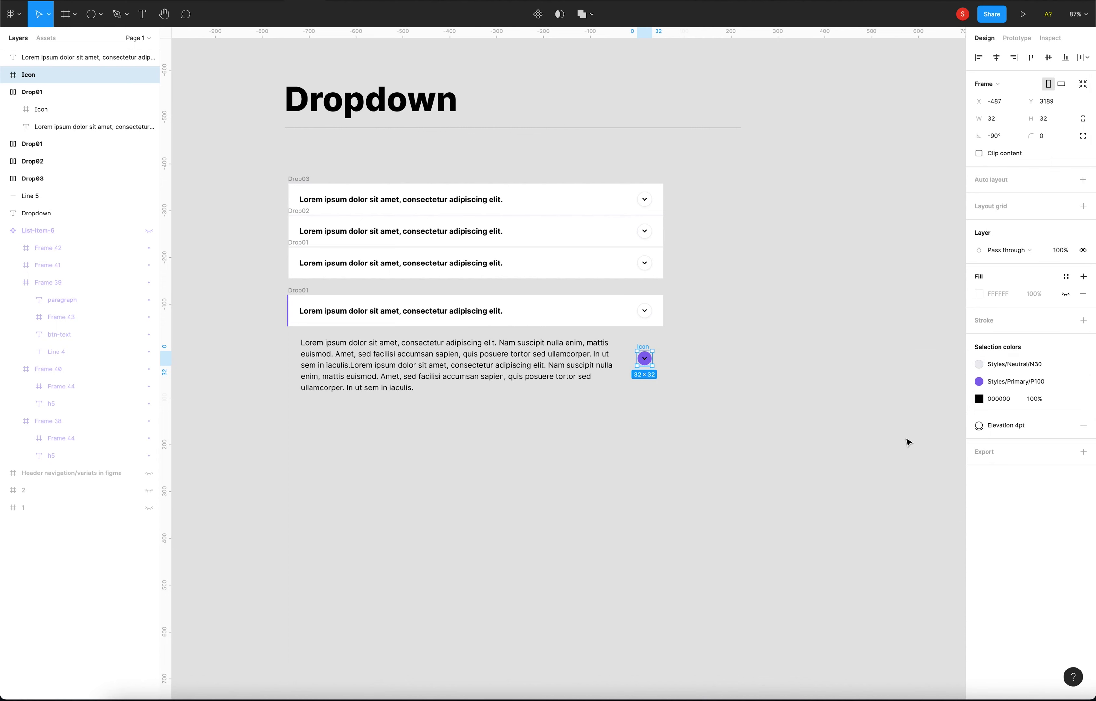
{"action": "left_click", "coordinate": [799, 428]}
{"action": "left_click", "coordinate": [645, 356]}
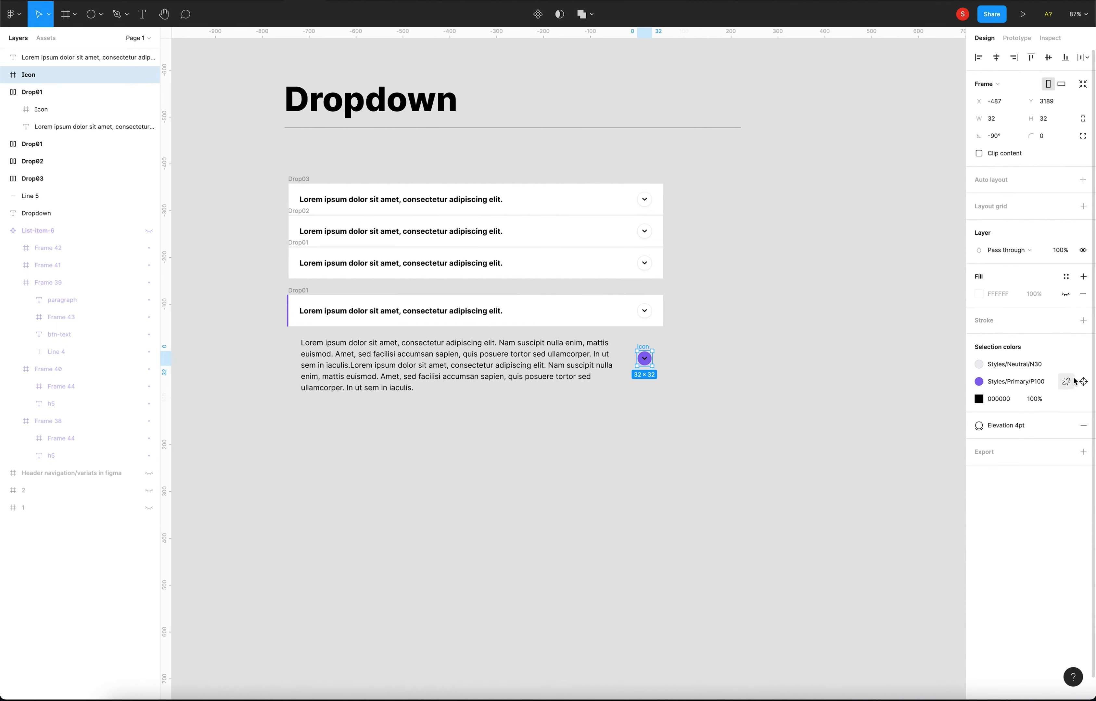
{"action": "left_click", "coordinate": [1071, 364]}
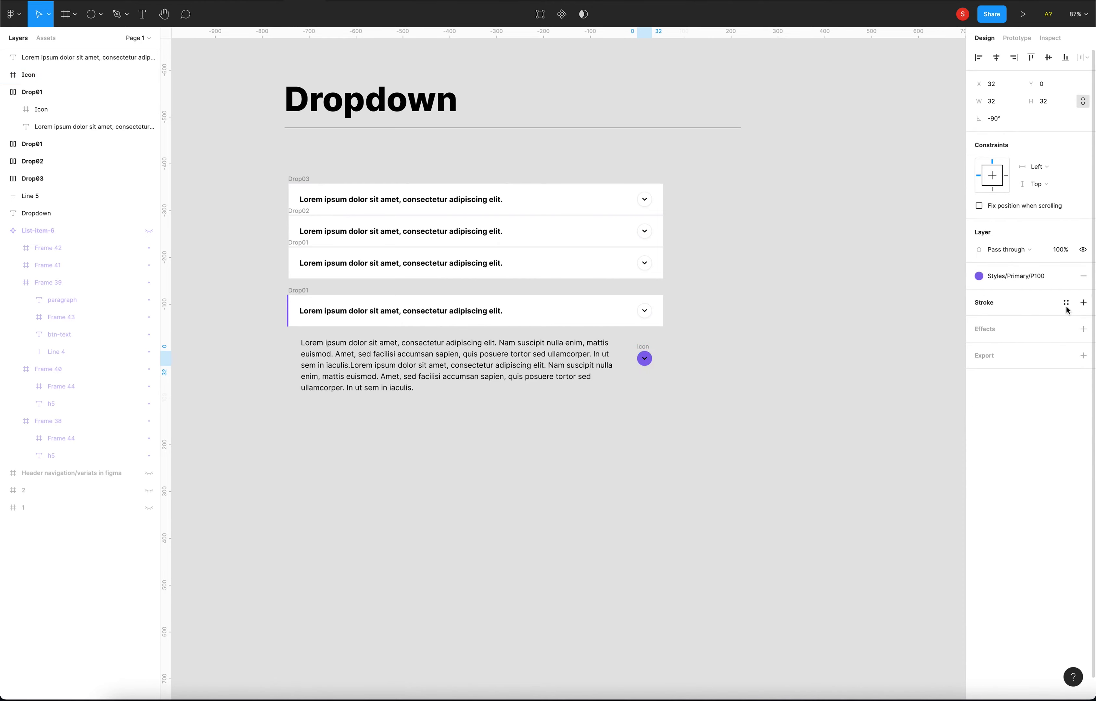
{"action": "left_click", "coordinate": [667, 368]}
Step: Set the chevron stroke to the white Neutral/N0 colour style
{"action": "scroll", "coordinate": [645, 367], "scroll_direction": "up", "scroll_amount": 5}
{"action": "left_click", "coordinate": [648, 343], "text": "ctrl"}
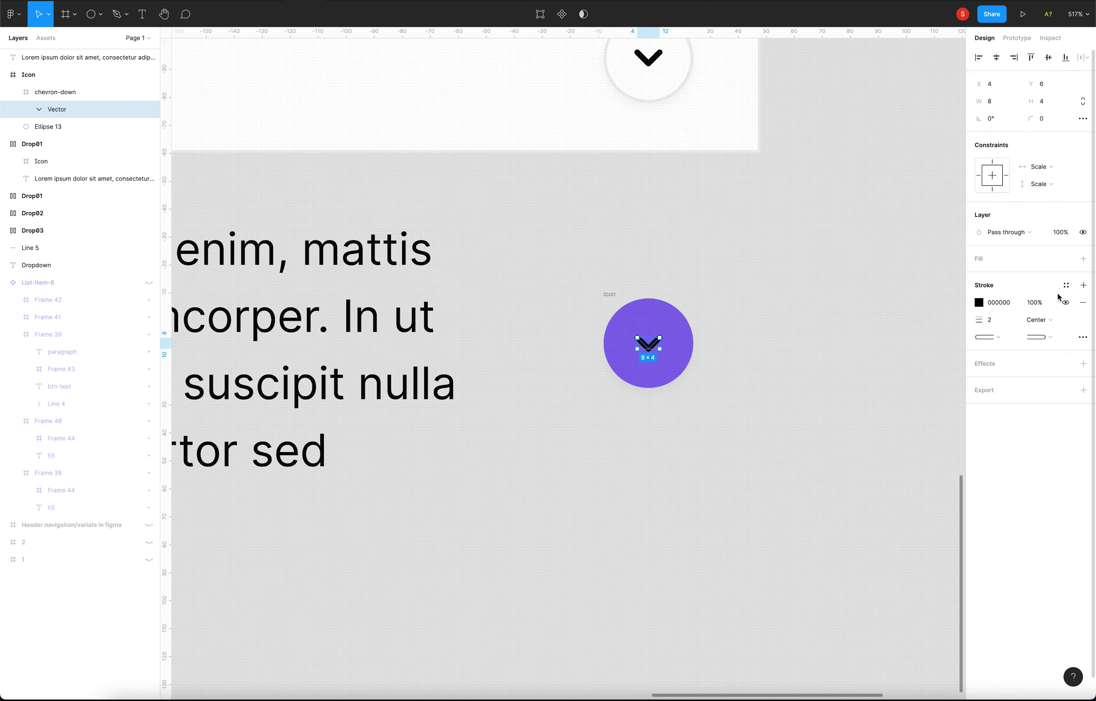
{"action": "left_click", "coordinate": [1066, 286]}
{"action": "left_click", "coordinate": [1025, 407]}
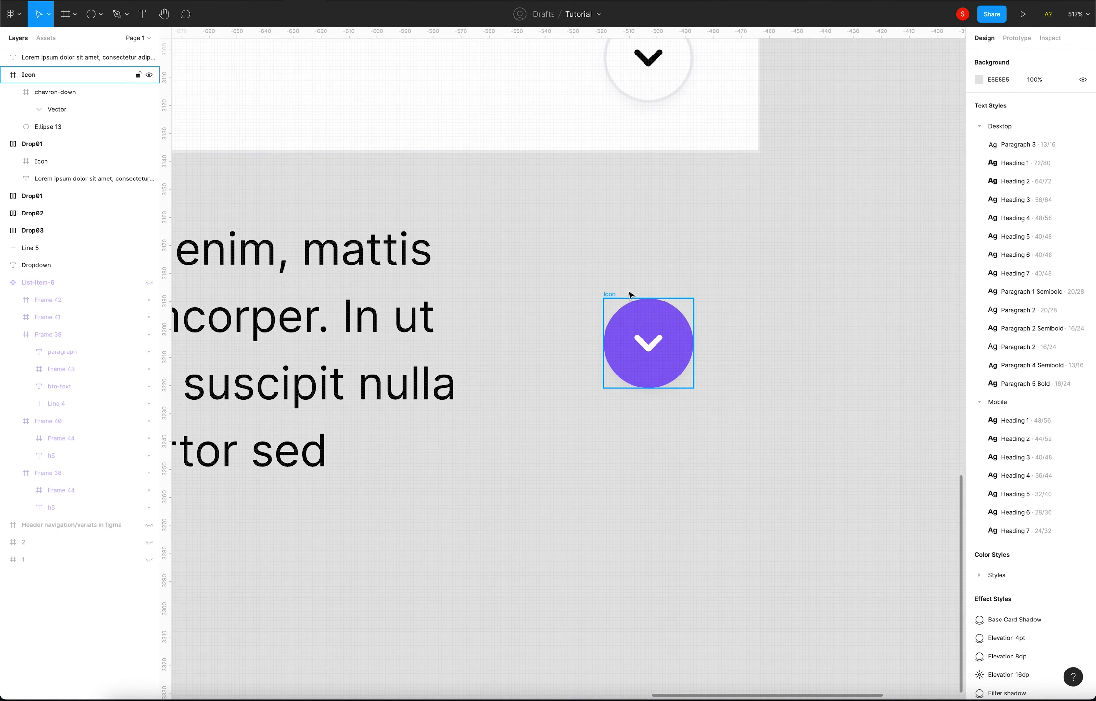
{"action": "left_click", "coordinate": [657, 373]}
{"action": "scroll", "coordinate": [668, 382], "scroll_direction": "down", "scroll_amount": 3}
{"action": "scroll", "coordinate": [691, 400], "scroll_direction": "down", "scroll_amount": 3}
Step: Rotate the purple icon so its chevron points up
{"action": "left_click_drag", "start_coordinate": [690, 396], "coordinate": [627, 327]}
{"action": "left_click", "coordinate": [643, 431]}
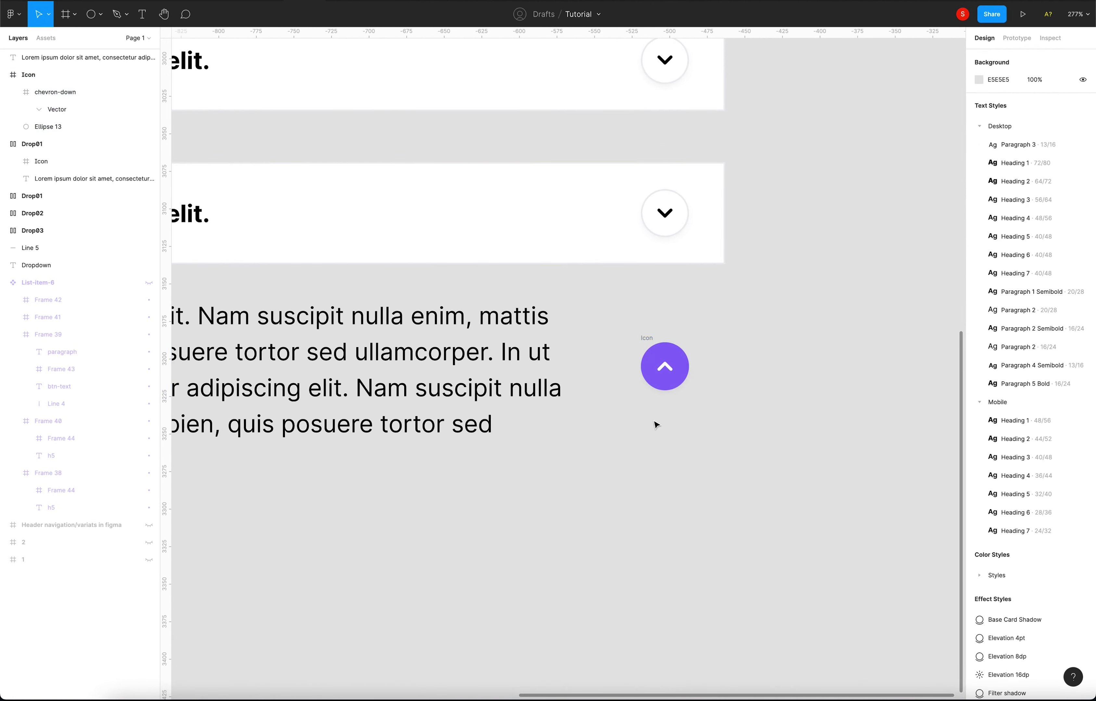
{"action": "scroll", "coordinate": [643, 431], "scroll_direction": "down", "scroll_amount": 5}
{"action": "scroll", "coordinate": [599, 432], "scroll_direction": "up", "scroll_amount": 3}
Step: Wrap the paragraph and purple icon in an auto-layout frame and adjust their spacing
{"action": "left_click", "coordinate": [621, 391]}
{"action": "left_click", "coordinate": [687, 376], "text": "shift"}
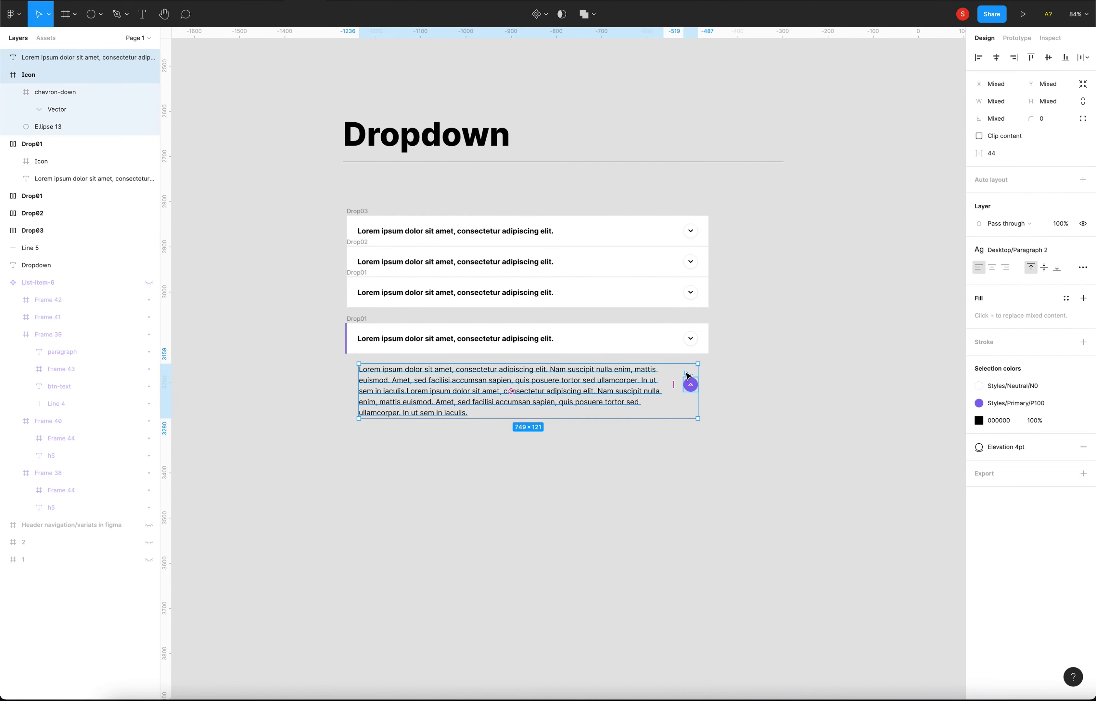
{"action": "scroll", "coordinate": [797, 332], "scroll_direction": "up", "scroll_amount": 3}
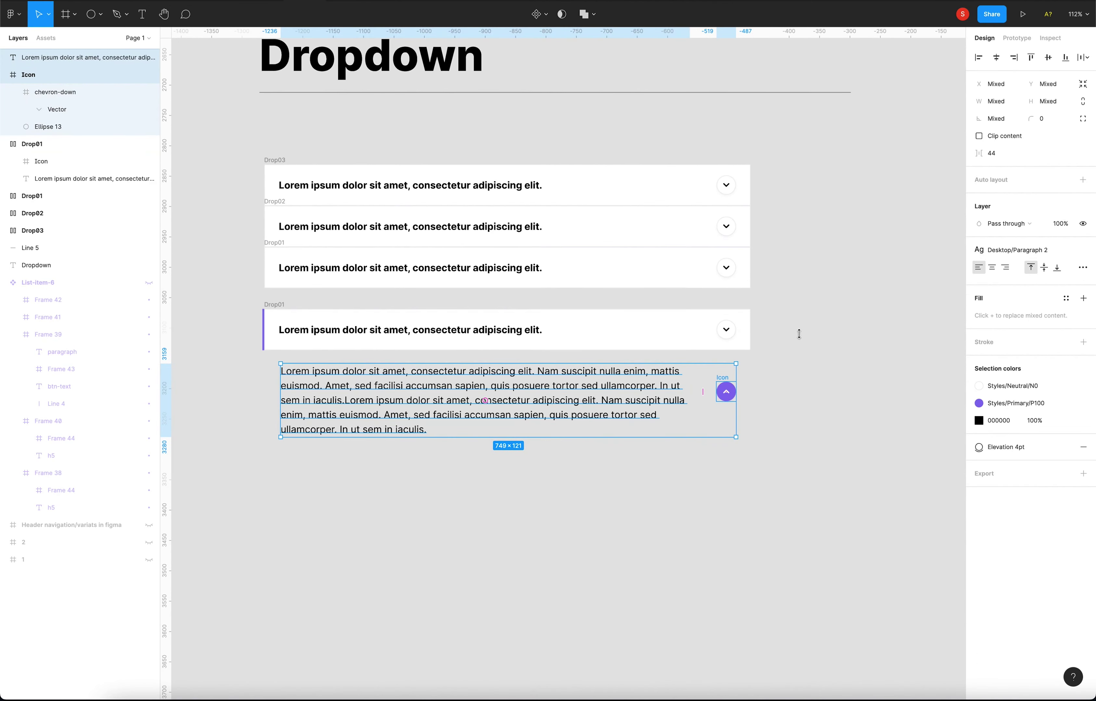
{"action": "left_click", "coordinate": [1082, 180]}
{"action": "left_click", "coordinate": [1026, 197]}
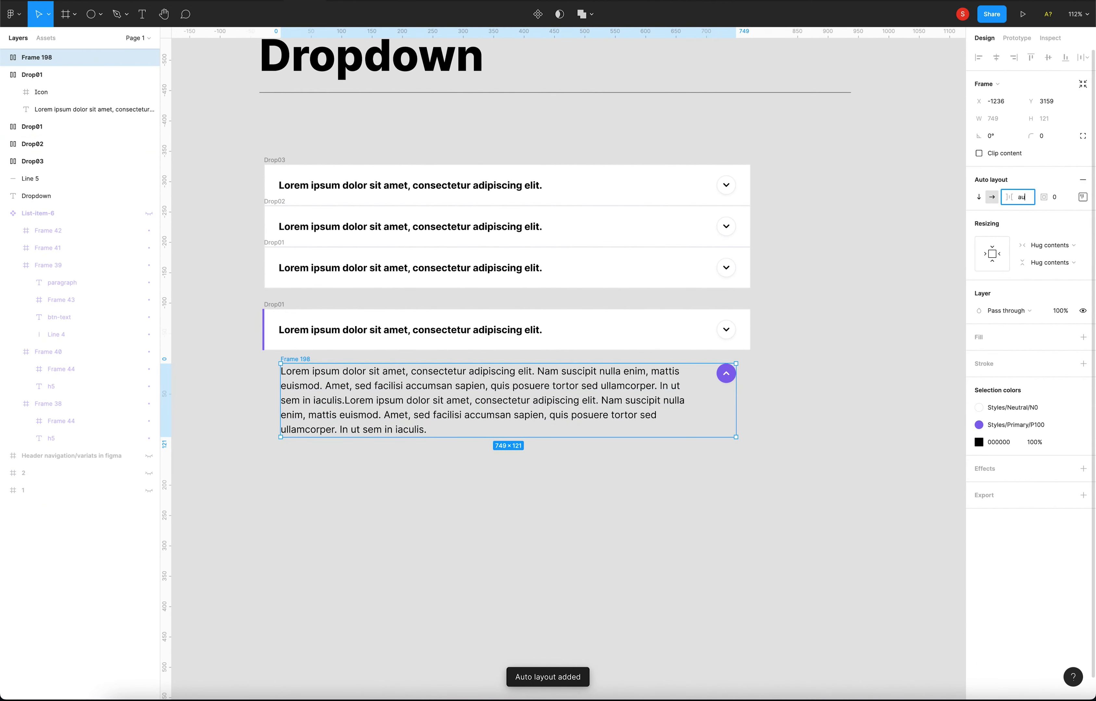
{"action": "left_click", "coordinate": [832, 432]}
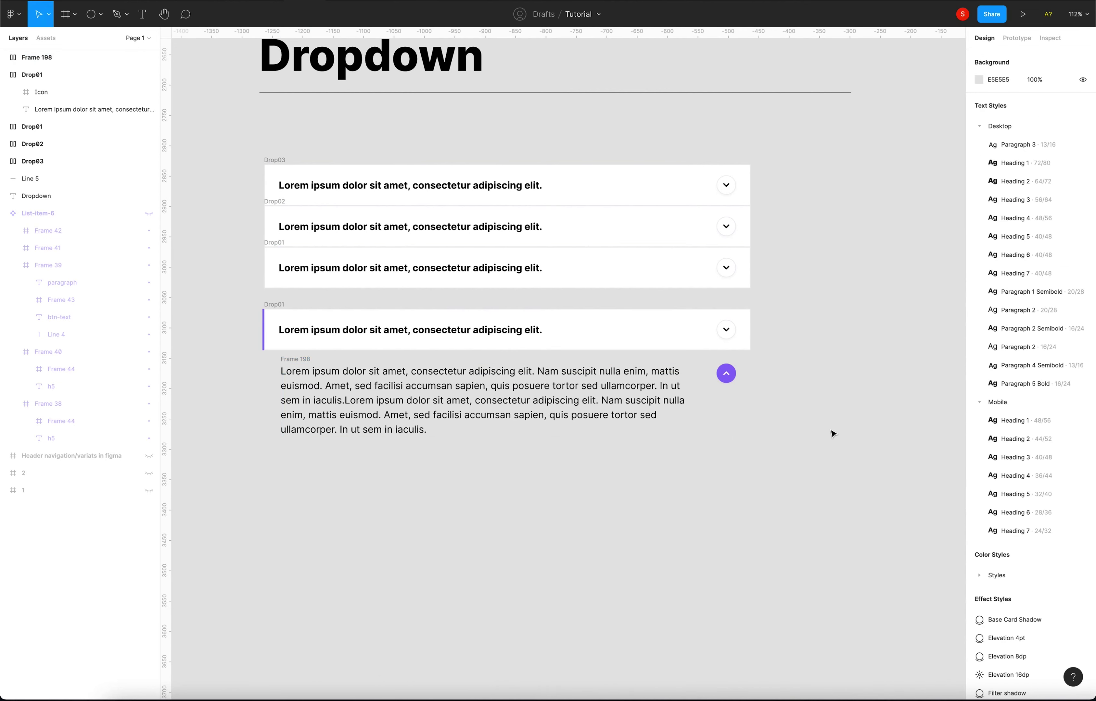
Step: Rename the new Frame 198 to Active
{"action": "left_click", "coordinate": [293, 359]}
{"action": "type", "text": "Ad"}
{"action": "type", "text": "ve"}
{"action": "key", "text": "Return"}
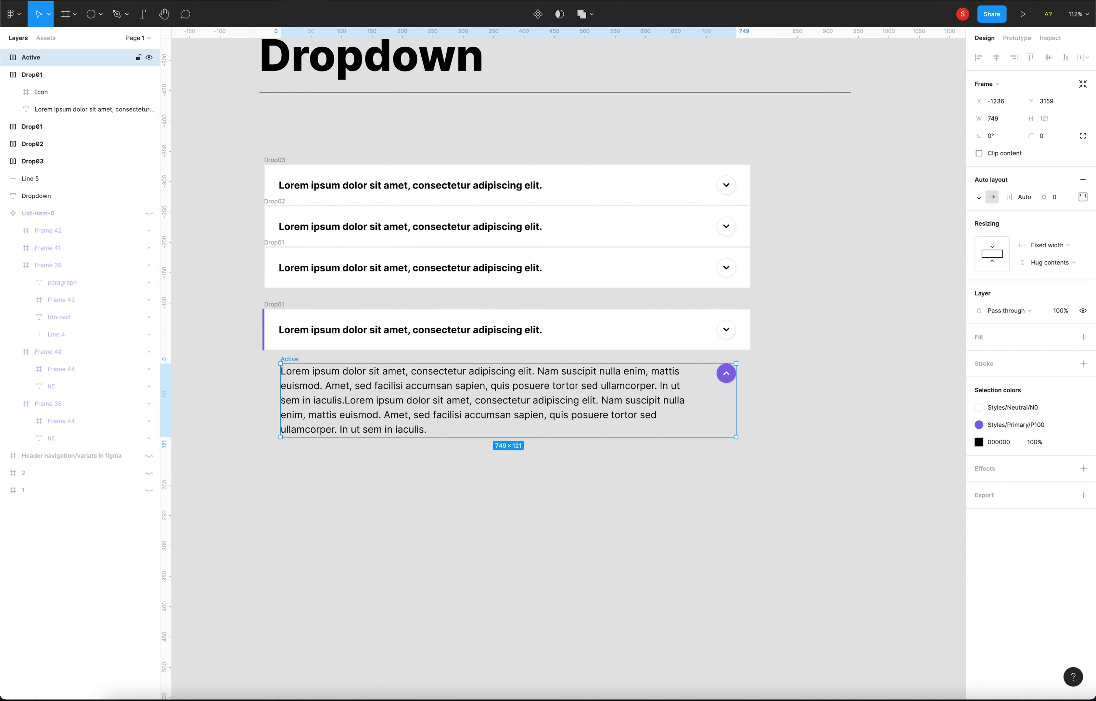
Step: Stretch the Active frame on both sides to 808 px wide
{"action": "left_click", "coordinate": [361, 540]}
{"action": "left_click", "coordinate": [718, 405]}
{"action": "left_click_drag", "start_coordinate": [736, 405], "coordinate": [751, 406]}
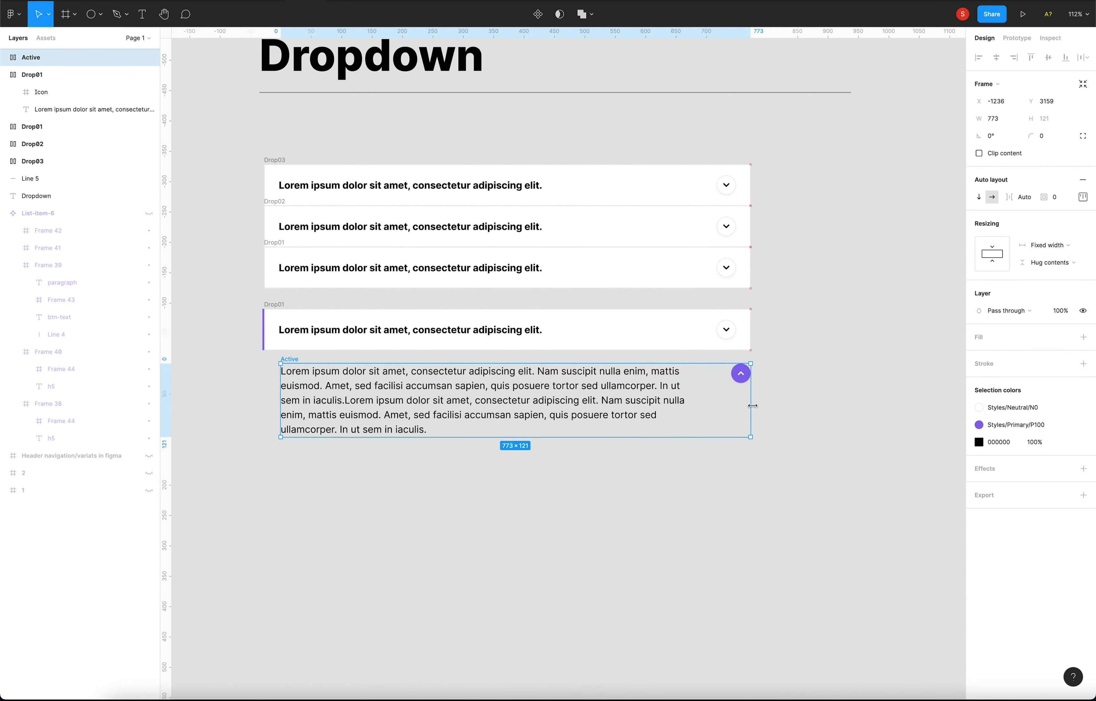
{"action": "left_click_drag", "start_coordinate": [280, 377], "coordinate": [256, 377]}
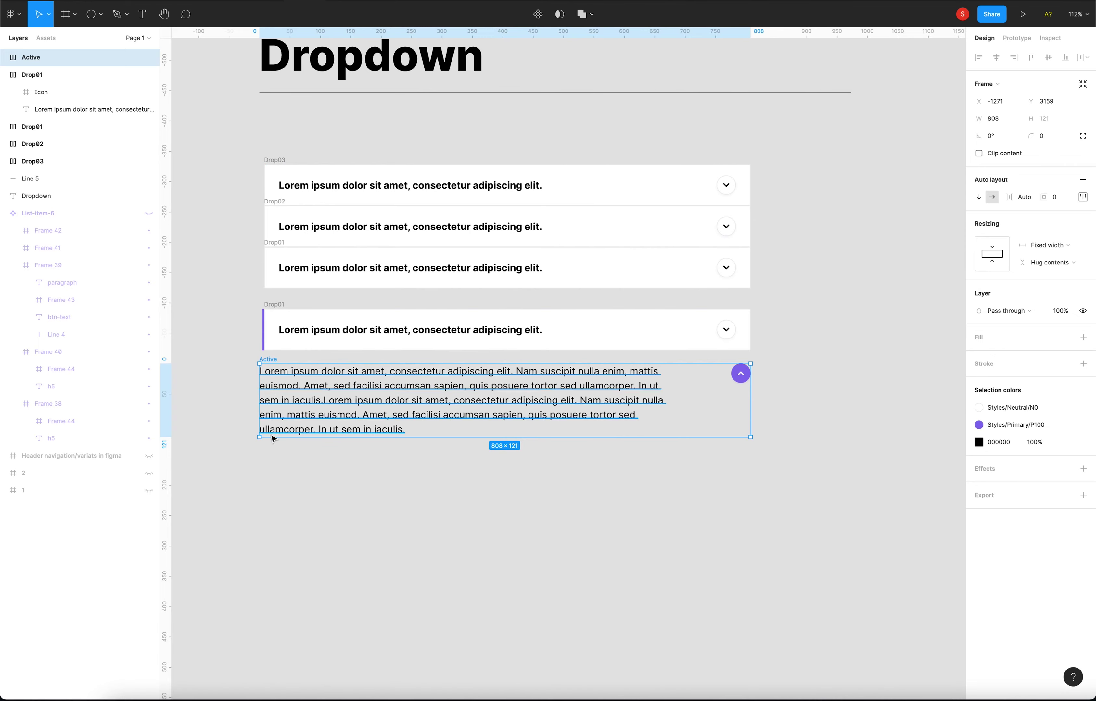
{"action": "left_click", "coordinate": [740, 376]}
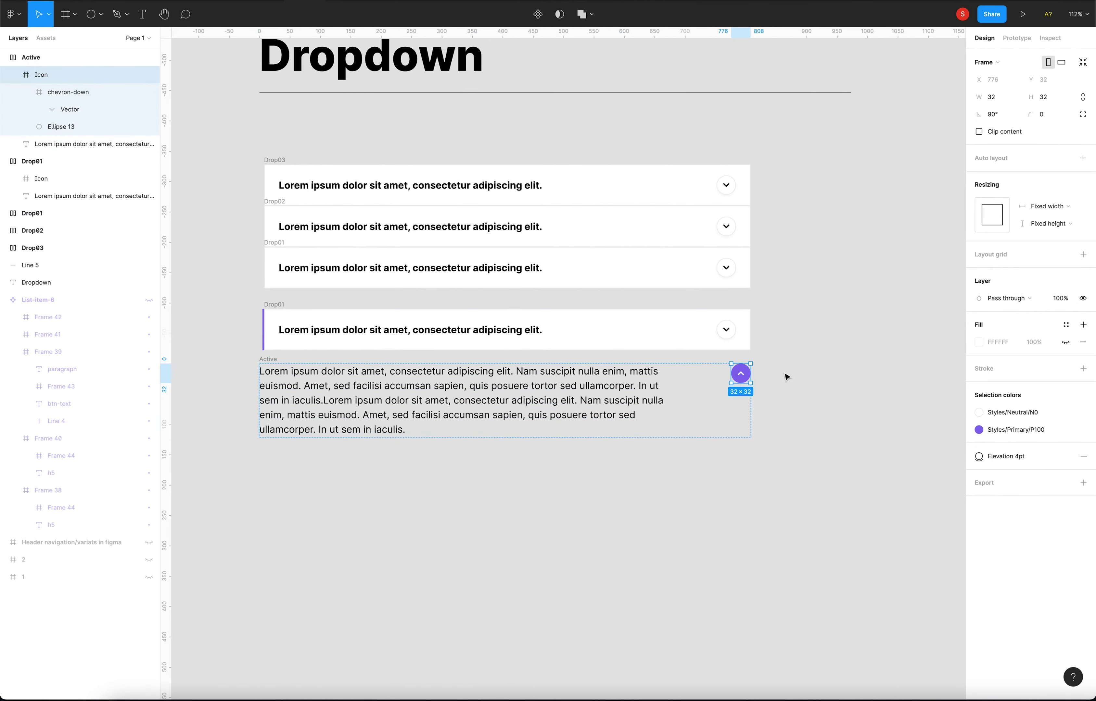
Step: Pull a copy of the purple icon out of the Active row
{"action": "left_click", "coordinate": [778, 378]}
{"action": "left_click_drag", "start_coordinate": [778, 378], "coordinate": [705, 388]}
{"action": "scroll", "coordinate": [705, 387], "scroll_direction": "up", "scroll_amount": 2}
{"action": "left_click", "coordinate": [655, 387]}
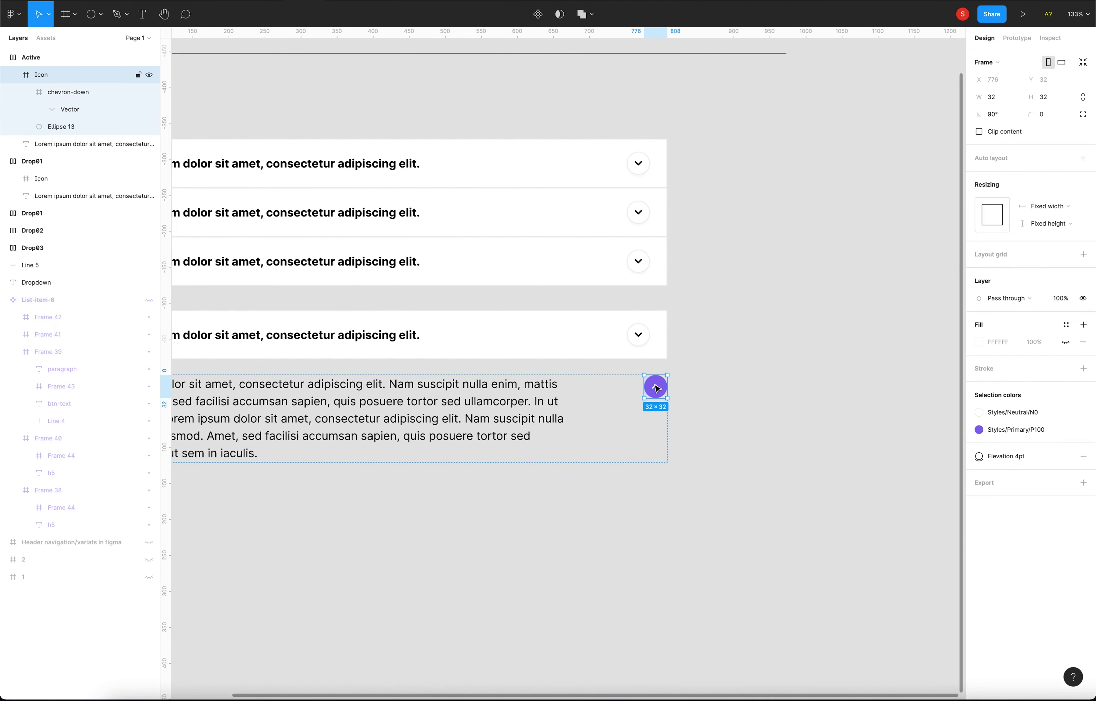
{"action": "left_click_drag", "start_coordinate": [657, 389], "coordinate": [748, 378]}
Step: Copy the white chevron icon beside it and align both on vertical centres
{"action": "left_click", "coordinate": [710, 416]}
{"action": "mouse_move", "coordinate": [638, 334]}
{"action": "left_mouse_down"}
{"action": "mouse_move", "coordinate": [755, 347]}
{"action": "mouse_move", "coordinate": [776, 384]}
{"action": "left_mouse_up"}
{"action": "scroll", "coordinate": [775, 384], "scroll_direction": "up", "scroll_amount": 10}
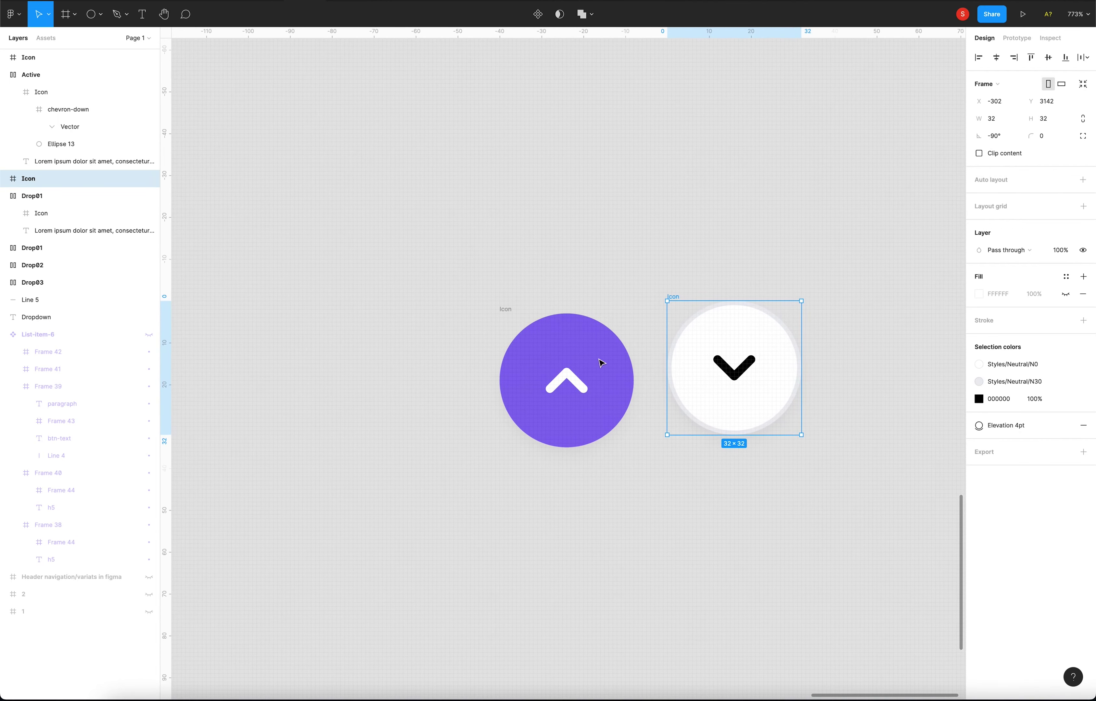
{"action": "left_click", "coordinate": [601, 363], "text": "shift"}
{"action": "left_click", "coordinate": [1047, 57]}
{"action": "left_click", "coordinate": [764, 170]}
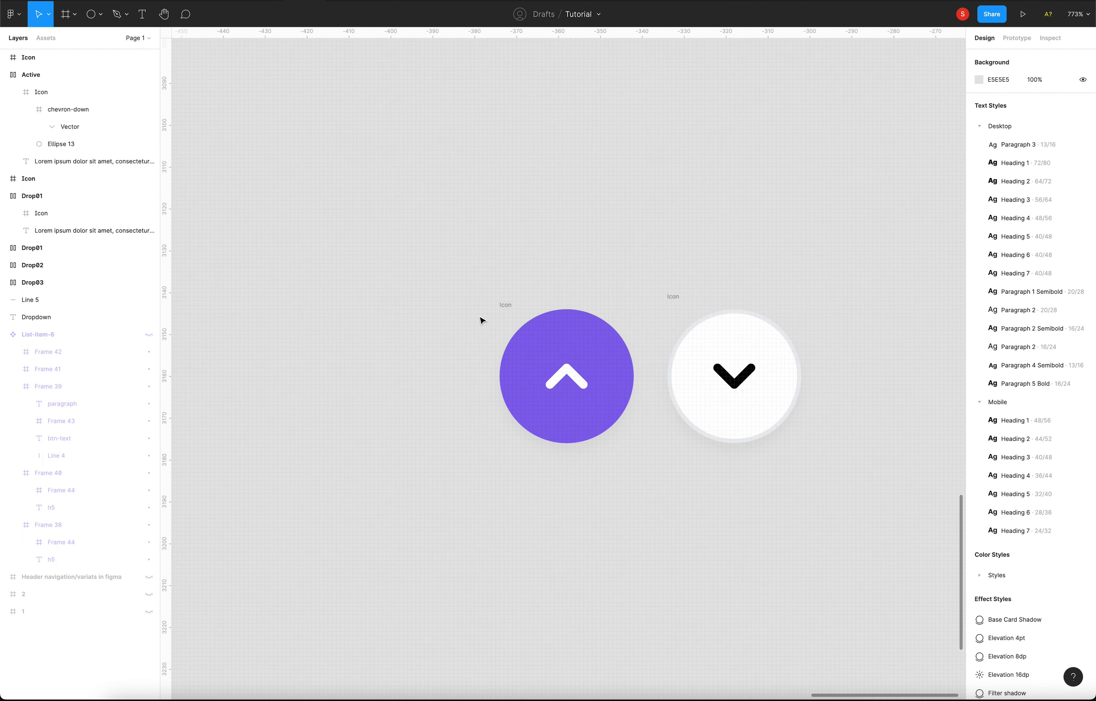
Step: Rename the purple copy Dropdown/Default and the white copy Dropdown/Active
{"action": "double_click", "coordinate": [505, 305]}
{"action": "type", "text": "Dropdown/Default"}
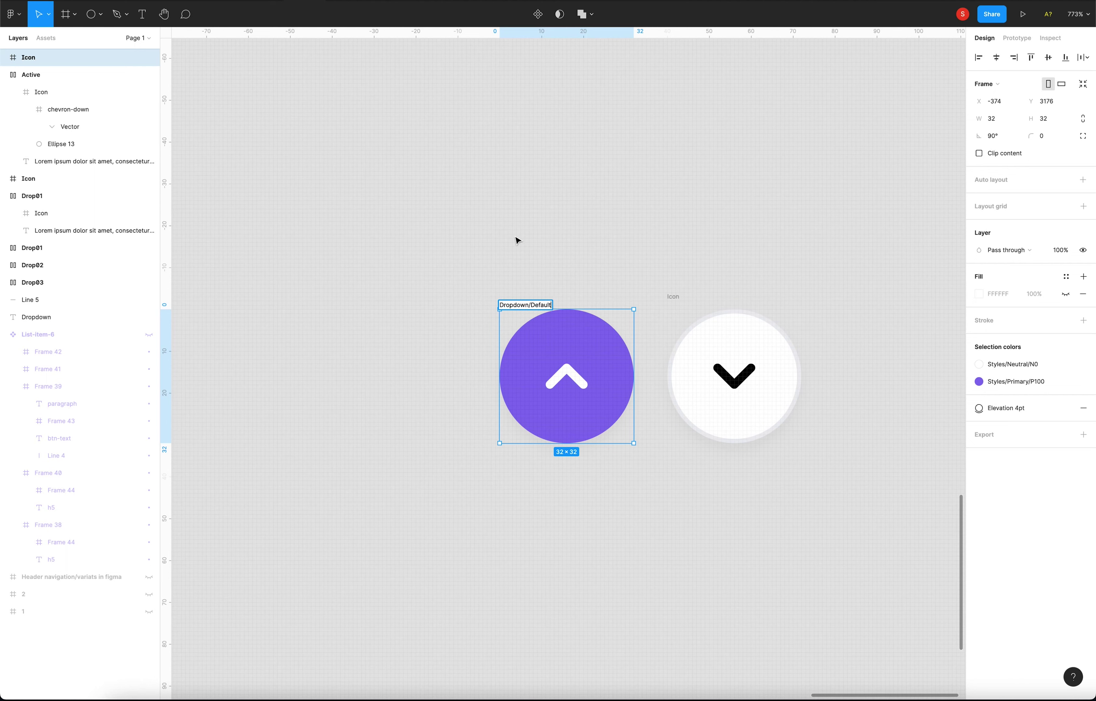
{"action": "left_click", "coordinate": [517, 240]}
{"action": "left_click", "coordinate": [516, 306]}
{"action": "left_click", "coordinate": [681, 297]}
{"action": "double_click", "coordinate": [681, 297]}
{"action": "type", "text": "Dropdown/Default"}
{"action": "type", "text": "Dropdown/Active"}
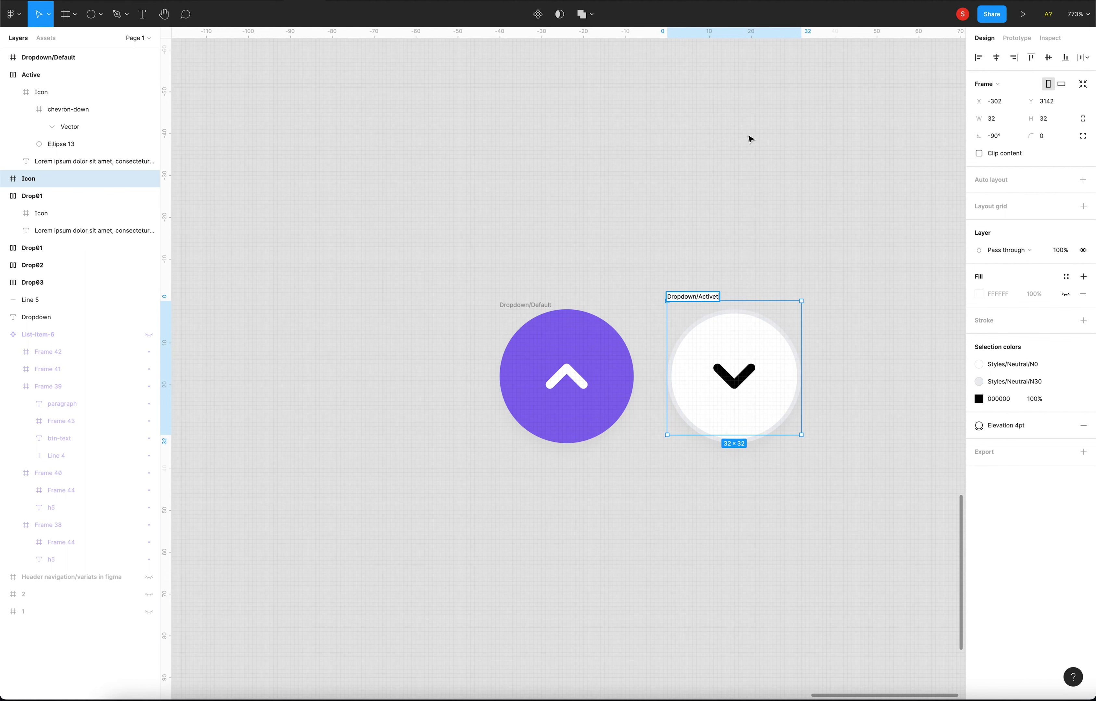
{"action": "left_click", "coordinate": [675, 225]}
{"action": "left_click", "coordinate": [693, 297]}
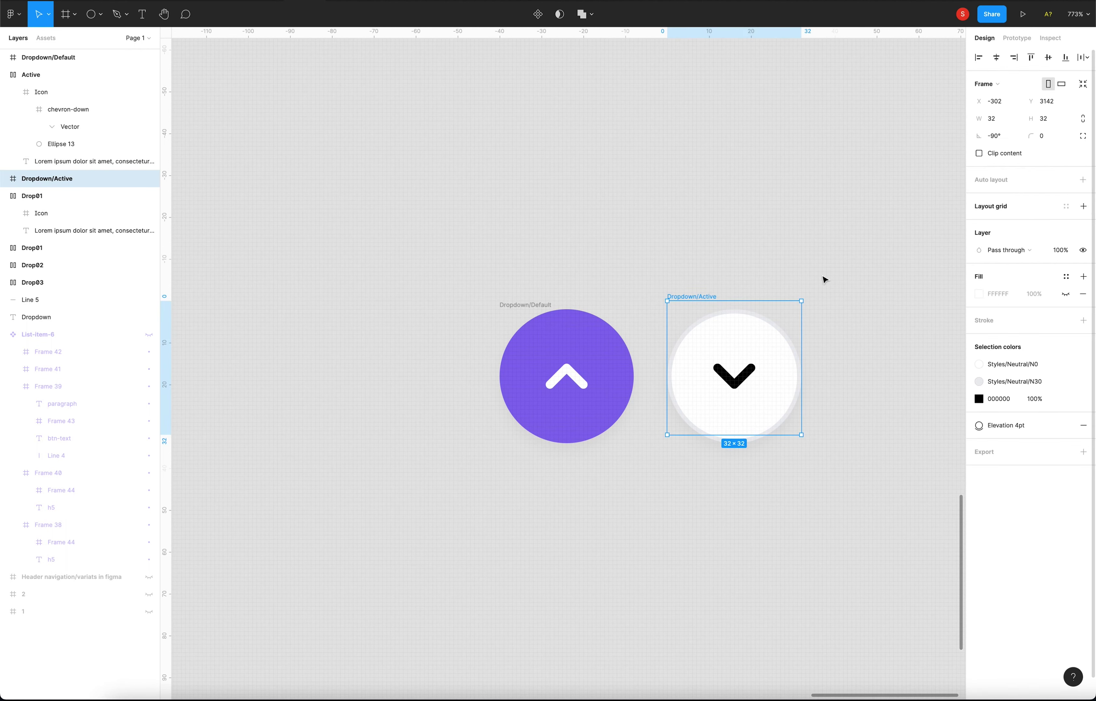
{"action": "key", "text": "Escape"}
{"action": "left_click", "coordinate": [734, 354]}
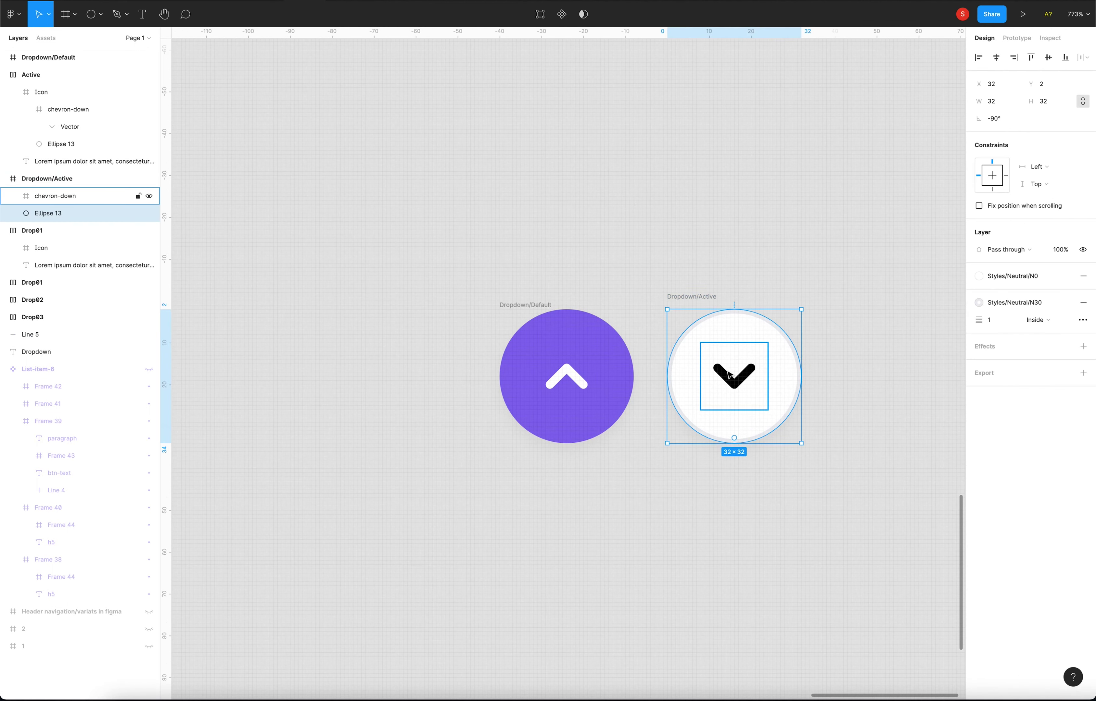
{"action": "left_click", "coordinate": [734, 335], "text": "shift"}
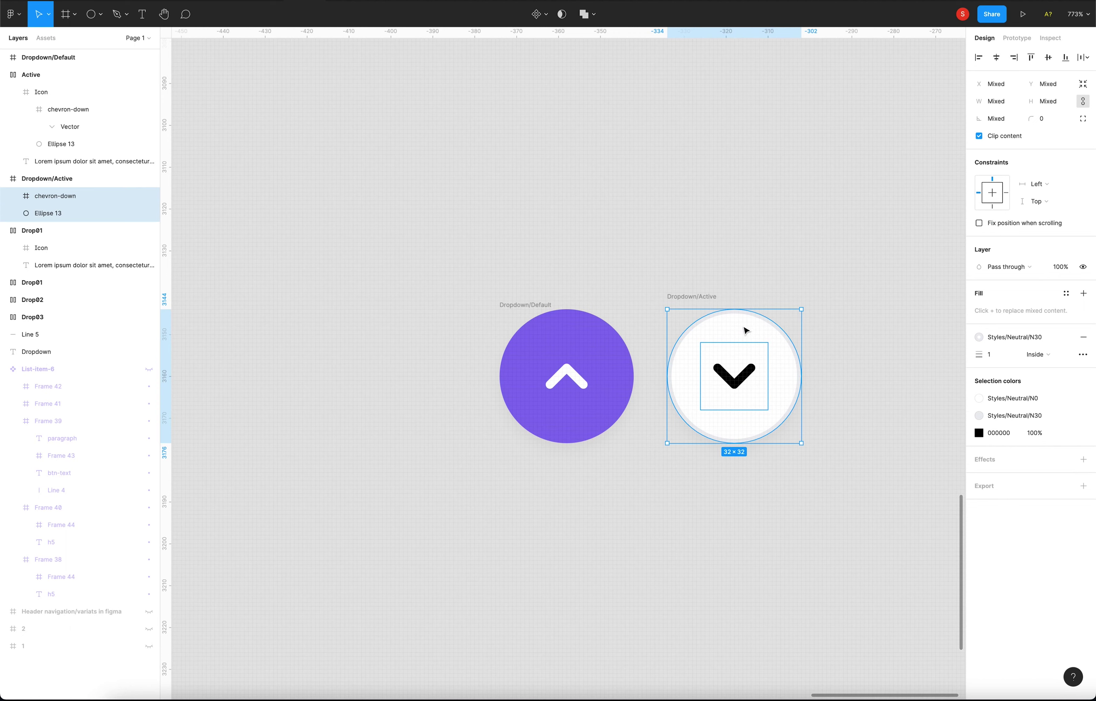
{"action": "key", "text": "Escape"}
Step: Make both Dropdown frames components and combine them as variants
{"action": "left_click", "coordinate": [536, 306]}
{"action": "left_click", "coordinate": [511, 289]}
{"action": "left_click", "coordinate": [531, 309]}
{"action": "left_click_drag", "start_coordinate": [487, 271], "coordinate": [849, 460]}
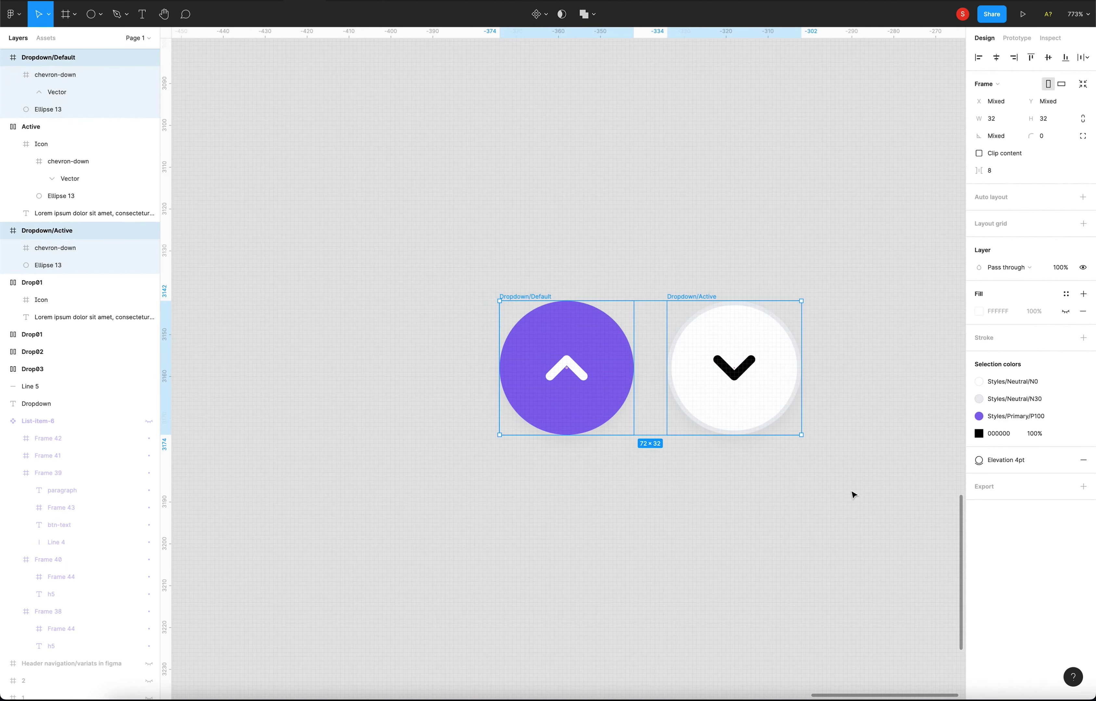
{"action": "left_click", "coordinate": [563, 281]}
{"action": "left_click", "coordinate": [690, 297], "text": "shift"}
{"action": "left_click", "coordinate": [545, 22]}
{"action": "left_click", "coordinate": [538, 54]}
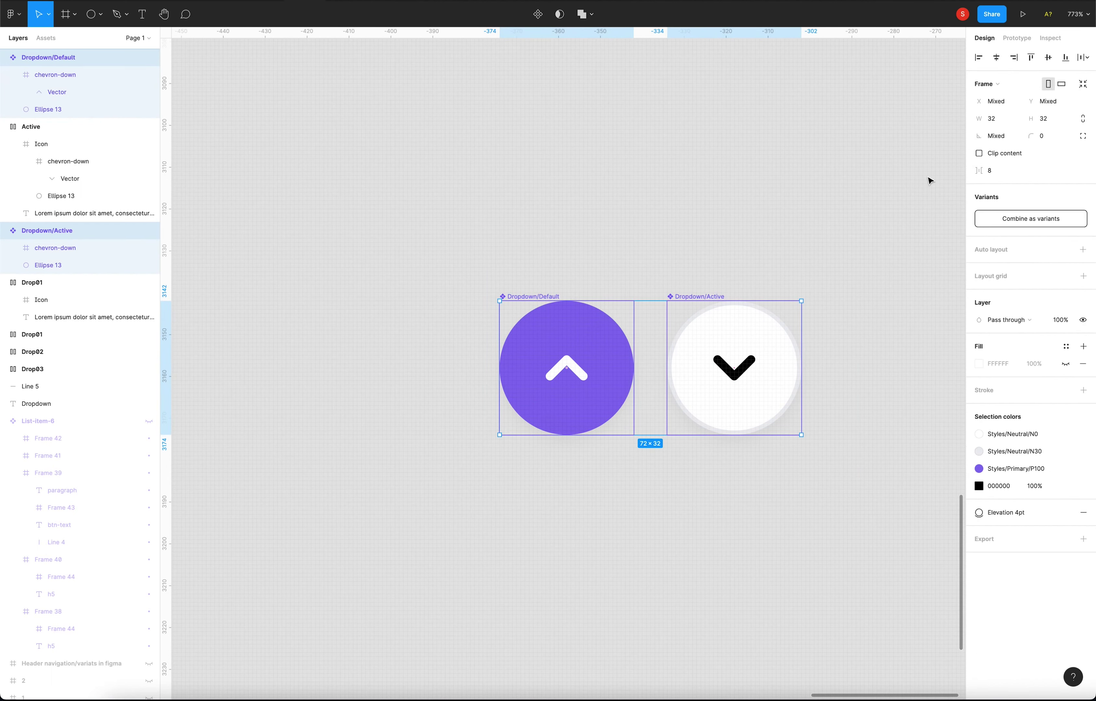
{"action": "left_click", "coordinate": [1032, 220]}
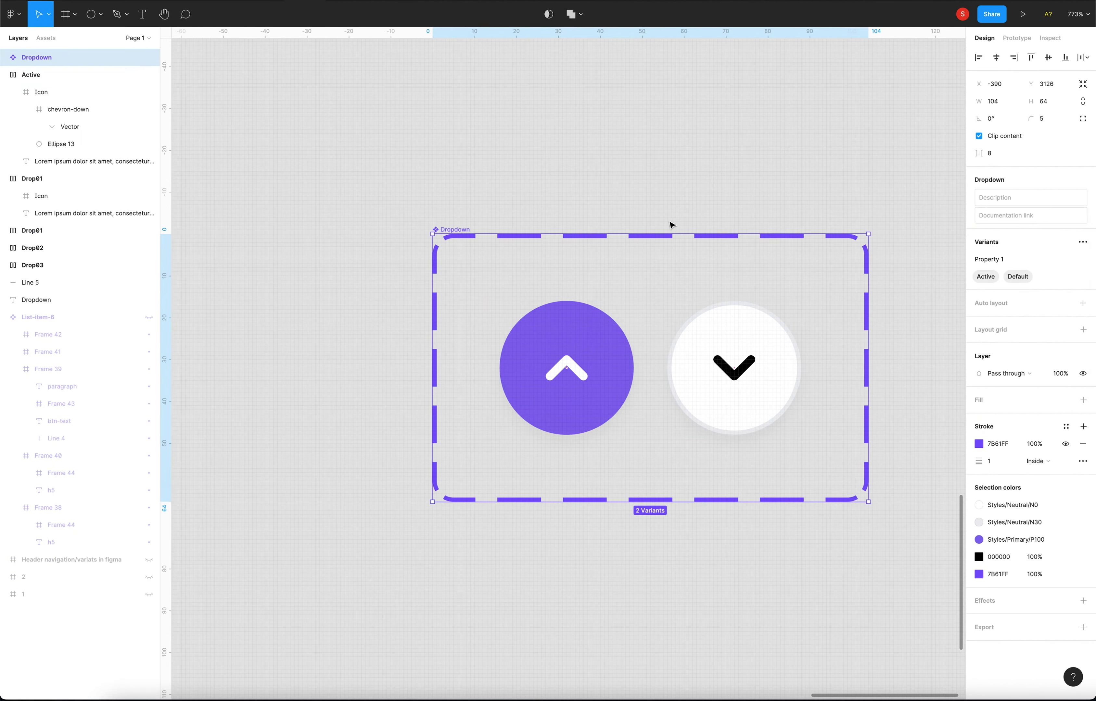
Step: Move the Dropdown component set beside the rows and delete the Active row's old icon
{"action": "left_click", "coordinate": [629, 195]}
{"action": "scroll", "coordinate": [630, 196], "scroll_direction": "down", "scroll_amount": 10}
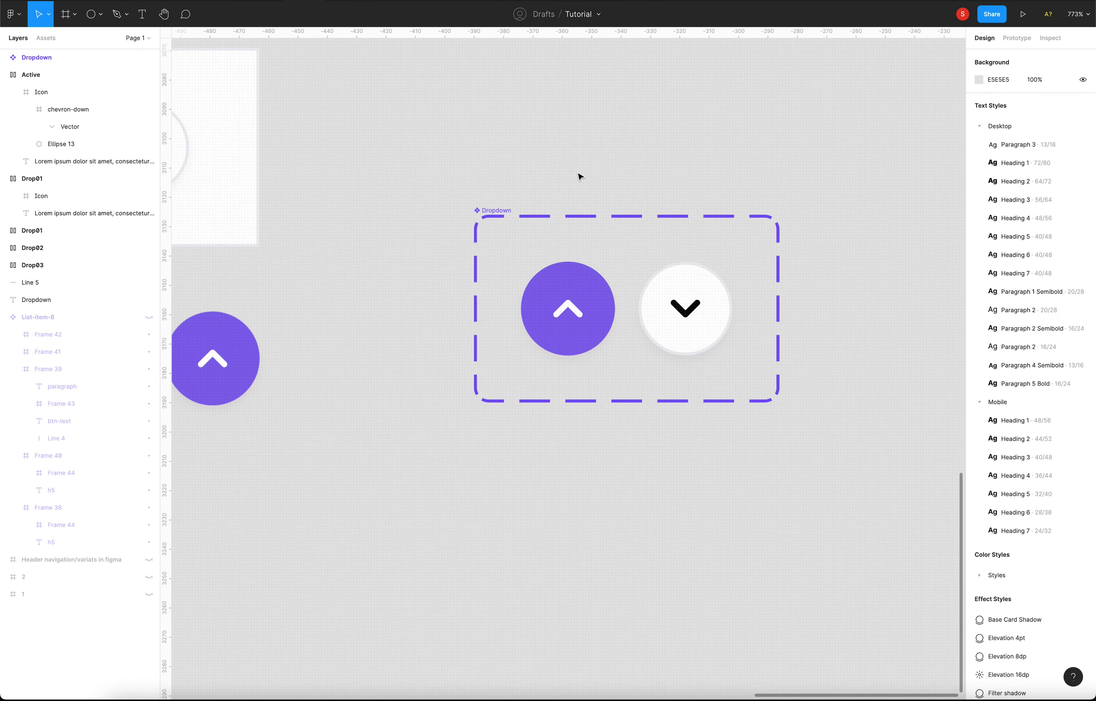
{"action": "scroll", "coordinate": [579, 176], "scroll_direction": "down", "scroll_amount": 10}
{"action": "scroll", "coordinate": [598, 221], "scroll_direction": "up", "scroll_amount": 3}
{"action": "scroll", "coordinate": [649, 237], "scroll_direction": "up", "scroll_amount": 3}
{"action": "left_click_drag", "start_coordinate": [666, 364], "coordinate": [711, 227]}
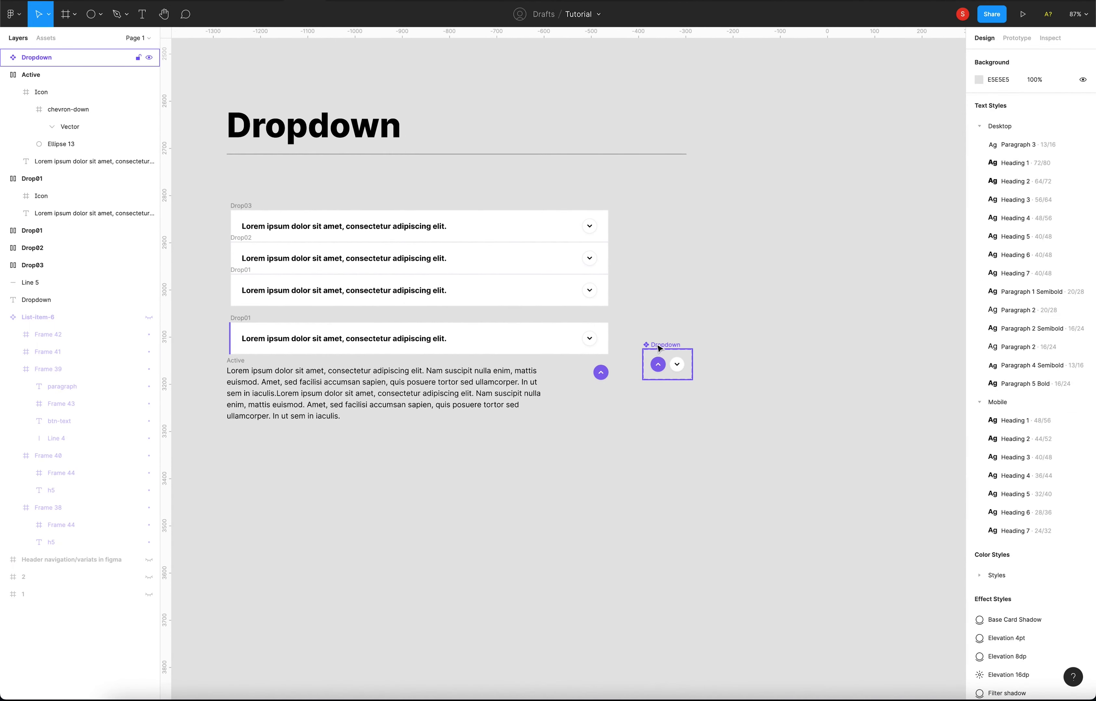
{"action": "left_click", "coordinate": [698, 321]}
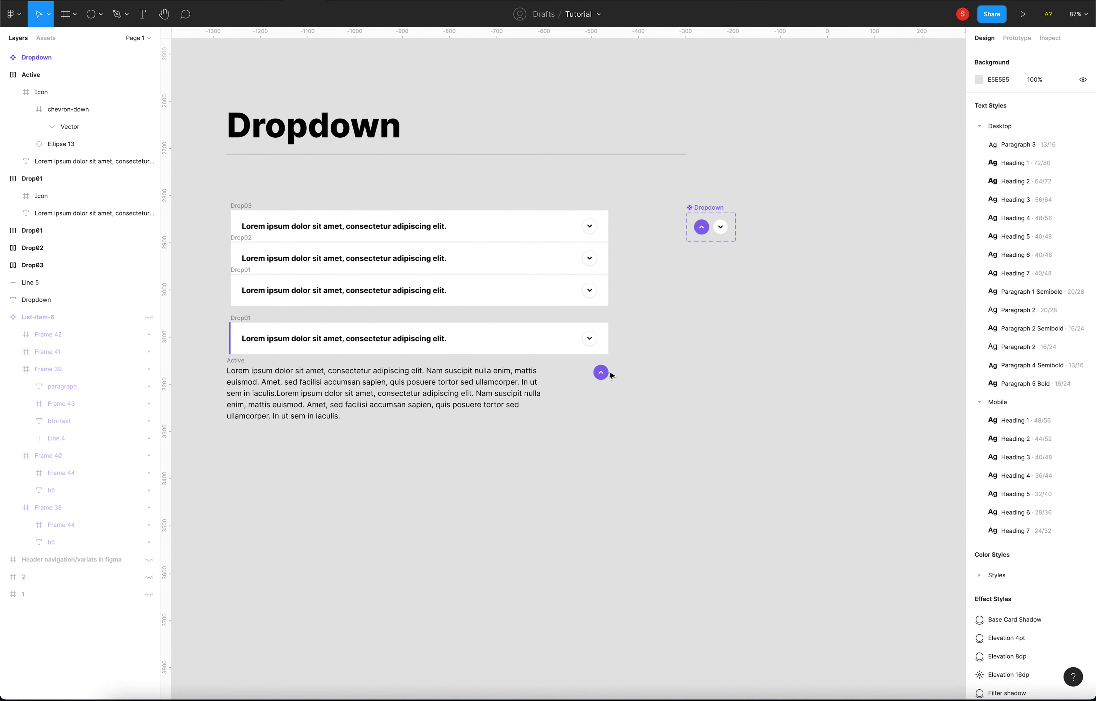
{"action": "left_click", "coordinate": [603, 374]}
{"action": "key", "text": "Delete"}
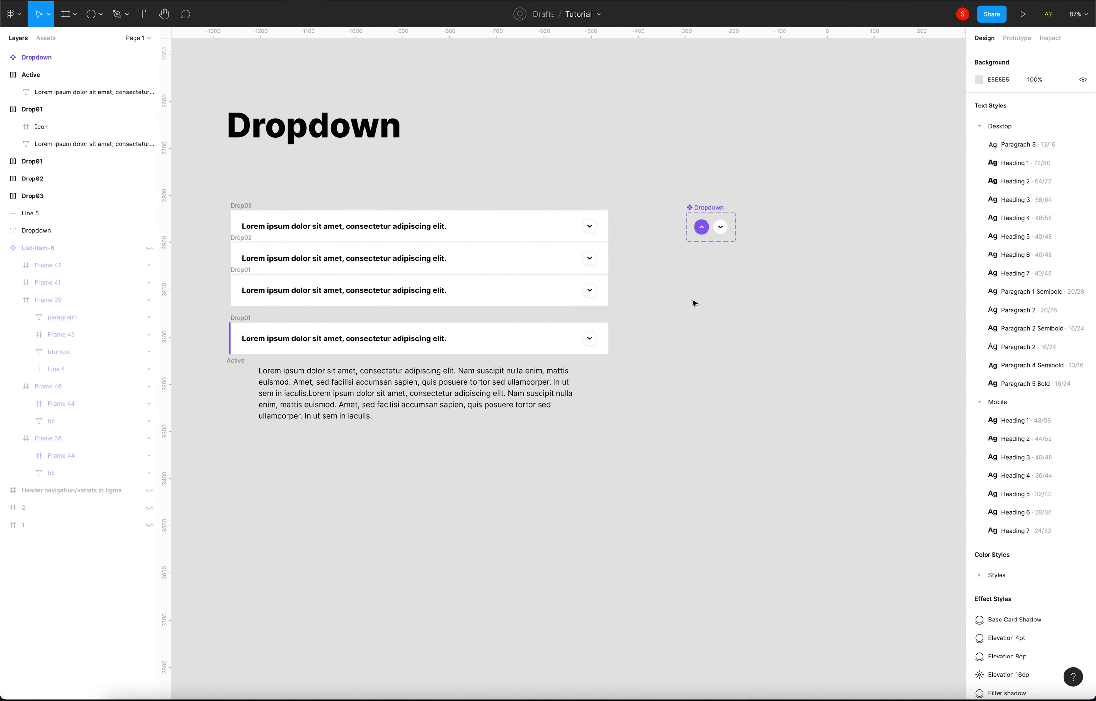
Step: Replace the Drop03 and Drop02 chevrons with Dropdown instances
{"action": "left_click", "coordinate": [702, 228]}
{"action": "left_click", "coordinate": [719, 228]}
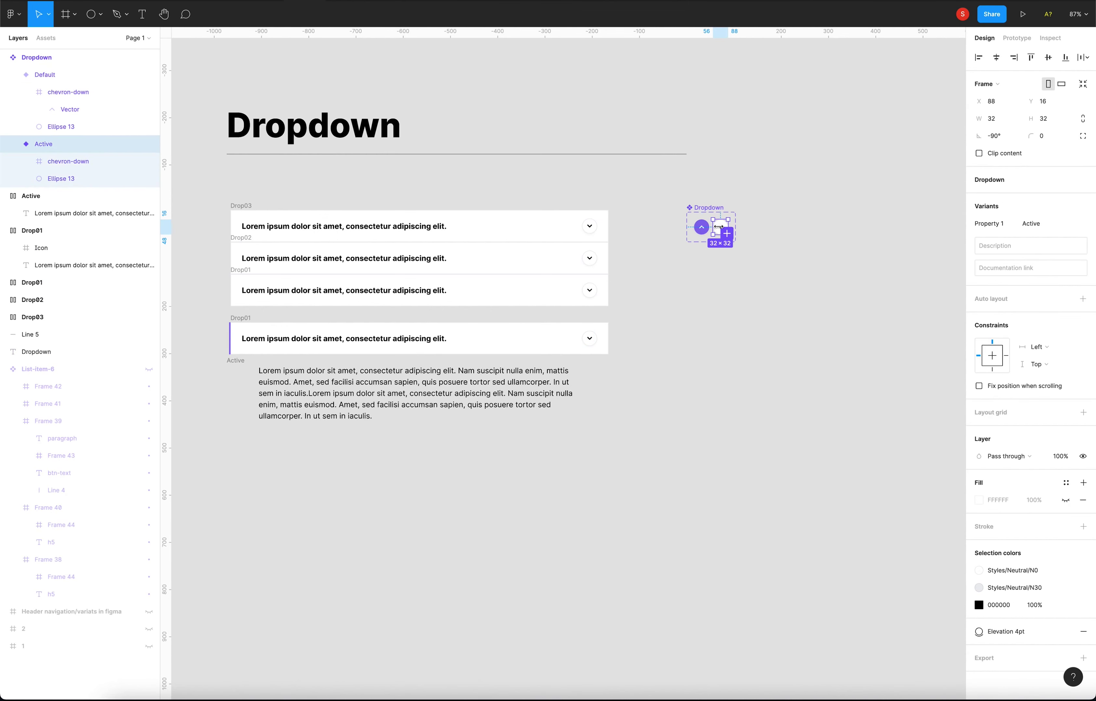
{"action": "left_click", "coordinate": [645, 278]}
{"action": "mouse_move", "coordinate": [720, 230]}
{"action": "left_mouse_down"}
{"action": "mouse_move", "coordinate": [691, 301]}
{"action": "mouse_move", "coordinate": [590, 233]}
{"action": "mouse_move", "coordinate": [591, 343]}
{"action": "left_mouse_up"}
{"action": "left_click", "coordinate": [589, 226]}
{"action": "left_click", "coordinate": [624, 248]}
{"action": "key", "text": "Delete"}
{"action": "left_click", "coordinate": [590, 228]}
{"action": "key", "text": "Delete"}
Step: Put a Dropdown instance in the Drop01 row and set Property 1 to the purple variant
{"action": "key", "text": "Delete"}
{"action": "left_click", "coordinate": [589, 290]}
{"action": "left_click", "coordinate": [590, 343]}
{"action": "key", "text": "Delete"}
{"action": "left_click", "coordinate": [590, 343]}
{"action": "left_click", "coordinate": [1033, 175]}
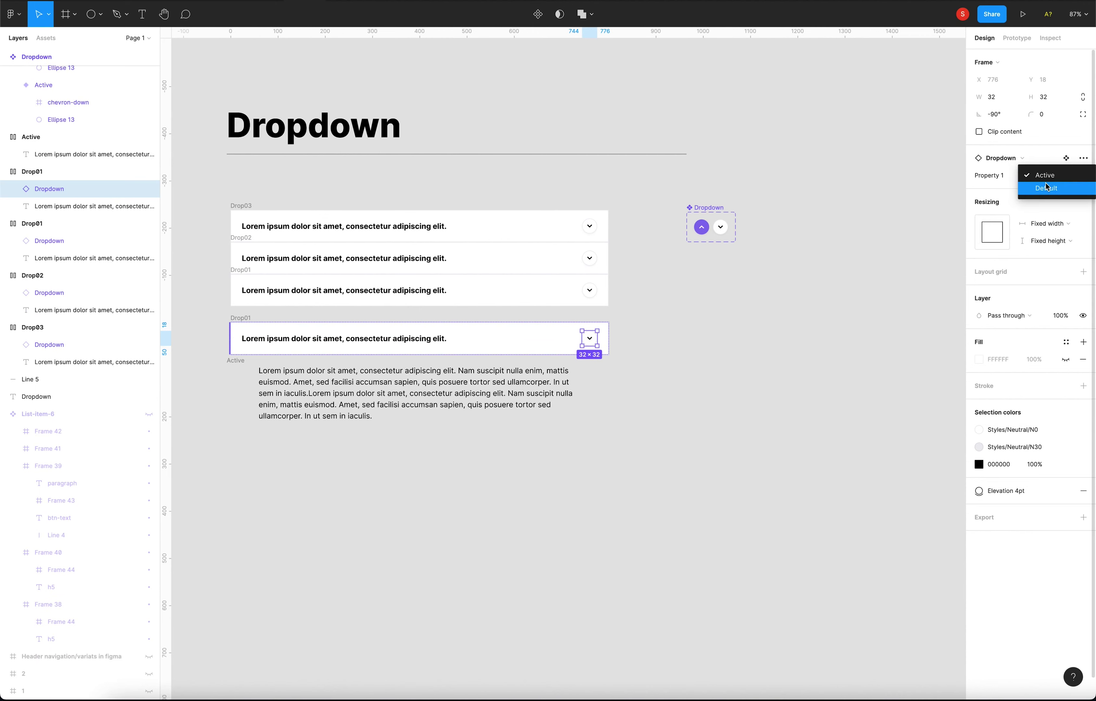
{"action": "left_click", "coordinate": [1054, 192]}
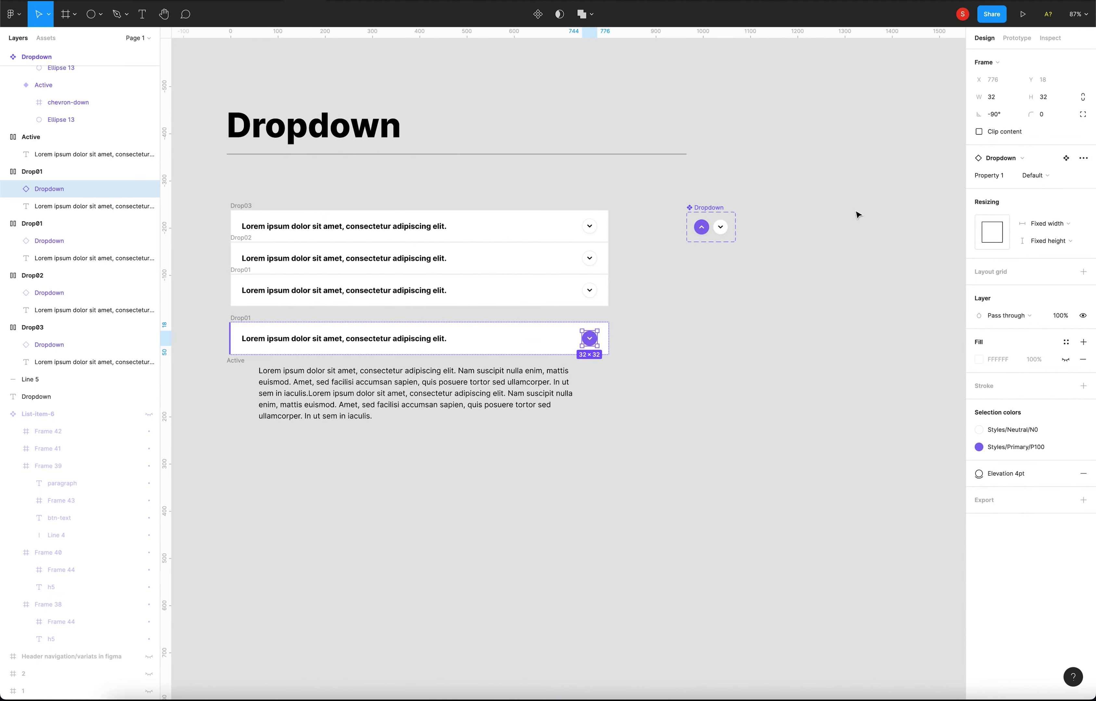
Step: Rename the variants so purple is Active and white is Default
{"action": "left_click", "coordinate": [702, 231]}
{"action": "scroll", "coordinate": [711, 230], "scroll_direction": "up", "scroll_amount": 10}
{"action": "type", "text": "Active"}
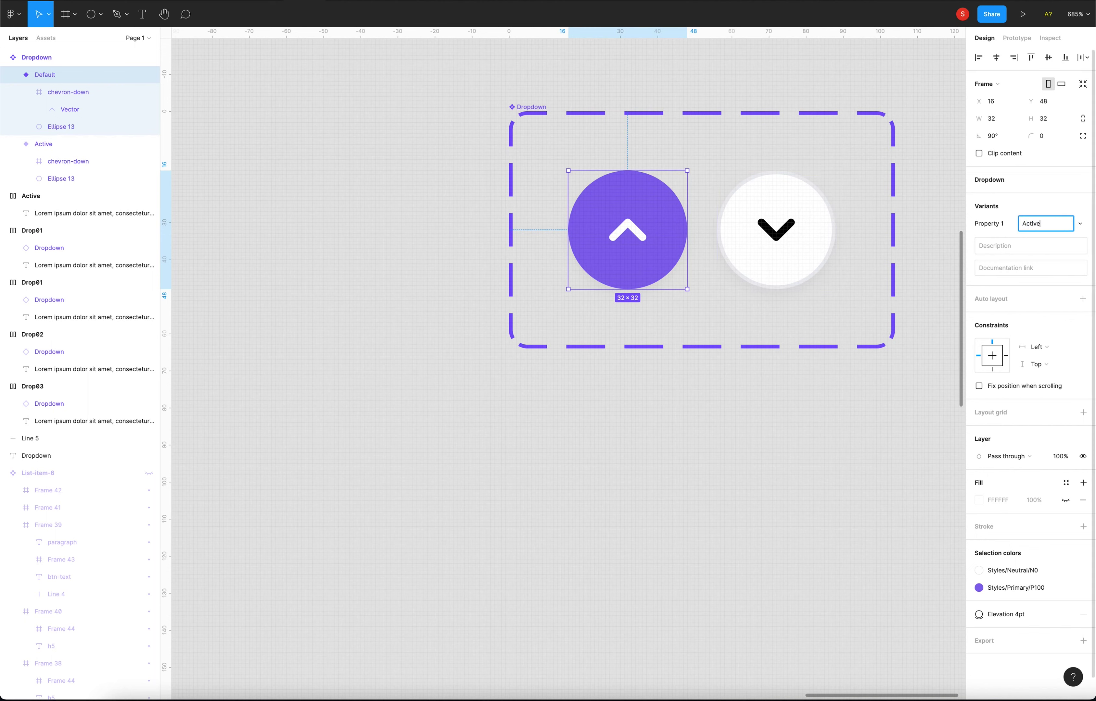
{"action": "left_click", "coordinate": [802, 249]}
{"action": "type", "text": "Default"}
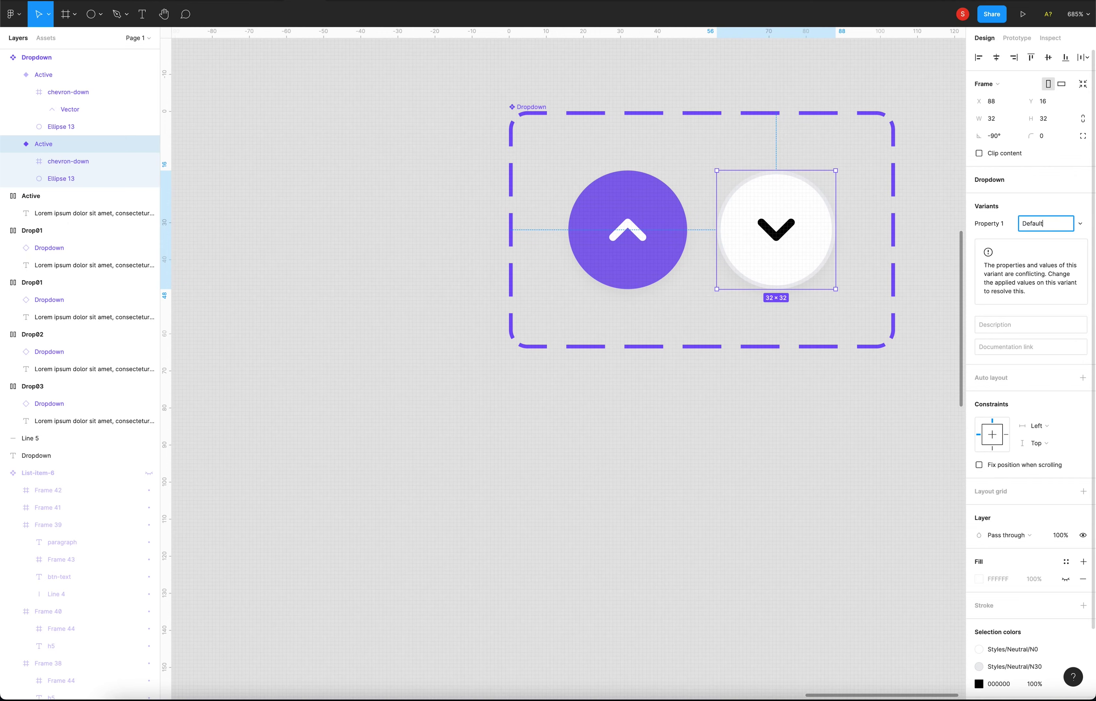
{"action": "key", "text": "Return"}
Step: Pan back to the rows and select the purple chevron in Drop01
{"action": "left_click", "coordinate": [399, 249]}
{"action": "scroll", "coordinate": [433, 269], "scroll_direction": "down", "scroll_amount": 10}
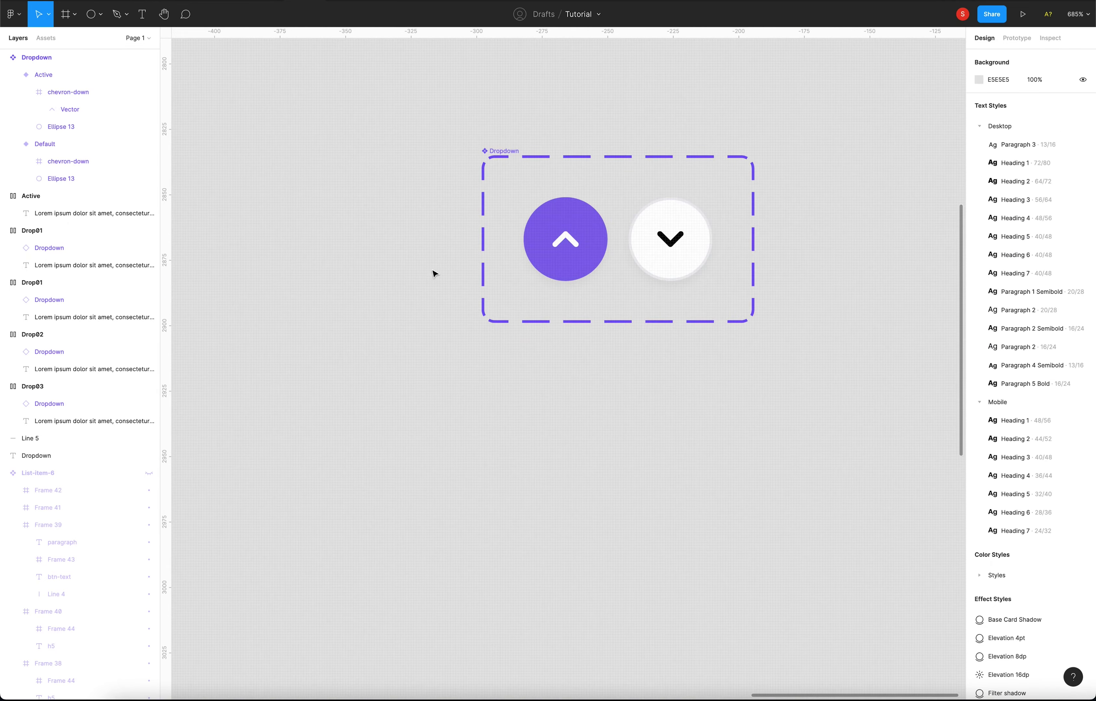
{"action": "scroll", "coordinate": [442, 332], "scroll_direction": "left", "scroll_amount": 5}
{"action": "scroll", "coordinate": [557, 360], "scroll_direction": "up", "scroll_amount": 2}
{"action": "scroll", "coordinate": [569, 325], "scroll_direction": "up", "scroll_amount": 2}
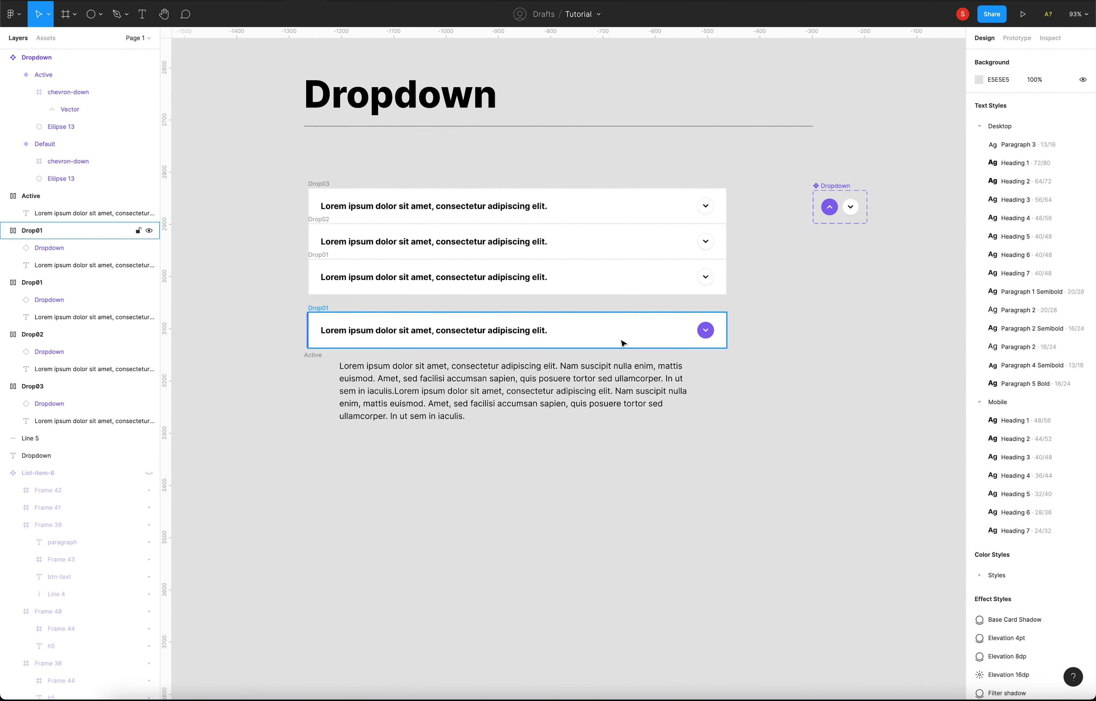
{"action": "left_click", "coordinate": [718, 325]}
Step: Flip the chevron to point up and nudge the Active frame under the expanded row
{"action": "right_click", "coordinate": [710, 324]}
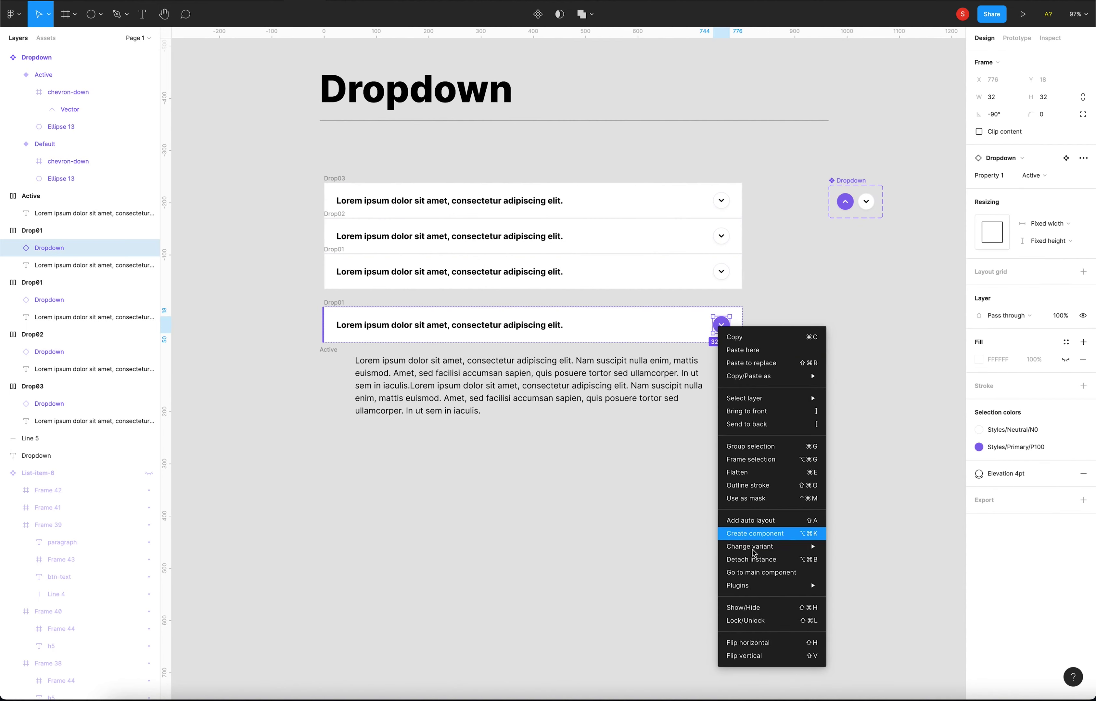
{"action": "left_click", "coordinate": [773, 657]}
{"action": "left_click", "coordinate": [762, 511]}
{"action": "left_click_drag", "start_coordinate": [328, 350], "coordinate": [334, 357]}
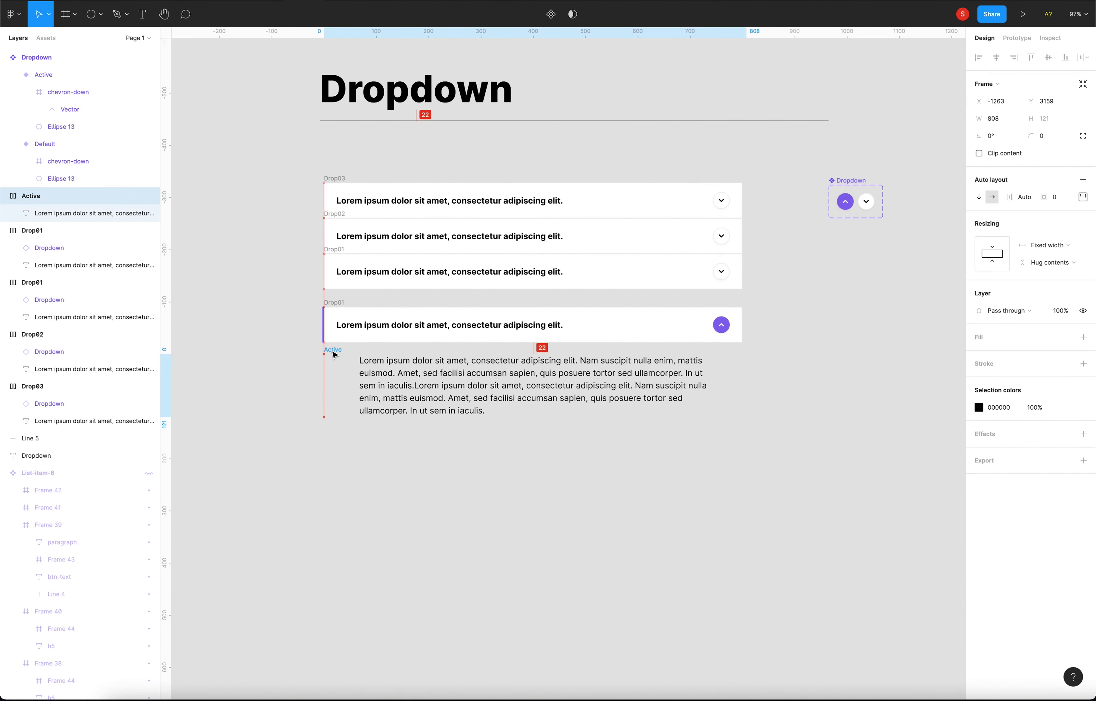
{"action": "left_click", "coordinate": [341, 472]}
Step: Give the Active frame a white Styles/Neutral/N0 fill
{"action": "key", "text": "shift+0"}
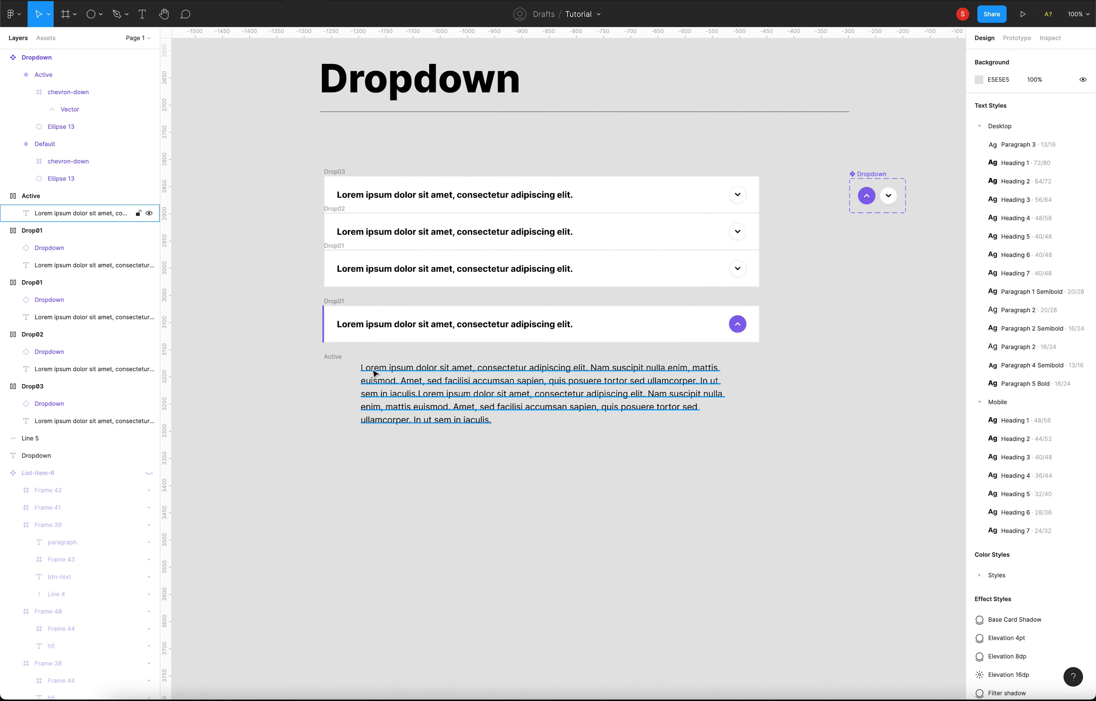
{"action": "left_click", "coordinate": [338, 358]}
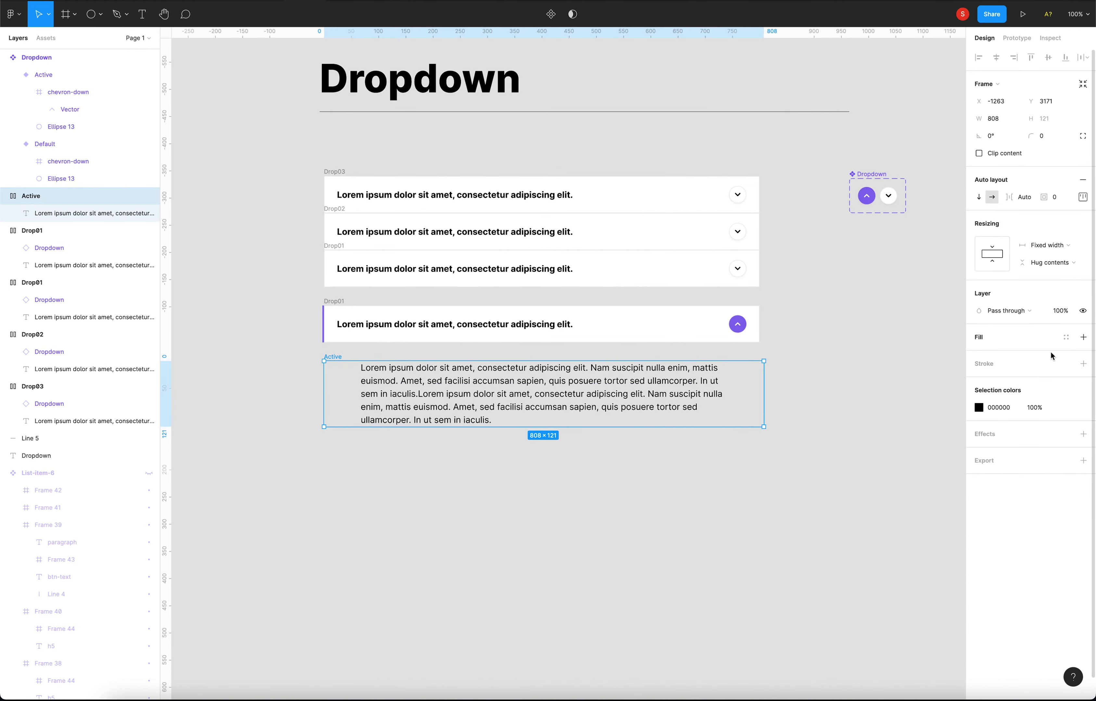
{"action": "left_click", "coordinate": [1065, 337]}
{"action": "left_click", "coordinate": [1054, 449]}
{"action": "left_click", "coordinate": [392, 400]}
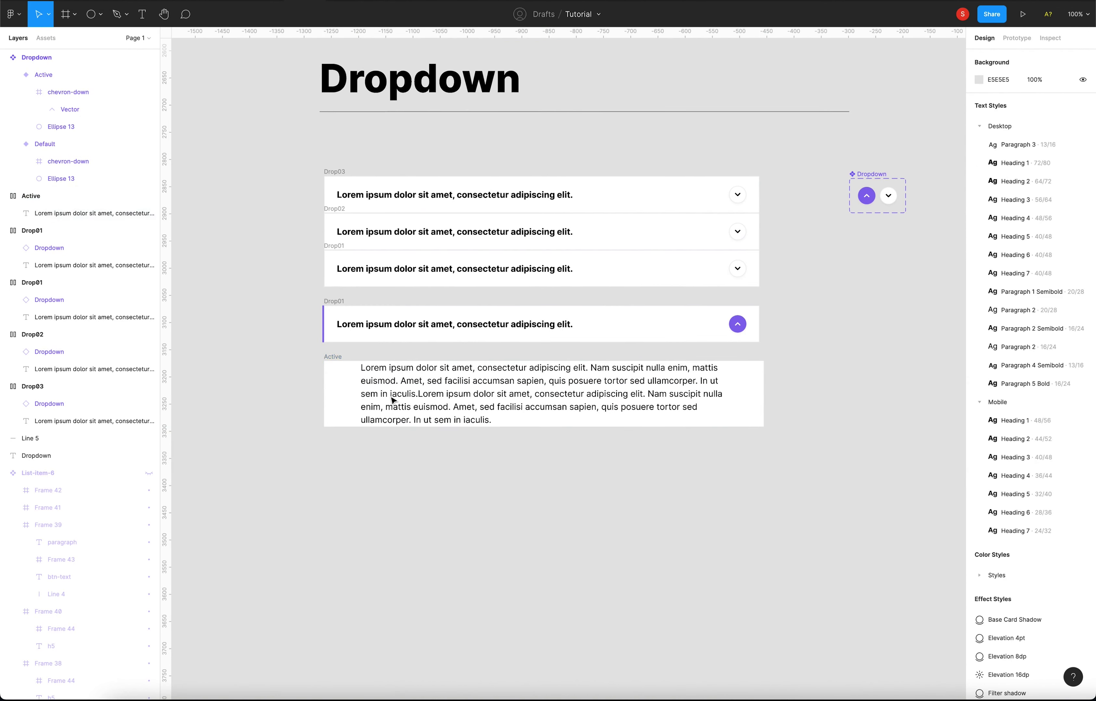
Step: Copy Drop01's purple drop shadow effect and paste it onto the Active content panel
{"action": "left_click", "coordinate": [332, 307]}
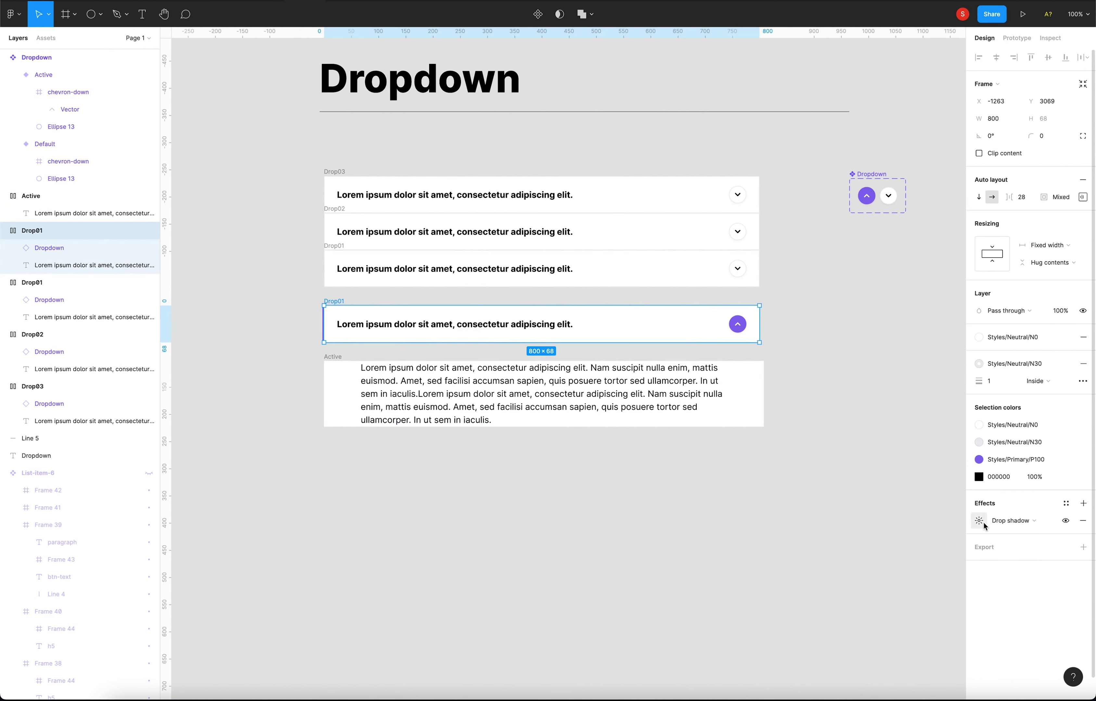
{"action": "left_click", "coordinate": [970, 522]}
{"action": "key", "text": "ctrl+c"}
{"action": "left_click", "coordinate": [543, 397]}
{"action": "key", "text": "ctrl+v"}
{"action": "left_click", "coordinate": [501, 515]}
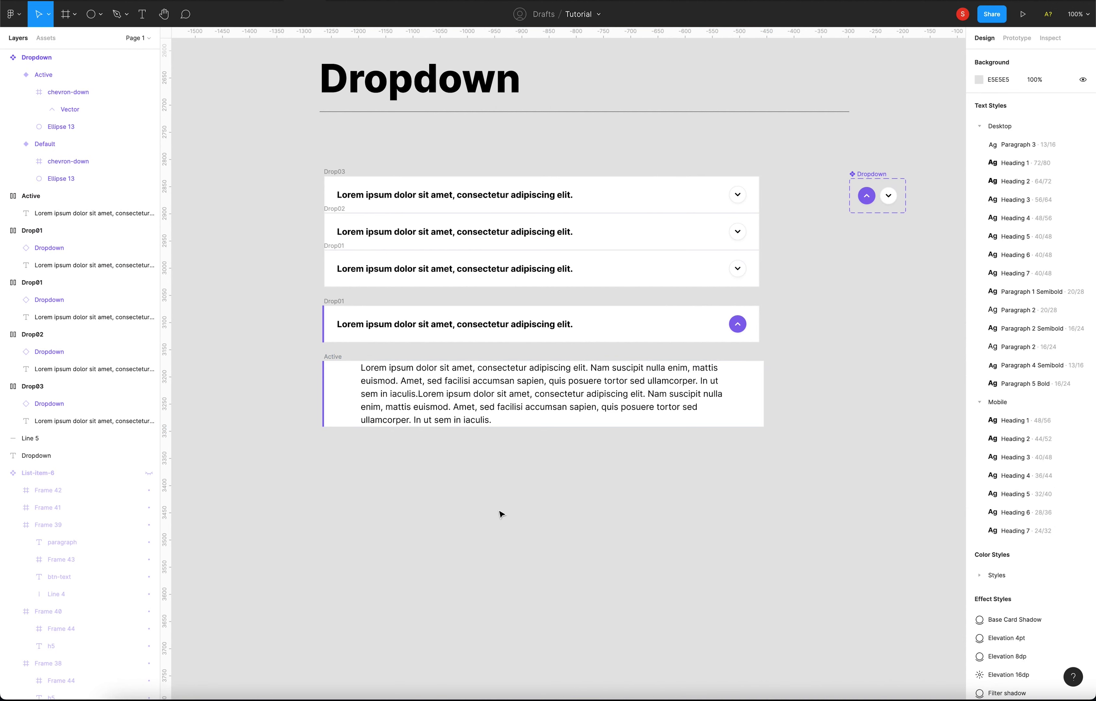
{"action": "left_click", "coordinate": [334, 354]}
{"action": "left_click", "coordinate": [341, 487]}
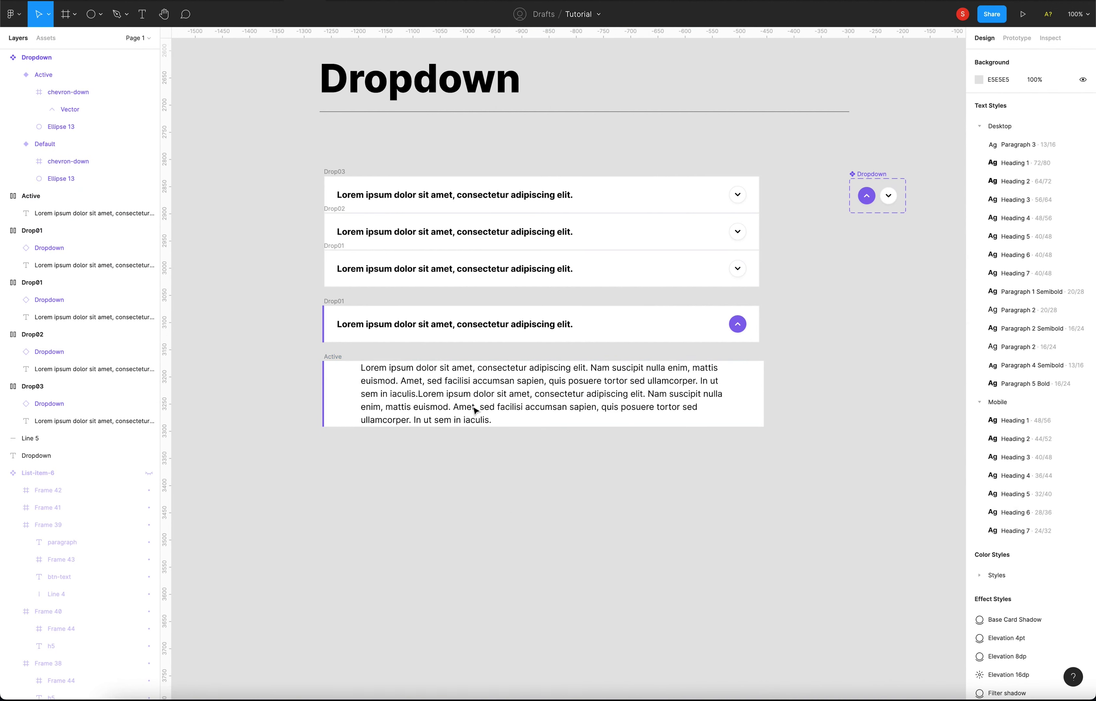
{"action": "left_click", "coordinate": [357, 362]}
{"action": "left_click", "coordinate": [1083, 198]}
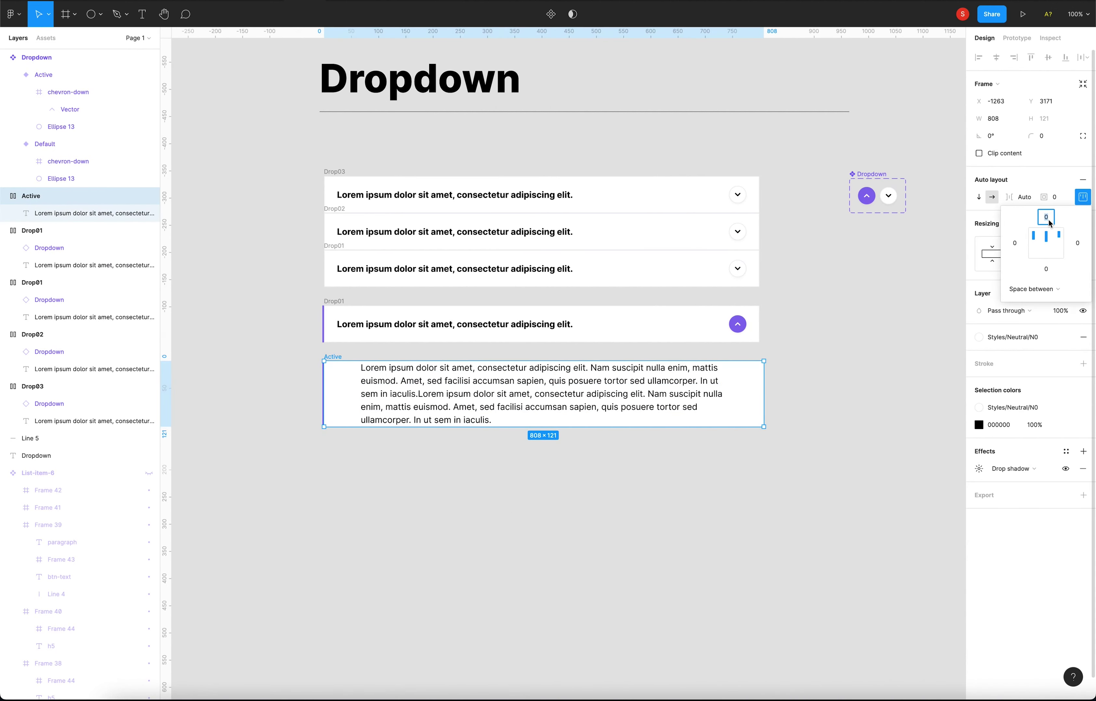
Step: Set the Active panel's padding to 24 top and 48 bottom
{"action": "left_click", "coordinate": [1049, 270]}
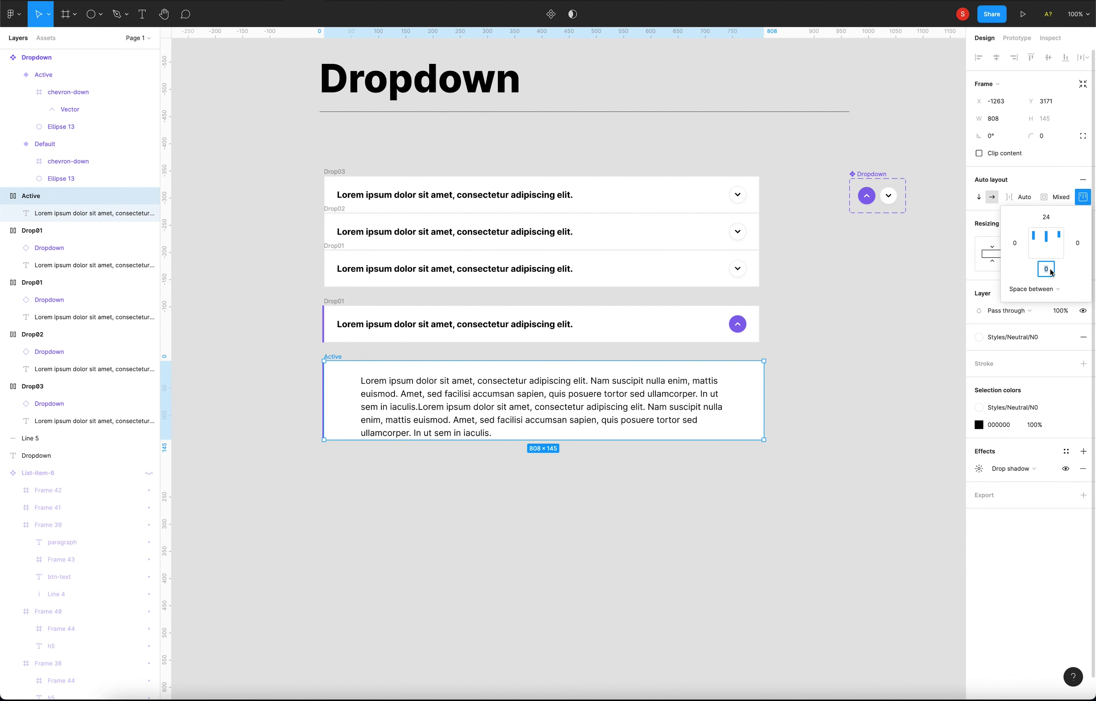
{"action": "type", "text": "48"}
{"action": "key", "text": "Return"}
{"action": "left_click", "coordinate": [585, 513]}
{"action": "left_click", "coordinate": [352, 364]}
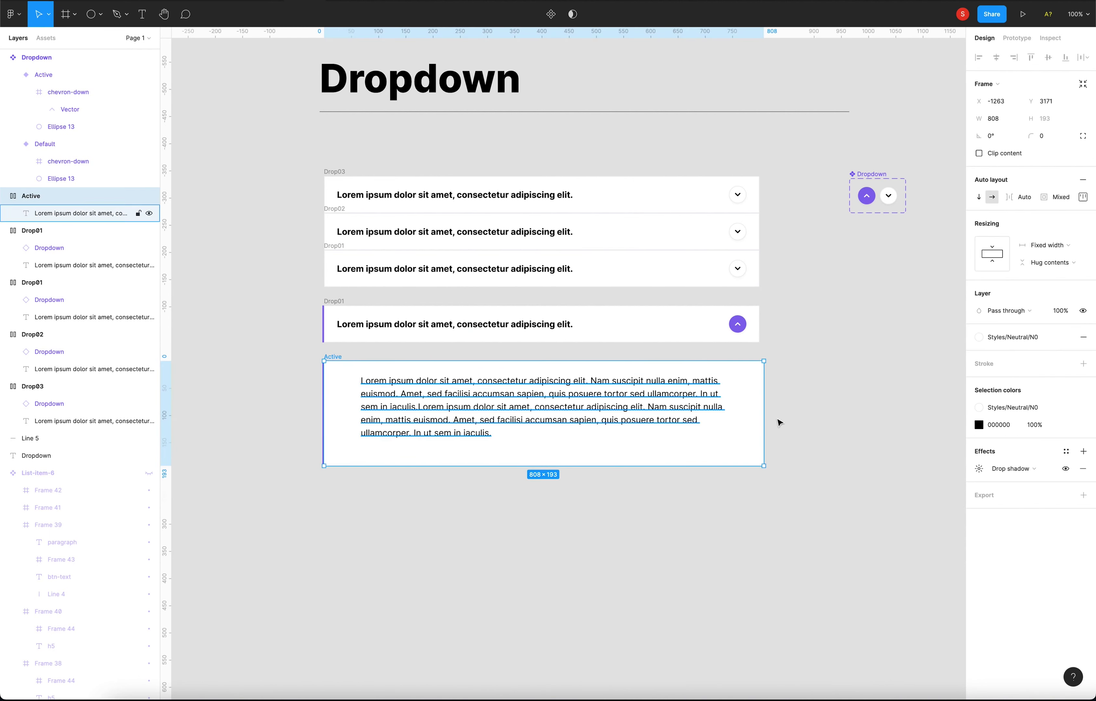
Step: Fill the Active panel with the light grey Styles/Neutral/N30 colour style
{"action": "left_click", "coordinate": [983, 338]}
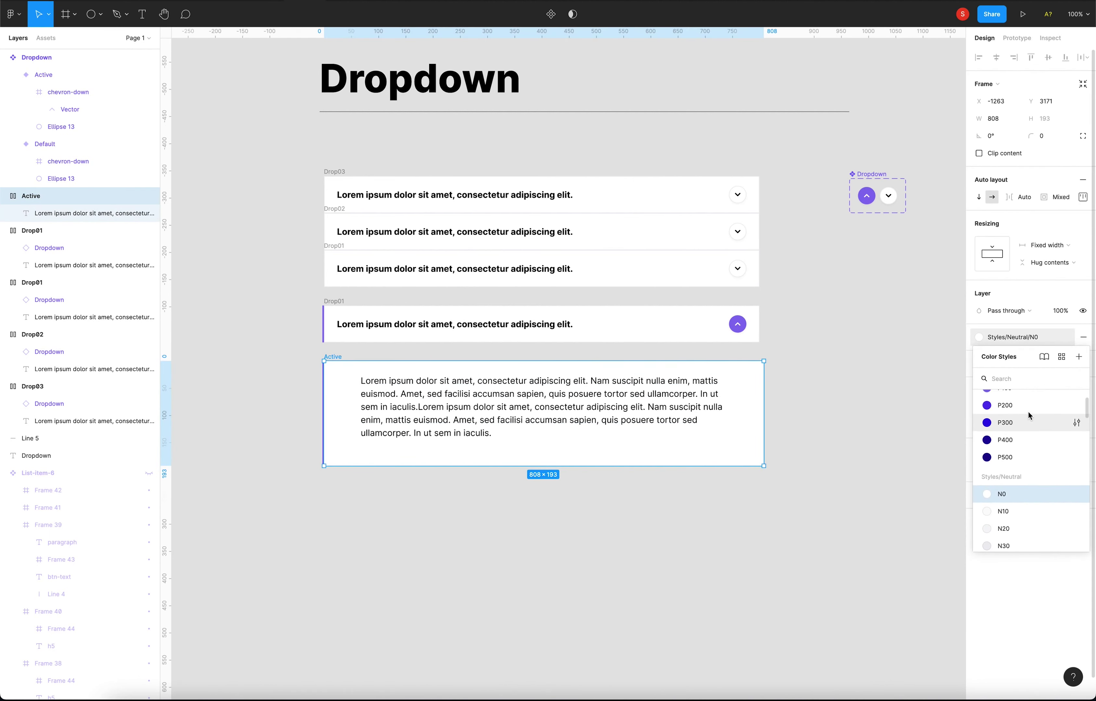
{"action": "left_click", "coordinate": [1030, 413]}
{"action": "left_click", "coordinate": [834, 466]}
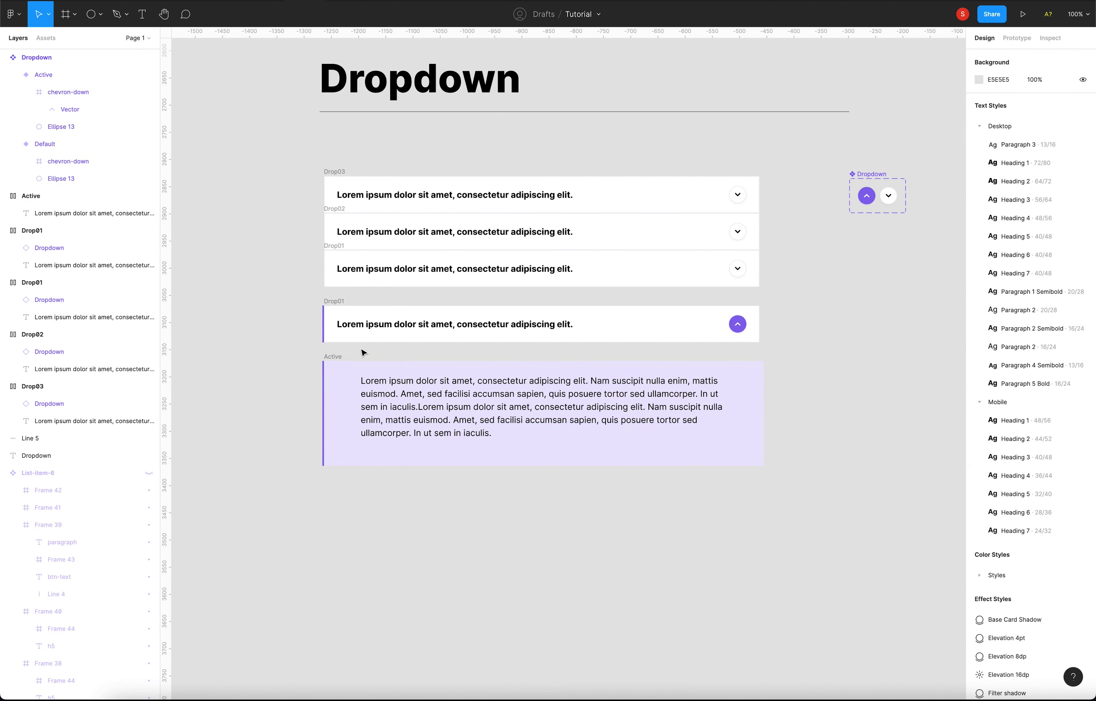
{"action": "left_click", "coordinate": [992, 340]}
{"action": "scroll", "coordinate": [1042, 460], "scroll_direction": "down", "scroll_amount": 3}
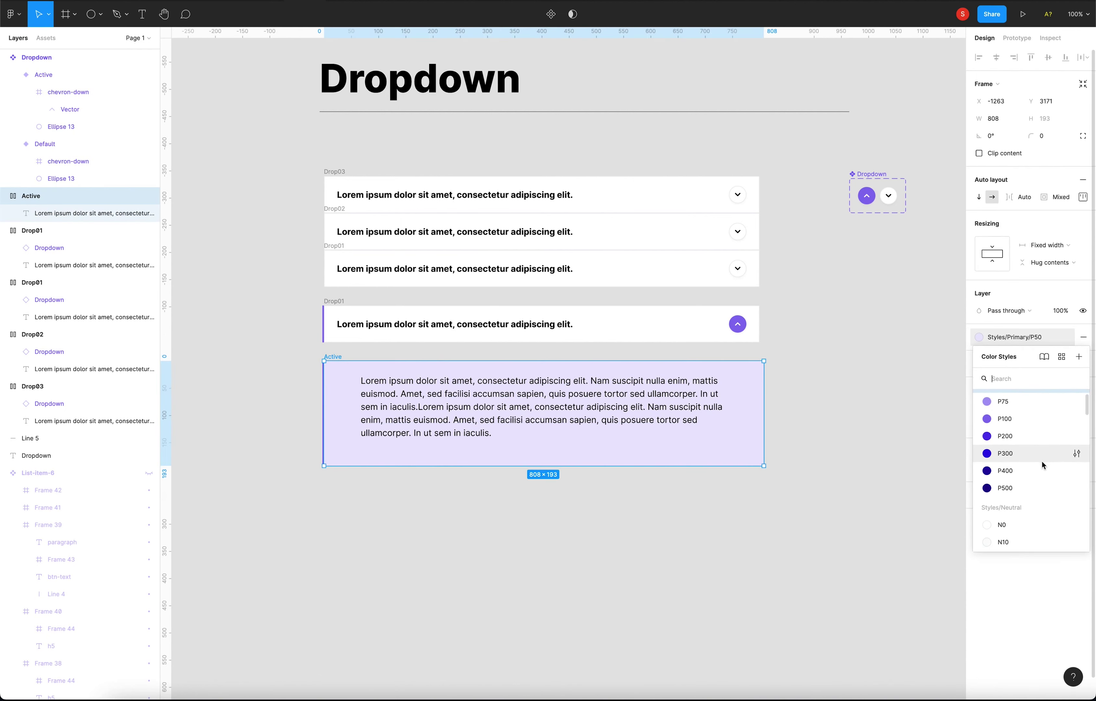
{"action": "scroll", "coordinate": [1027, 479], "scroll_direction": "down", "scroll_amount": 2}
{"action": "left_click", "coordinate": [1018, 485]}
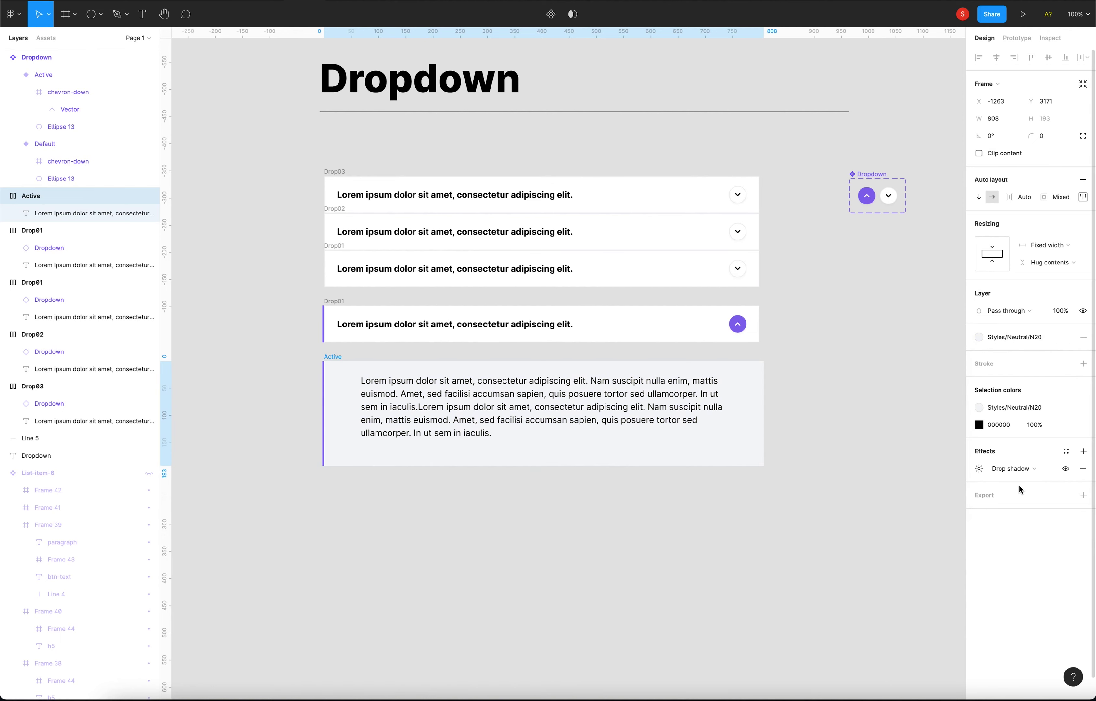
{"action": "left_click", "coordinate": [979, 339]}
{"action": "left_click", "coordinate": [1013, 472]}
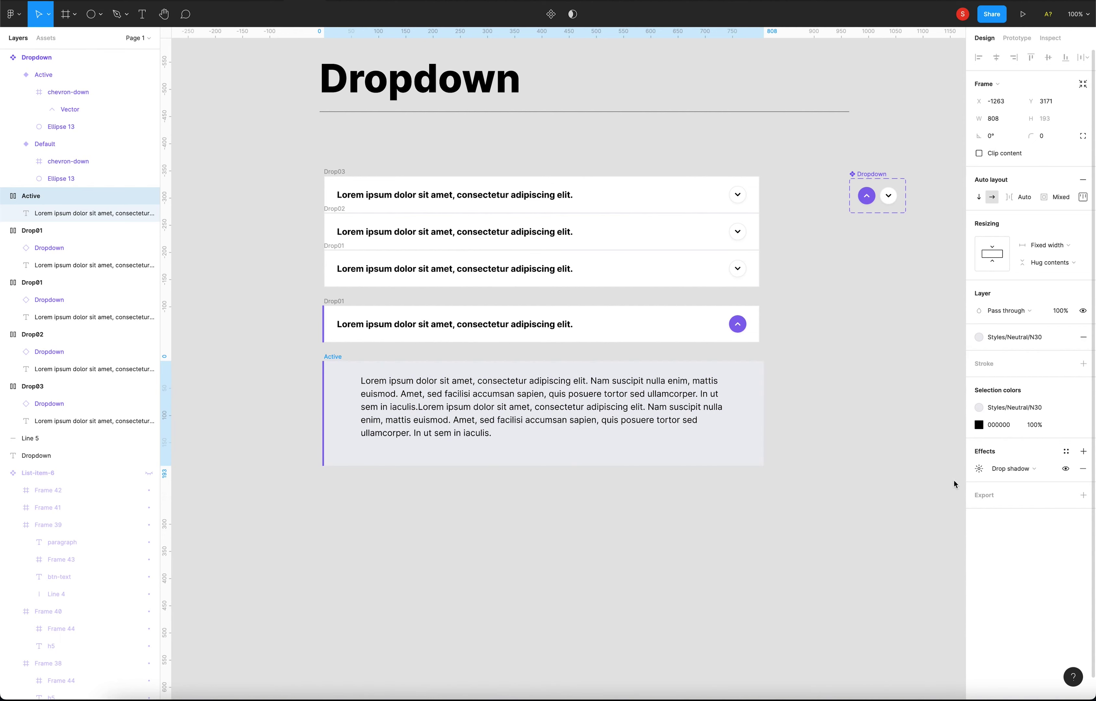
Step: Rename the expanded Drop01 row to Drop/Active
{"action": "left_click", "coordinate": [669, 524]}
{"action": "scroll", "coordinate": [352, 369], "scroll_direction": "up", "scroll_amount": 3}
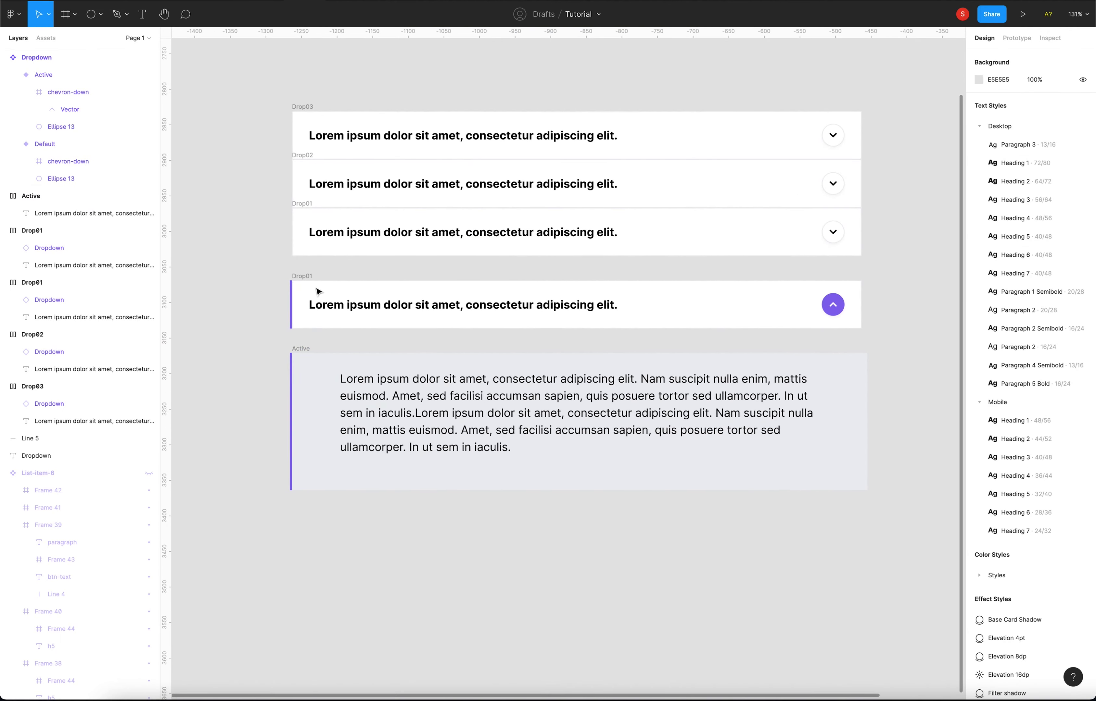
{"action": "left_click", "coordinate": [306, 277]}
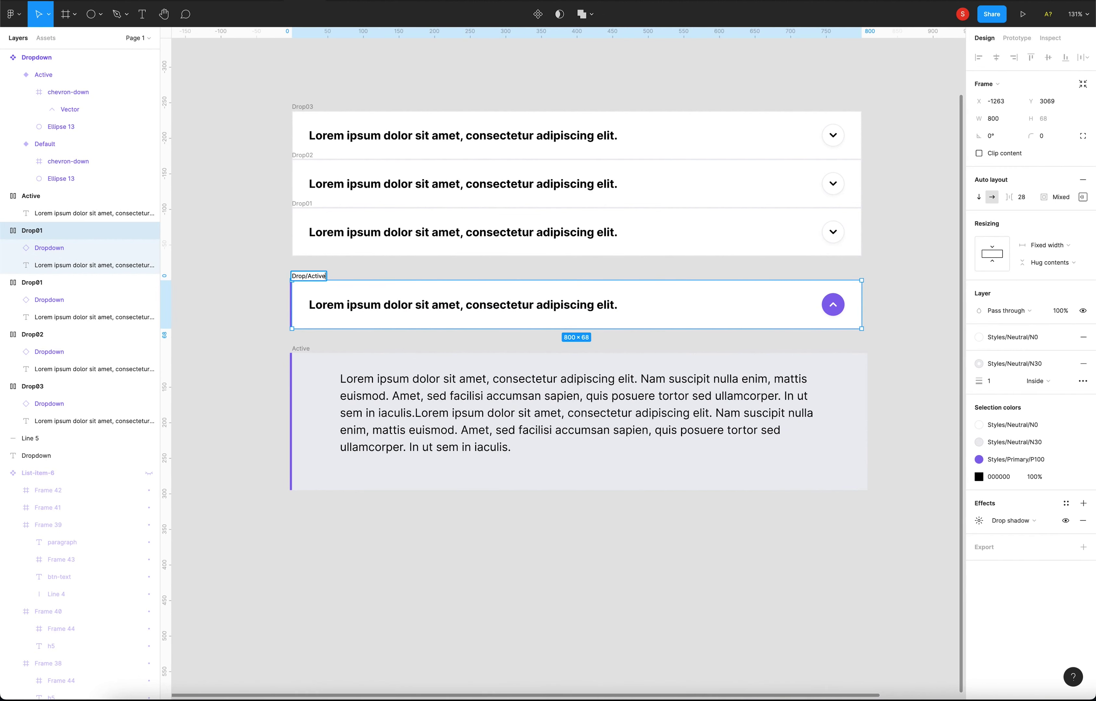
{"action": "left_click", "coordinate": [239, 307]}
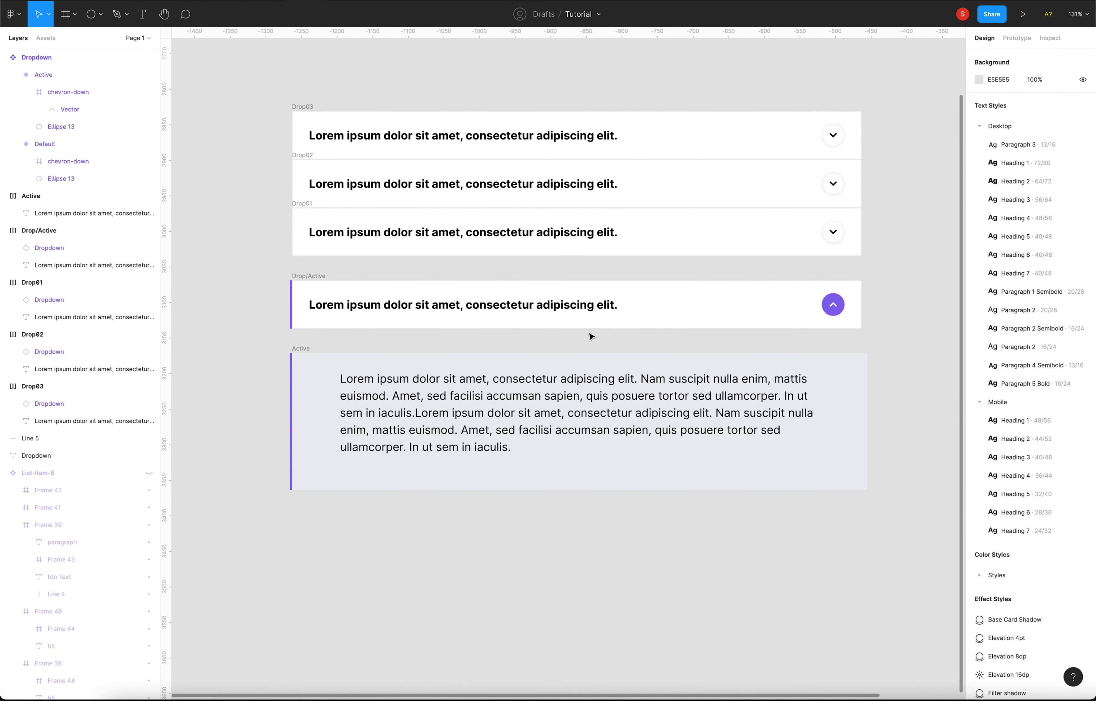
Step: Set the Active panel's width to 800
{"action": "left_click", "coordinate": [302, 350]}
{"action": "left_click", "coordinate": [993, 121]}
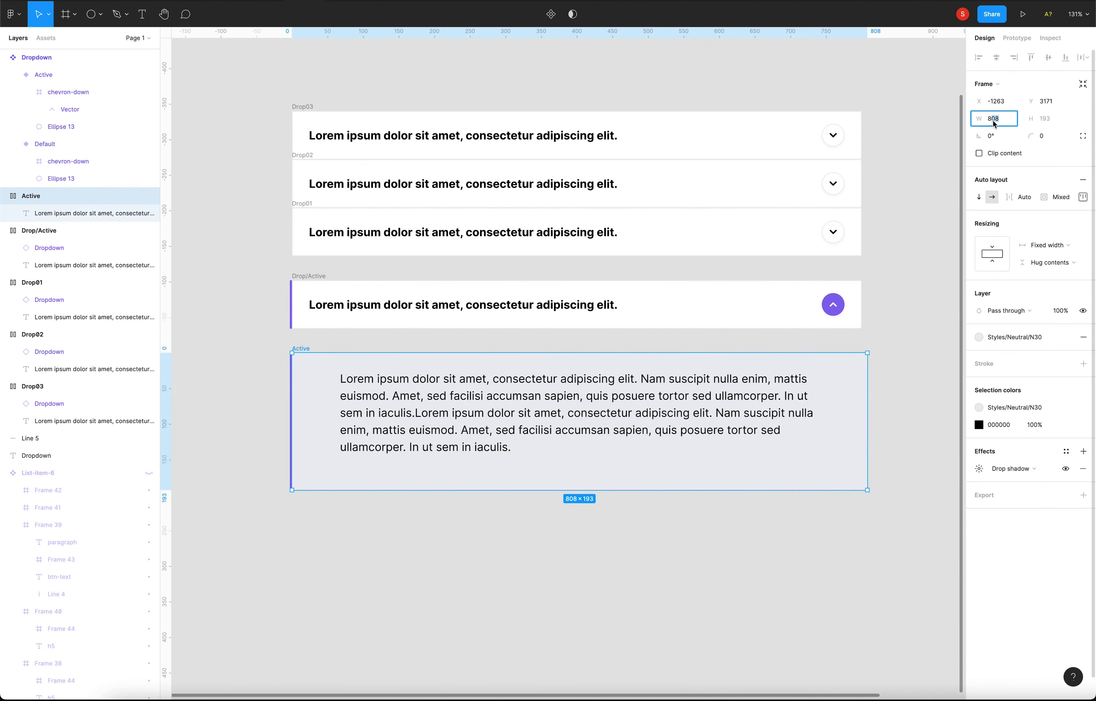
{"action": "type", "text": "800"}
{"action": "key", "text": "Return"}
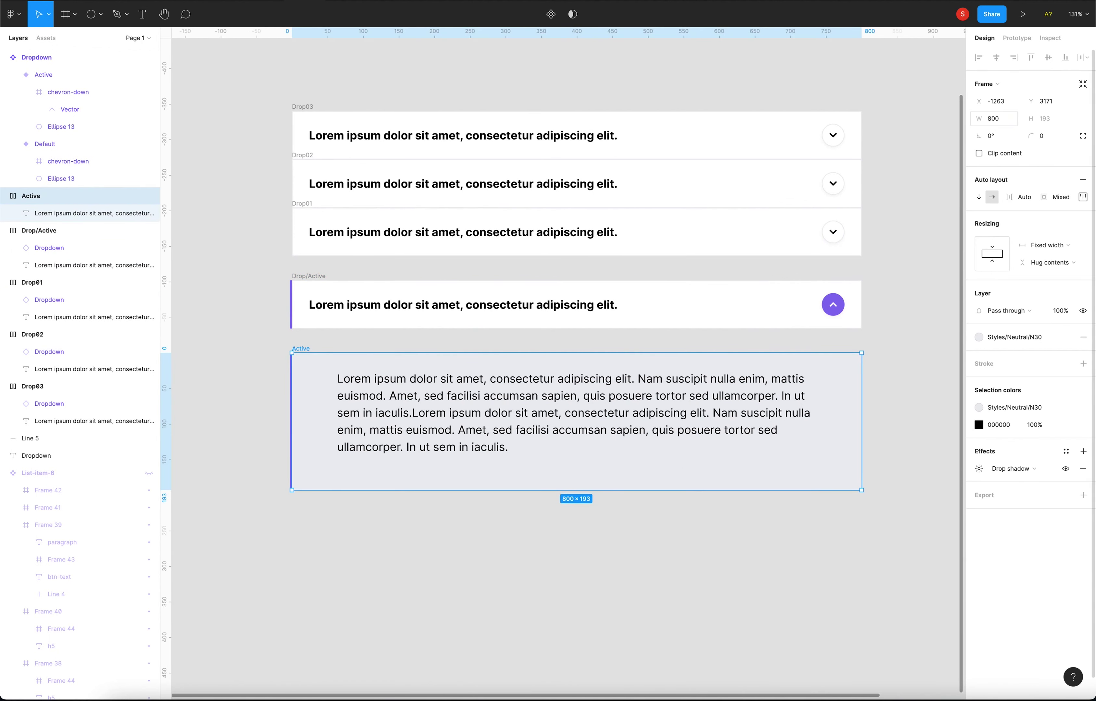
Step: Wrap Drop/Active and the Active panel in a vertical auto-layout frame with 0 spacing
{"action": "left_click", "coordinate": [300, 278]}
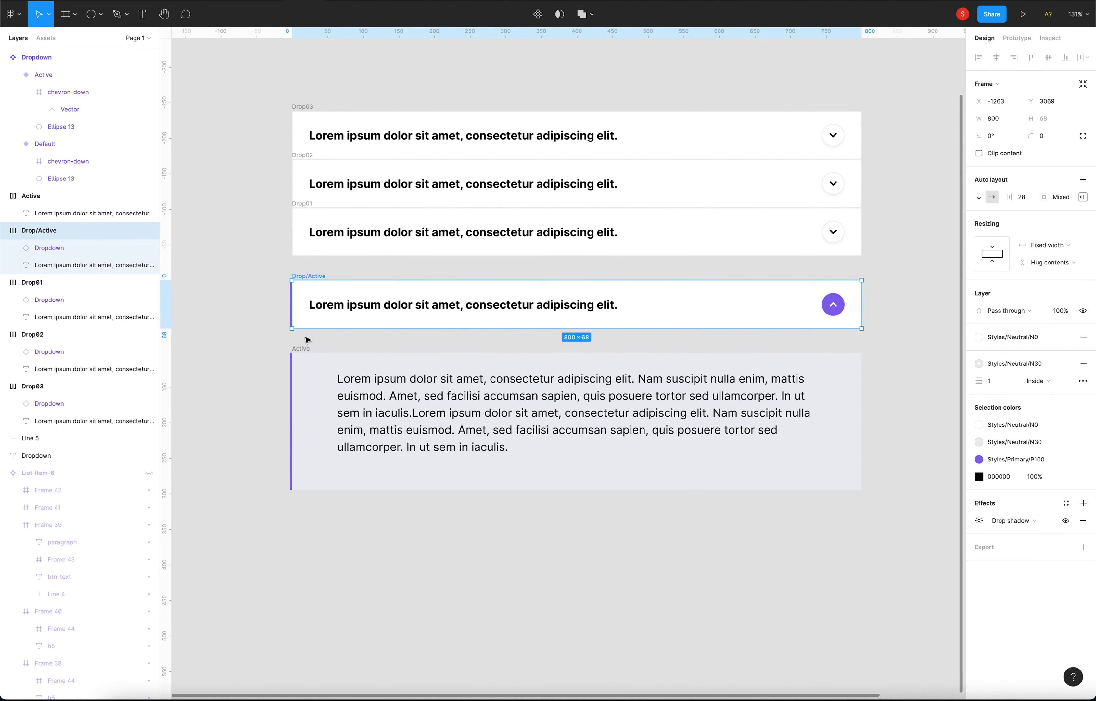
{"action": "left_click", "coordinate": [302, 351], "text": "shift"}
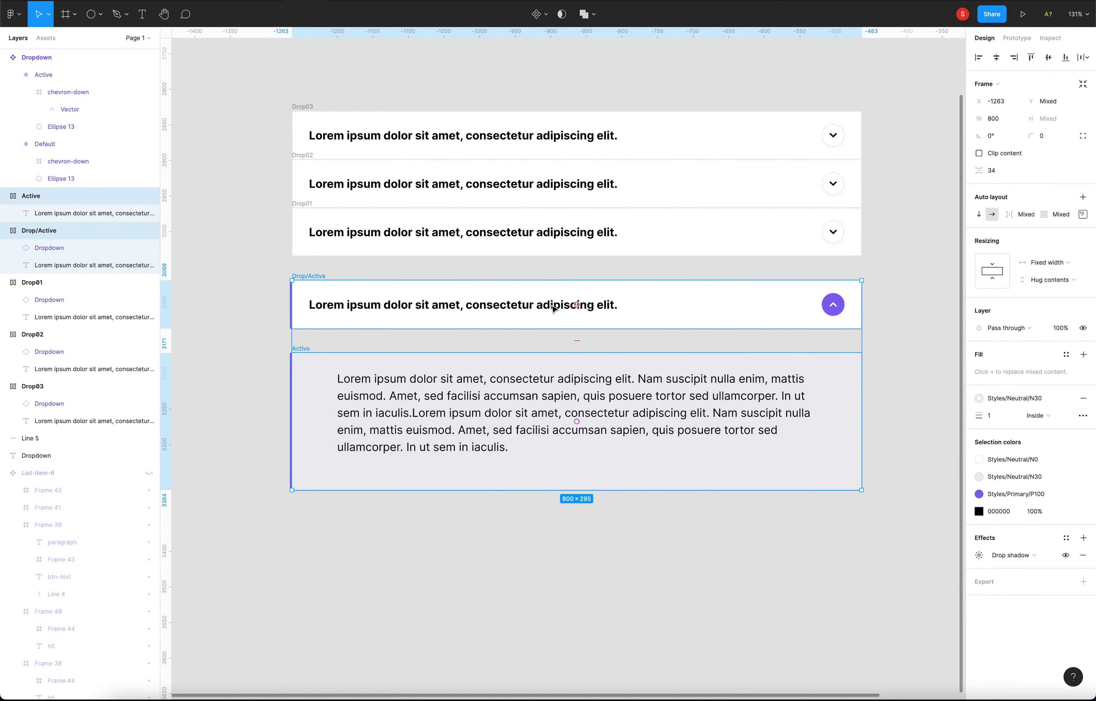
{"action": "left_click", "coordinate": [275, 320]}
{"action": "left_click", "coordinate": [302, 350]}
{"action": "left_click", "coordinate": [312, 279], "text": "shift"}
{"action": "key", "text": "shift+a"}
{"action": "left_click", "coordinate": [1021, 197]}
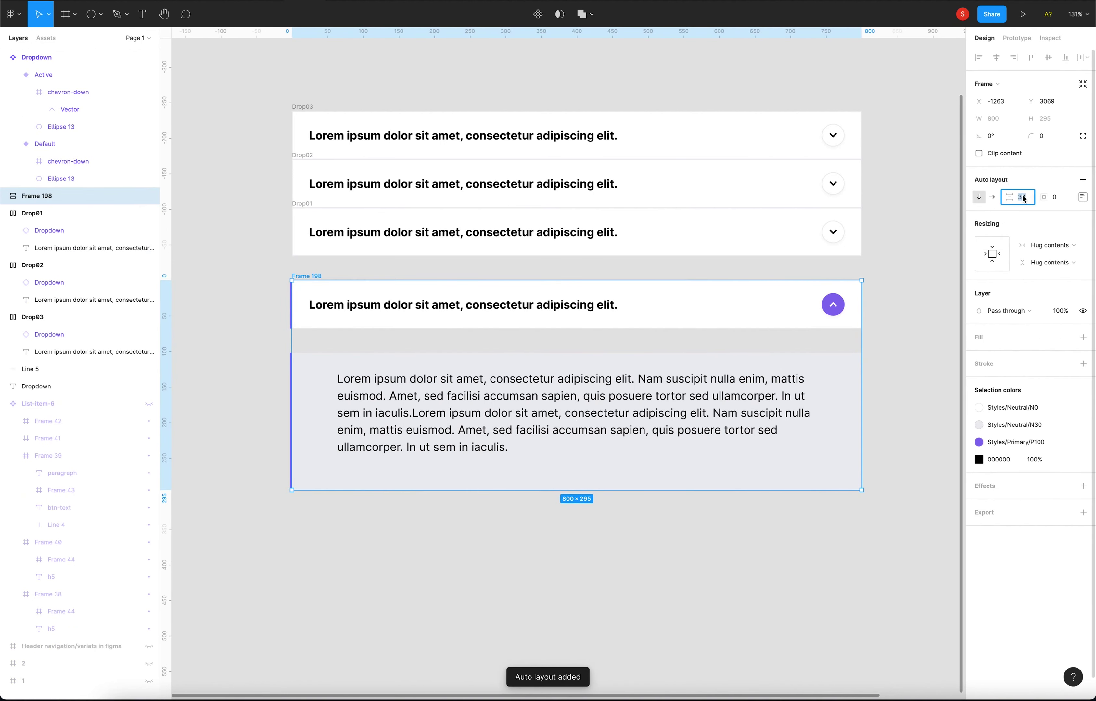
{"action": "type", "text": "0"}
{"action": "key", "text": "Return"}
Step: Name the new wrapping frame Dropdown/Active
{"action": "left_click", "coordinate": [355, 276]}
{"action": "left_click", "coordinate": [309, 275]}
{"action": "type", "text": "Dropdown/Active"}
{"action": "key", "text": "Return"}
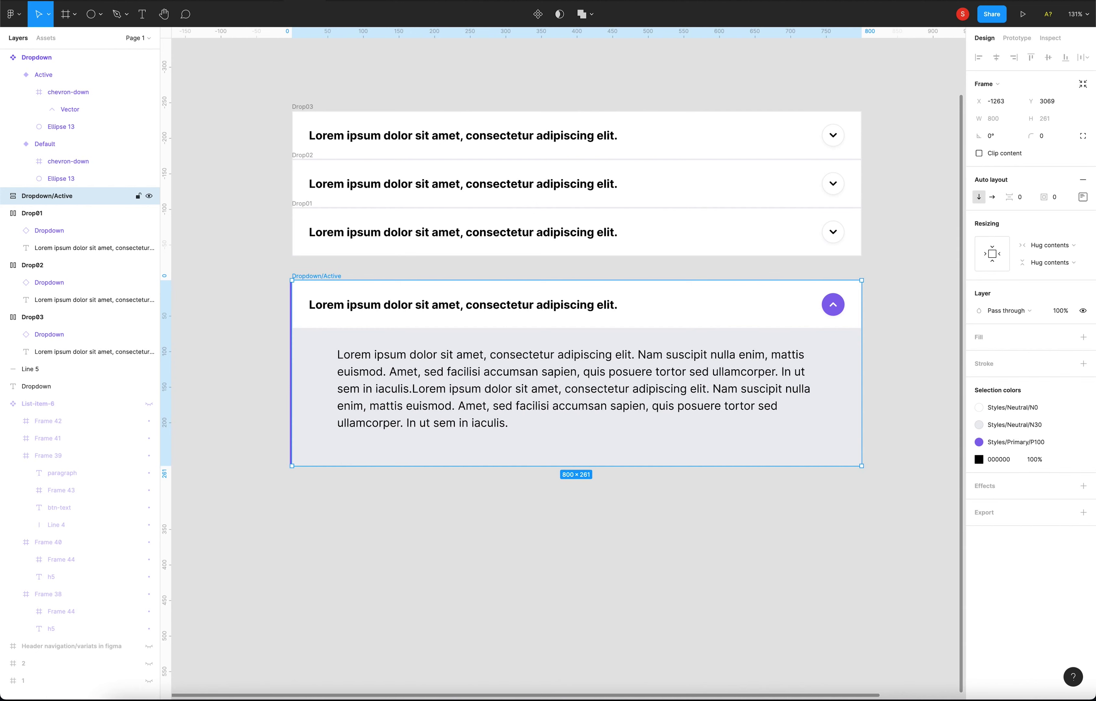
{"action": "left_click", "coordinate": [247, 258]}
Step: Stack Drop01–Drop03 and Dropdown/Active into Frame 198 with 0 item spacing
{"action": "mouse_move", "coordinate": [271, 99]}
{"action": "left_mouse_down"}
{"action": "mouse_move", "coordinate": [894, 281]}
{"action": "mouse_move", "coordinate": [885, 560]}
{"action": "left_mouse_up"}
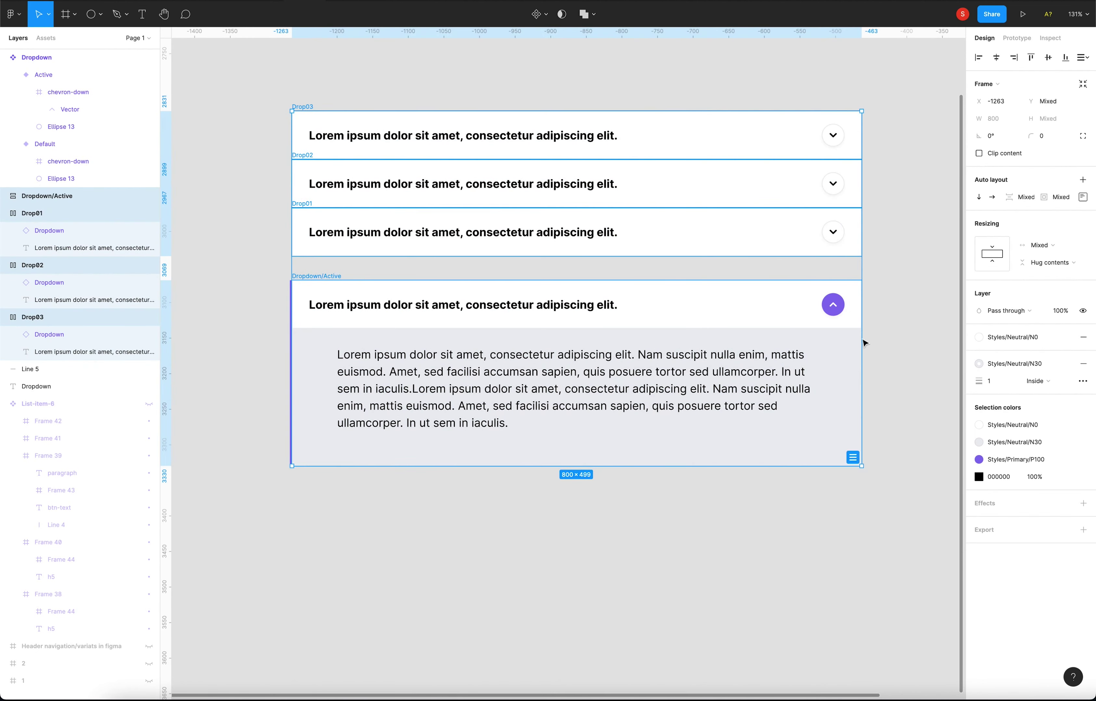
{"action": "left_click", "coordinate": [1082, 180]}
{"action": "left_click", "coordinate": [1032, 201]}
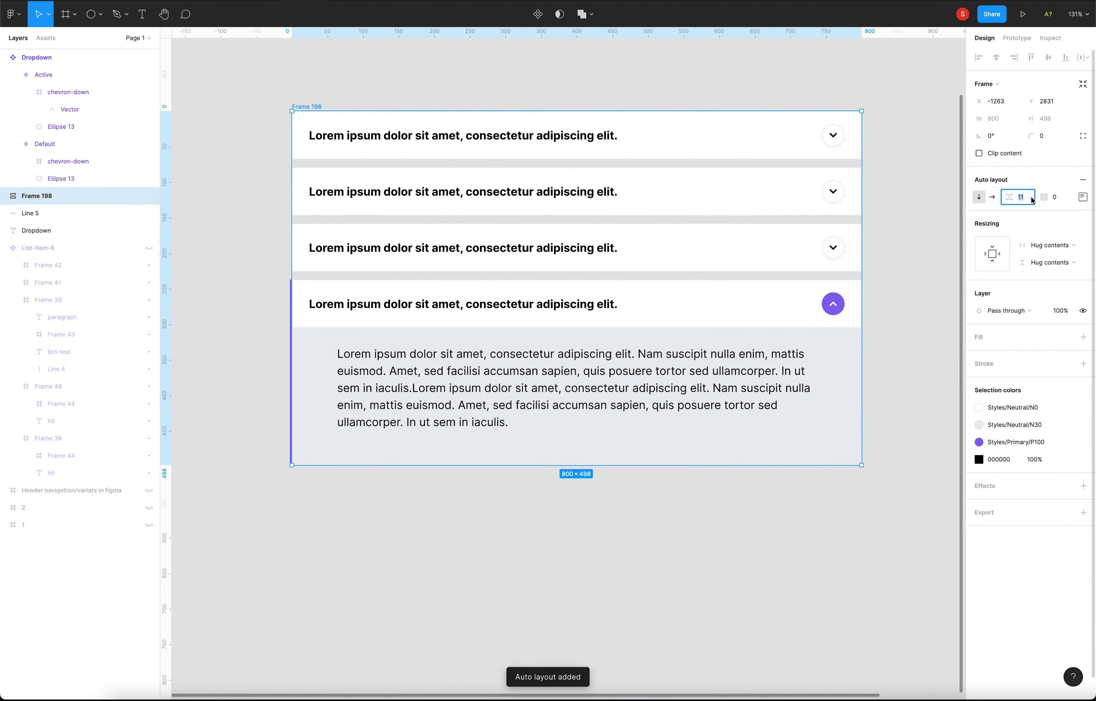
{"action": "type", "text": "0"}
{"action": "key", "text": "Return"}
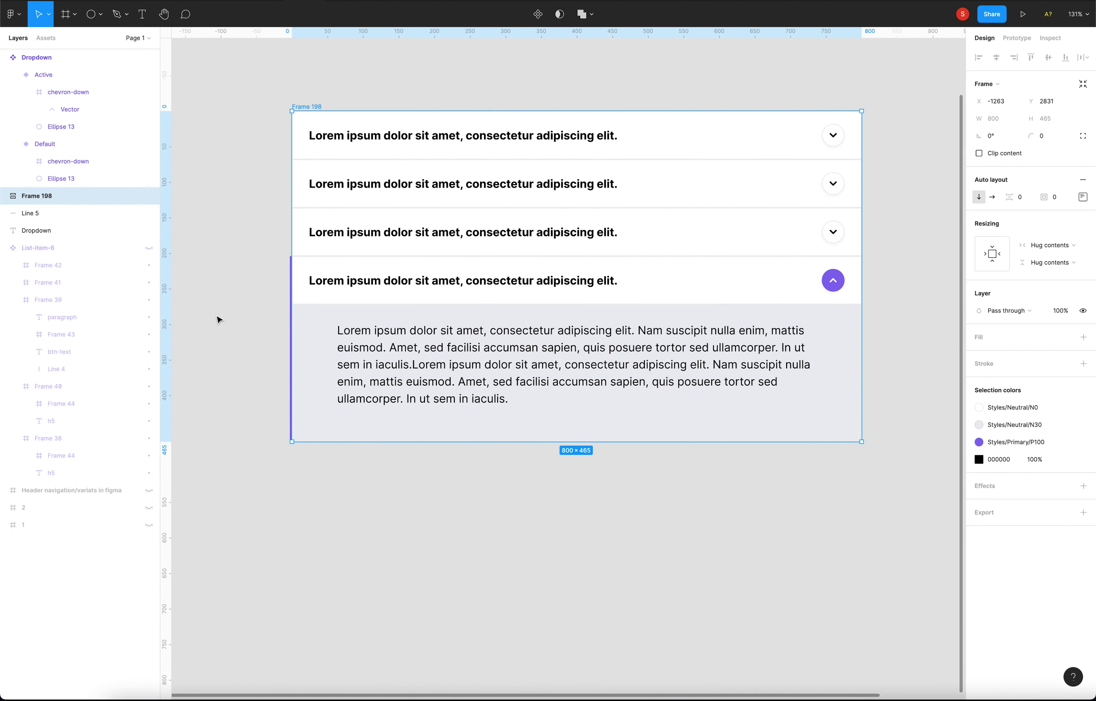
{"action": "left_click", "coordinate": [218, 319]}
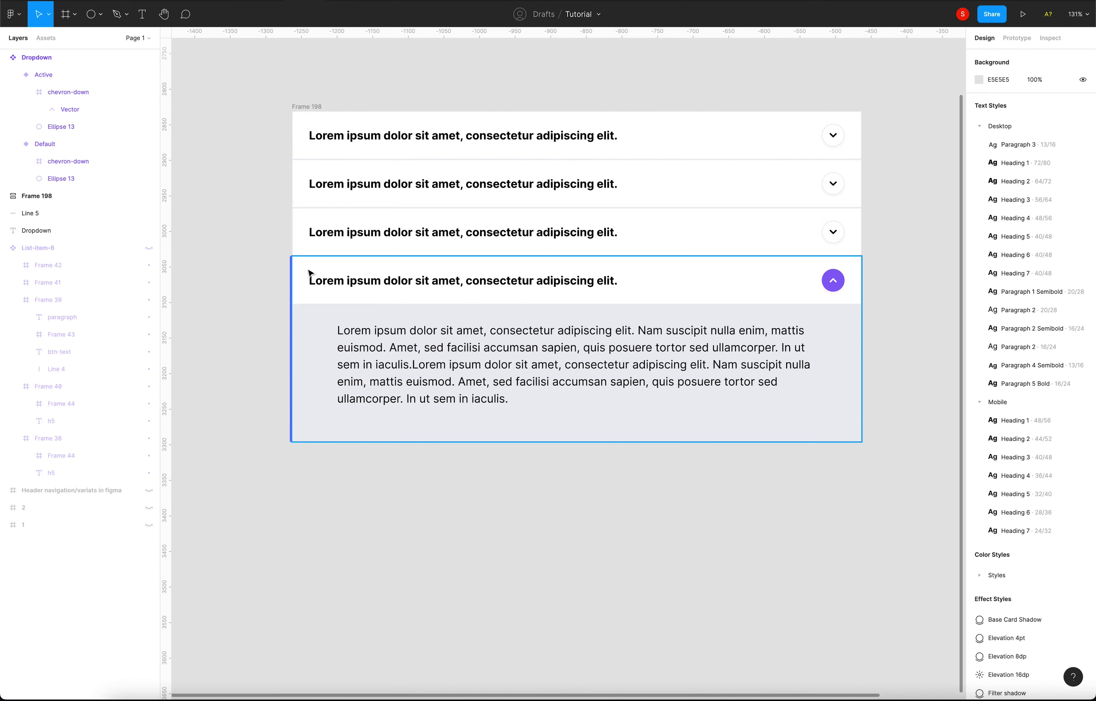
{"action": "scroll", "coordinate": [310, 274], "scroll_direction": "up", "scroll_amount": 3, "text": "ctrl"}
{"action": "scroll", "coordinate": [350, 269], "scroll_direction": "up", "scroll_amount": 2, "text": "ctrl"}
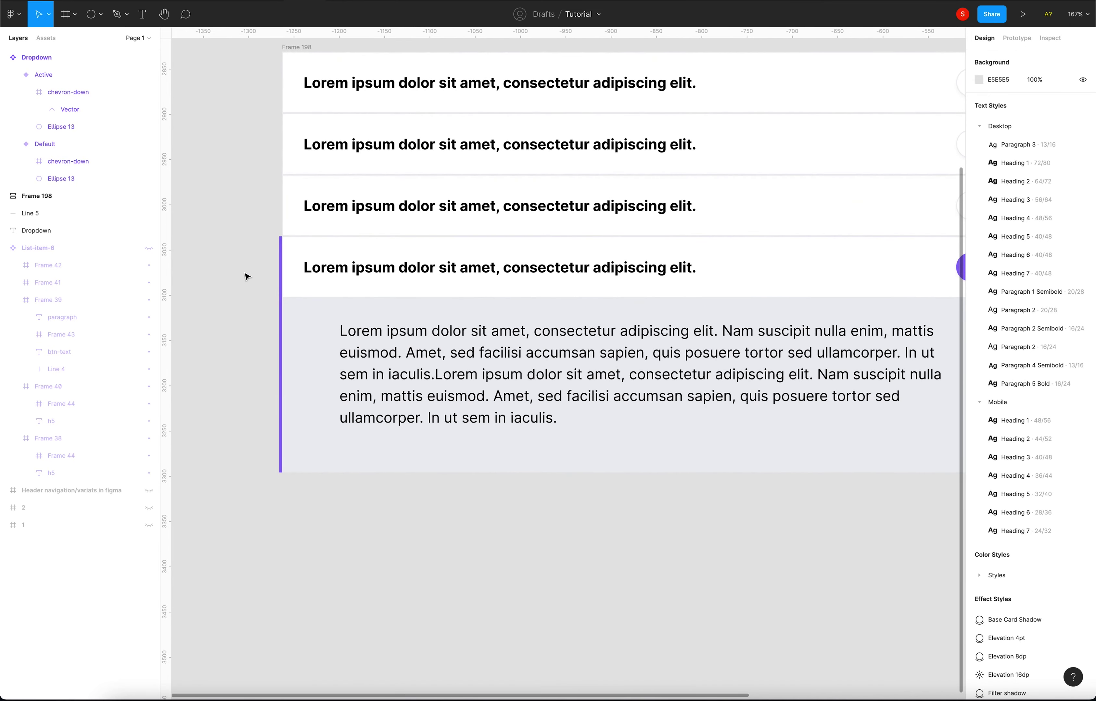
{"action": "left_click", "coordinate": [285, 243]}
{"action": "scroll", "coordinate": [287, 242], "scroll_direction": "up", "scroll_amount": 10, "text": "ctrl"}
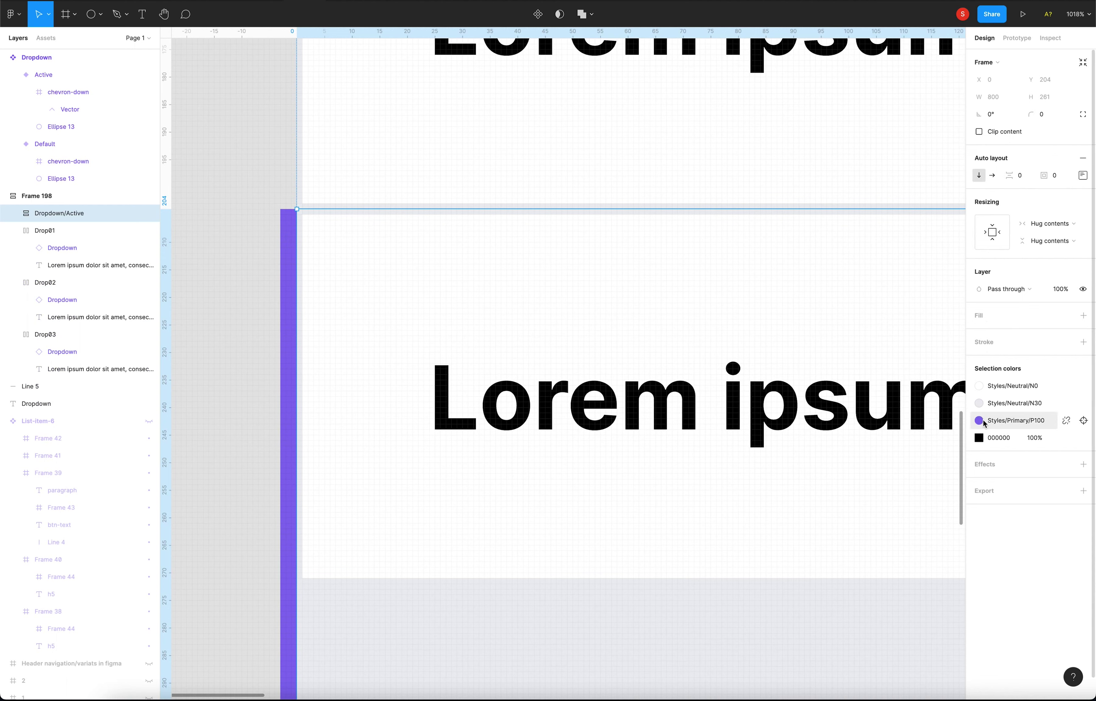
{"action": "left_click", "coordinate": [982, 422]}
{"action": "left_click", "coordinate": [1066, 421]}
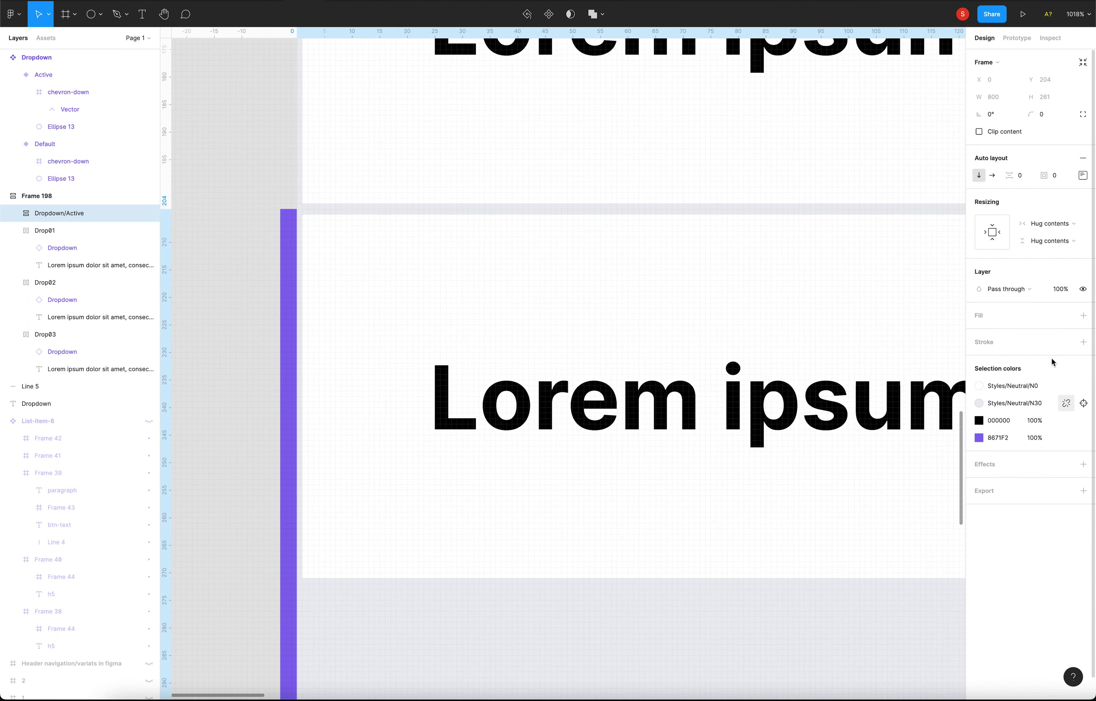
{"action": "left_click", "coordinate": [346, 271]}
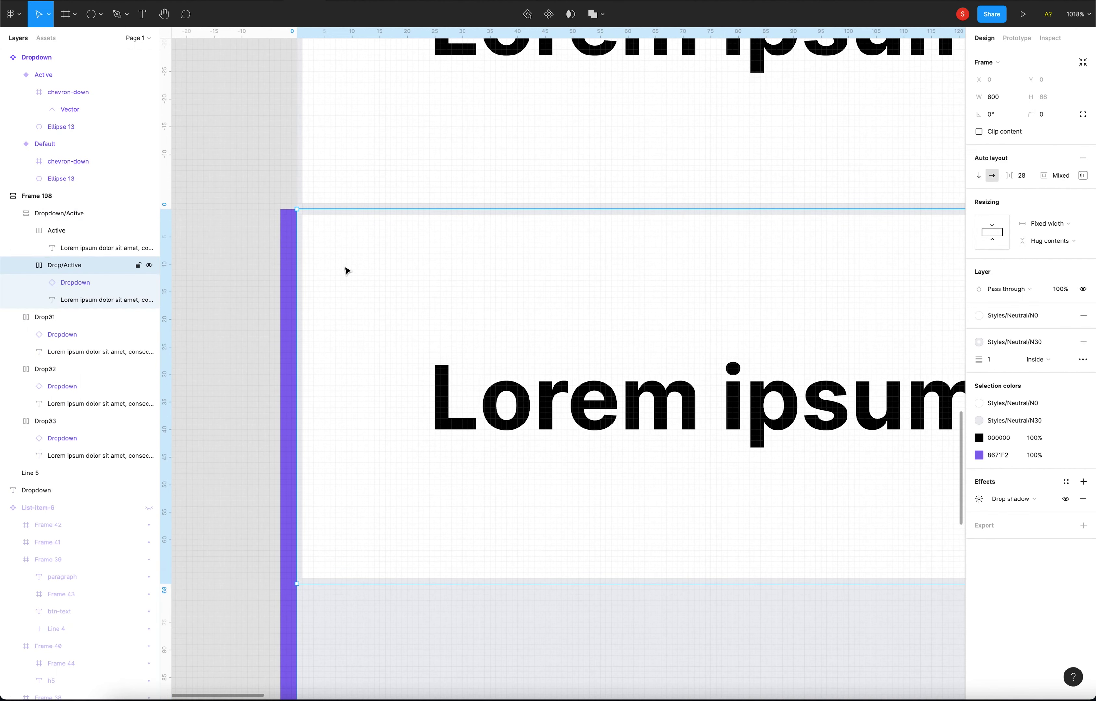
{"action": "left_click", "coordinate": [781, 509], "text": "shift"}
{"action": "left_click", "coordinate": [1036, 376]}
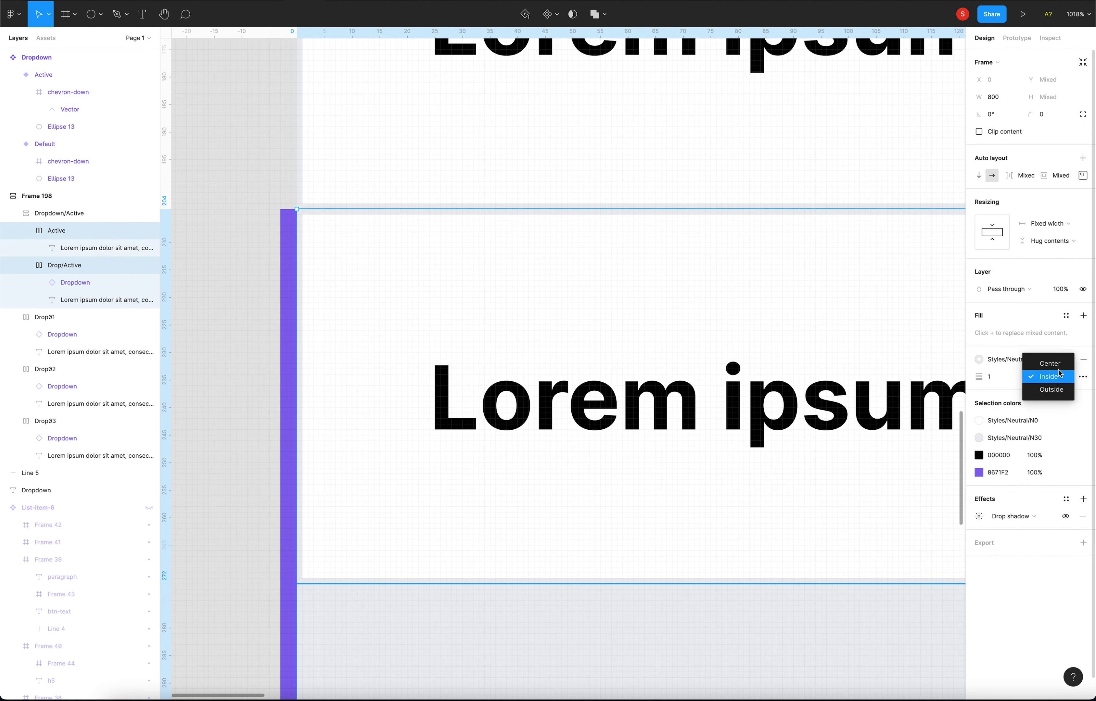
{"action": "left_click", "coordinate": [1058, 367]}
{"action": "left_click", "coordinate": [1054, 379]}
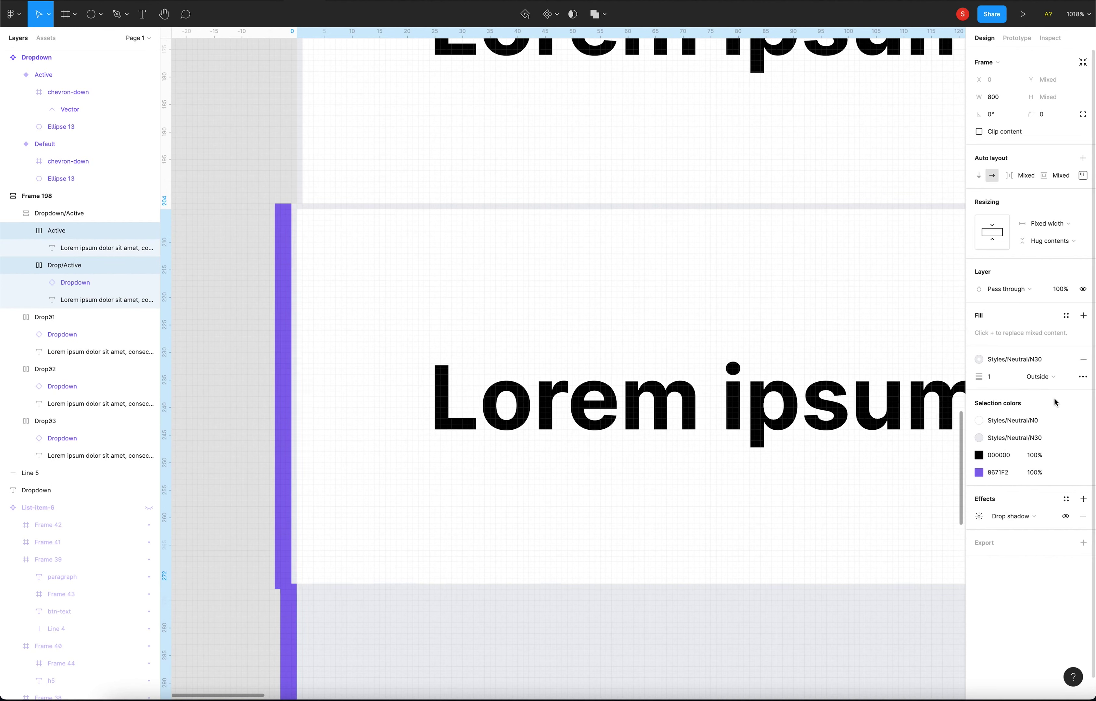
{"action": "left_click", "coordinate": [266, 278]}
{"action": "left_click", "coordinate": [346, 273]}
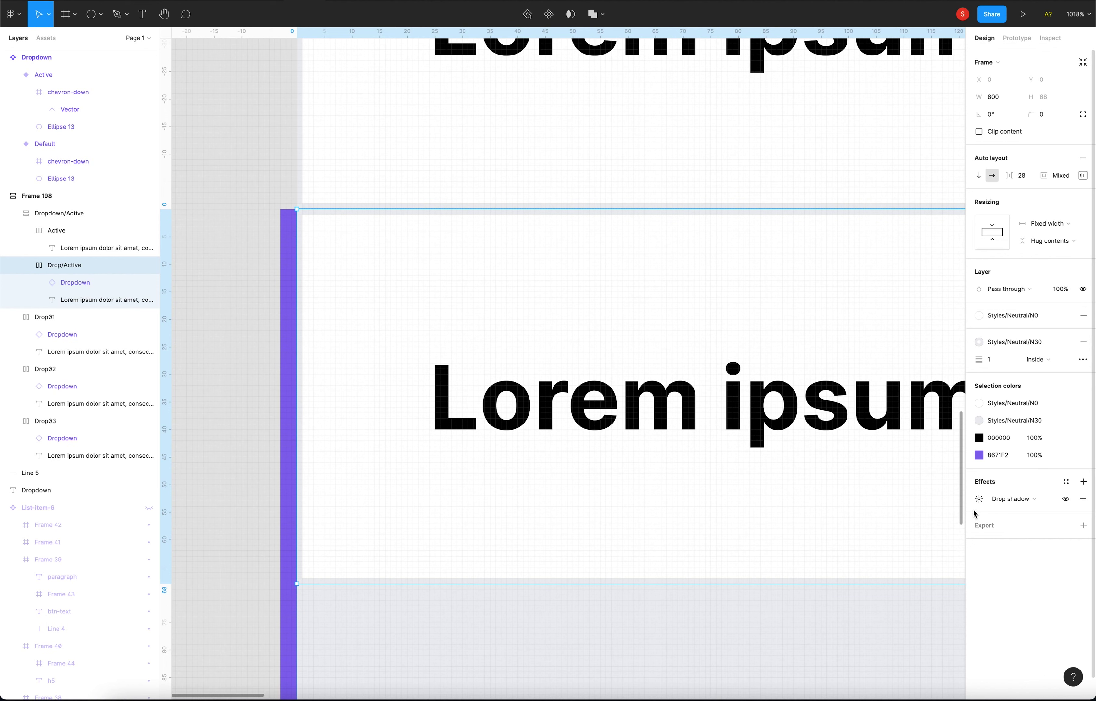
{"action": "left_click", "coordinate": [978, 500]}
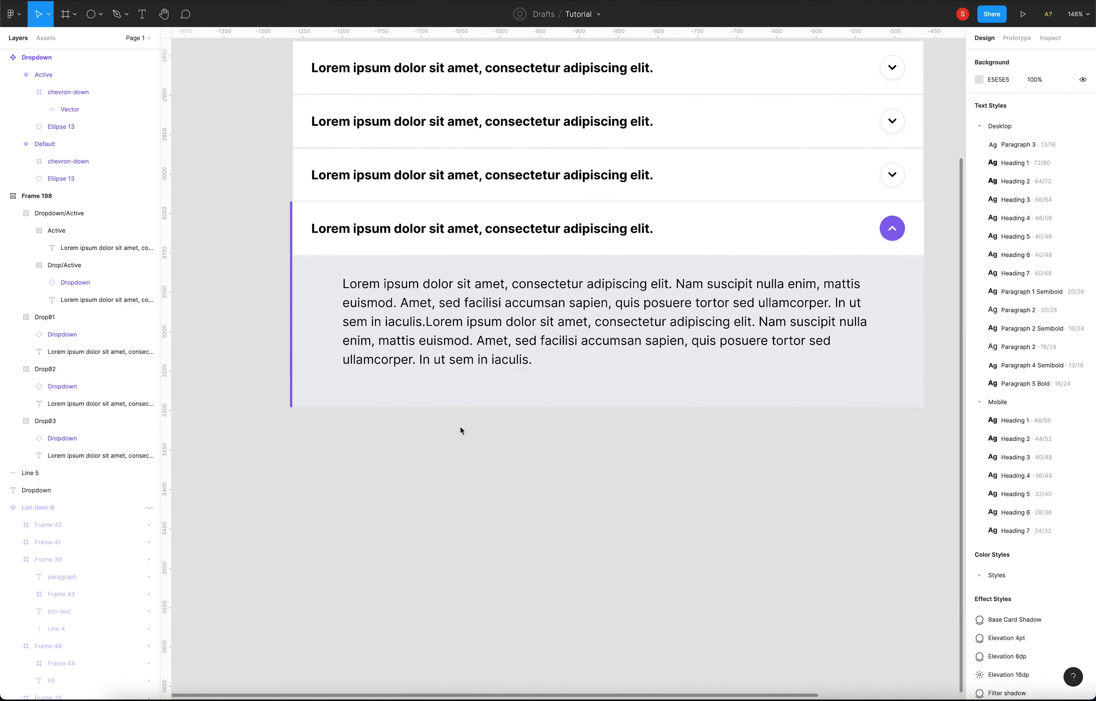
{"action": "scroll", "coordinate": [258, 256], "scroll_direction": "up", "scroll_amount": 5}
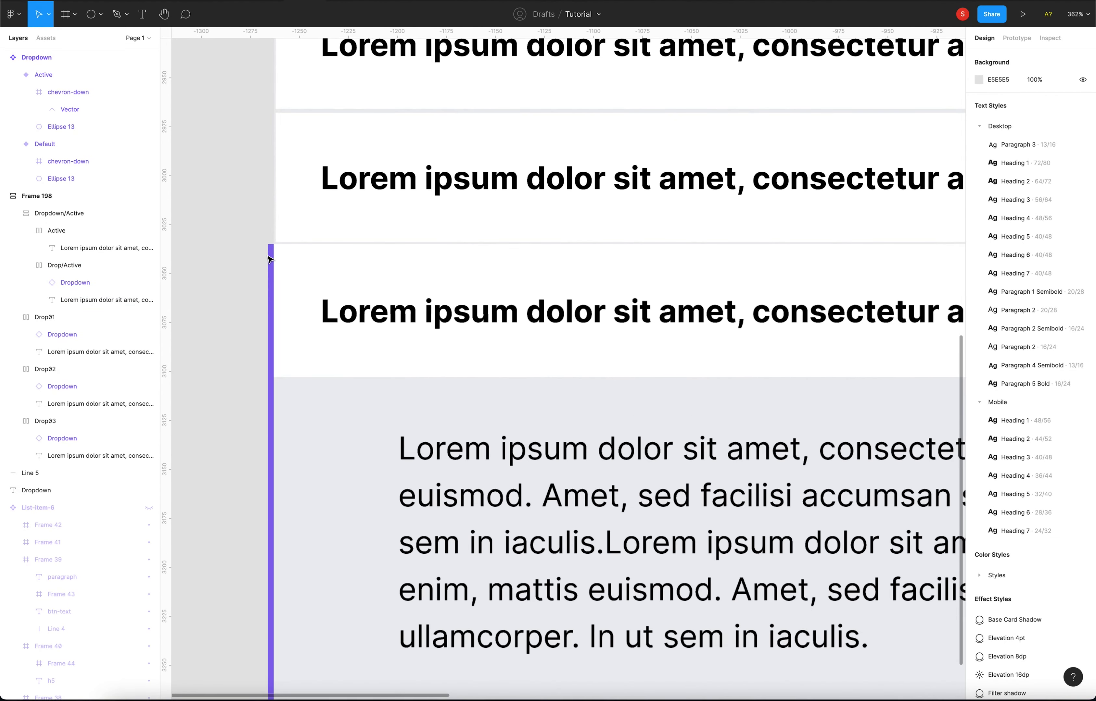
{"action": "scroll", "coordinate": [285, 250], "scroll_direction": "up", "scroll_amount": 5}
{"action": "left_click_drag", "start_coordinate": [286, 249], "coordinate": [500, 225]}
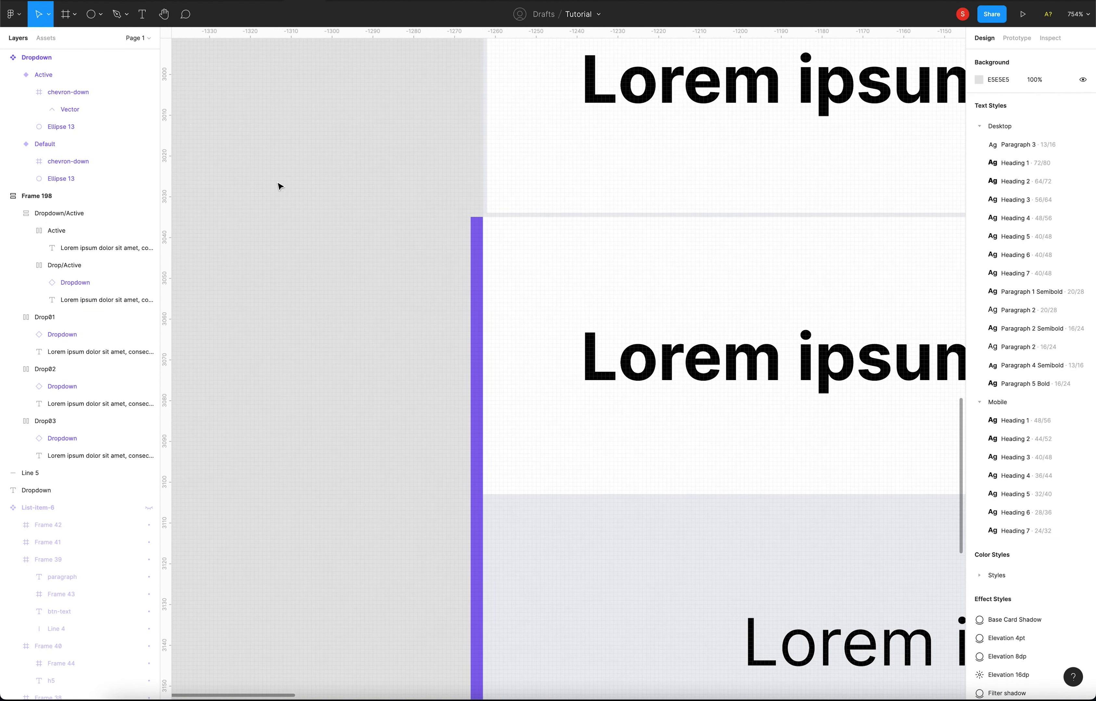
{"action": "left_click", "coordinate": [101, 15]}
{"action": "left_click", "coordinate": [100, 67]}
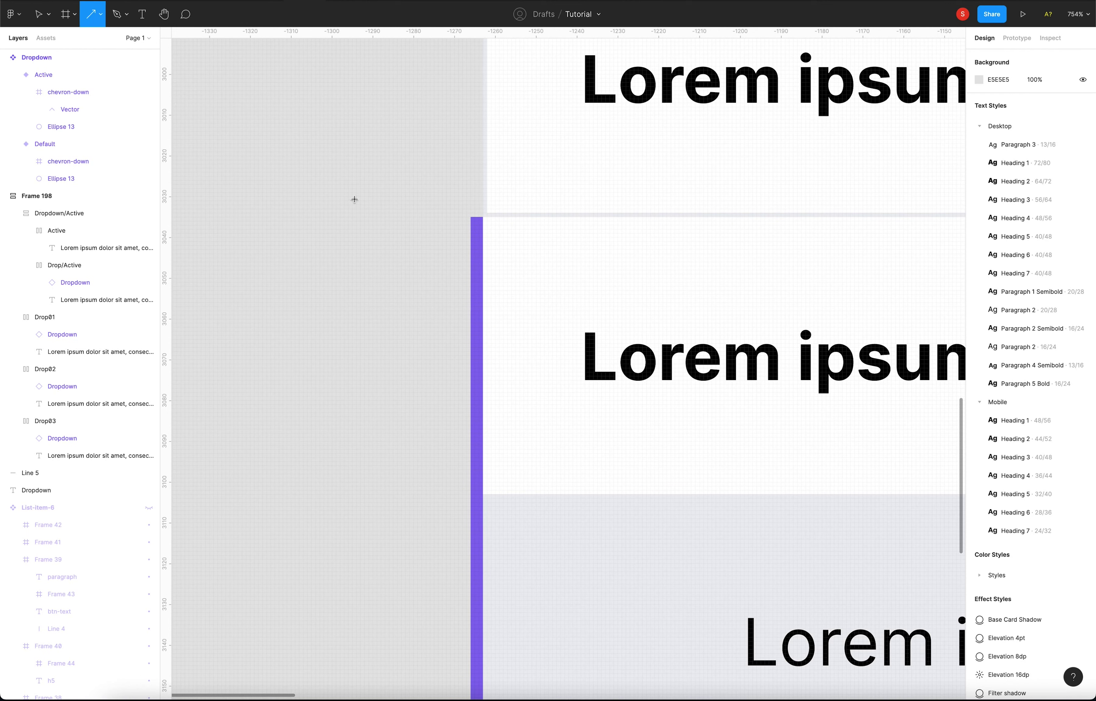
{"action": "left_click_drag", "start_coordinate": [352, 200], "coordinate": [450, 258]}
{"action": "left_click", "coordinate": [142, 14]}
{"action": "left_click", "coordinate": [225, 103]}
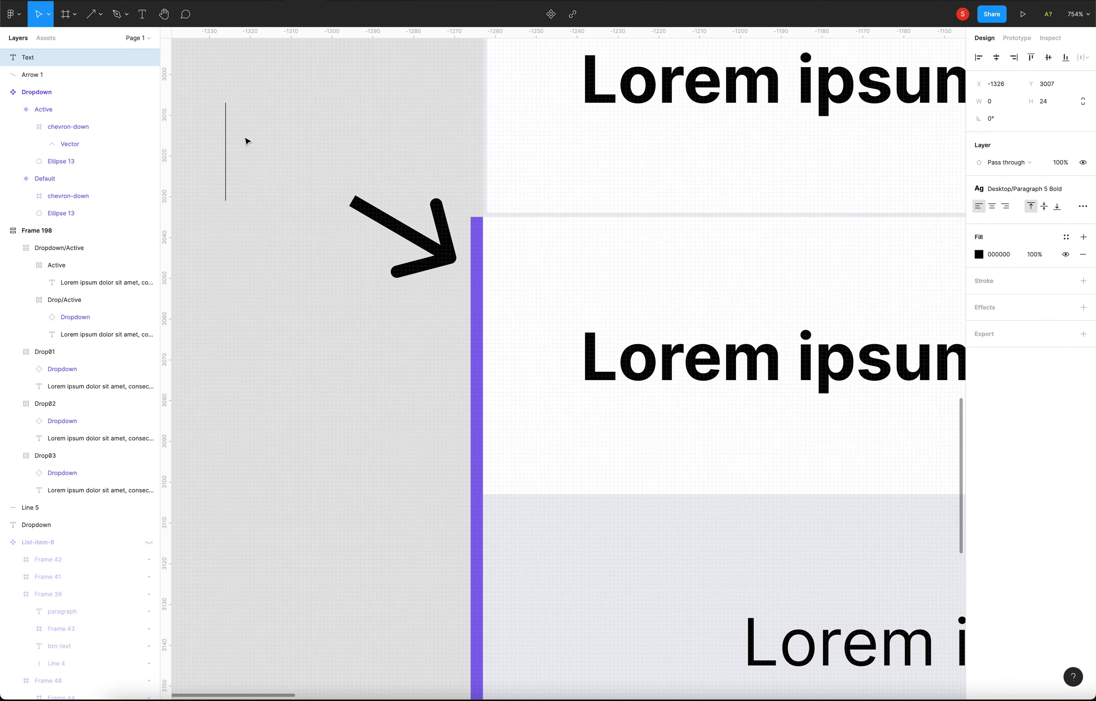
{"action": "type", "text": "not co"}
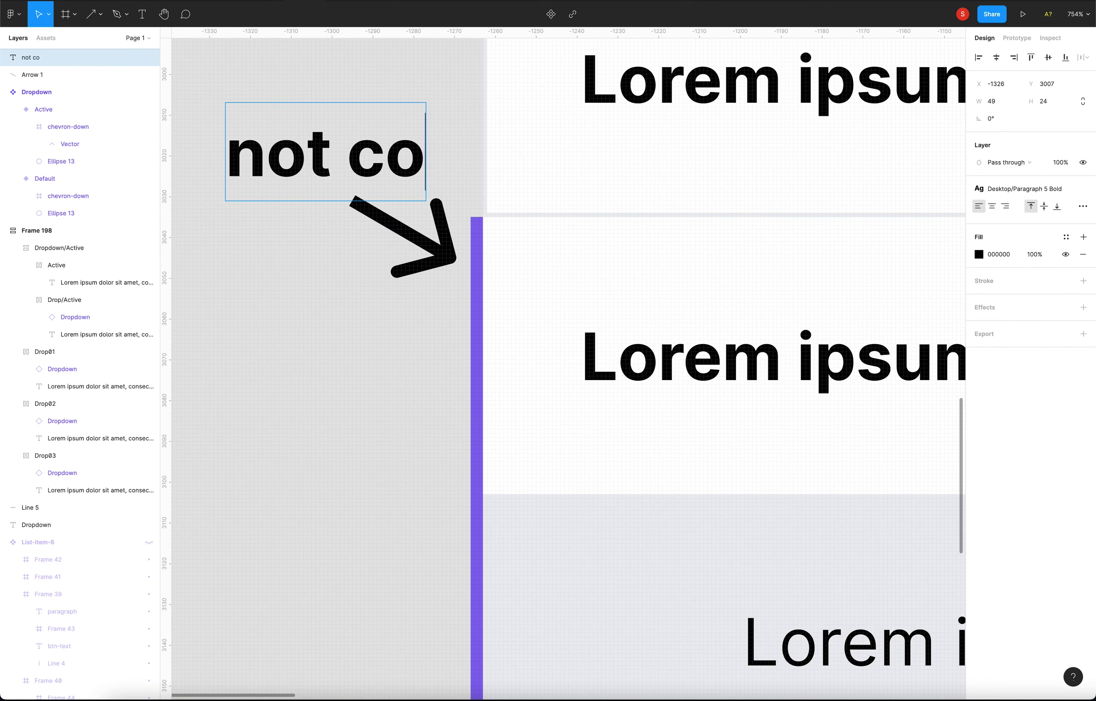
{"action": "type", "text": "rrect"}
{"action": "key", "text": "Escape"}
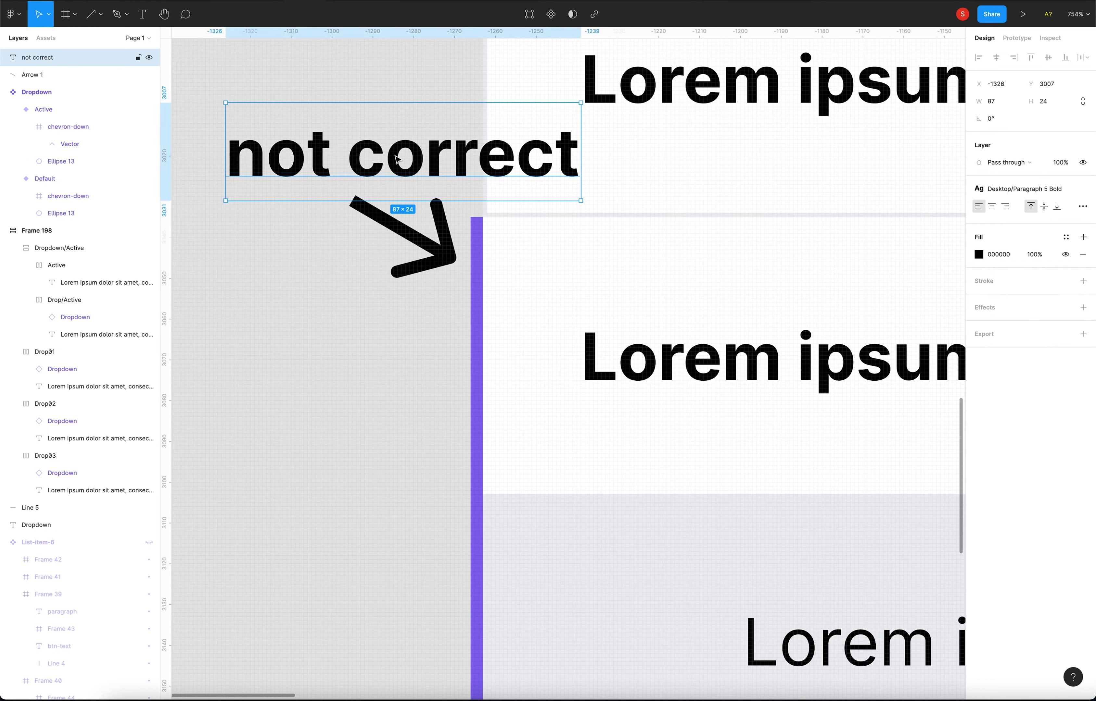
{"action": "left_click", "coordinate": [411, 244], "text": "shift"}
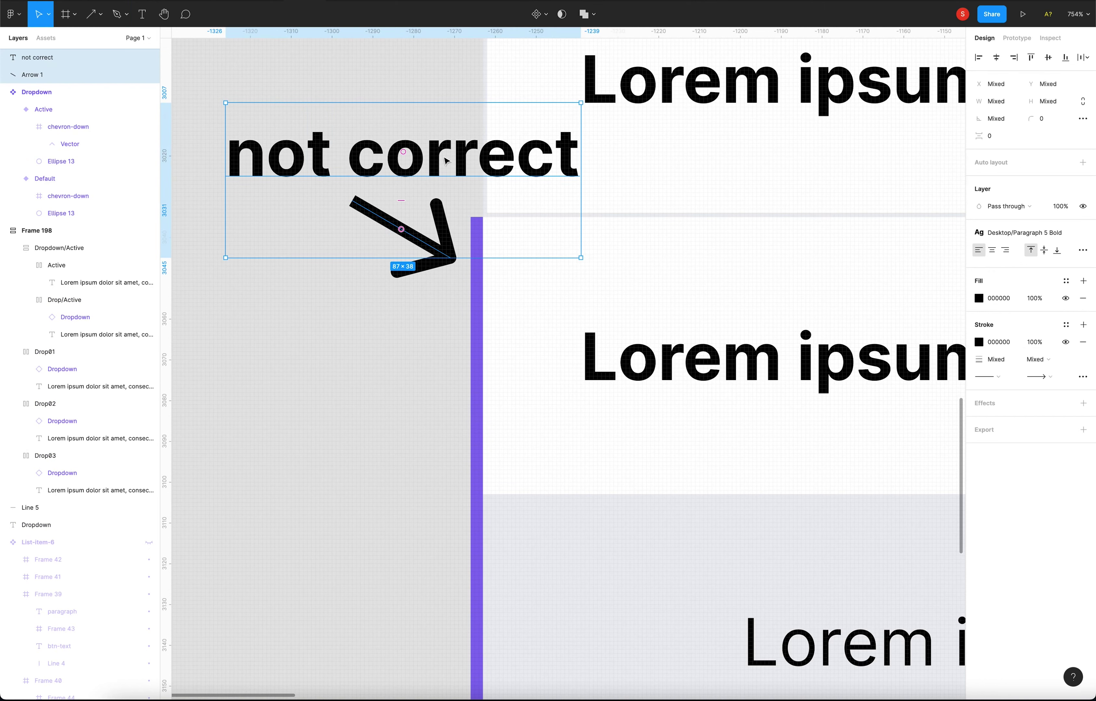
{"action": "left_click", "coordinate": [383, 178]}
{"action": "left_click_drag", "start_coordinate": [294, 161], "coordinate": [295, 298]}
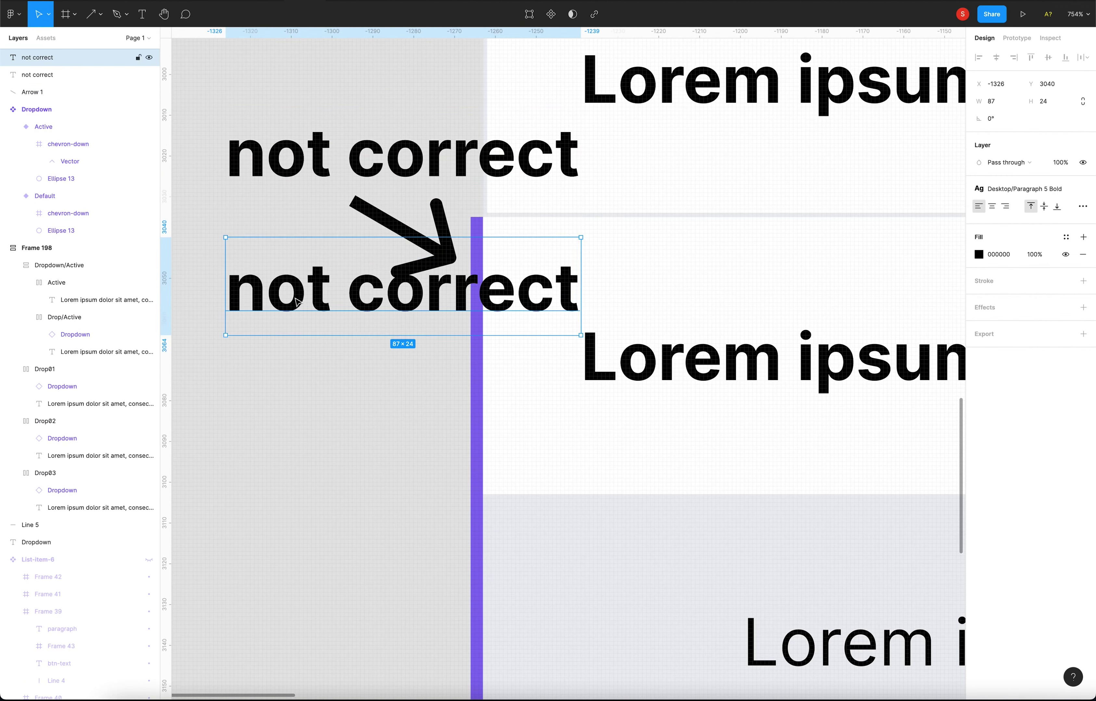
{"action": "double_click", "coordinate": [294, 298]}
{"action": "type", "text": "Lets f"}
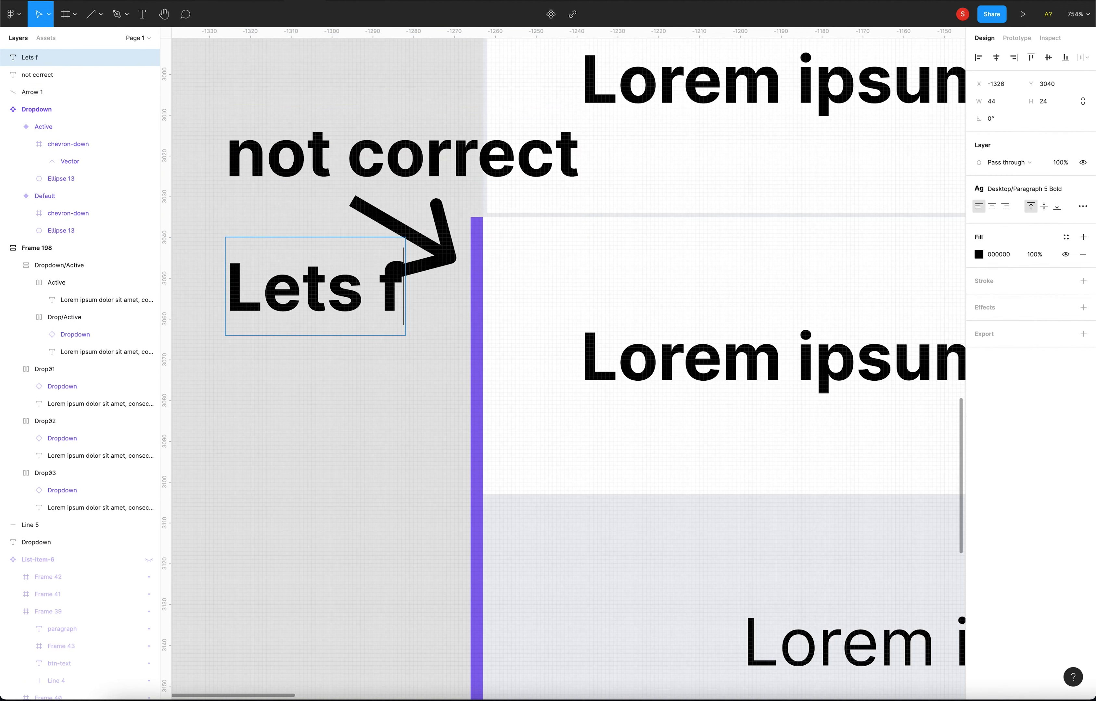
{"action": "type", "text": "ix it"}
{"action": "left_click", "coordinate": [106, 300]}
{"action": "key", "text": "shift+2"}
{"action": "left_click", "coordinate": [327, 236]}
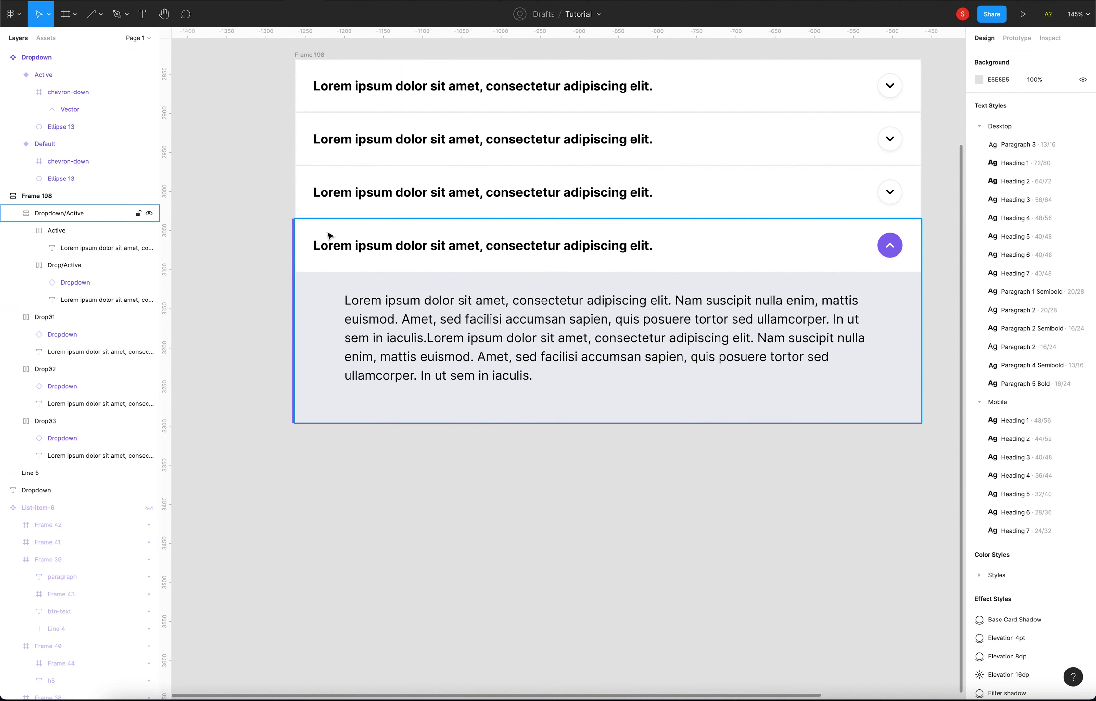
Step: Change the expanded row's purple drop shadow to an inner shadow with X offset 3
{"action": "left_click", "coordinate": [317, 288], "text": "shift"}
{"action": "left_click", "coordinate": [978, 499]}
{"action": "left_click", "coordinate": [1015, 500]}
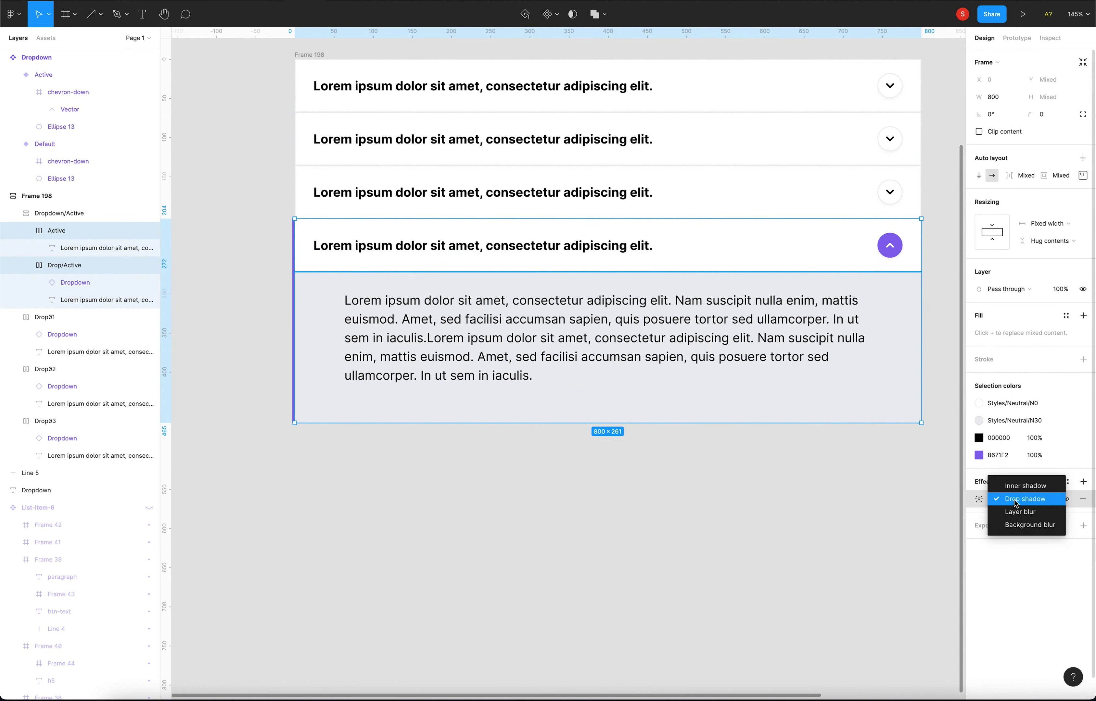
{"action": "left_click", "coordinate": [1025, 486]}
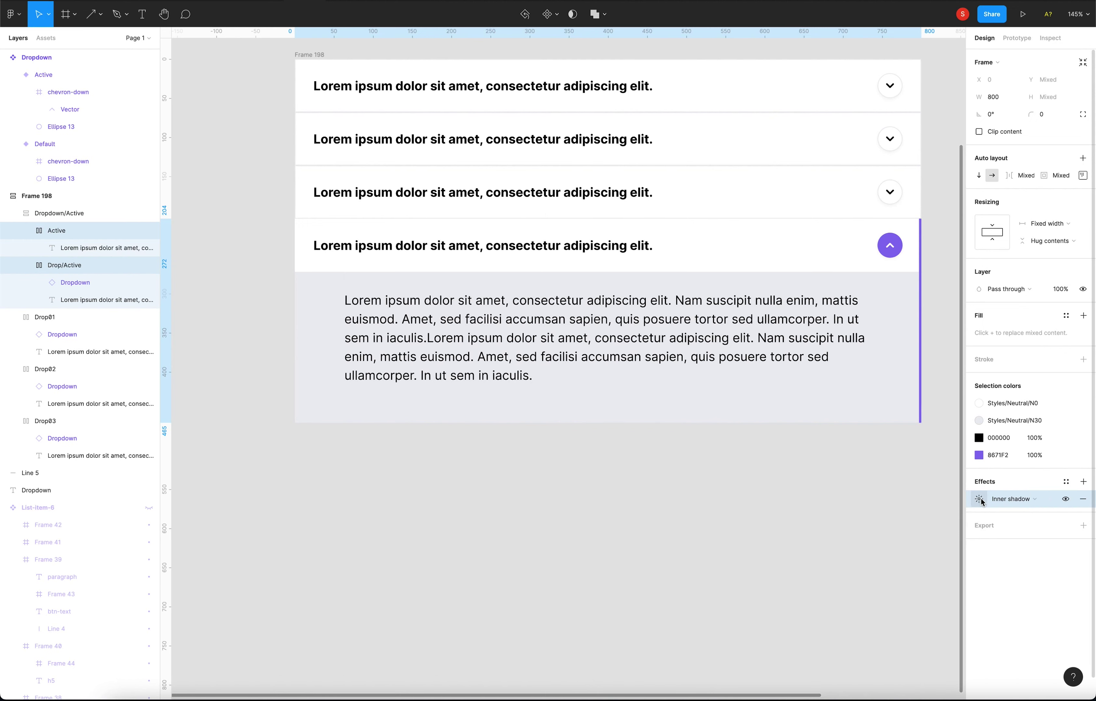
{"action": "left_click", "coordinate": [980, 500]}
{"action": "left_click", "coordinate": [867, 527]}
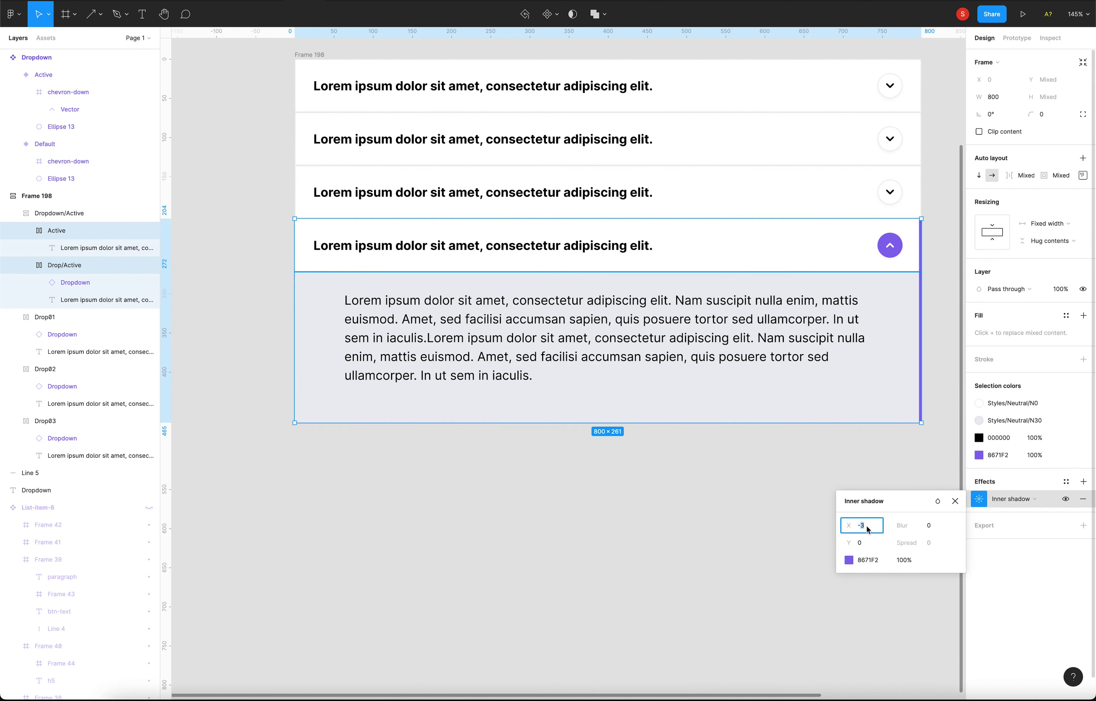
{"action": "type", "text": "3"}
{"action": "key", "text": "Return"}
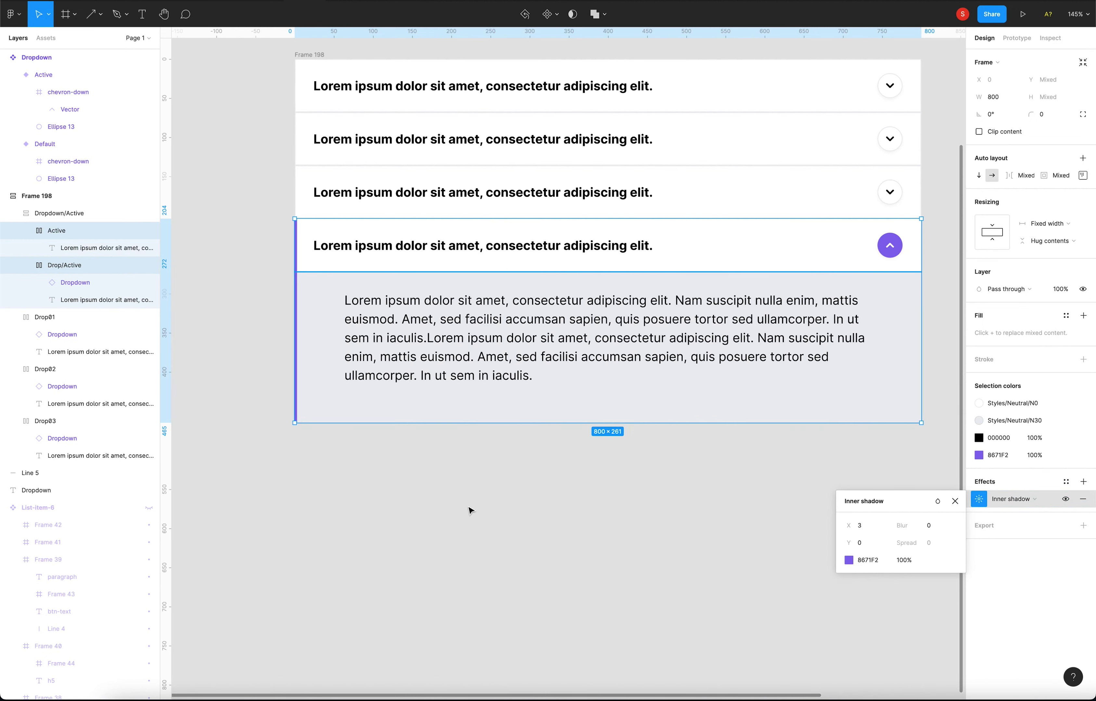
{"action": "left_click", "coordinate": [472, 508]}
{"action": "scroll", "coordinate": [283, 226], "scroll_direction": "up", "scroll_amount": 5}
{"action": "left_click", "coordinate": [283, 225]}
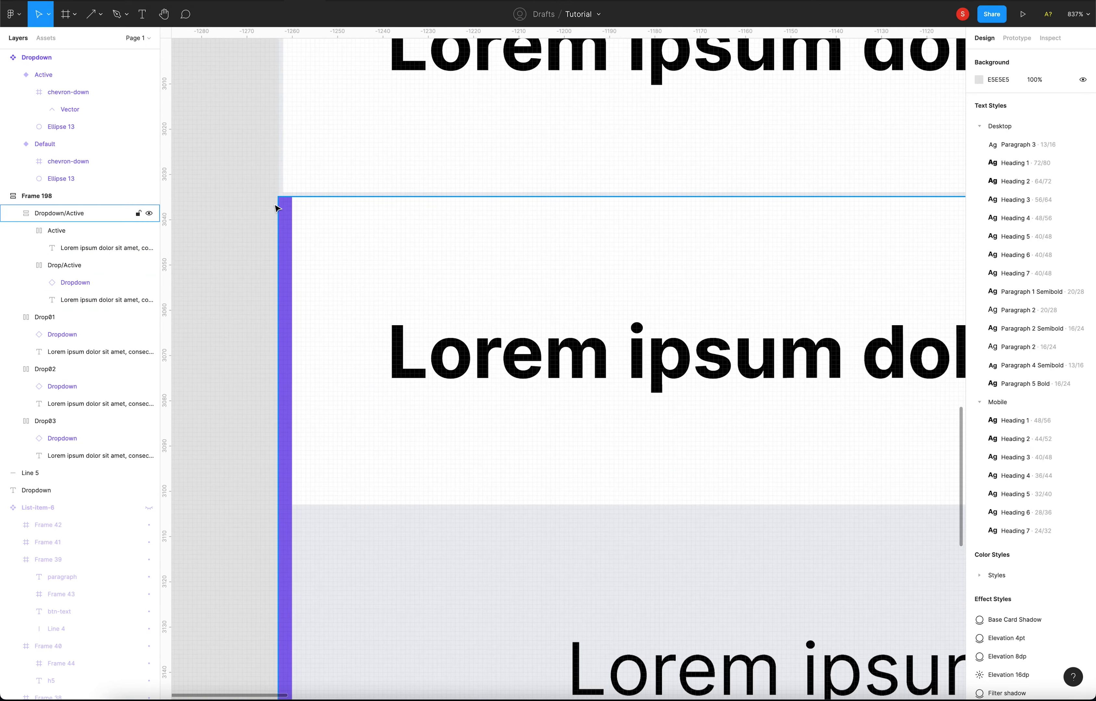
{"action": "scroll", "coordinate": [335, 442], "scroll_direction": "down", "scroll_amount": 5}
{"action": "left_click", "coordinate": [335, 442]}
Step: Add a 'Done :)' text note below the accordion
{"action": "key", "text": "t"}
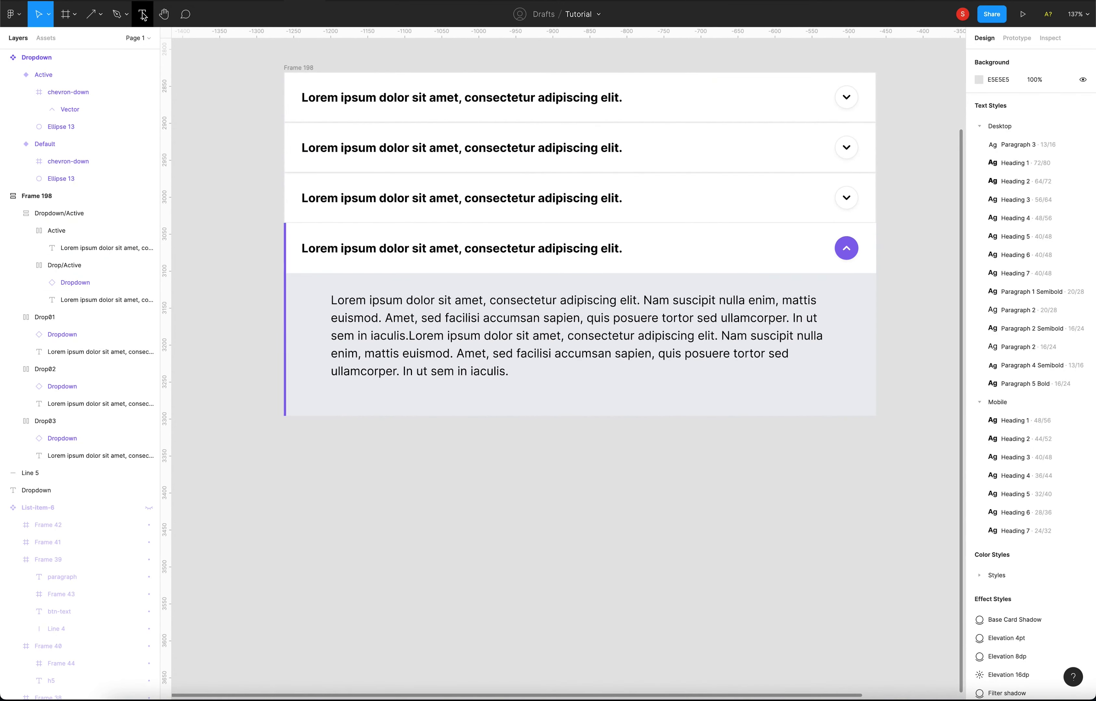
{"action": "left_click", "coordinate": [295, 467]}
{"action": "type", "text": "Do"}
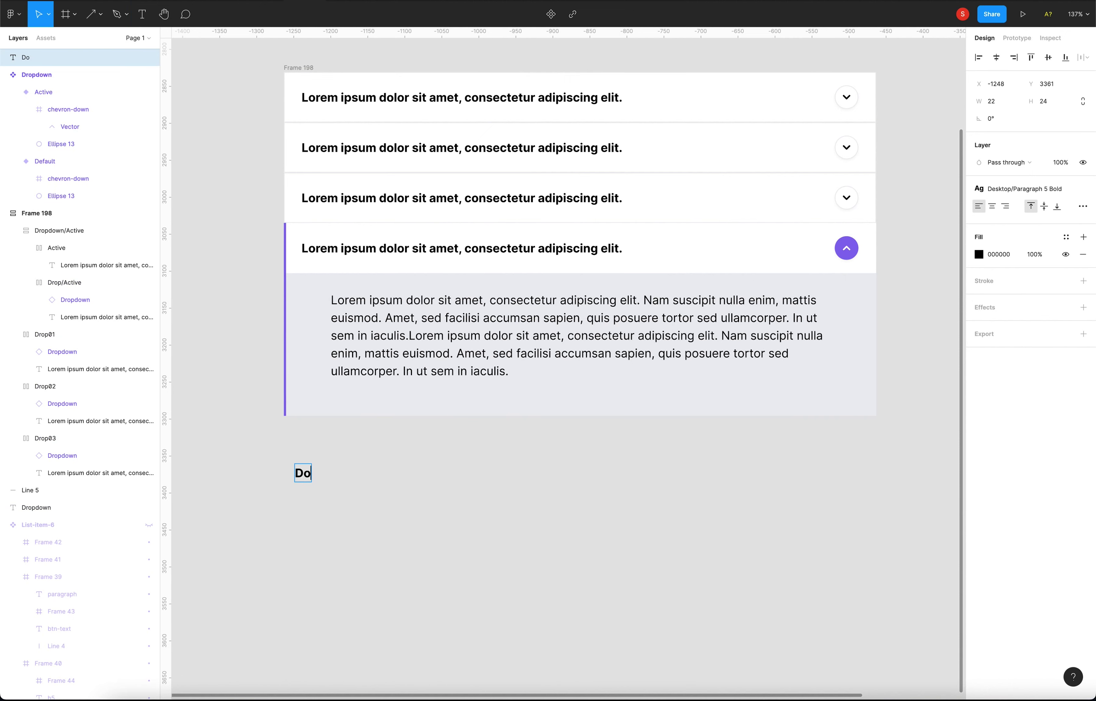
{"action": "type", "text": "id)"}
{"action": "key", "text": "Return"}
{"action": "key", "text": "Escape"}
Step: Delete the Done :) text note
{"action": "left_click", "coordinate": [276, 463]}
{"action": "left_click", "coordinate": [329, 482]}
{"action": "key", "text": "Delete"}
Step: Duplicate a collapsed row into copies below the expanded Drop/Active row
{"action": "left_click", "coordinate": [494, 203]}
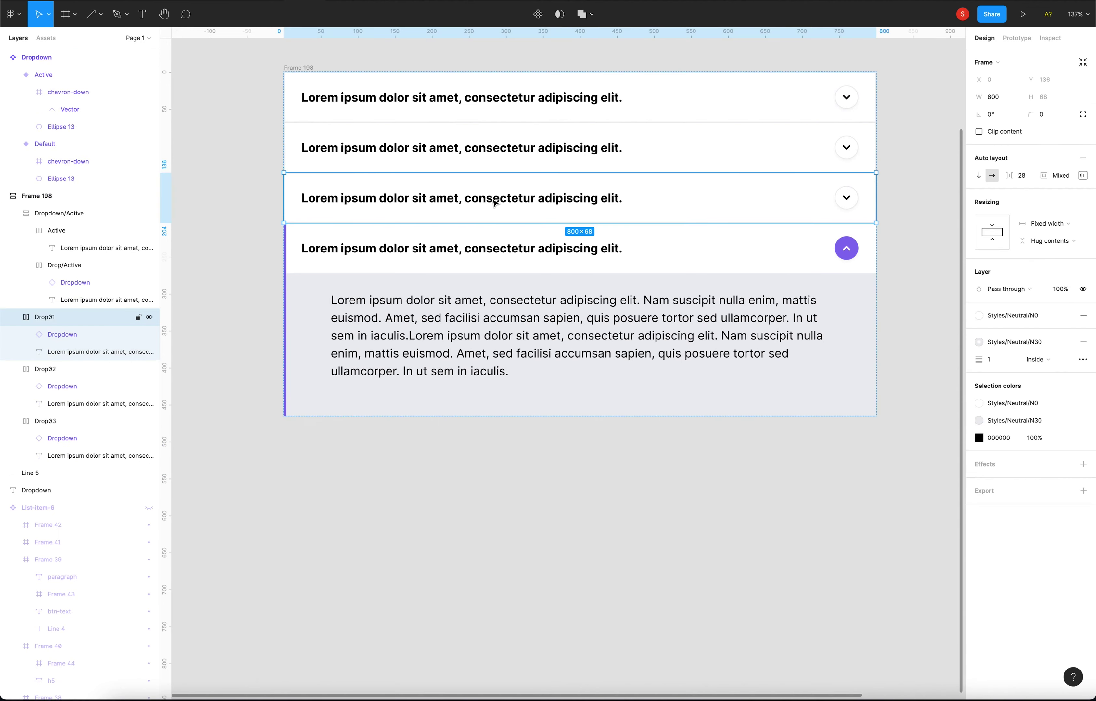
{"action": "left_click_drag", "start_coordinate": [472, 408], "coordinate": [496, 419]}
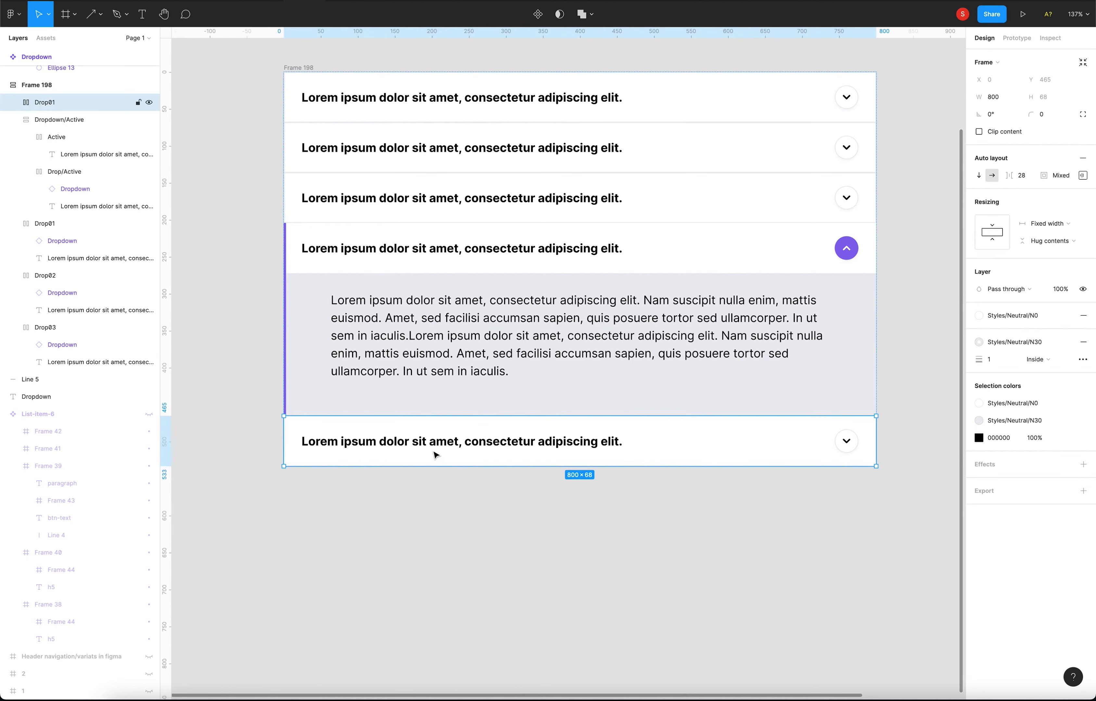
{"action": "key", "text": "ctrl+d"}
{"action": "key", "text": "ctrl+d"}
{"action": "left_click", "coordinate": [237, 352]}
{"action": "scroll", "coordinate": [244, 350], "scroll_direction": "down", "scroll_amount": 2}
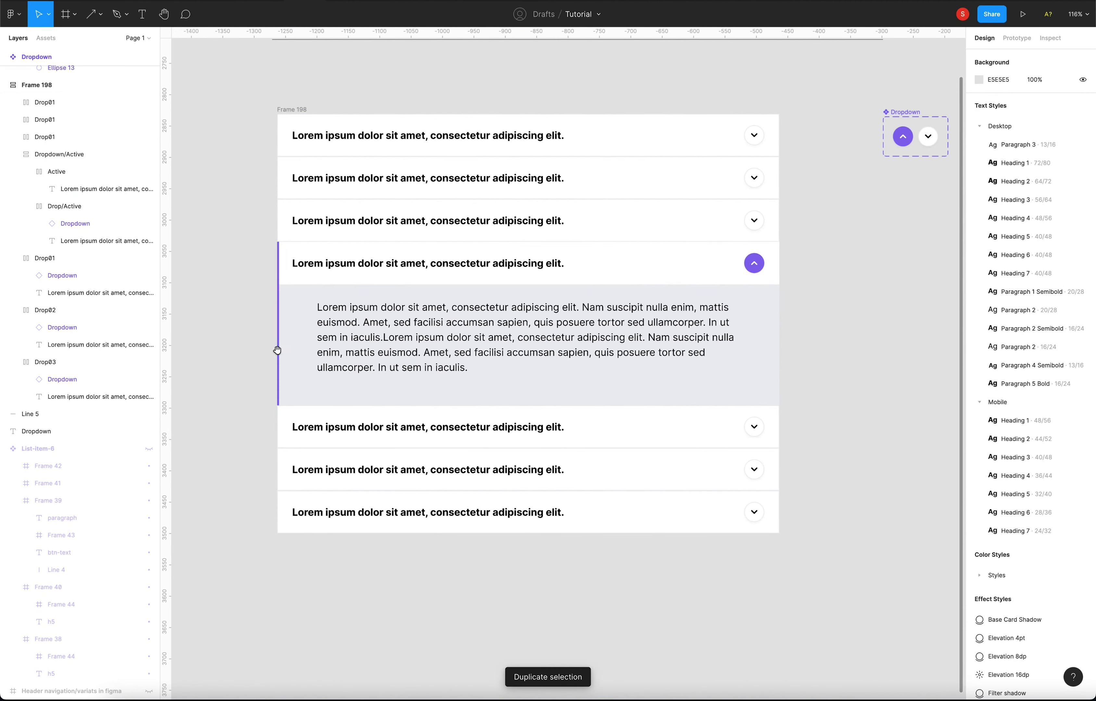
{"action": "scroll", "coordinate": [282, 331], "scroll_direction": "down", "scroll_amount": 2}
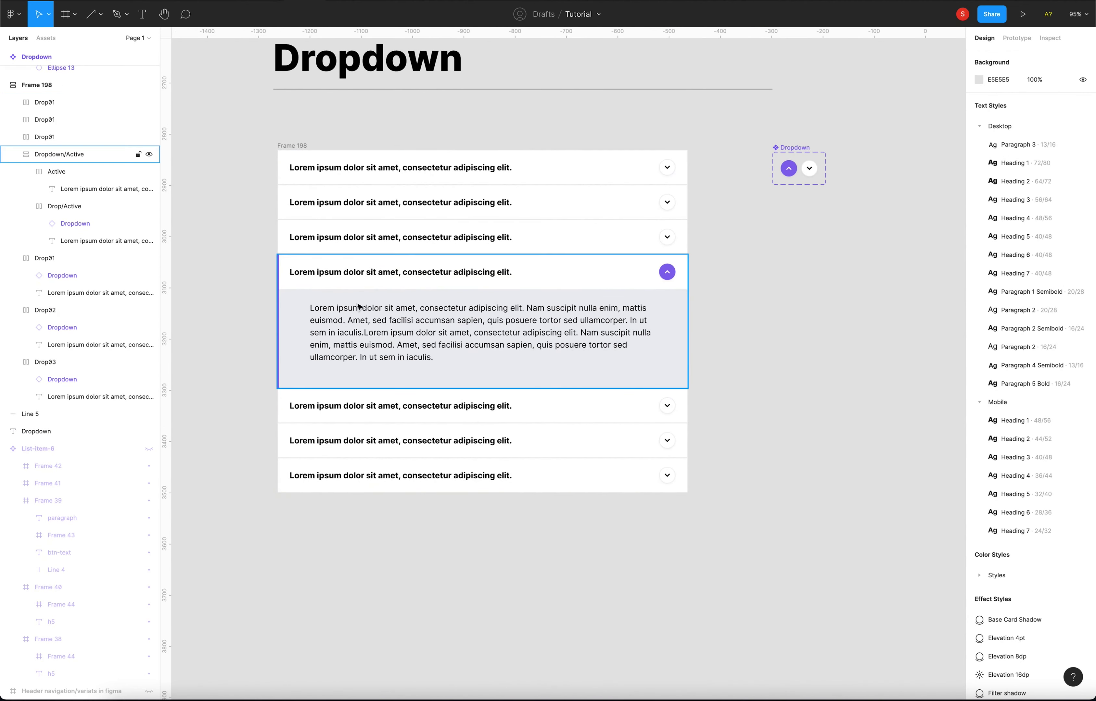
Step: Rename the accordion frame Frame 198 to Dropdown
{"action": "double_click", "coordinate": [366, 331]}
{"action": "left_click", "coordinate": [837, 350]}
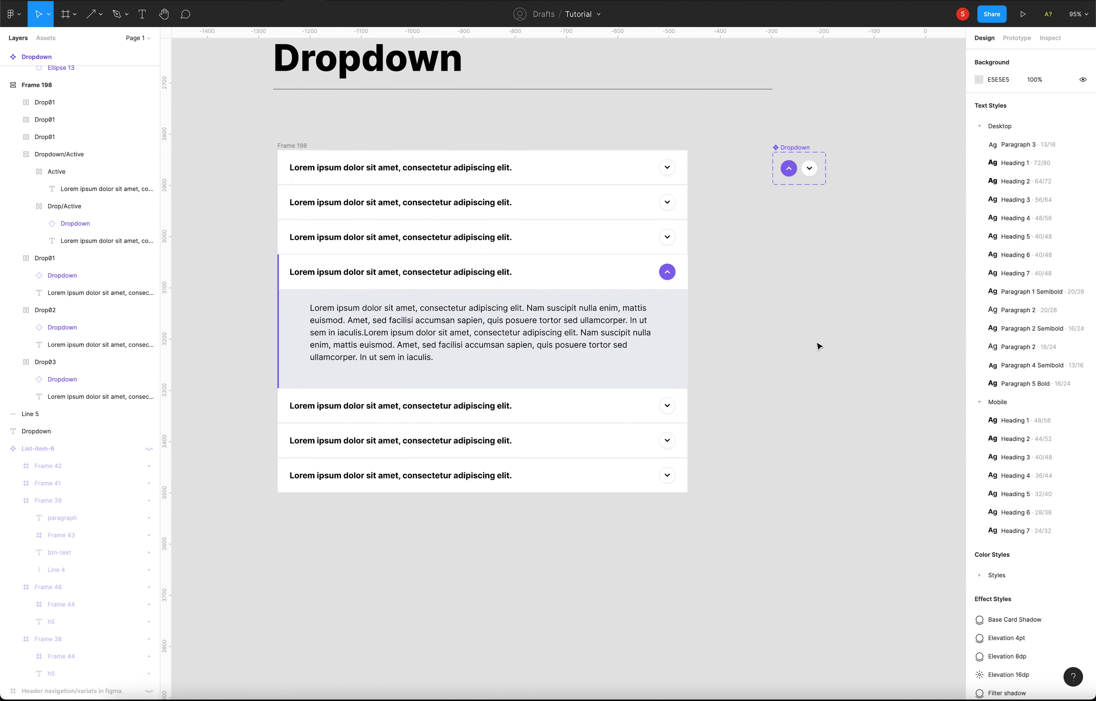
{"action": "left_click", "coordinate": [275, 144]}
{"action": "type", "text": "Dropdown"}
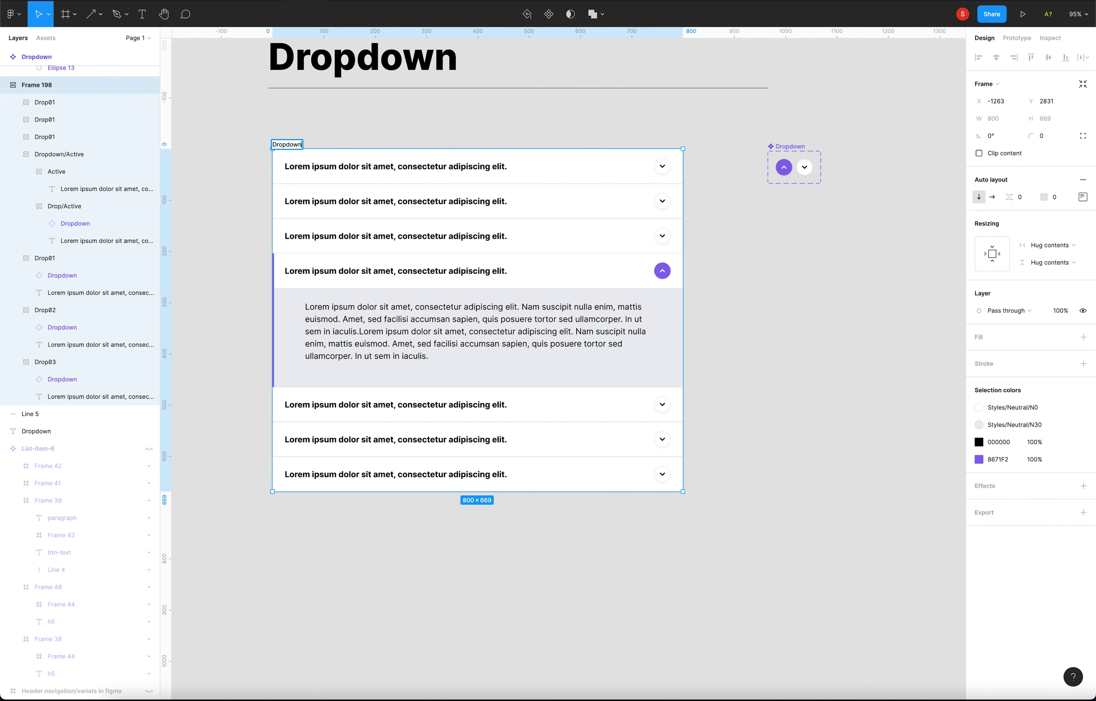
{"action": "key", "text": "Return"}
{"action": "left_click", "coordinate": [256, 148]}
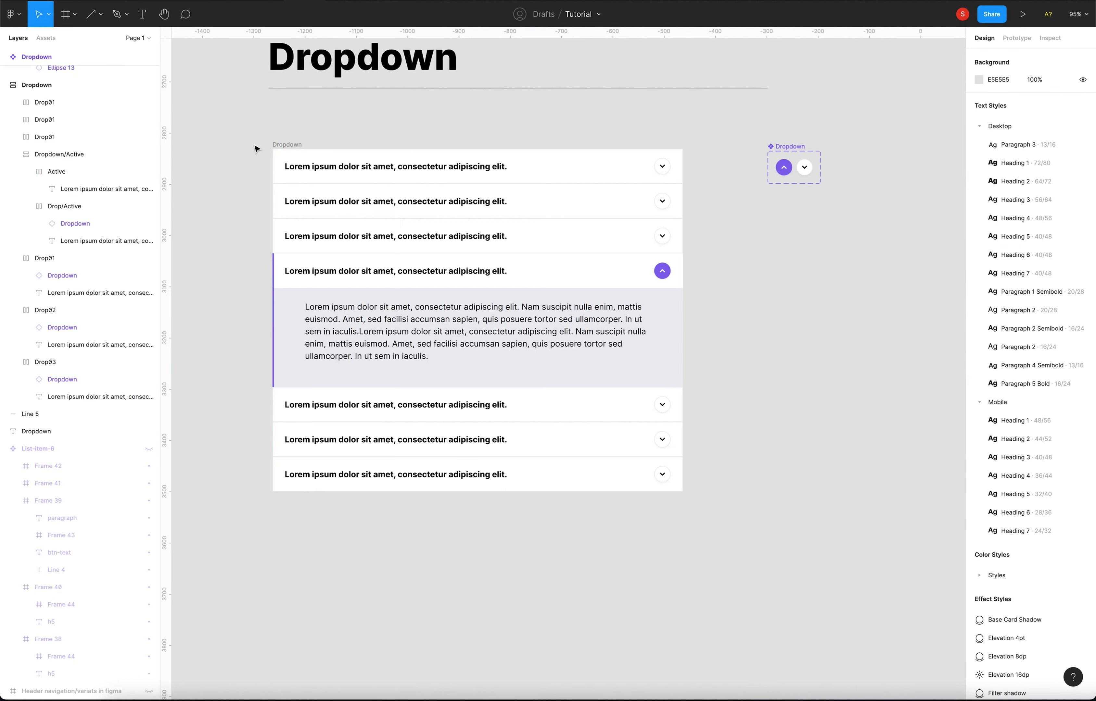
Step: Place a copy of collapsed row Drop02 on the canvas beside the accordion
{"action": "scroll", "coordinate": [638, 396], "scroll_direction": "down", "scroll_amount": 5}
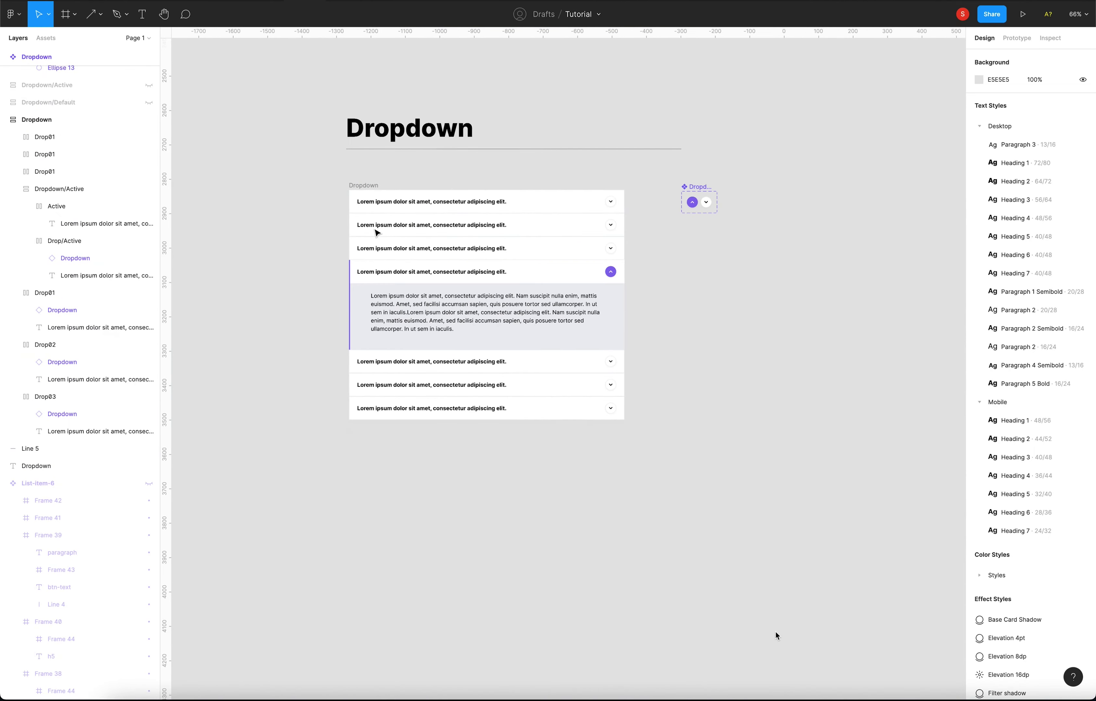
{"action": "scroll", "coordinate": [402, 205], "scroll_direction": "right", "scroll_amount": 3}
{"action": "scroll", "coordinate": [402, 205], "scroll_direction": "right", "scroll_amount": 1}
{"action": "left_click_drag", "start_coordinate": [379, 191], "coordinate": [697, 213]}
{"action": "left_click", "coordinate": [558, 188]}
{"action": "scroll", "coordinate": [553, 193], "scroll_direction": "up", "scroll_amount": 2}
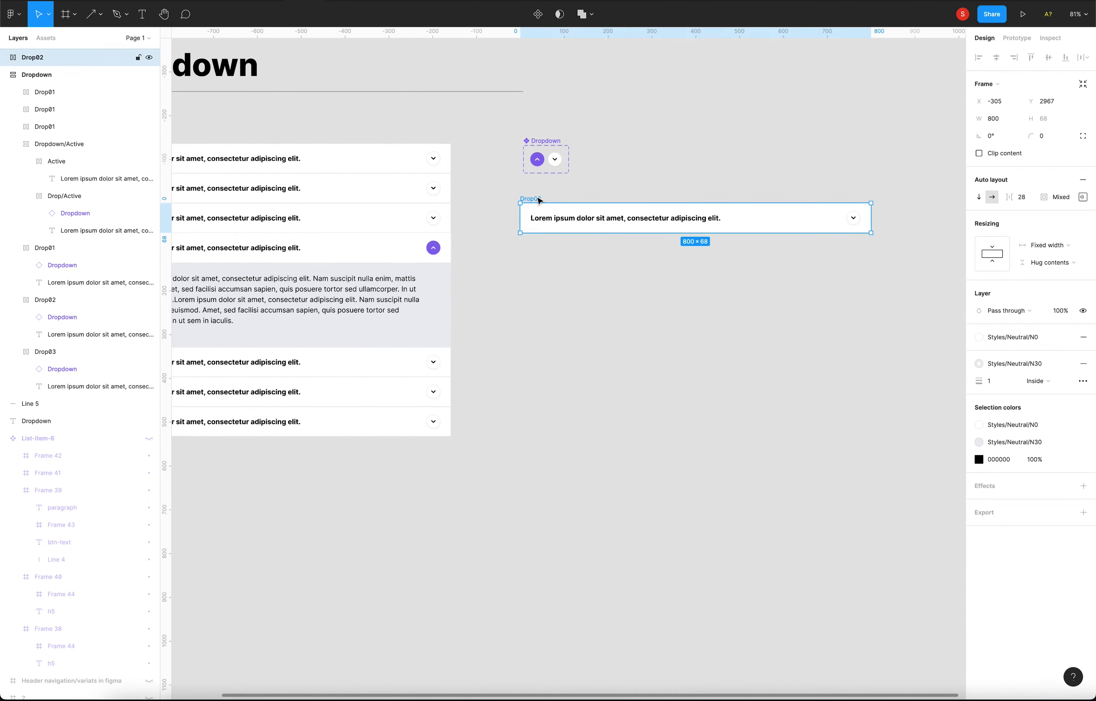
{"action": "type", "text": "Default"}
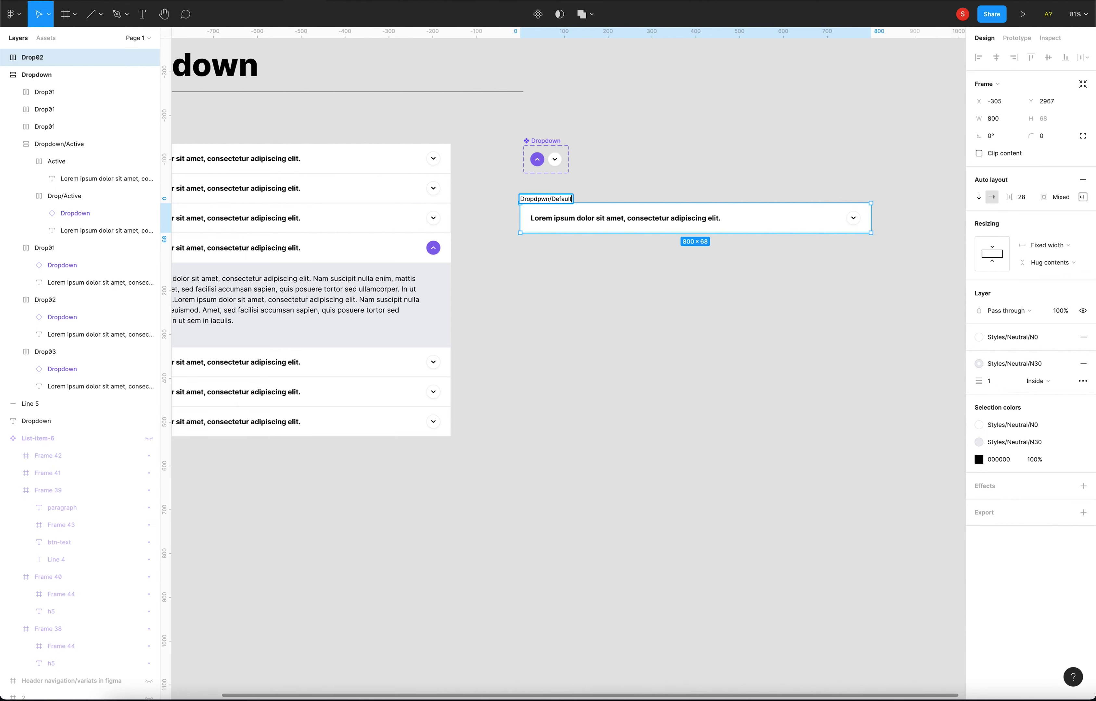
Step: Confirm the default frame's name and place a copy of Dropdown/Active directly beneath it
{"action": "key", "text": "Return"}
{"action": "left_click", "coordinate": [609, 305]}
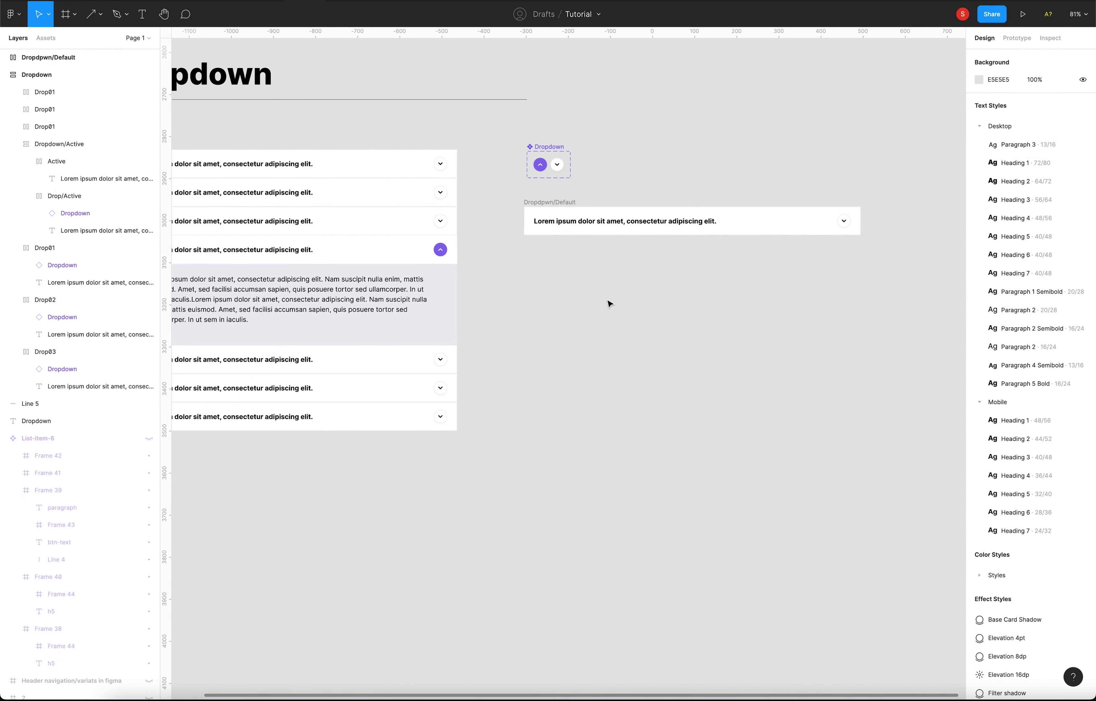
{"action": "scroll", "coordinate": [560, 366], "scroll_direction": "down", "scroll_amount": 5}
{"action": "left_click", "coordinate": [359, 298]}
{"action": "left_click_drag", "start_coordinate": [359, 298], "coordinate": [642, 306]}
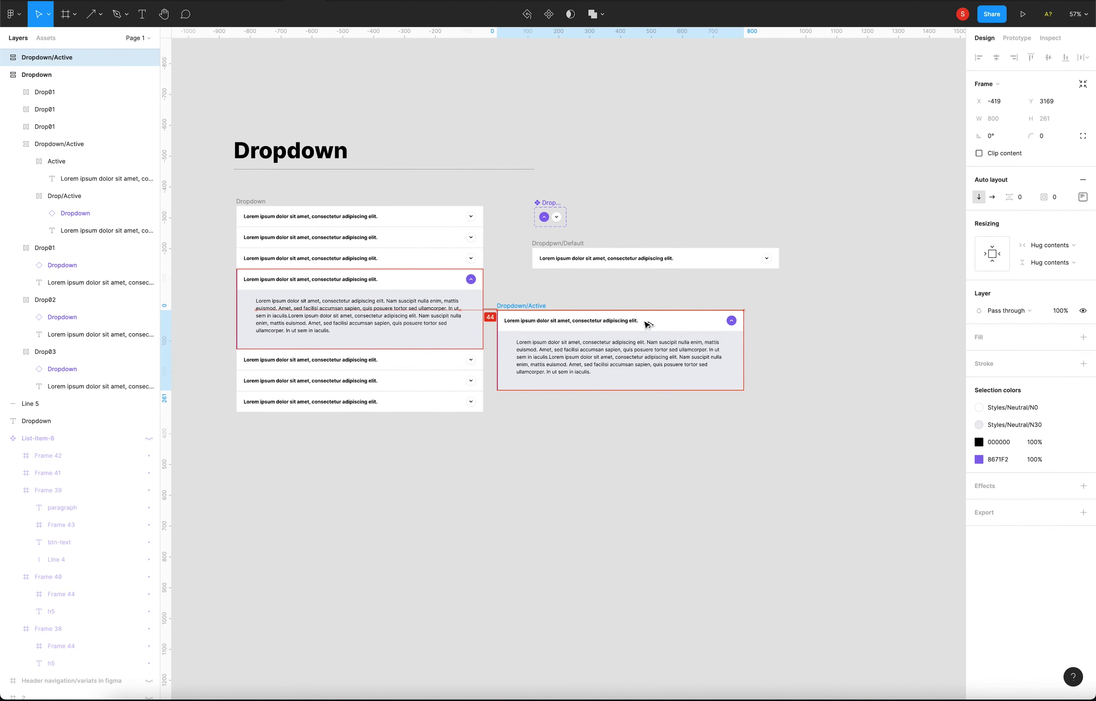
{"action": "scroll", "coordinate": [642, 307], "scroll_direction": "up", "scroll_amount": 5}
{"action": "scroll", "coordinate": [531, 259], "scroll_direction": "up", "scroll_amount": 3}
{"action": "left_click", "coordinate": [499, 254]}
{"action": "left_click_drag", "start_coordinate": [482, 262], "coordinate": [480, 238]}
Step: Turn both dropdown frames into components and combine them as variants
{"action": "left_click", "coordinate": [407, 200]}
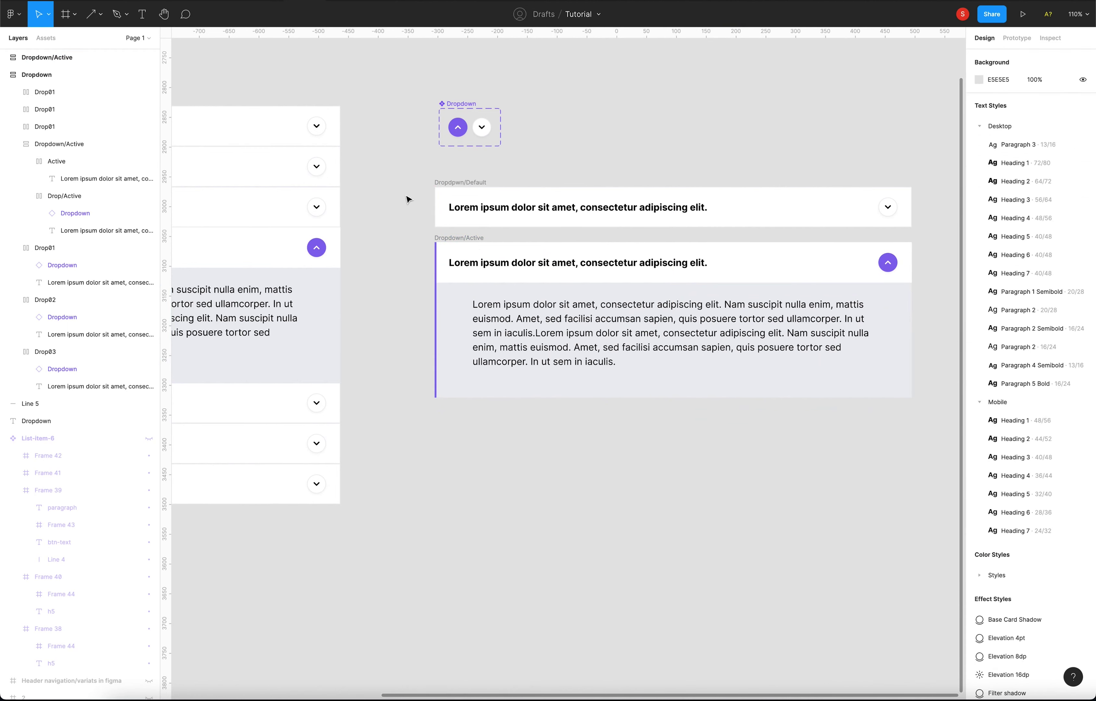
{"action": "left_click_drag", "start_coordinate": [408, 186], "coordinate": [935, 515]}
{"action": "left_click", "coordinate": [555, 15]}
{"action": "left_click", "coordinate": [559, 59]}
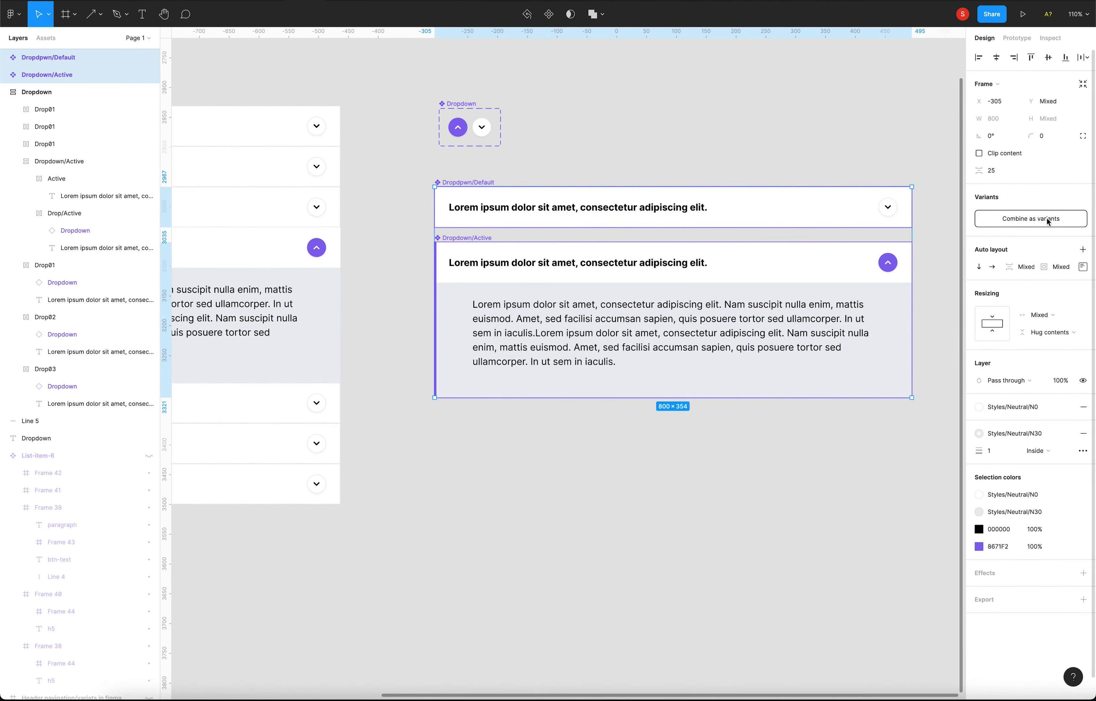
{"action": "left_click", "coordinate": [1030, 218]}
{"action": "left_click", "coordinate": [524, 420]}
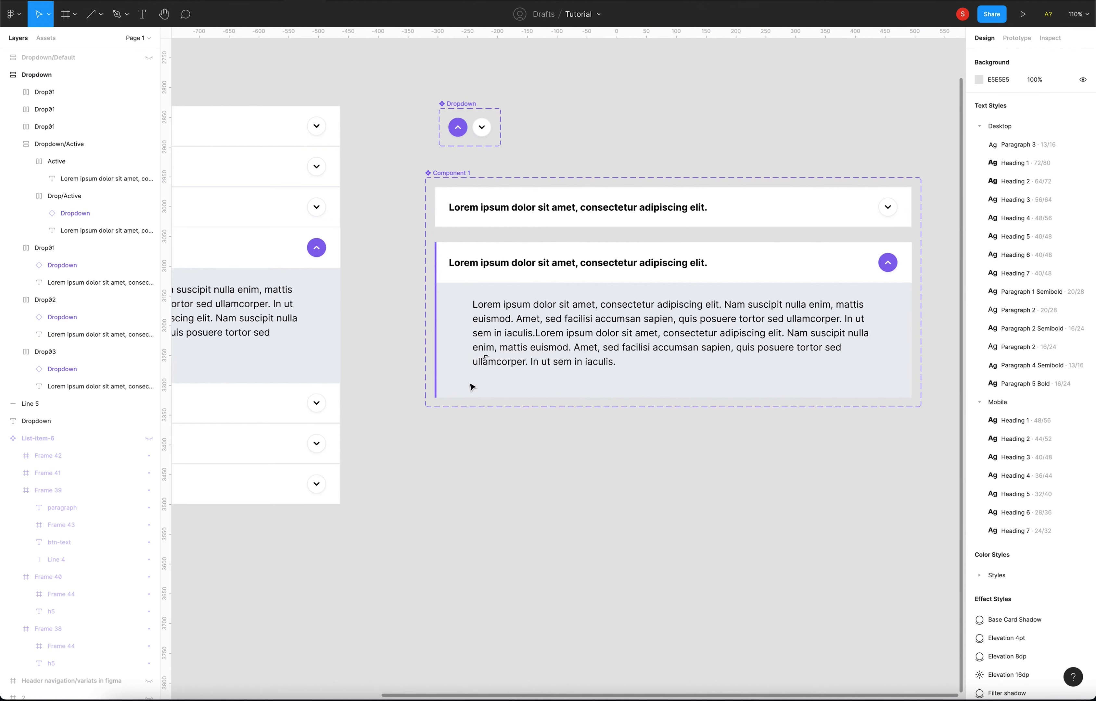
Step: Rename the arrow component set, with Active and Default variants, to Dropdown/Arrows
{"action": "left_click", "coordinate": [436, 103]}
{"action": "left_click", "coordinate": [45, 144]}
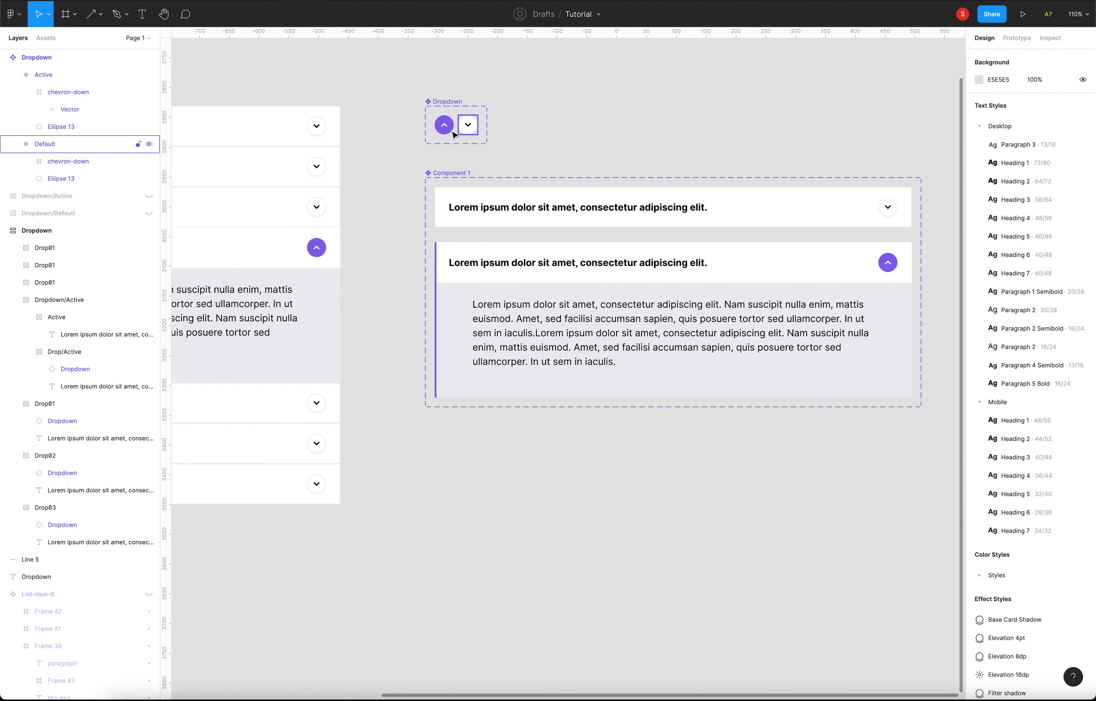
{"action": "left_click", "coordinate": [43, 75], "text": "shift"}
{"action": "double_click", "coordinate": [46, 57]}
{"action": "type", "text": "/Arrows"}
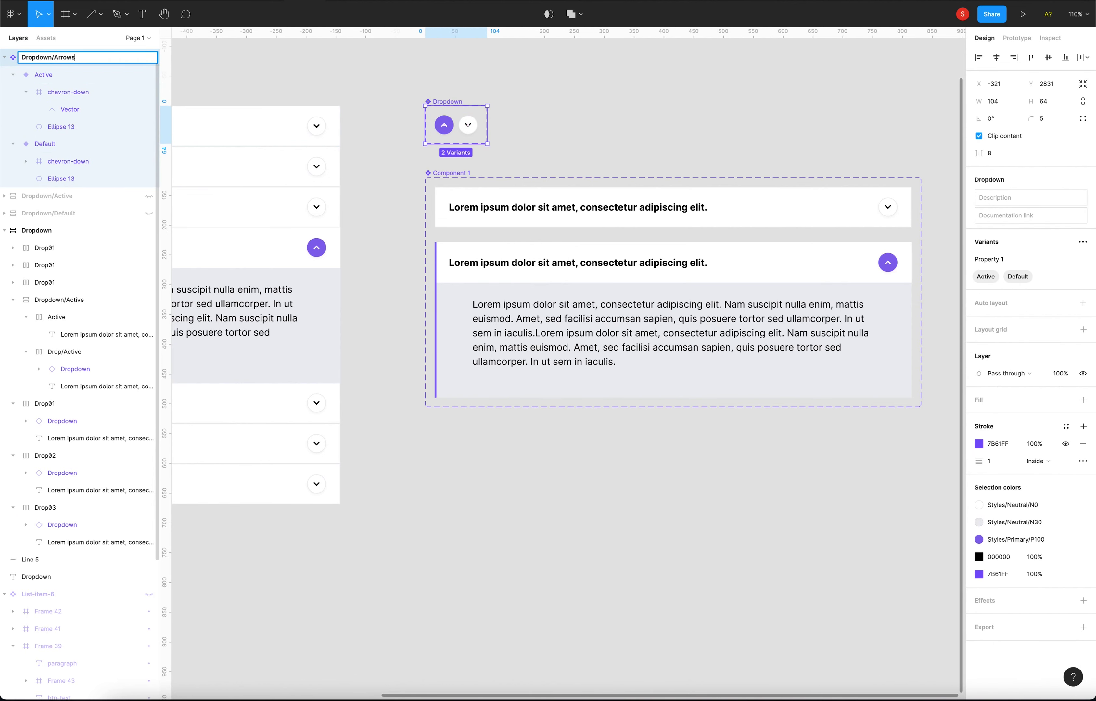
{"action": "key", "text": "Return"}
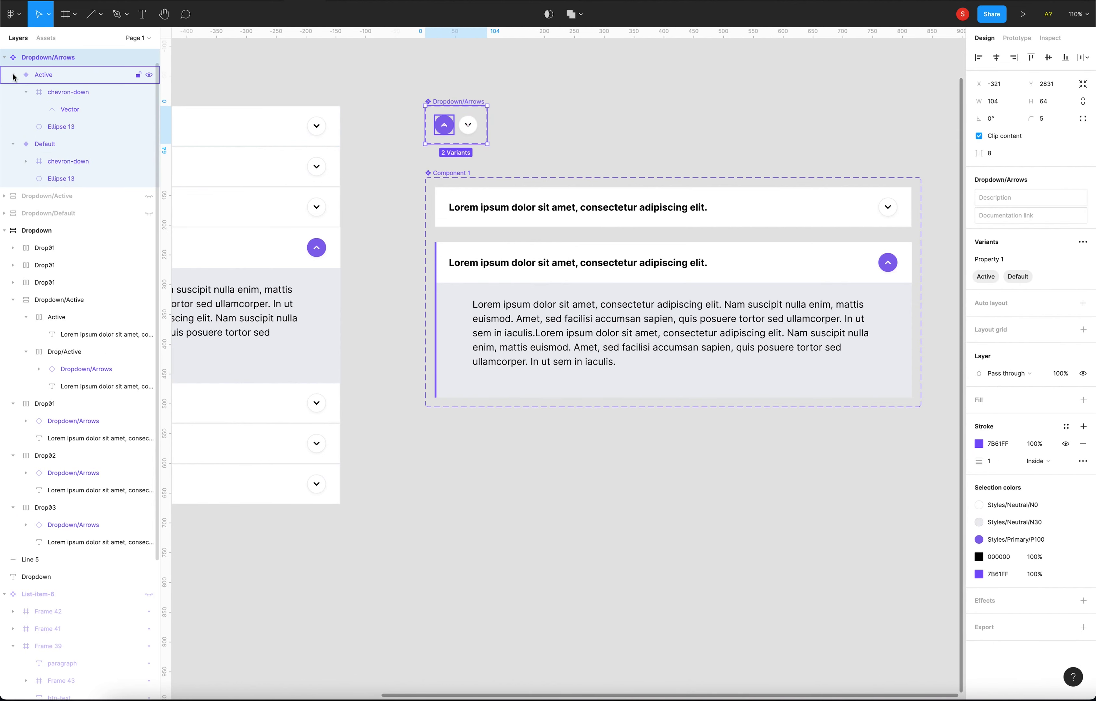
{"action": "left_click", "coordinate": [13, 75]}
{"action": "left_click", "coordinate": [13, 91]}
{"action": "left_click", "coordinate": [538, 126]}
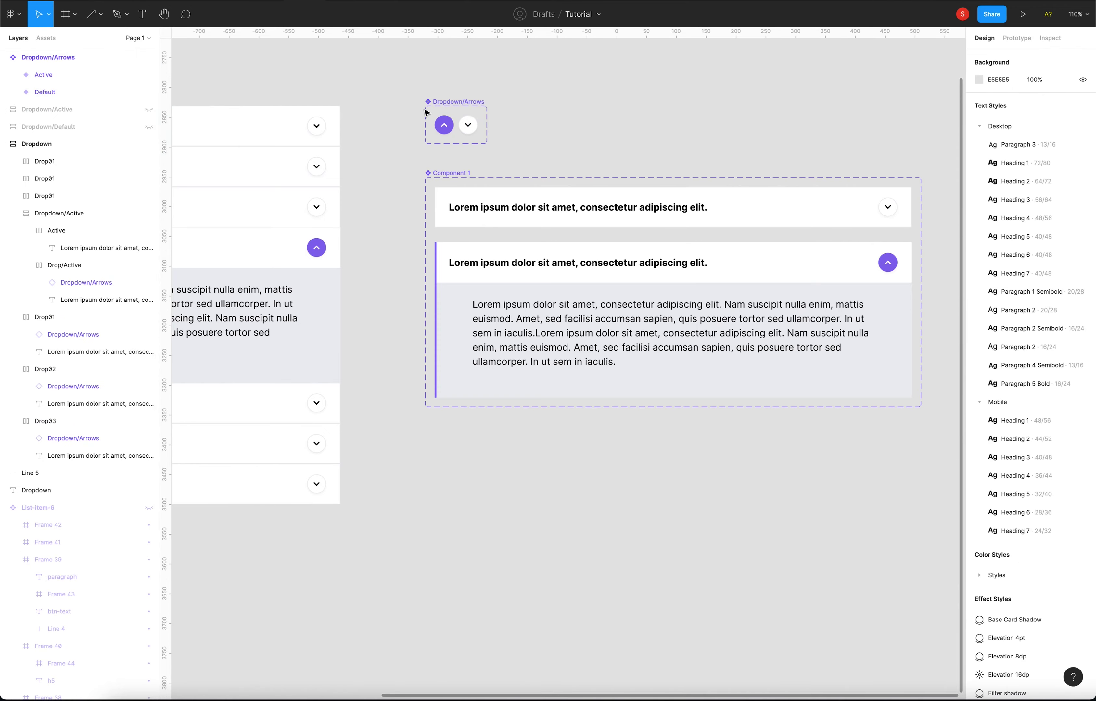
{"action": "scroll", "coordinate": [577, 108], "scroll_direction": "down", "scroll_amount": 2}
{"action": "scroll", "coordinate": [587, 134], "scroll_direction": "down", "scroll_amount": 2}
{"action": "scroll", "coordinate": [587, 144], "scroll_direction": "down", "scroll_amount": 1}
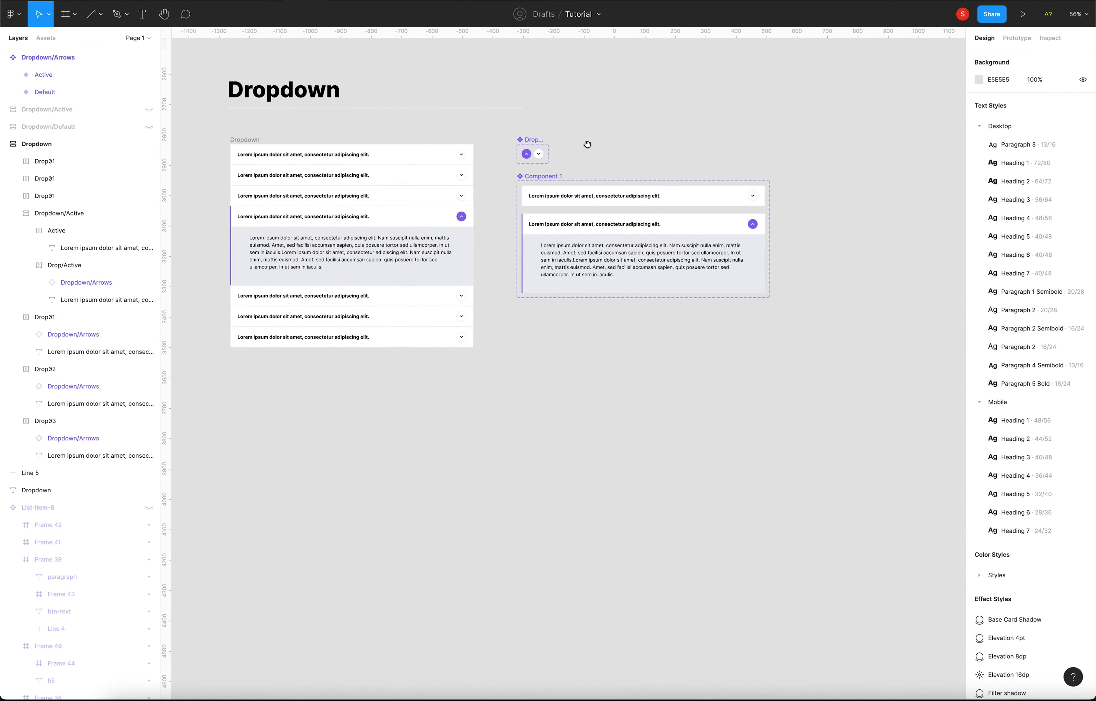
Step: Move both component sets out to the right and place a collapsed dropdown instance near the title
{"action": "left_click_drag", "start_coordinate": [503, 132], "coordinate": [780, 322]}
{"action": "mouse_move", "coordinate": [658, 295]}
{"action": "left_mouse_down"}
{"action": "mouse_move", "coordinate": [713, 243]}
{"action": "mouse_move", "coordinate": [707, 229]}
{"action": "mouse_move", "coordinate": [679, 264]}
{"action": "left_mouse_up"}
{"action": "left_click", "coordinate": [670, 367]}
{"action": "left_click", "coordinate": [640, 228]}
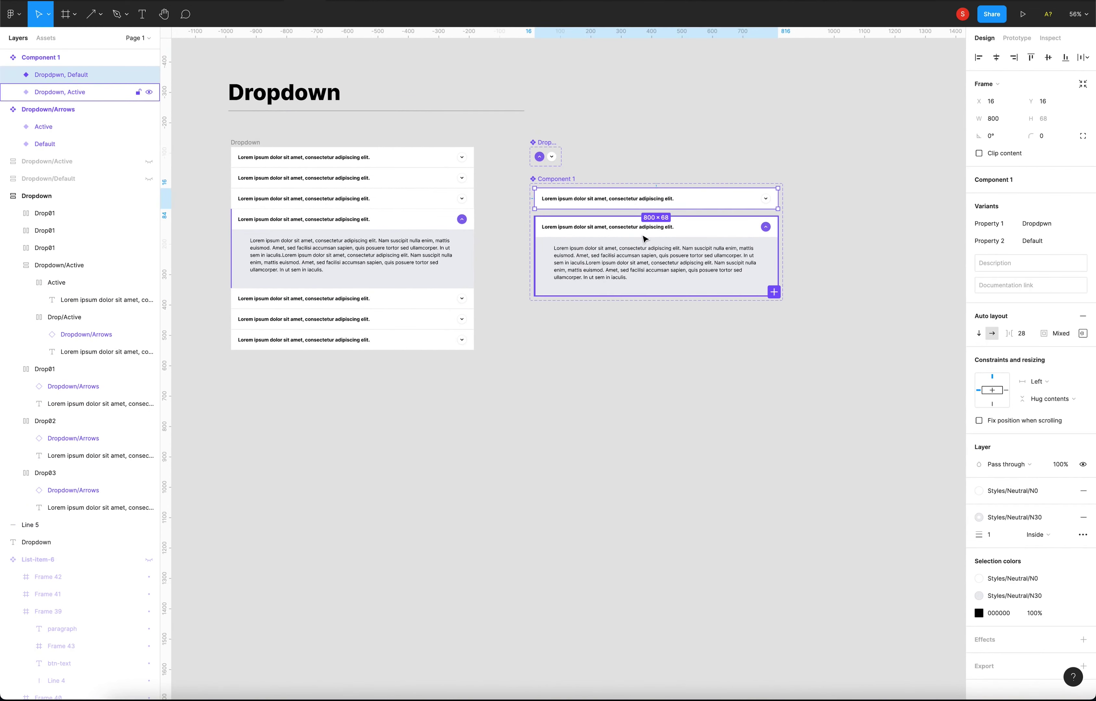
{"action": "left_click_drag", "start_coordinate": [616, 223], "coordinate": [604, 352]}
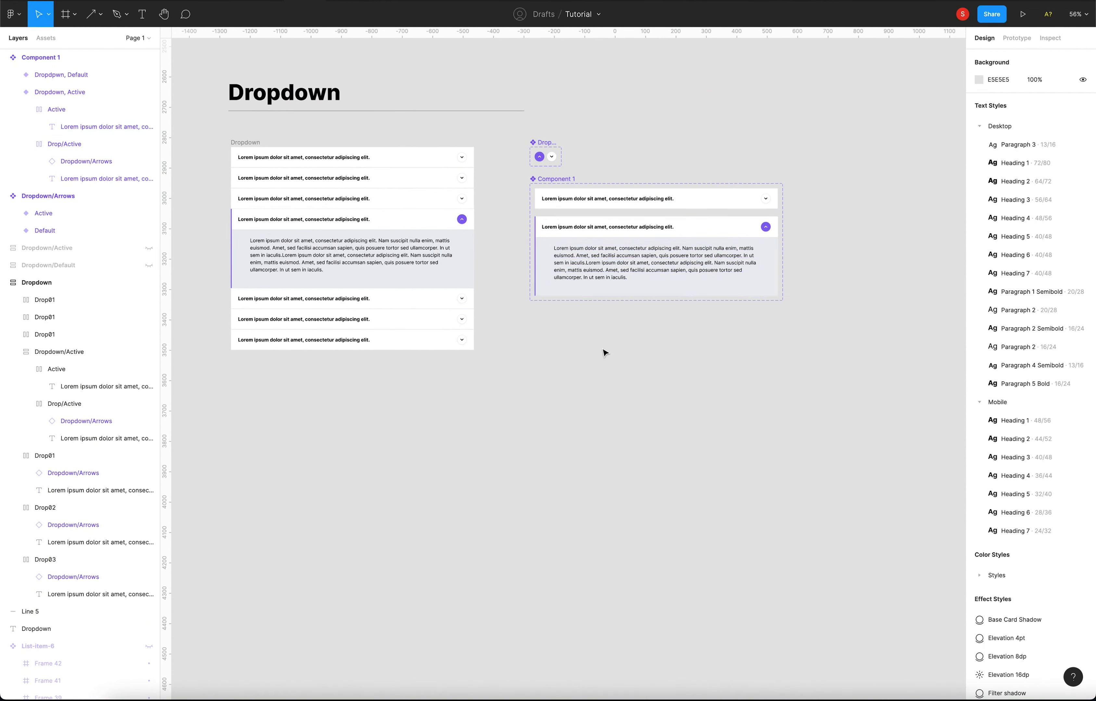
{"action": "left_click", "coordinate": [578, 204]}
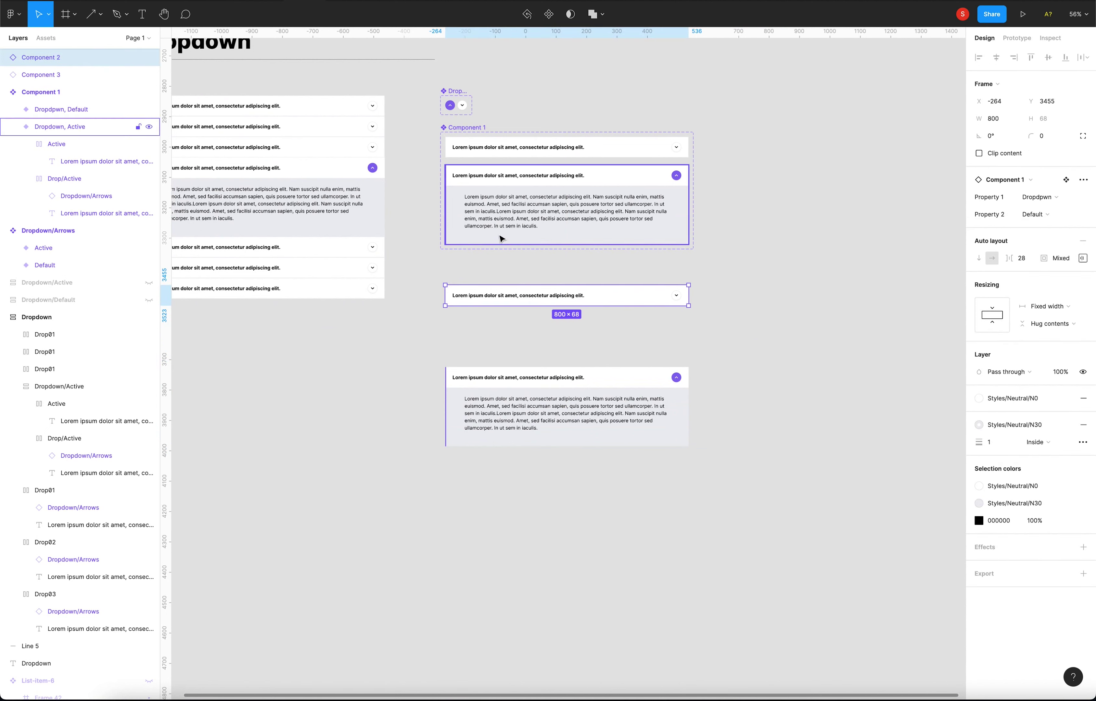
{"action": "left_click_drag", "start_coordinate": [425, 90], "coordinate": [710, 257]}
{"action": "left_click_drag", "start_coordinate": [554, 127], "coordinate": [844, 127]}
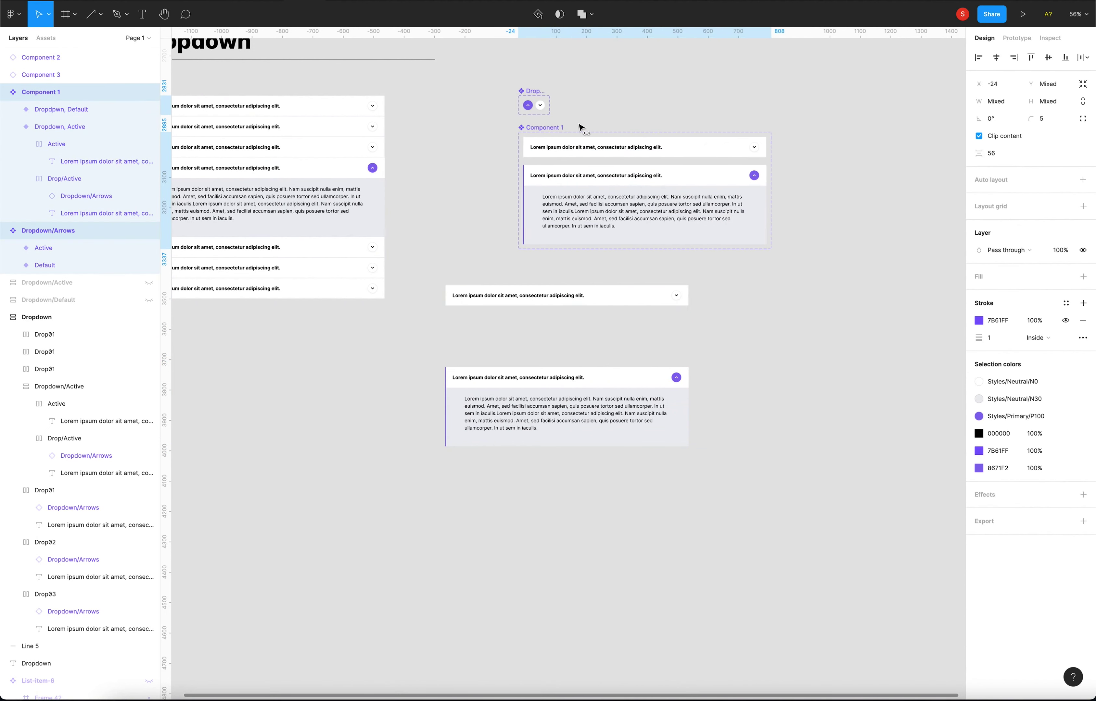
{"action": "left_click_drag", "start_coordinate": [503, 294], "coordinate": [482, 97]}
{"action": "left_click", "coordinate": [467, 147]}
{"action": "scroll", "coordinate": [497, 149], "scroll_direction": "left", "scroll_amount": 3}
{"action": "scroll", "coordinate": [513, 152], "scroll_direction": "right", "scroll_amount": 2}
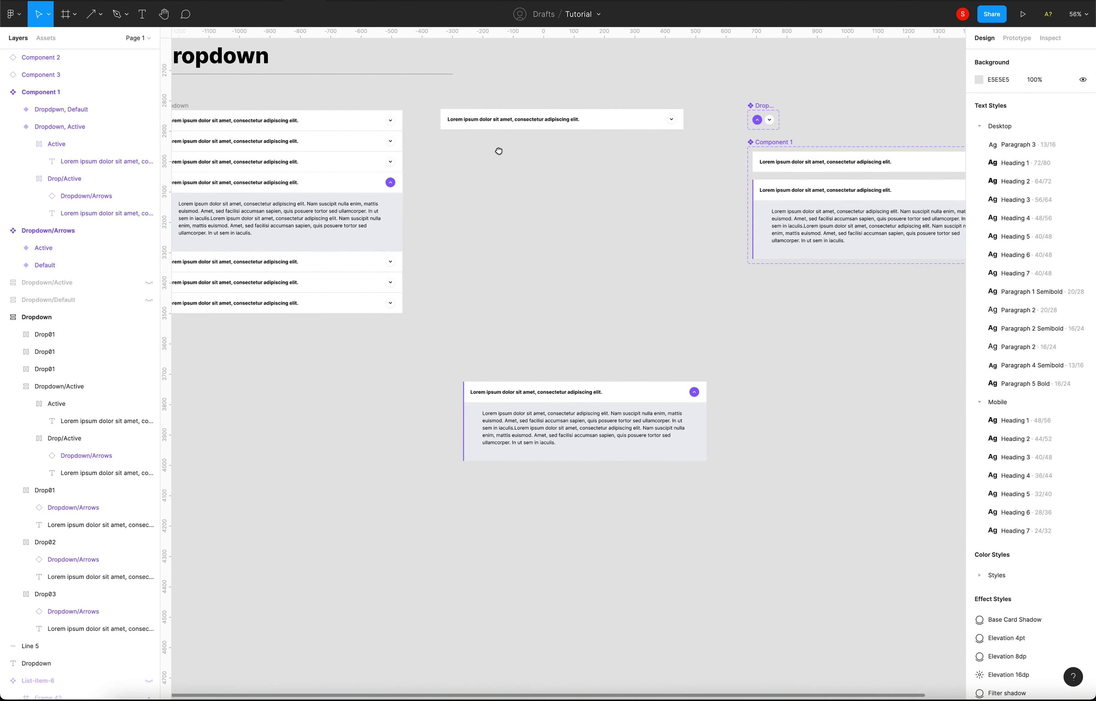
Step: Stack collapsed rows, insert the expanded Active instance, and add a collapsed row below it
{"action": "left_click", "coordinate": [504, 120]}
{"action": "left_click", "coordinate": [533, 159]}
{"action": "left_click", "coordinate": [566, 118]}
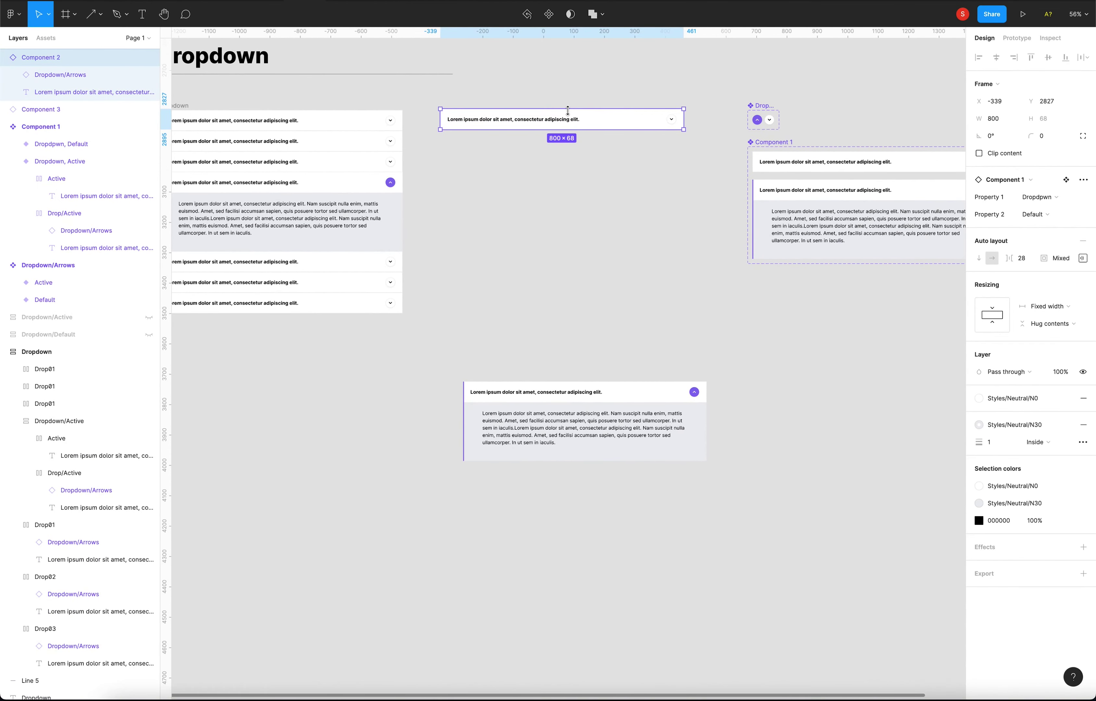
{"action": "left_click_drag", "start_coordinate": [569, 119], "coordinate": [569, 140]}
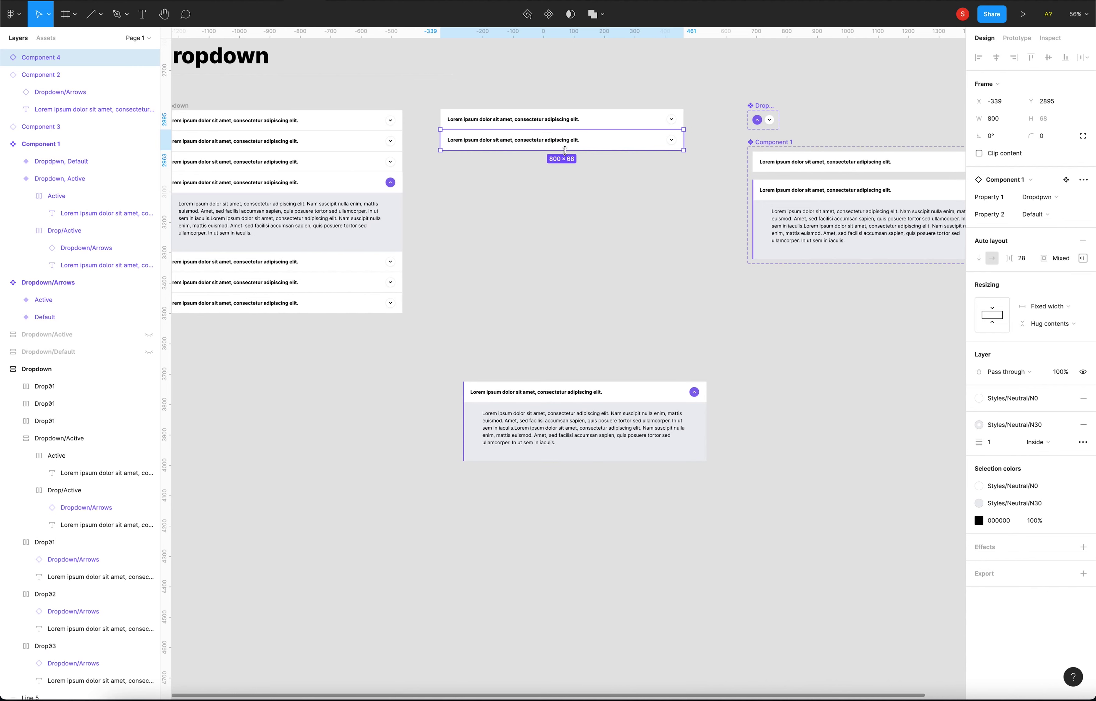
{"action": "key", "text": "ctrl+d"}
{"action": "key", "text": "ctrl+d"}
{"action": "key", "text": "ctrl+d"}
{"action": "left_click", "coordinate": [505, 341]}
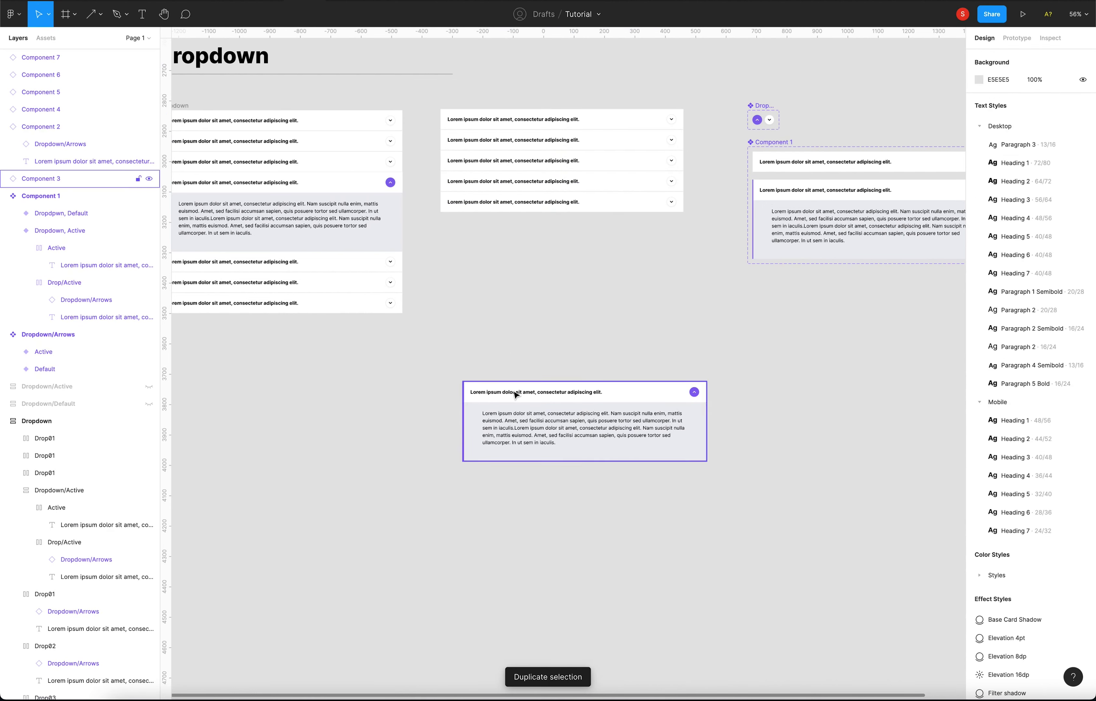
{"action": "mouse_move", "coordinate": [516, 389]}
{"action": "left_mouse_down"}
{"action": "mouse_move", "coordinate": [484, 207]}
{"action": "mouse_move", "coordinate": [501, 227]}
{"action": "left_mouse_up"}
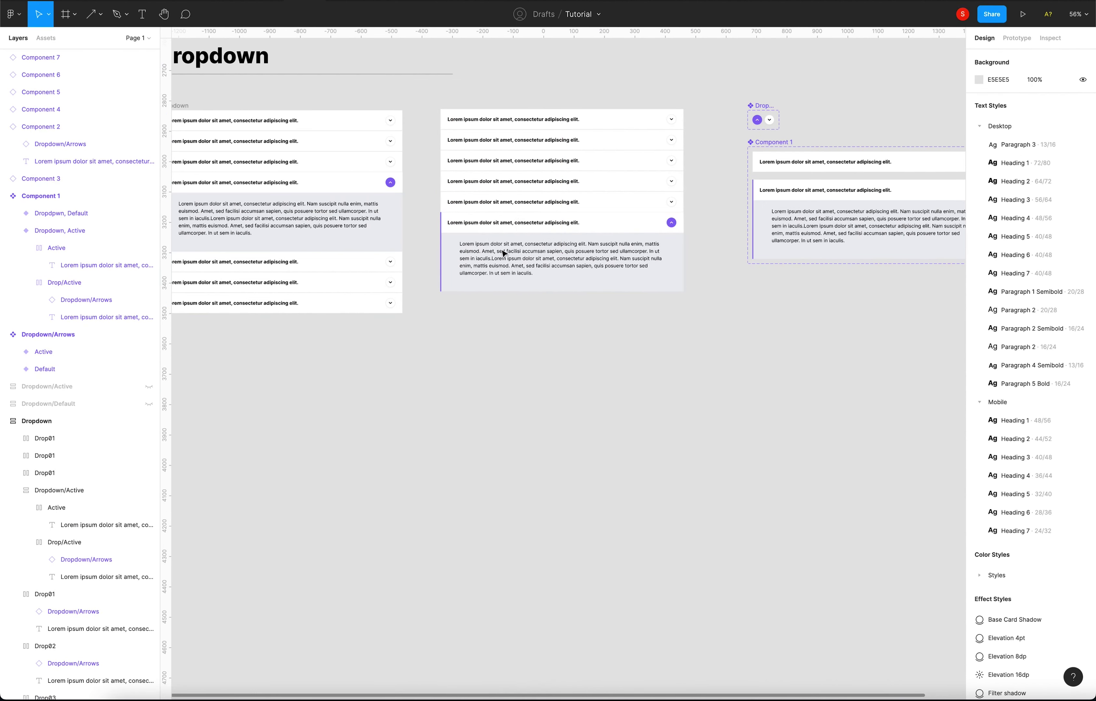
{"action": "left_click", "coordinate": [526, 207]}
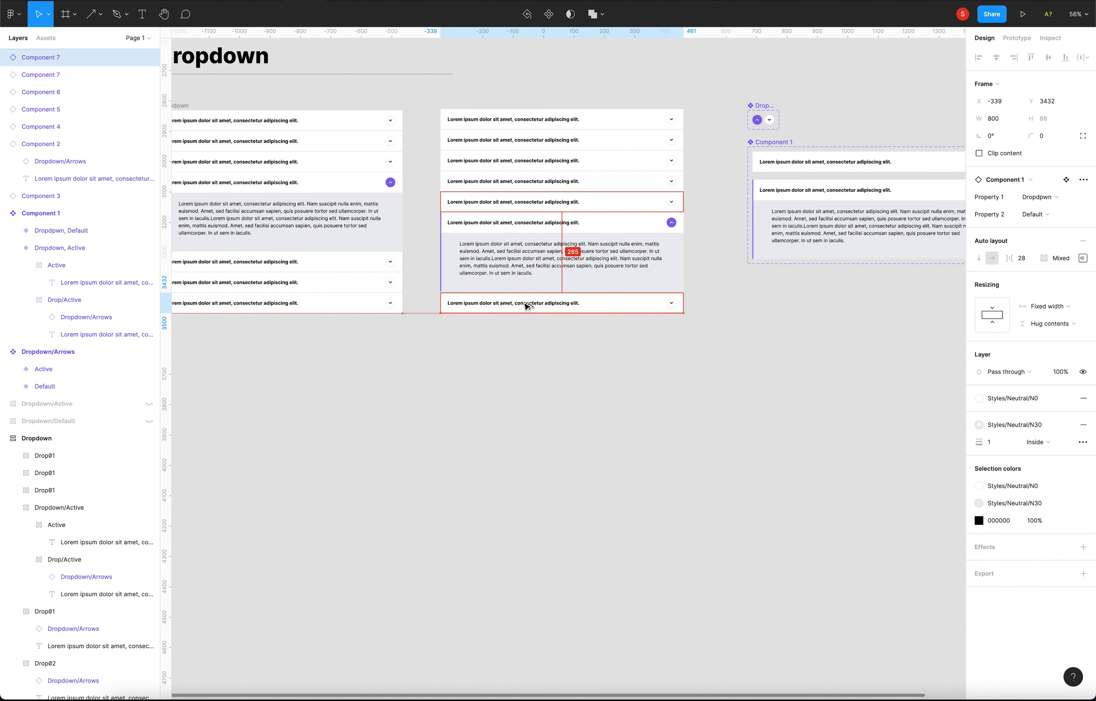
{"action": "left_click_drag", "start_coordinate": [526, 208], "coordinate": [526, 306]}
Step: Select all seven rows of the new 800×673 stack and open their context menu
{"action": "left_click", "coordinate": [483, 361]}
{"action": "left_click_drag", "start_coordinate": [458, 357], "coordinate": [650, 107]}
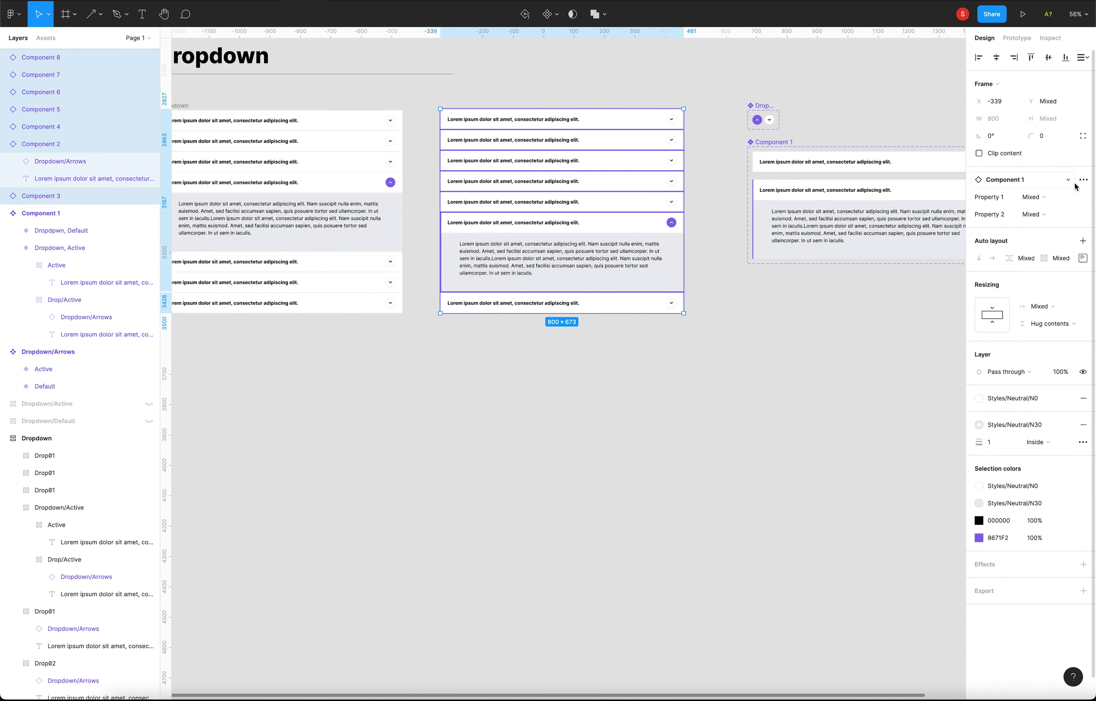
{"action": "left_click", "coordinate": [477, 369]}
{"action": "left_click_drag", "start_coordinate": [449, 361], "coordinate": [699, 105]}
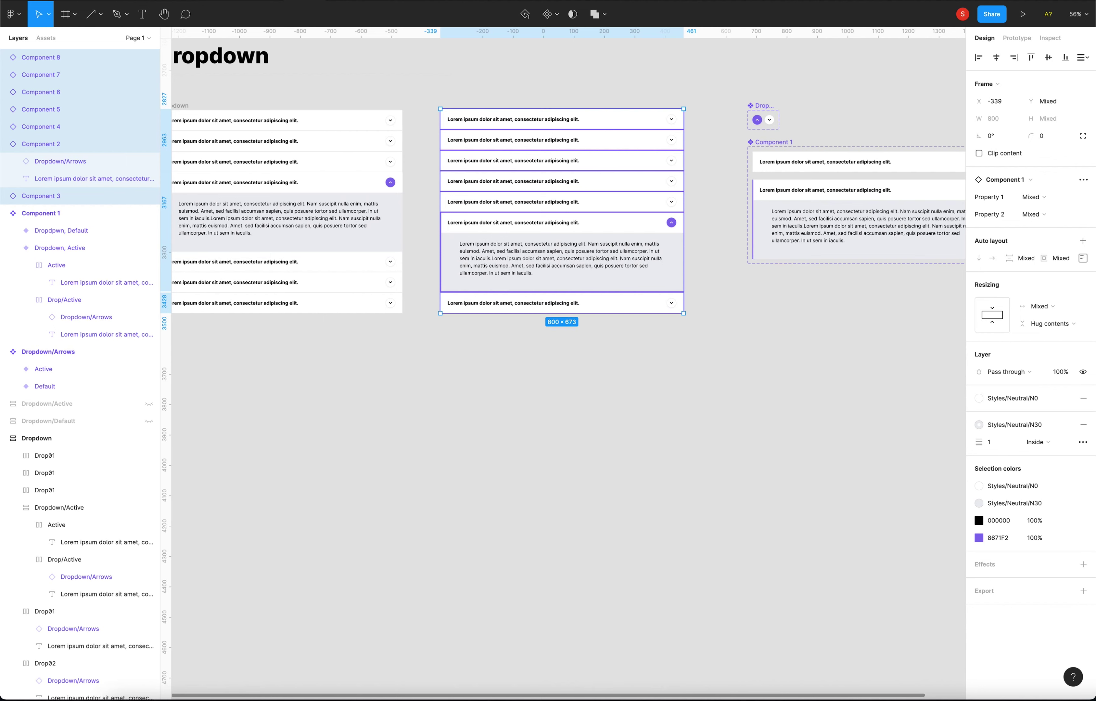
{"action": "left_click", "coordinate": [1079, 181]}
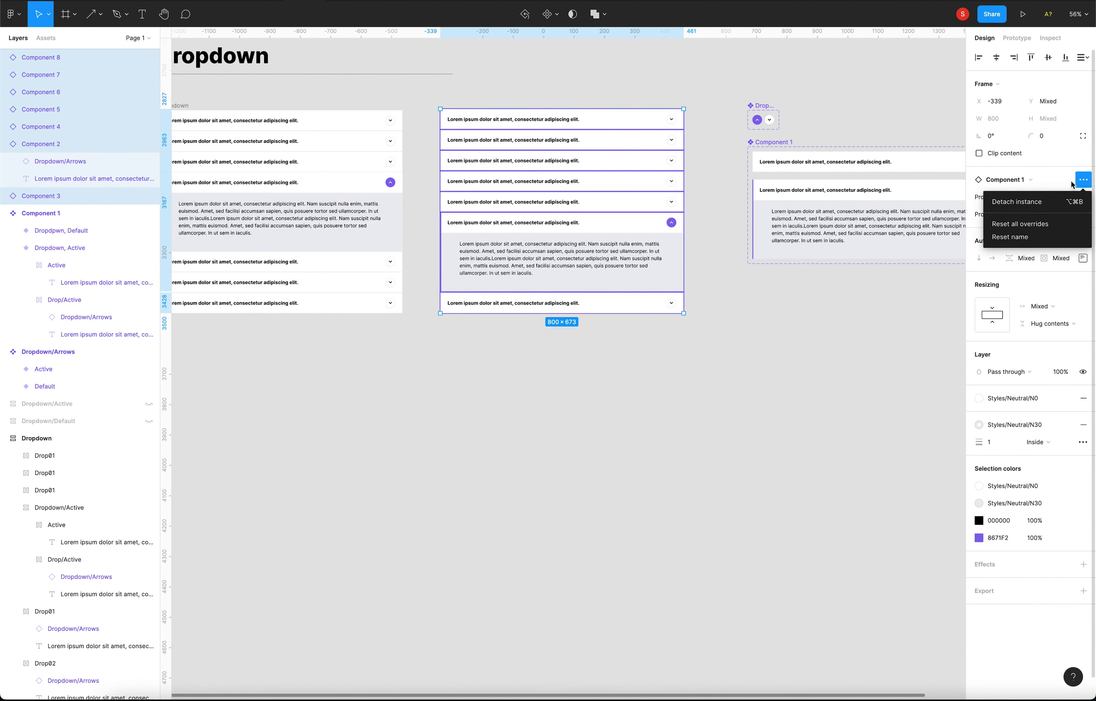
{"action": "left_click", "coordinate": [875, 318]}
{"action": "left_click_drag", "start_coordinate": [418, 343], "coordinate": [719, 109]}
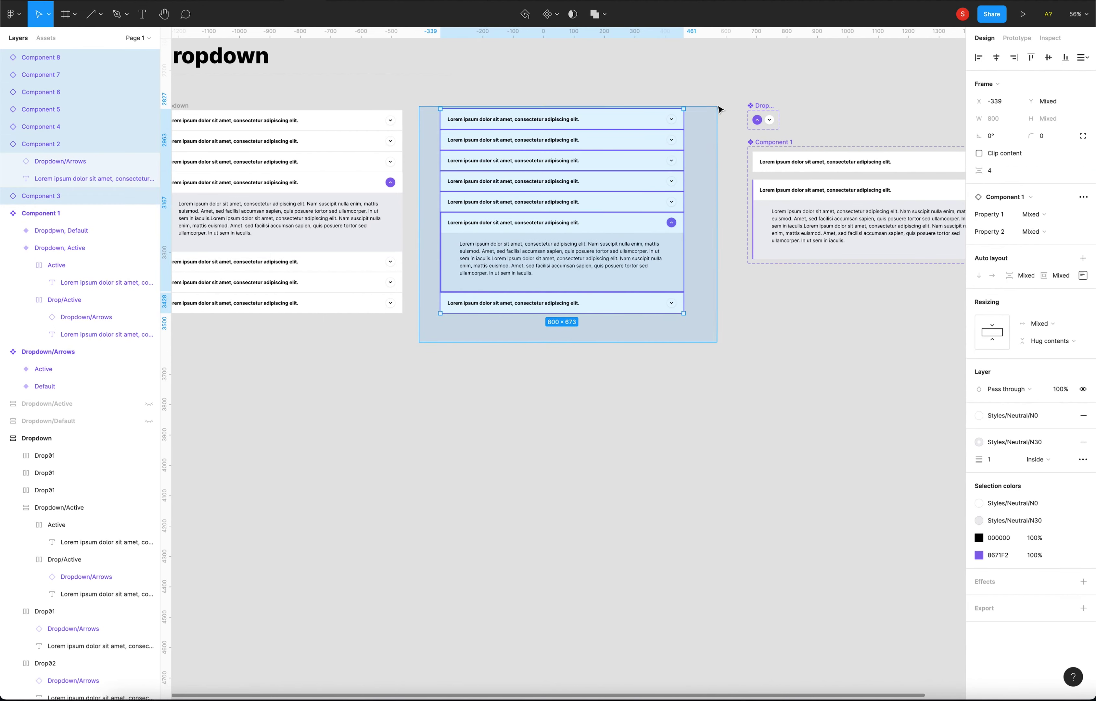
{"action": "right_click", "coordinate": [636, 122]}
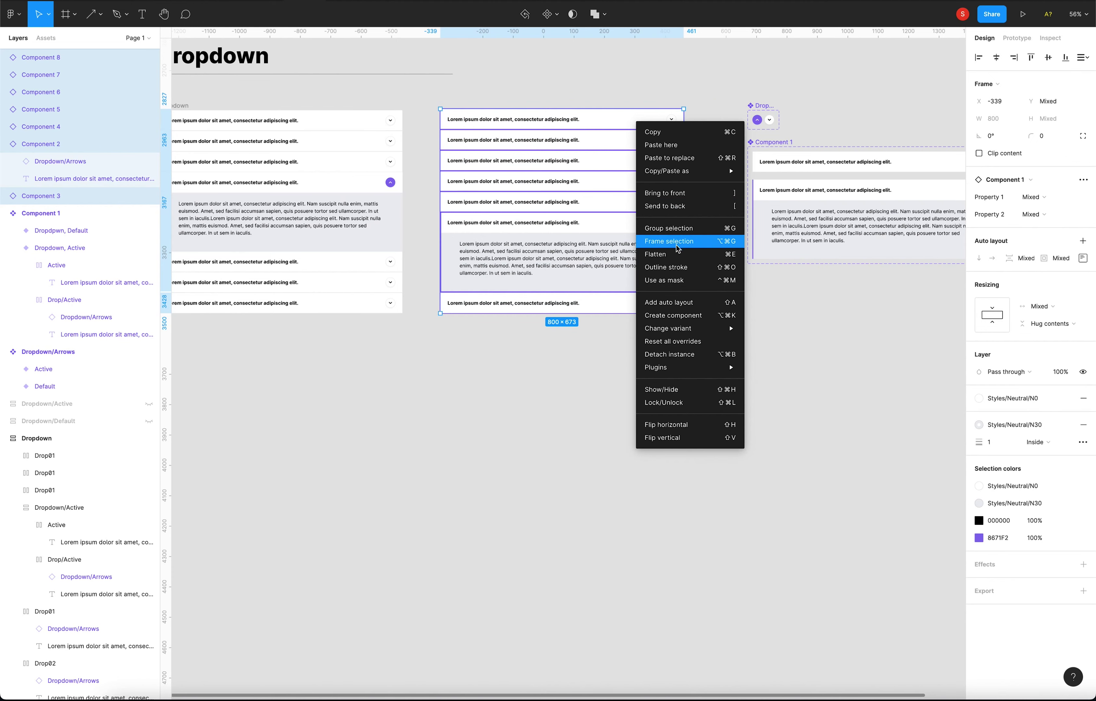
{"action": "left_click", "coordinate": [658, 302]}
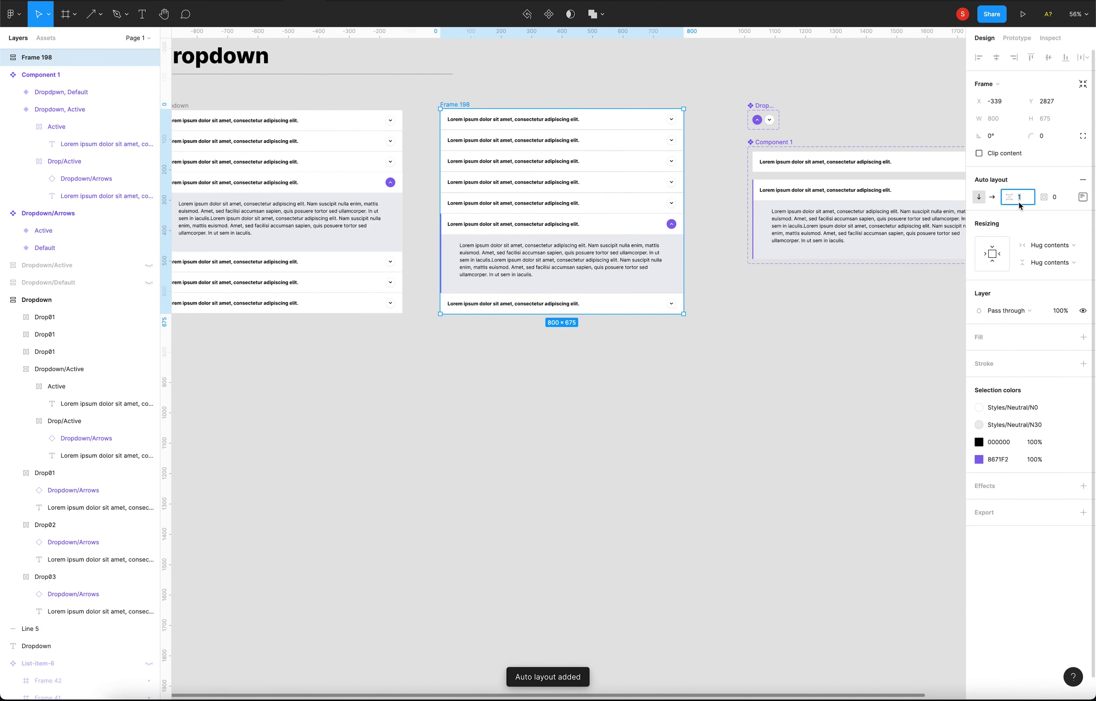
{"action": "key", "text": "Return"}
{"action": "left_click", "coordinate": [543, 374]}
{"action": "left_click", "coordinate": [443, 104]}
{"action": "type", "text": "Dropdown"}
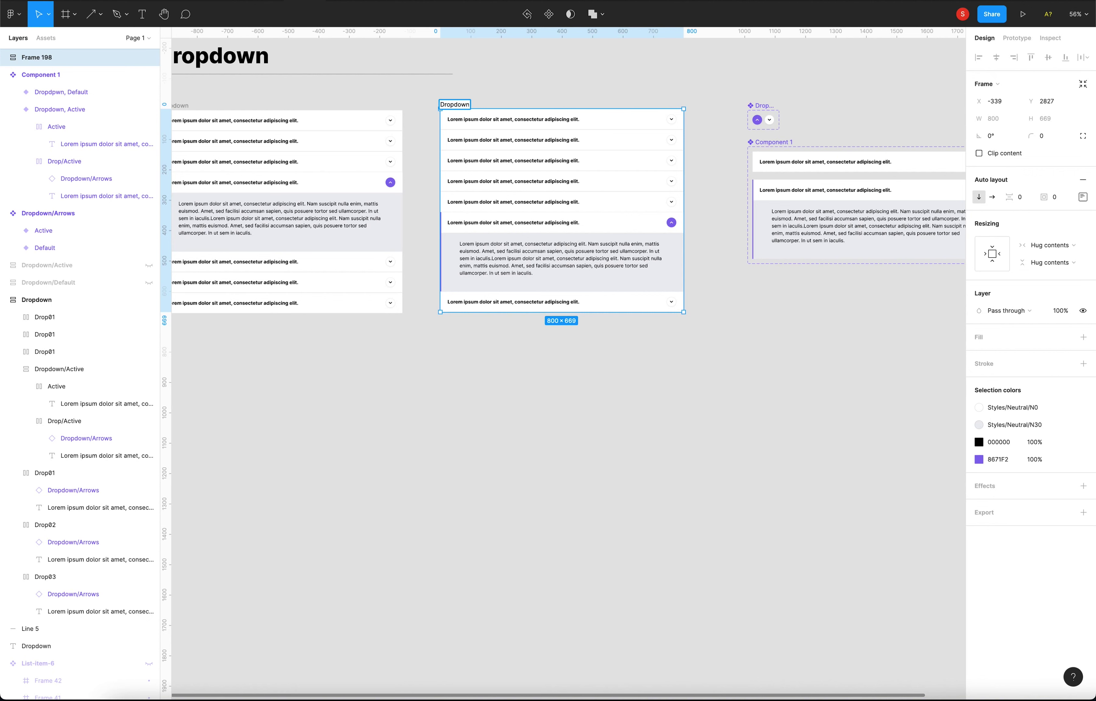
{"action": "key", "text": "Return"}
{"action": "left_click", "coordinate": [436, 379]}
{"action": "double_click", "coordinate": [554, 180]}
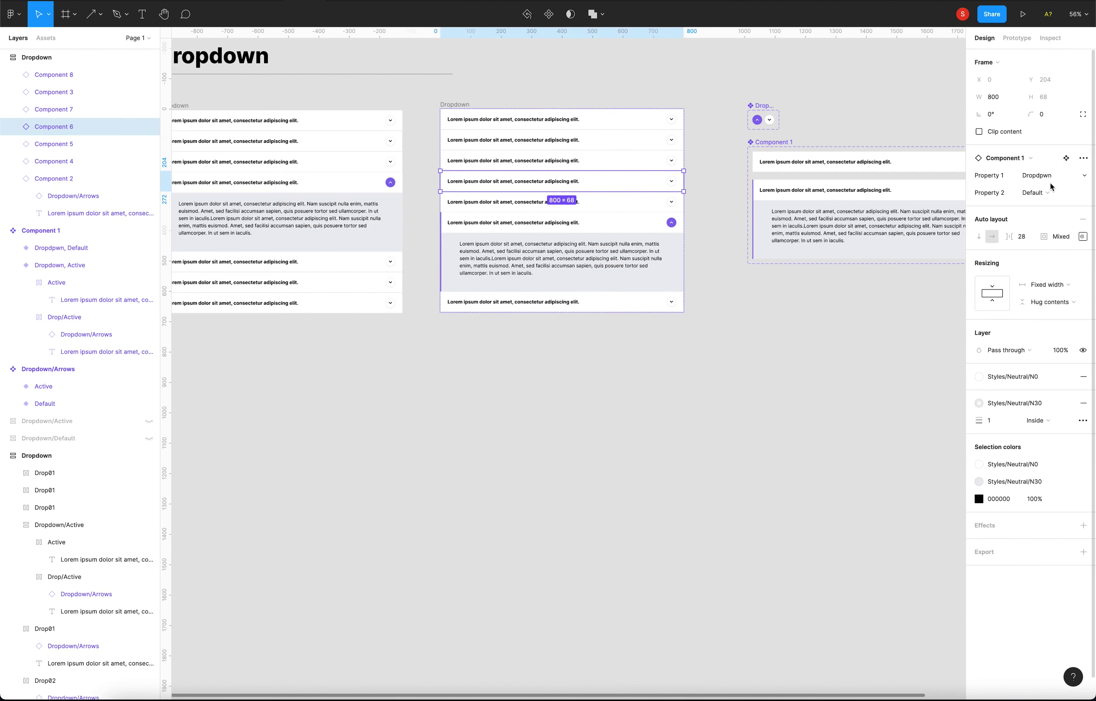
{"action": "left_click", "coordinate": [1049, 181]}
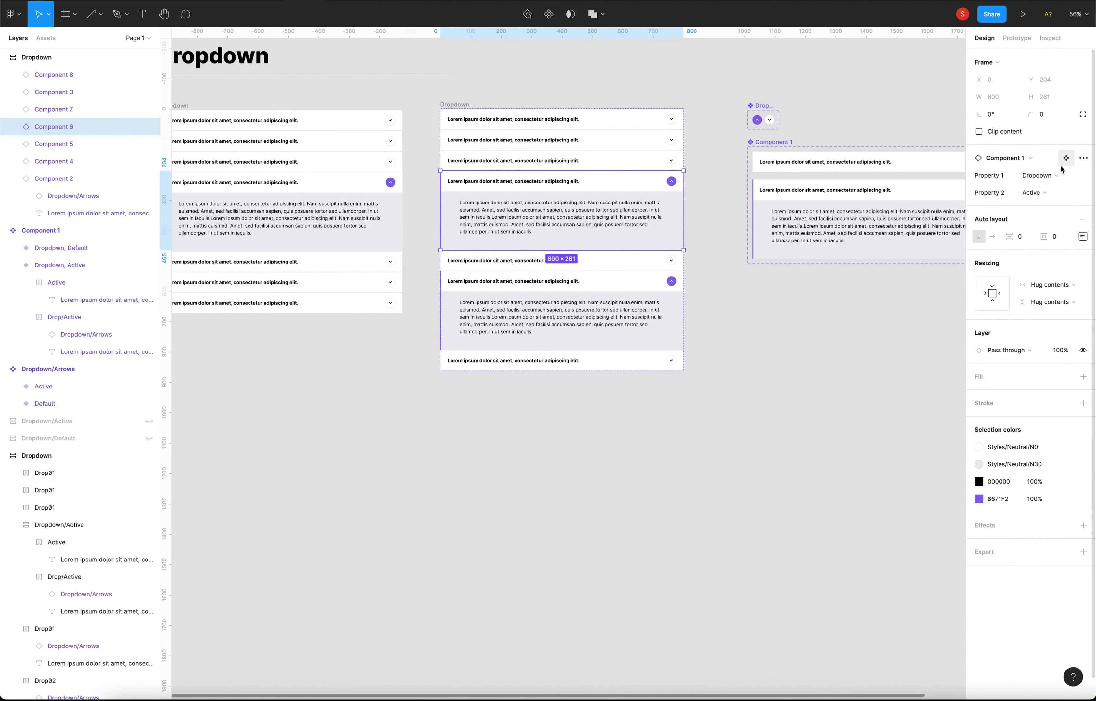
{"action": "left_click", "coordinate": [756, 342]}
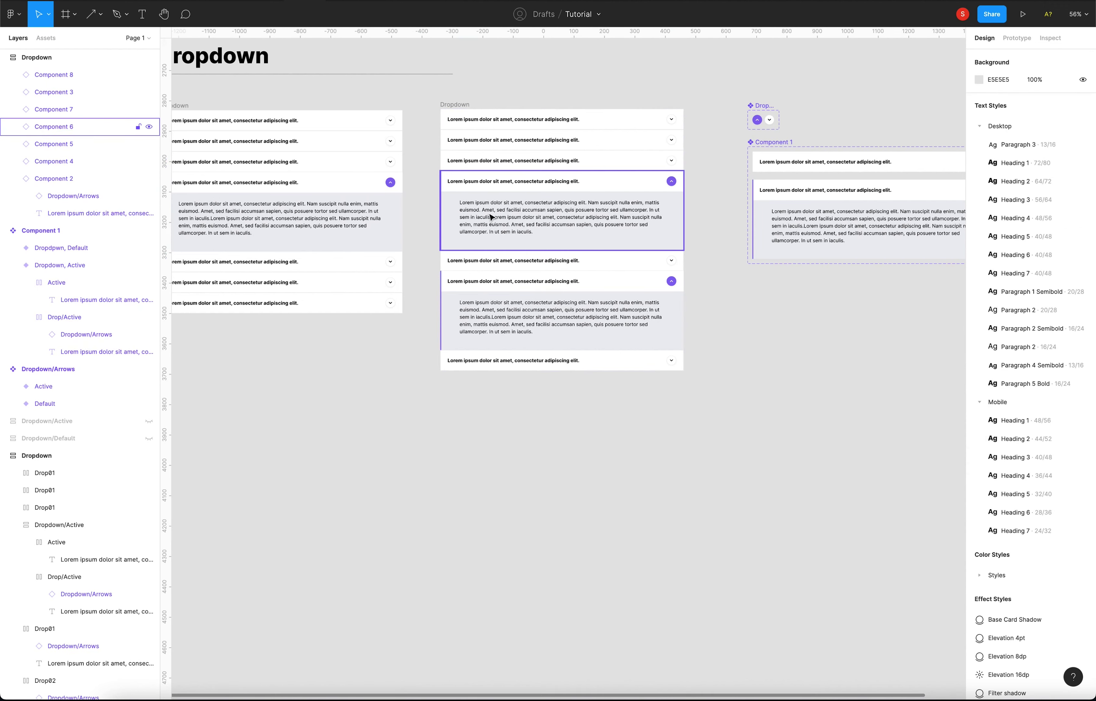
{"action": "key", "text": "ctrl+z"}
{"action": "key", "text": "Escape"}
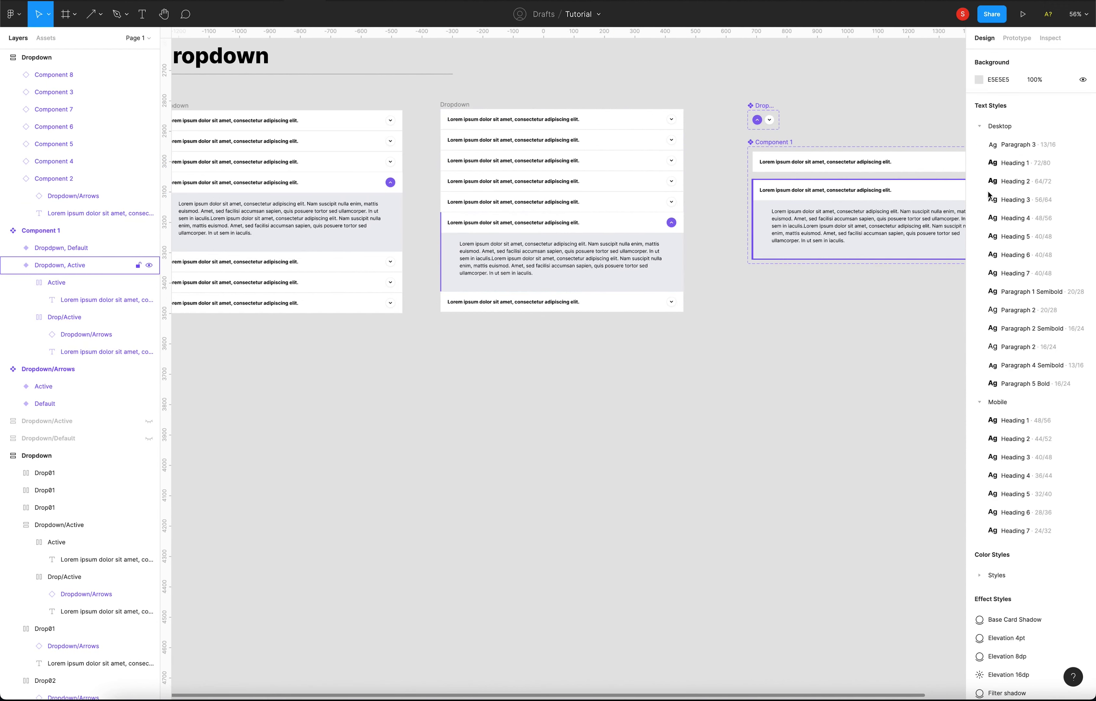
{"action": "left_click_drag", "start_coordinate": [468, 339], "coordinate": [646, 112]}
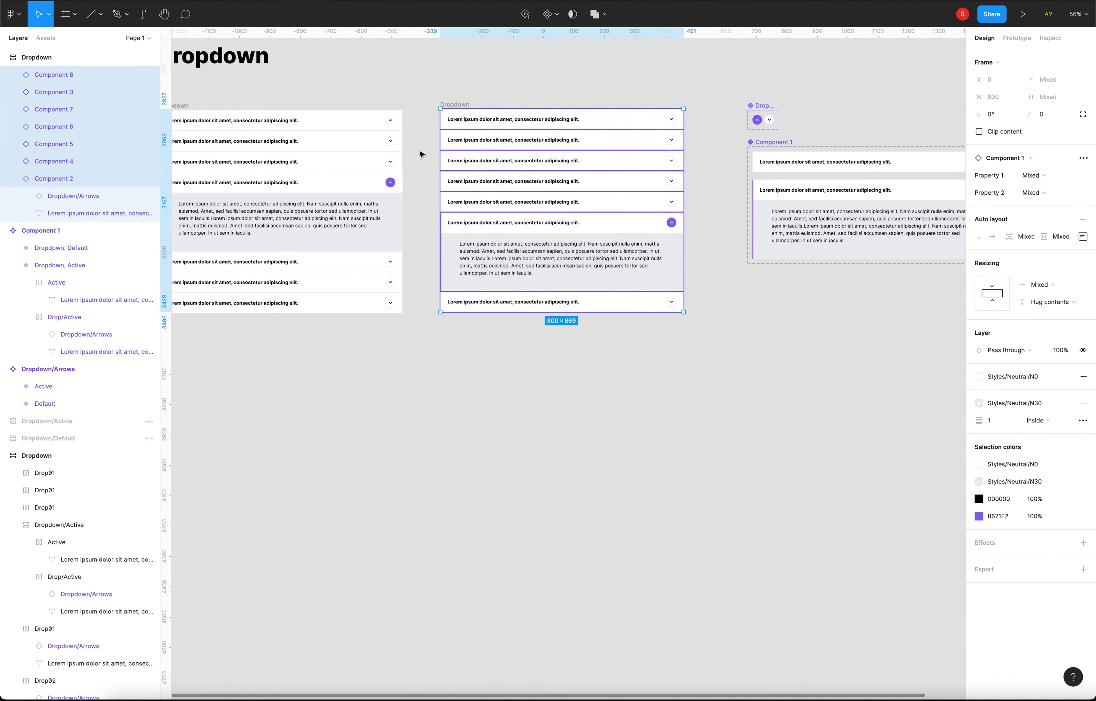
Step: Strip the 'Property 1=' prefix so the variants are named Default and Active
{"action": "left_click", "coordinate": [12, 179]}
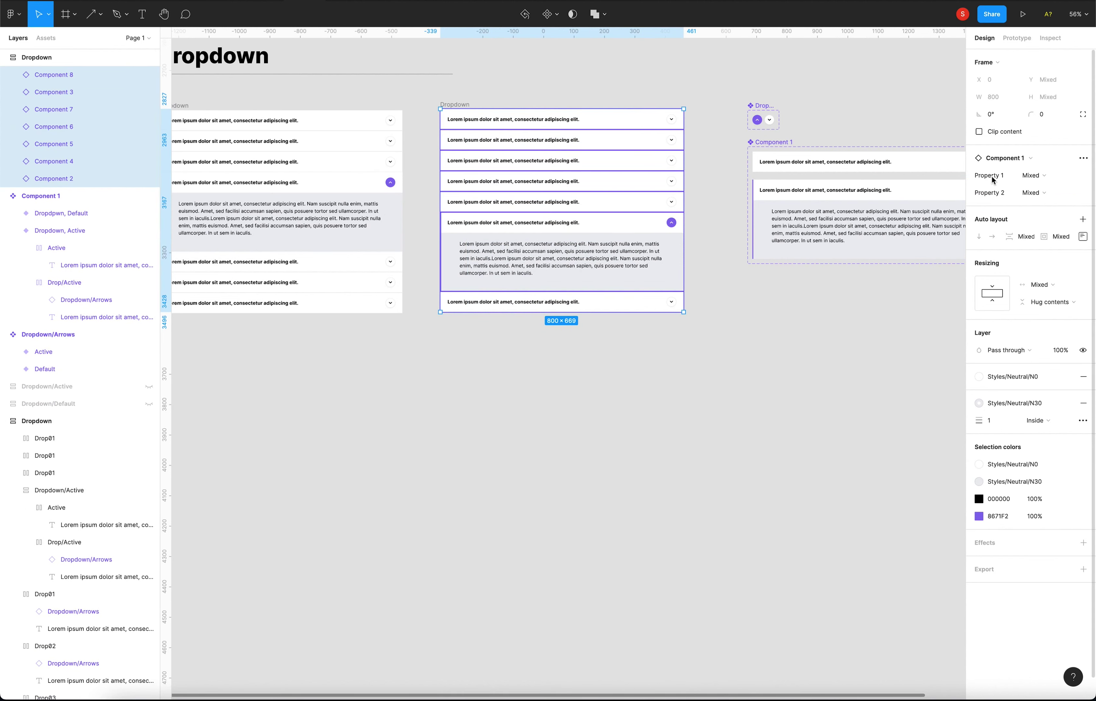
{"action": "left_click", "coordinate": [499, 125]}
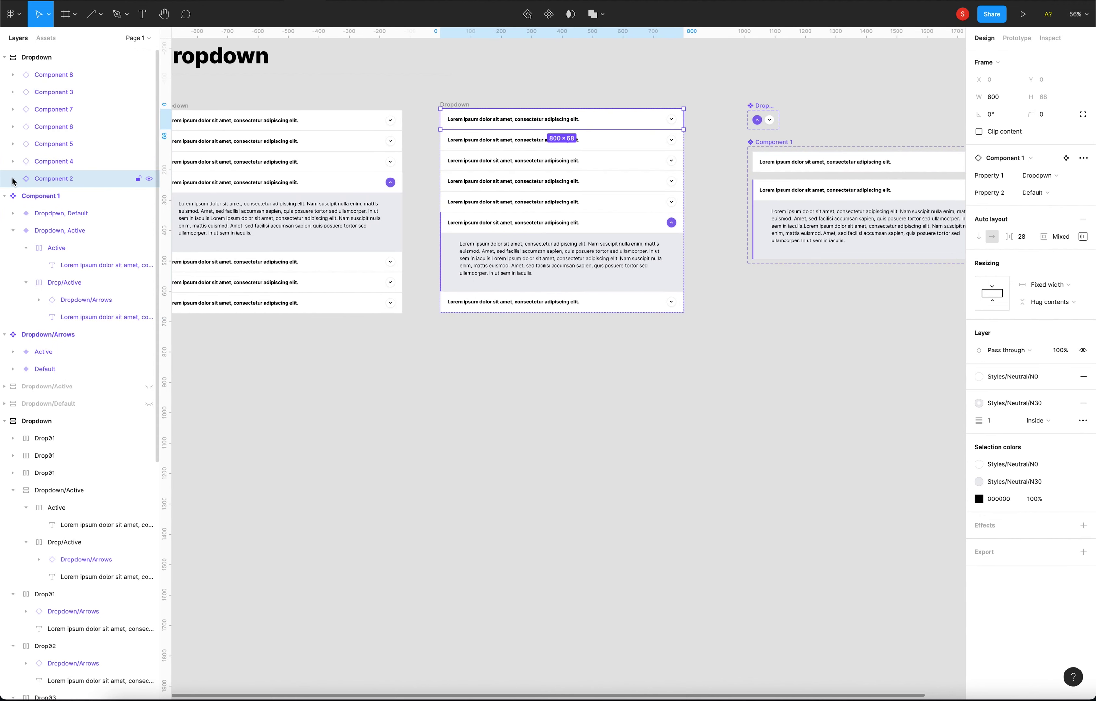
{"action": "left_click", "coordinate": [782, 164]}
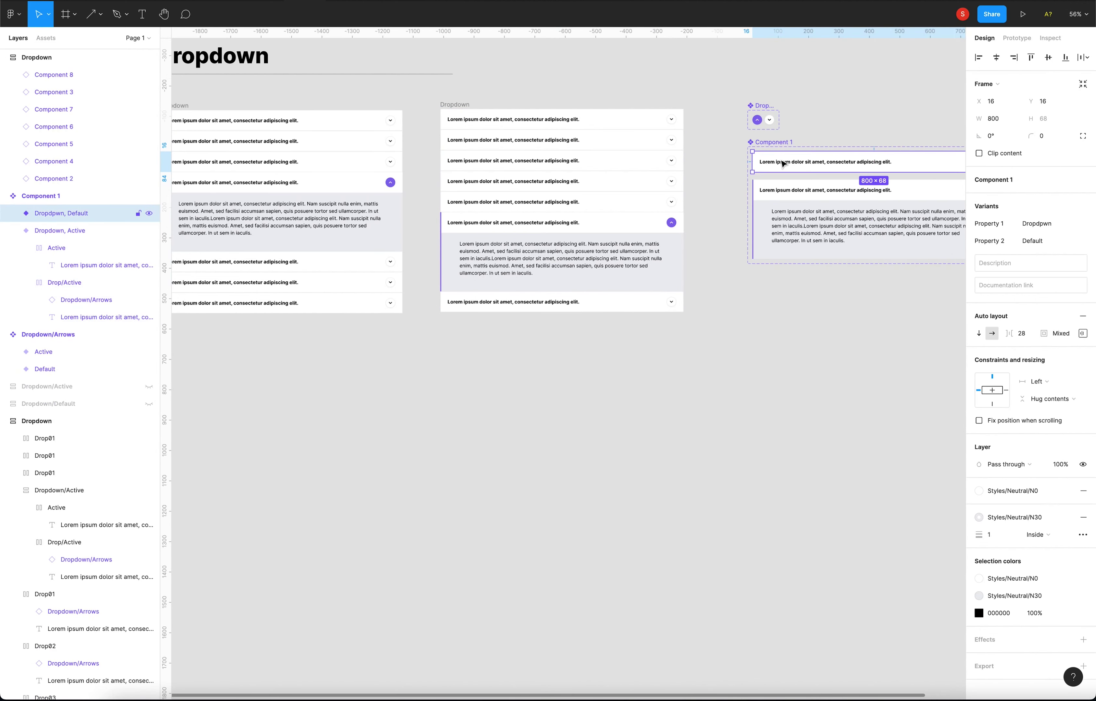
{"action": "left_click", "coordinate": [800, 210], "text": "shift"}
{"action": "double_click", "coordinate": [62, 214]}
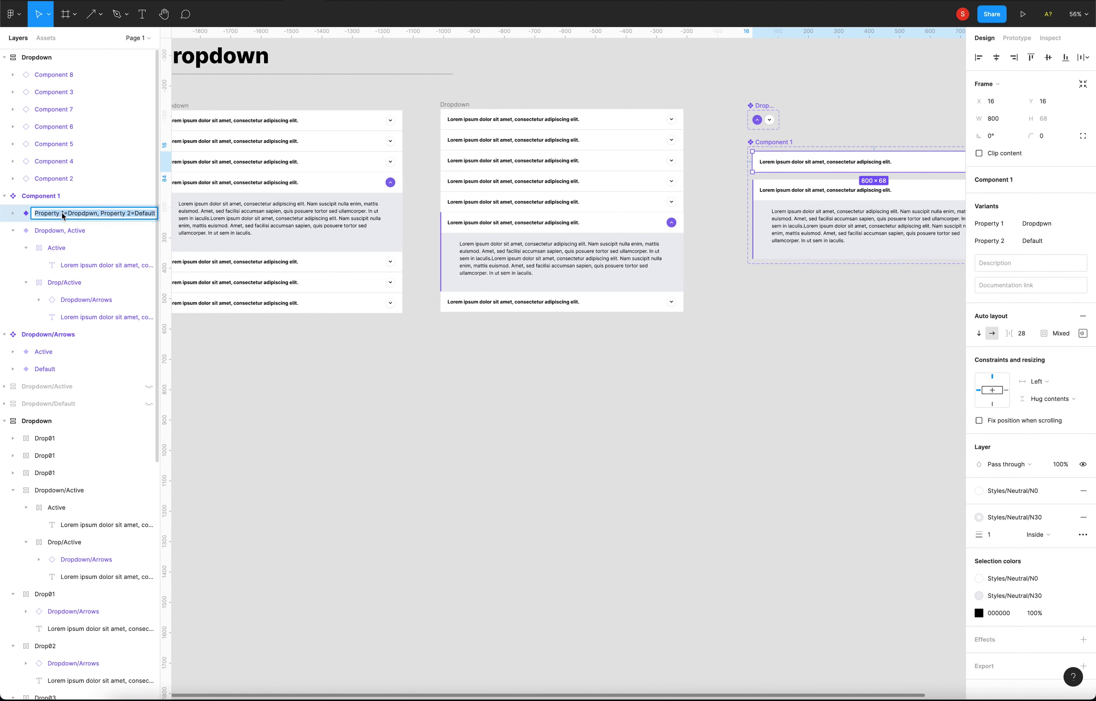
{"action": "left_click", "coordinate": [220, 359]}
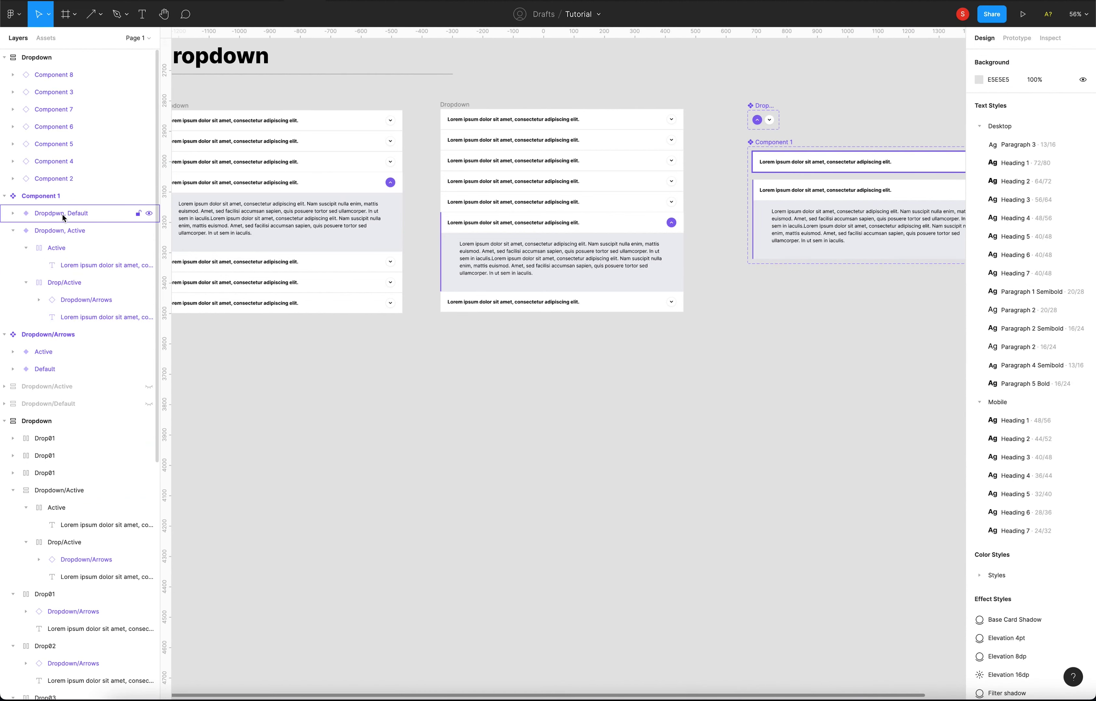
{"action": "double_click", "coordinate": [62, 214]}
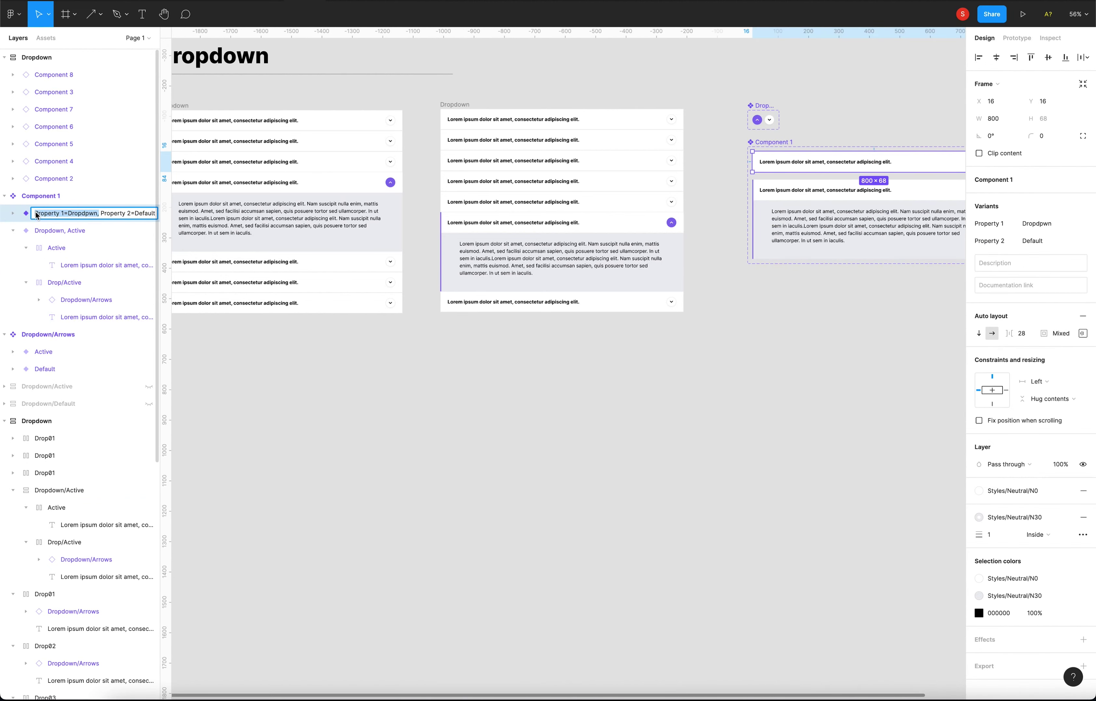
{"action": "key", "text": "BackSpace"}
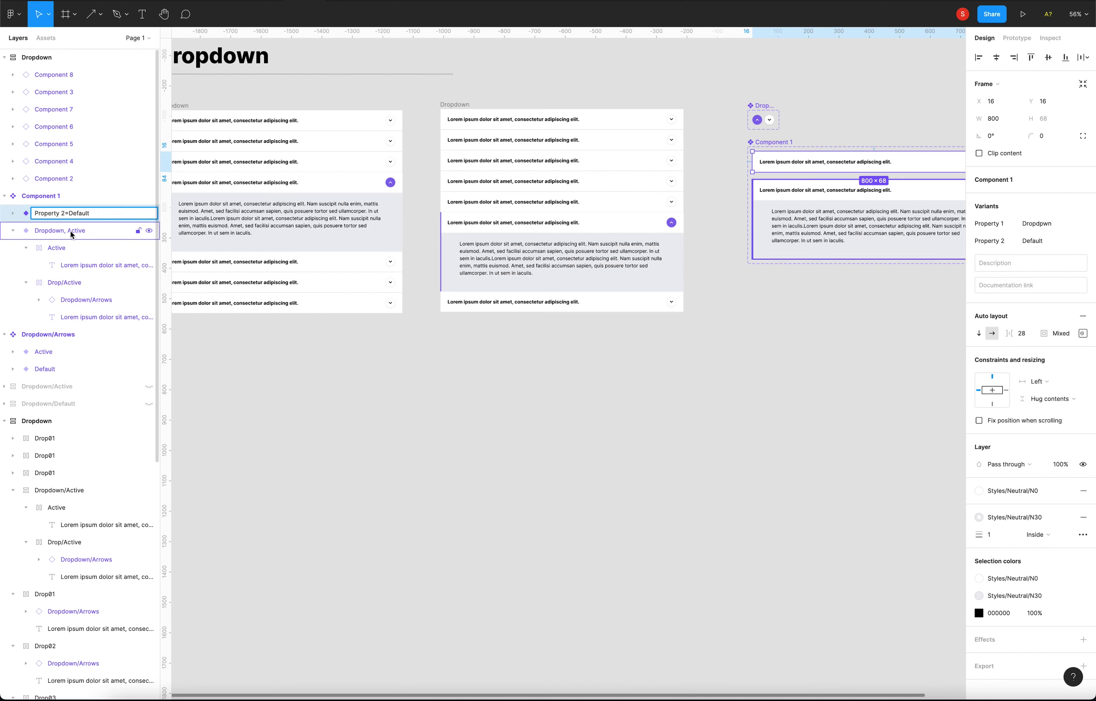
{"action": "double_click", "coordinate": [70, 230]}
{"action": "left_click", "coordinate": [100, 231], "text": "shift"}
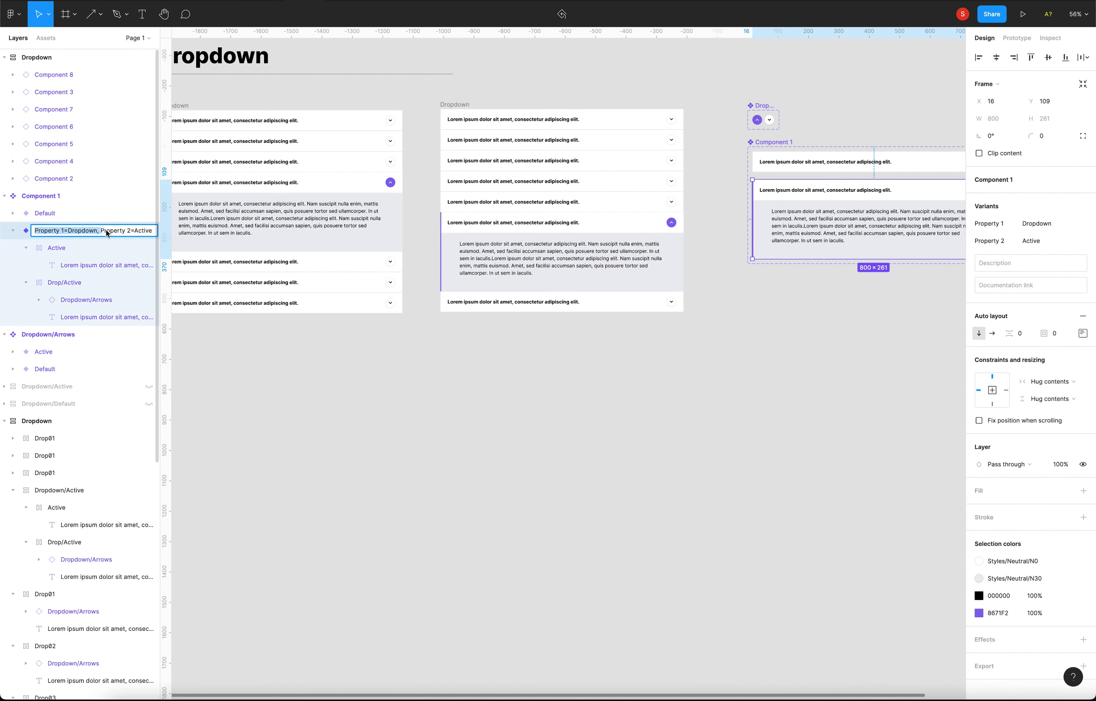
{"action": "key", "text": "BackSpace"}
{"action": "left_click", "coordinate": [289, 376]}
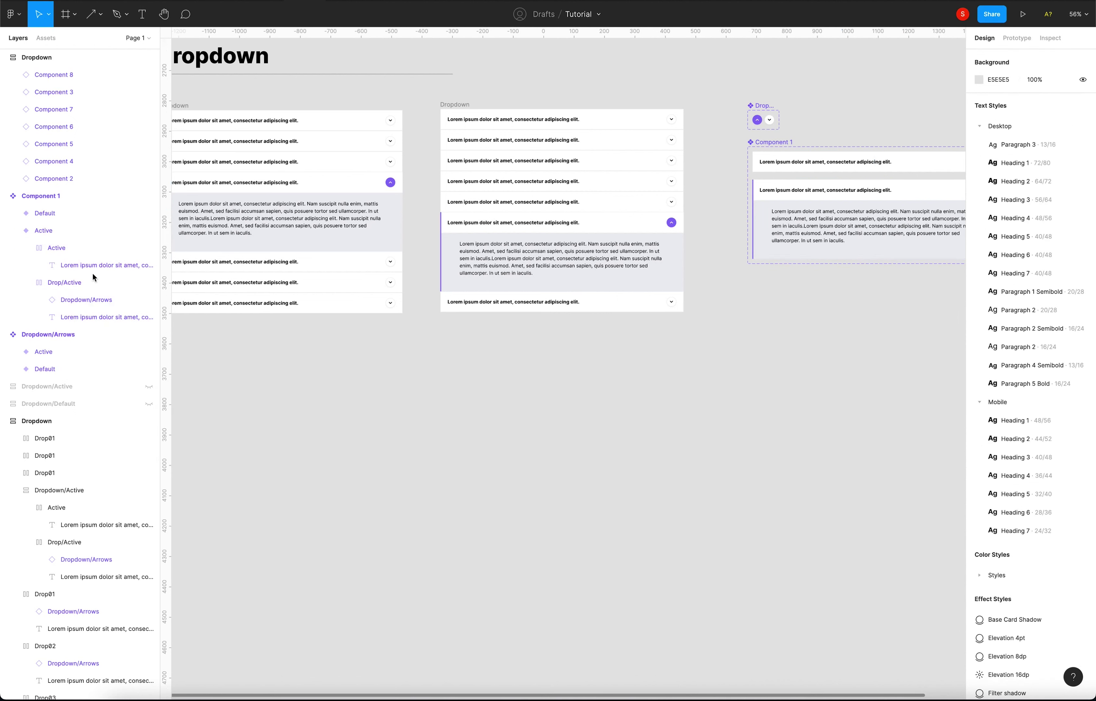
Step: Rename the component set from Component 1 to Dropdown
{"action": "left_click", "coordinate": [14, 230]}
{"action": "double_click", "coordinate": [67, 196]}
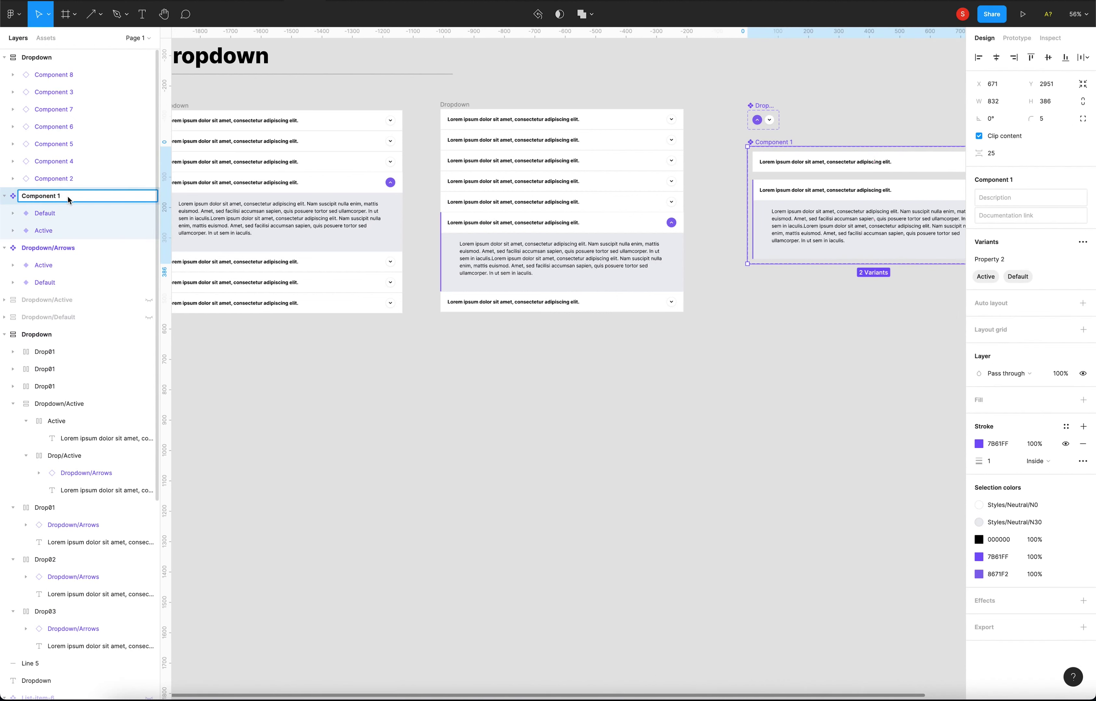
{"action": "type", "text": "Drfo"}
{"action": "key", "text": "Return"}
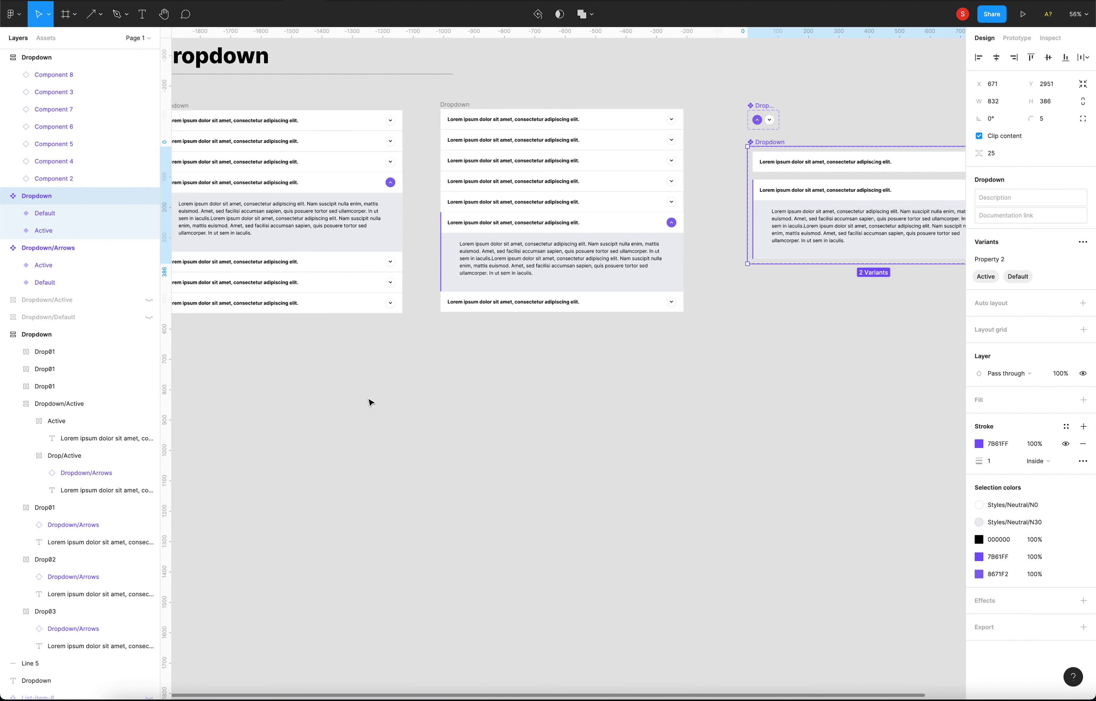
{"action": "left_click", "coordinate": [369, 400]}
{"action": "left_click", "coordinate": [785, 188]}
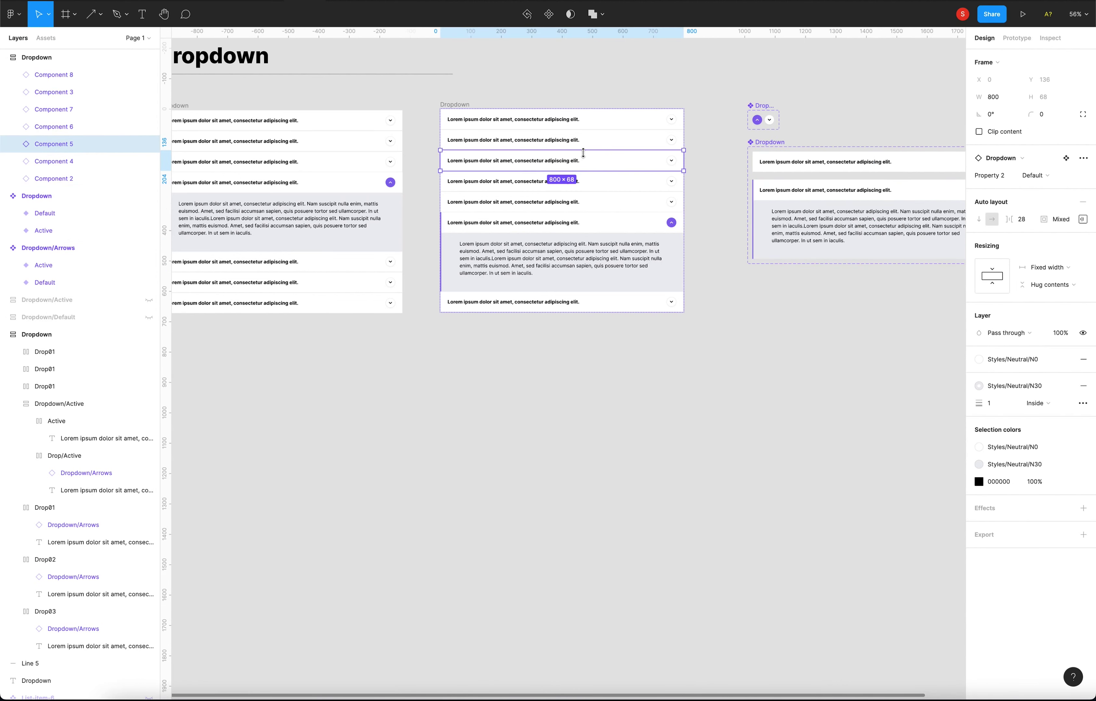
Step: Toggle the middle dropdown's second and fourth rows between Default and Active
{"action": "key", "text": "Tab"}
{"action": "key", "text": "Tab"}
{"action": "scroll", "coordinate": [552, 158], "scroll_direction": "up", "scroll_amount": 2, "text": "ctrl"}
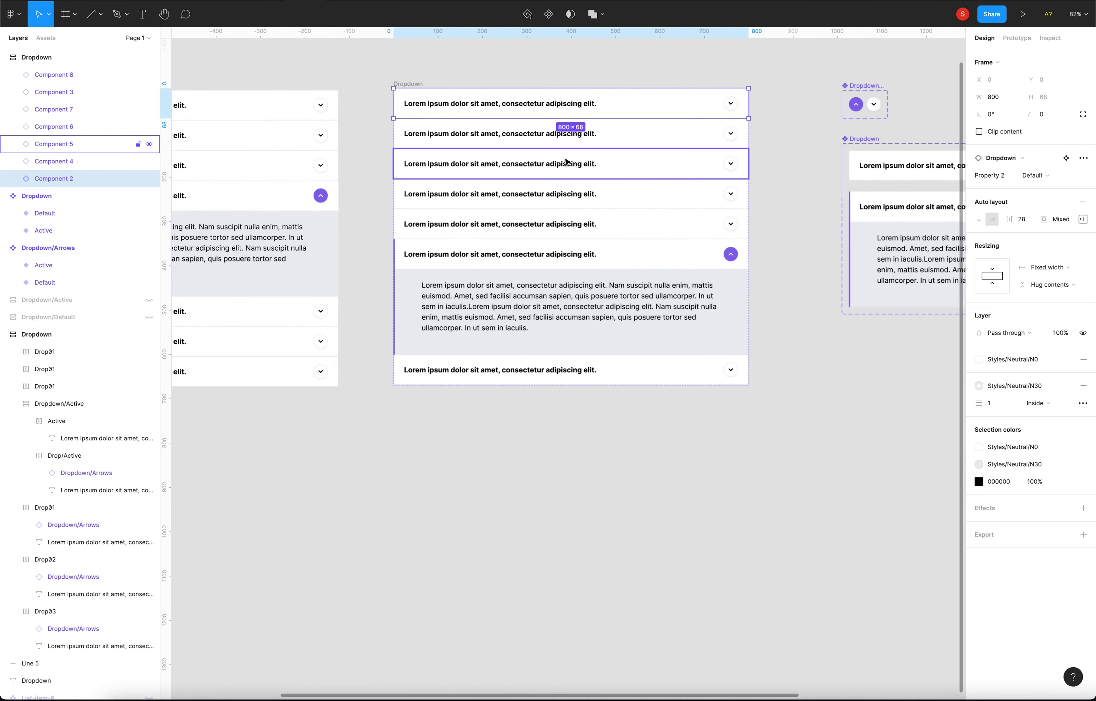
{"action": "scroll", "coordinate": [560, 161], "scroll_direction": "up", "scroll_amount": 3, "text": "ctrl"}
{"action": "key", "text": "shift+Tab"}
{"action": "left_click", "coordinate": [1046, 176]}
{"action": "left_click", "coordinate": [672, 596]}
{"action": "left_click", "coordinate": [1034, 176]}
{"action": "left_click", "coordinate": [670, 397]}
{"action": "left_click", "coordinate": [1046, 175]}
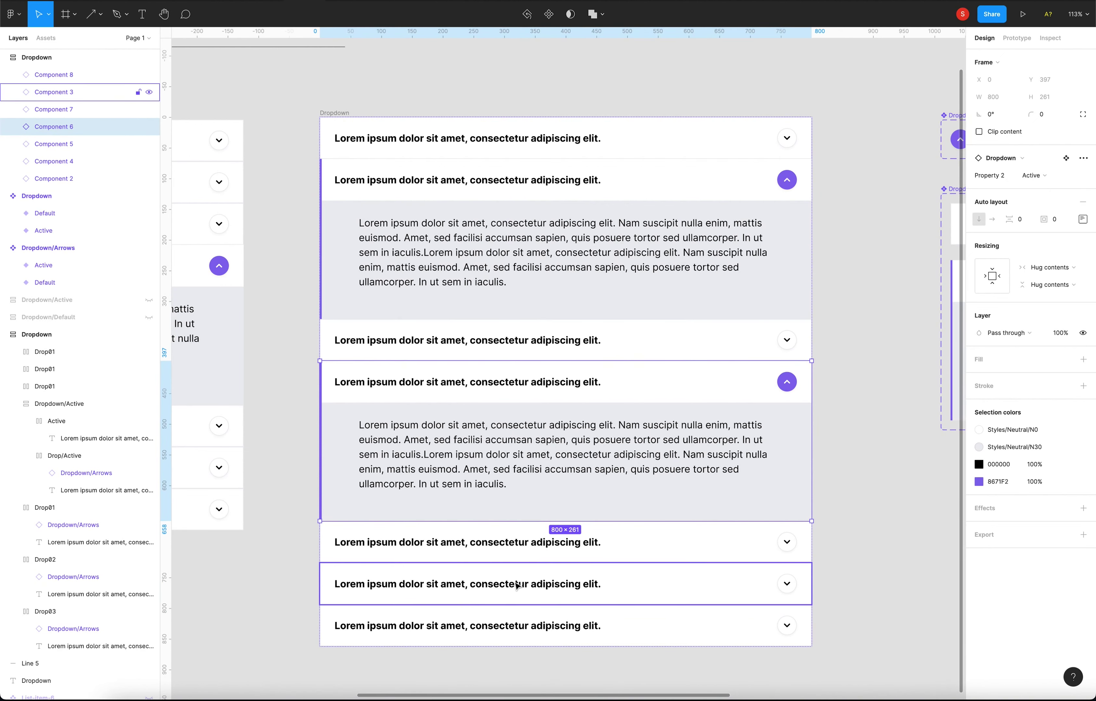
{"action": "left_click", "coordinate": [1050, 177]}
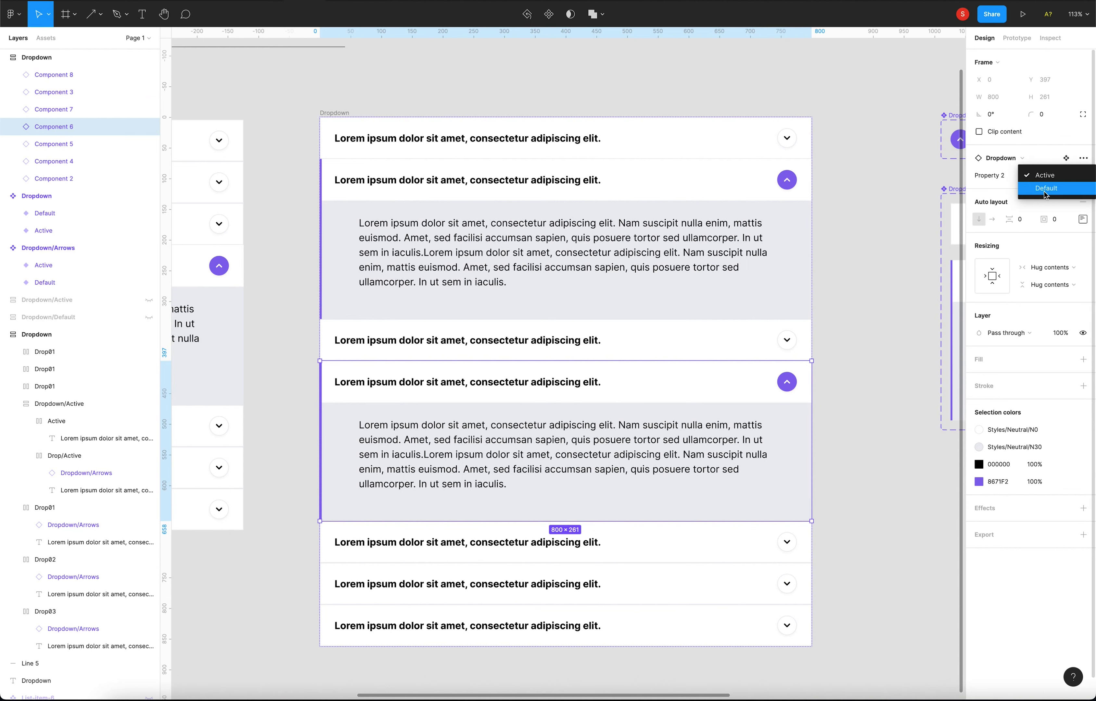
Step: Collapse the second row to Default and set only the fourth row to Active
{"action": "left_click", "coordinate": [566, 258]}
{"action": "left_click", "coordinate": [1050, 176]}
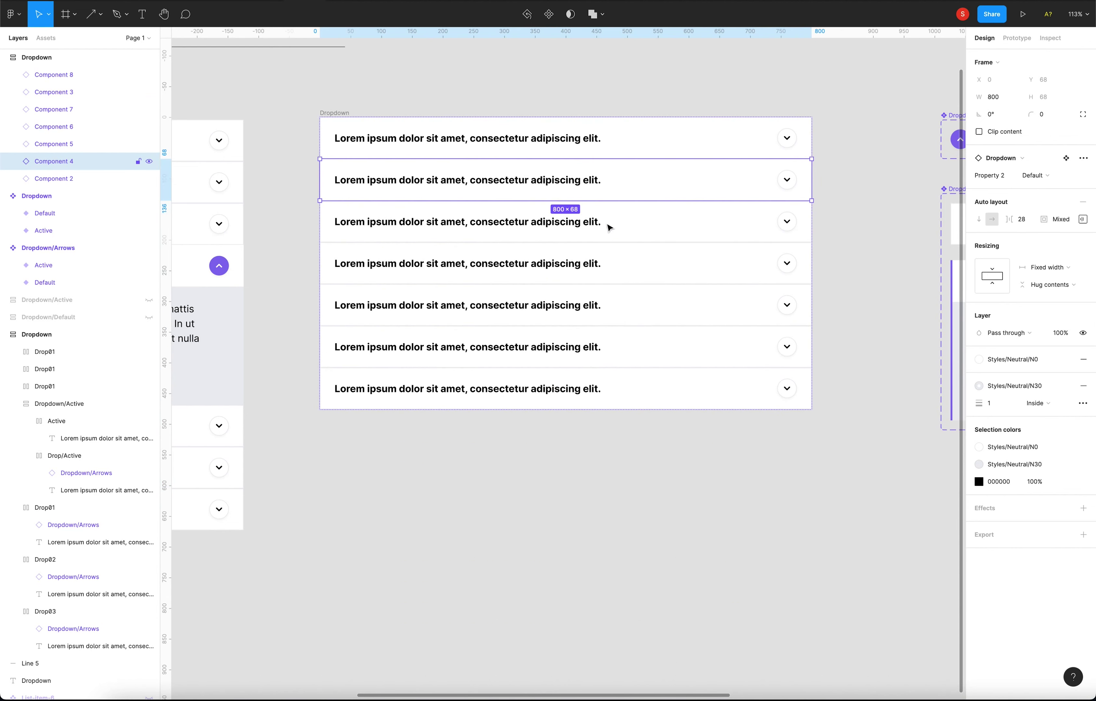
{"action": "left_click", "coordinate": [644, 278]}
{"action": "left_click", "coordinate": [1049, 175]}
{"action": "left_click", "coordinate": [1048, 162]}
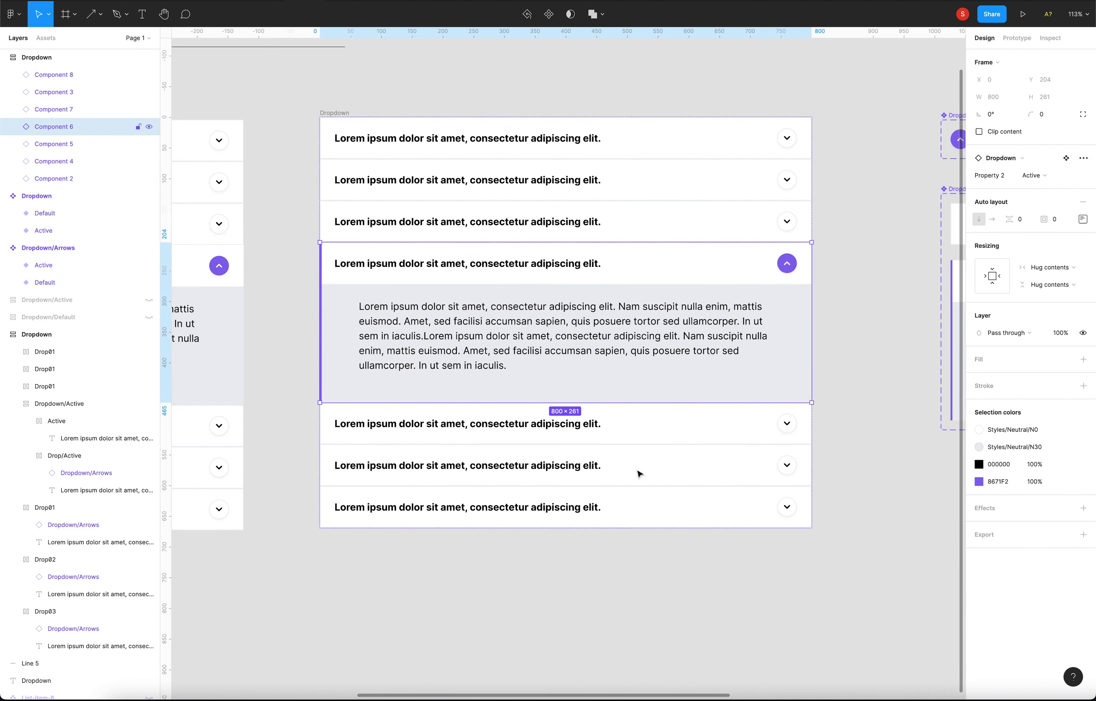
{"action": "left_click", "coordinate": [541, 552]}
{"action": "scroll", "coordinate": [663, 462], "scroll_direction": "down", "scroll_amount": 3}
{"action": "scroll", "coordinate": [688, 479], "scroll_direction": "down", "scroll_amount": 3}
{"action": "scroll", "coordinate": [687, 478], "scroll_direction": "right", "scroll_amount": 3}
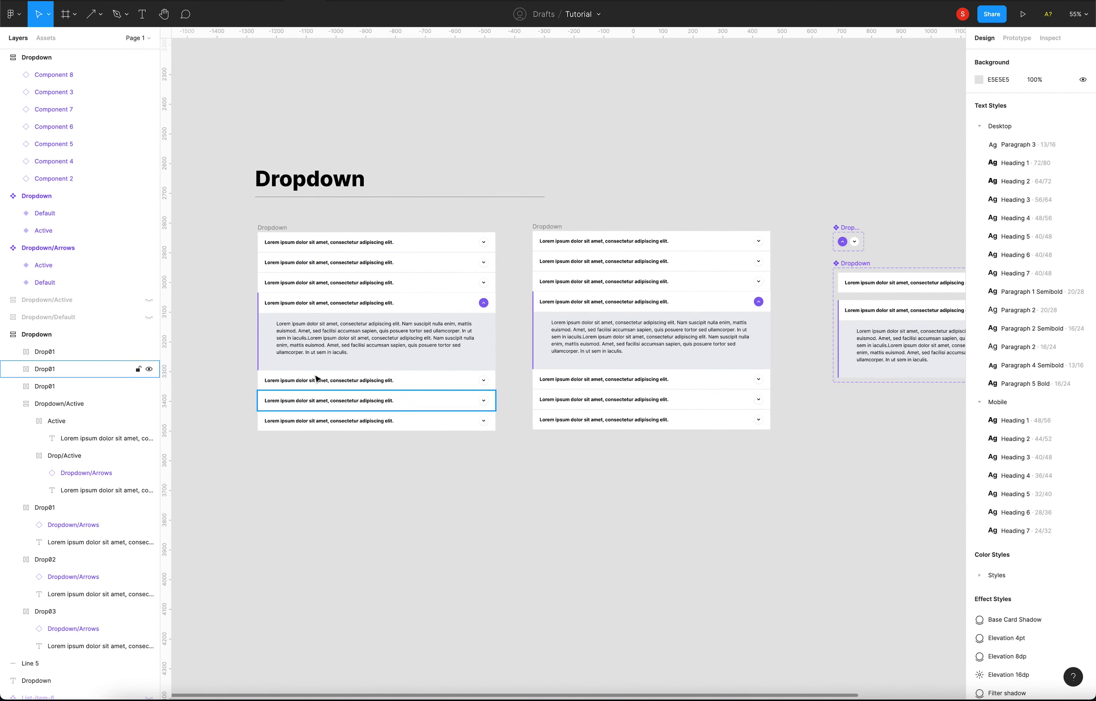
{"action": "left_click", "coordinate": [92, 14]}
{"action": "left_click", "coordinate": [85, 66]}
Step: Draw an arrow pointing at the first dropdown and name the expanded frame Dropdown/Active
{"action": "left_click_drag", "start_coordinate": [588, 525], "coordinate": [490, 443]}
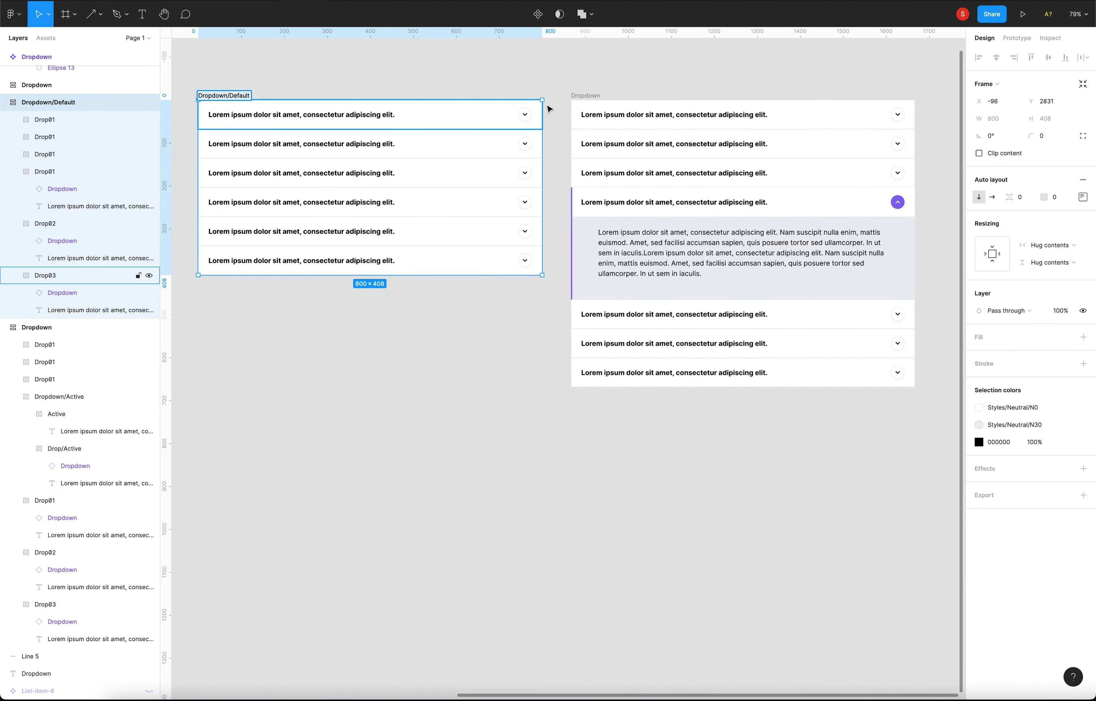
{"action": "left_click", "coordinate": [576, 97]}
{"action": "double_click", "coordinate": [577, 97]}
{"action": "type", "text": "Dropdown/Default"}
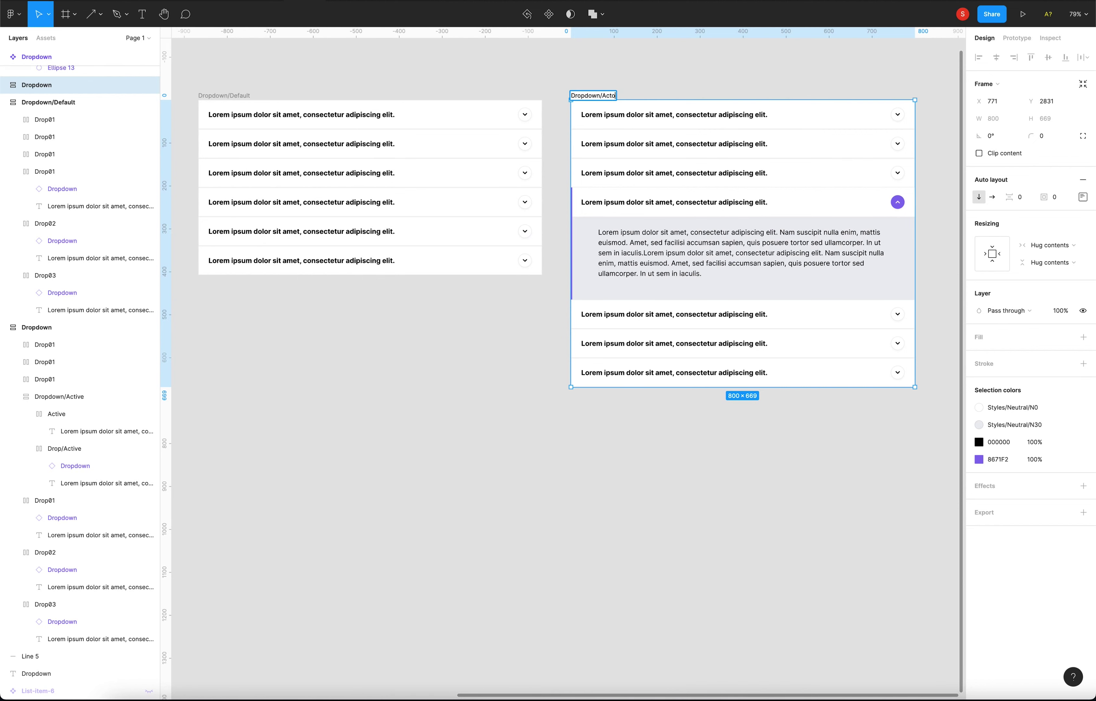
{"action": "key", "text": "Return"}
{"action": "left_click", "coordinate": [632, 81]}
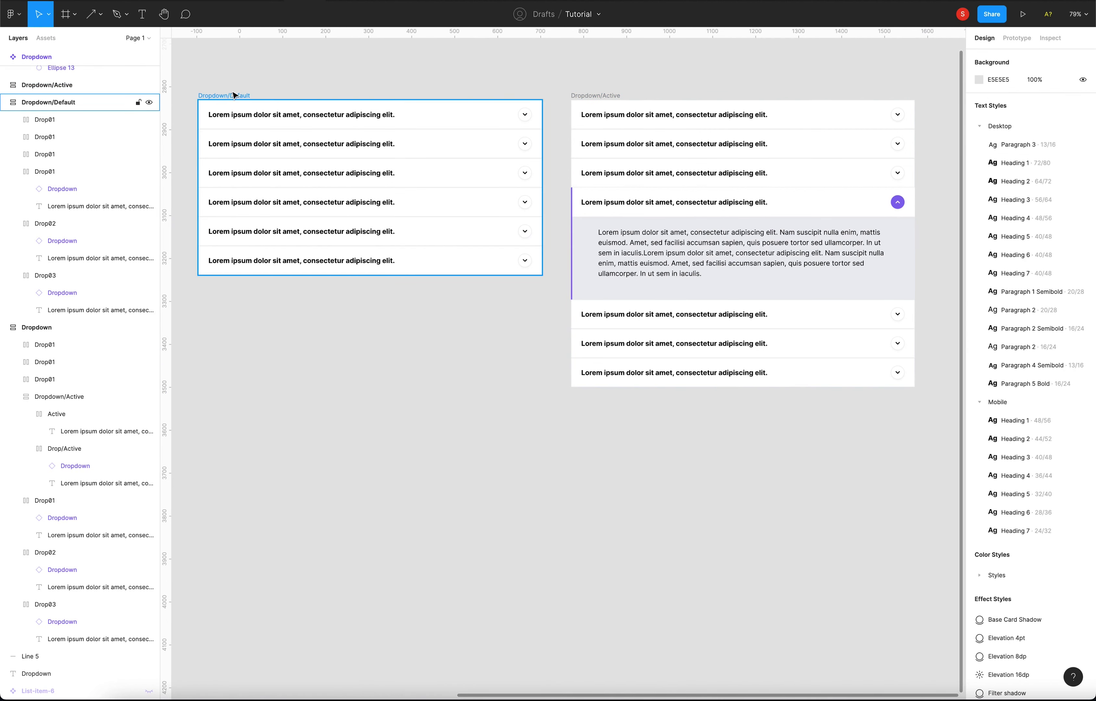
{"action": "left_click", "coordinate": [1017, 38]}
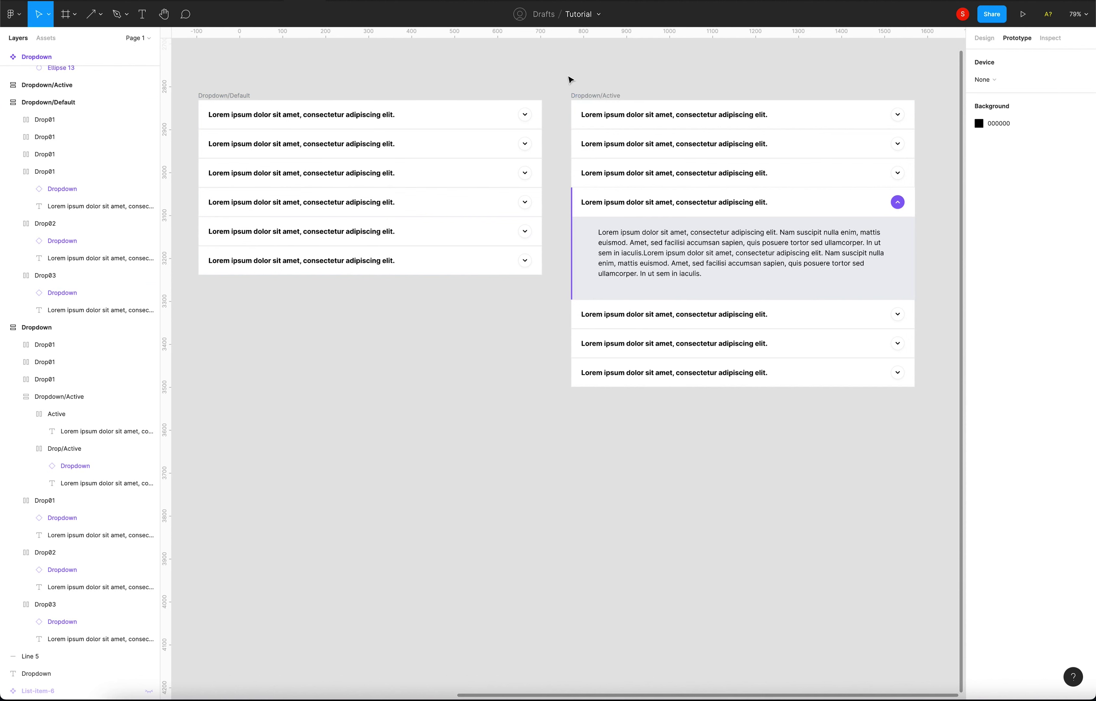
Step: Connect Dropdown/Default's fourth row to Dropdown/Active with an on-click Navigate interaction
{"action": "left_click", "coordinate": [228, 96]}
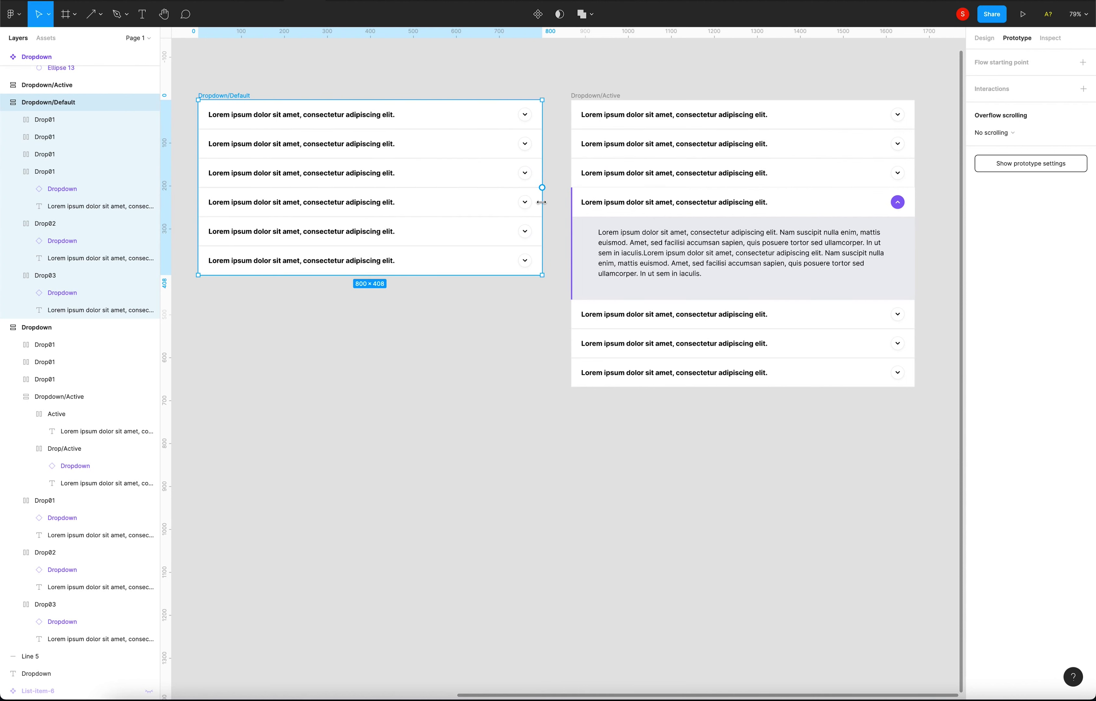
{"action": "left_click", "coordinate": [502, 210]}
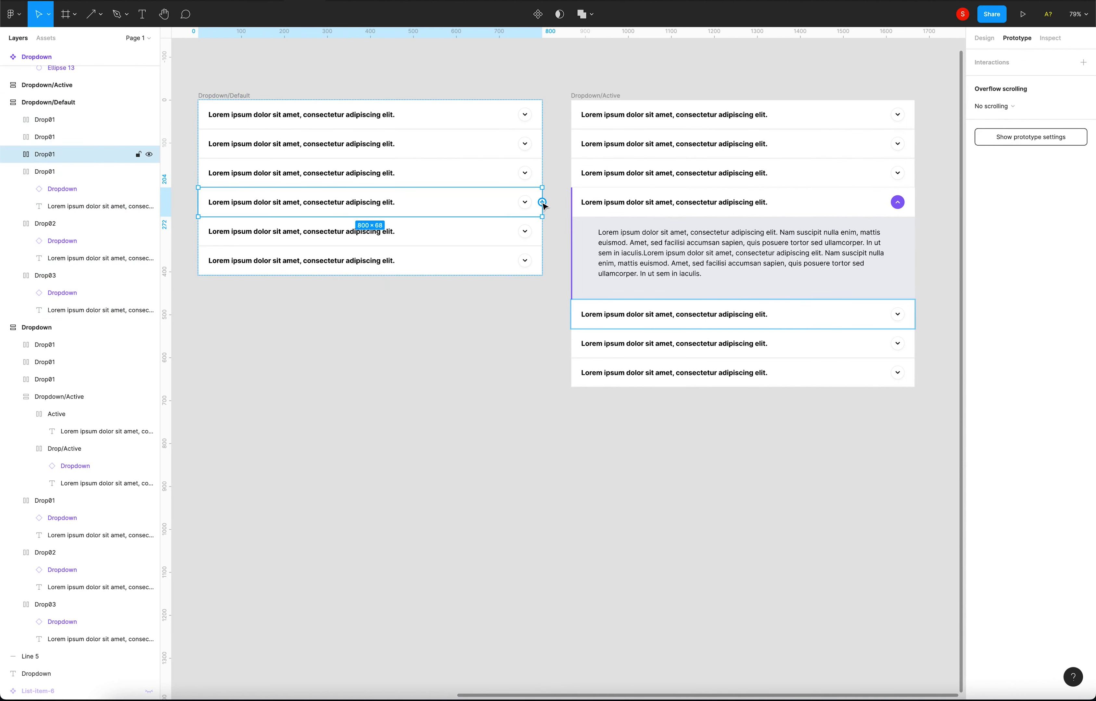
{"action": "left_click_drag", "start_coordinate": [543, 204], "coordinate": [592, 209]}
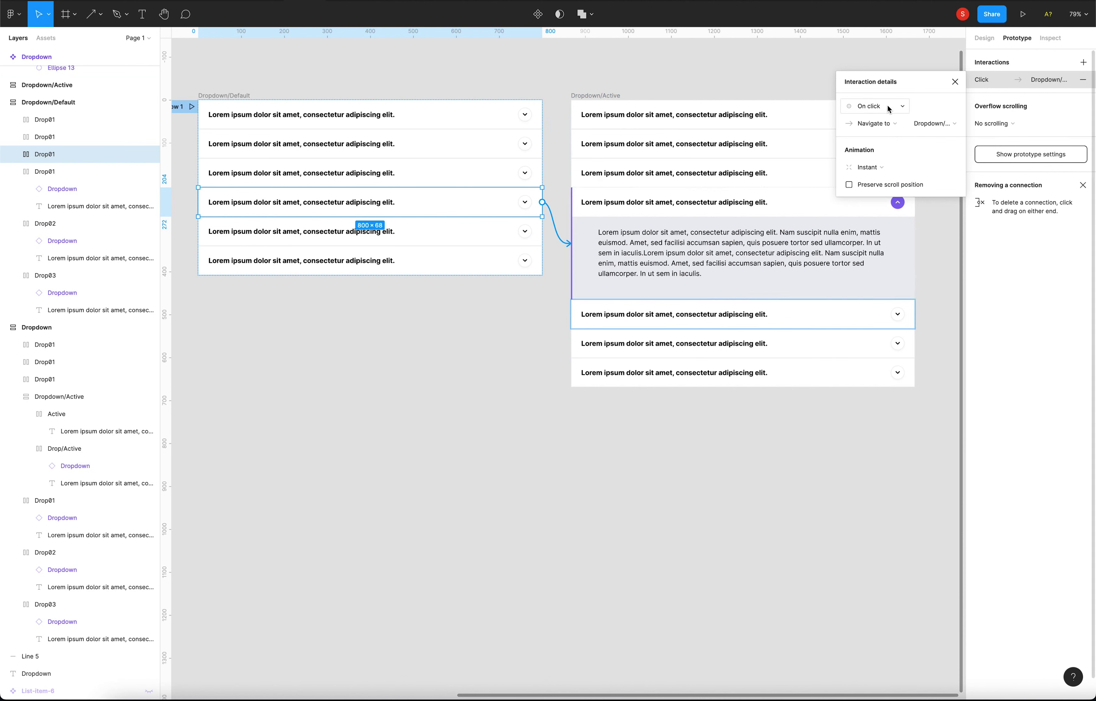
{"action": "left_click", "coordinate": [880, 128]}
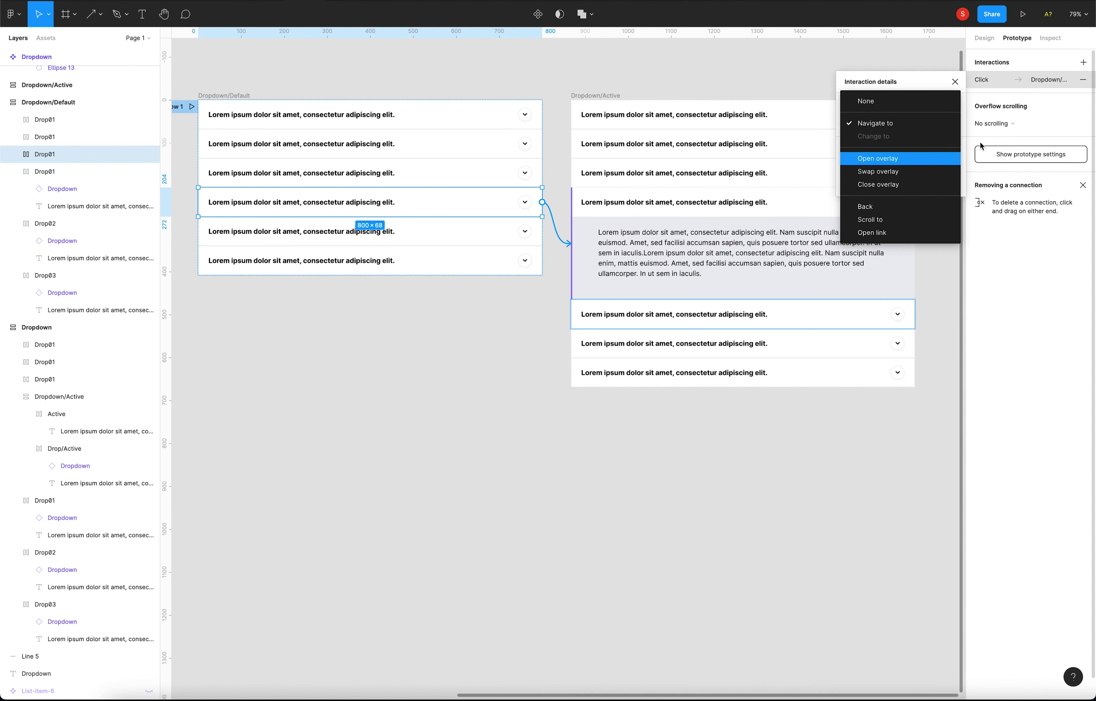
{"action": "left_click", "coordinate": [1007, 128]}
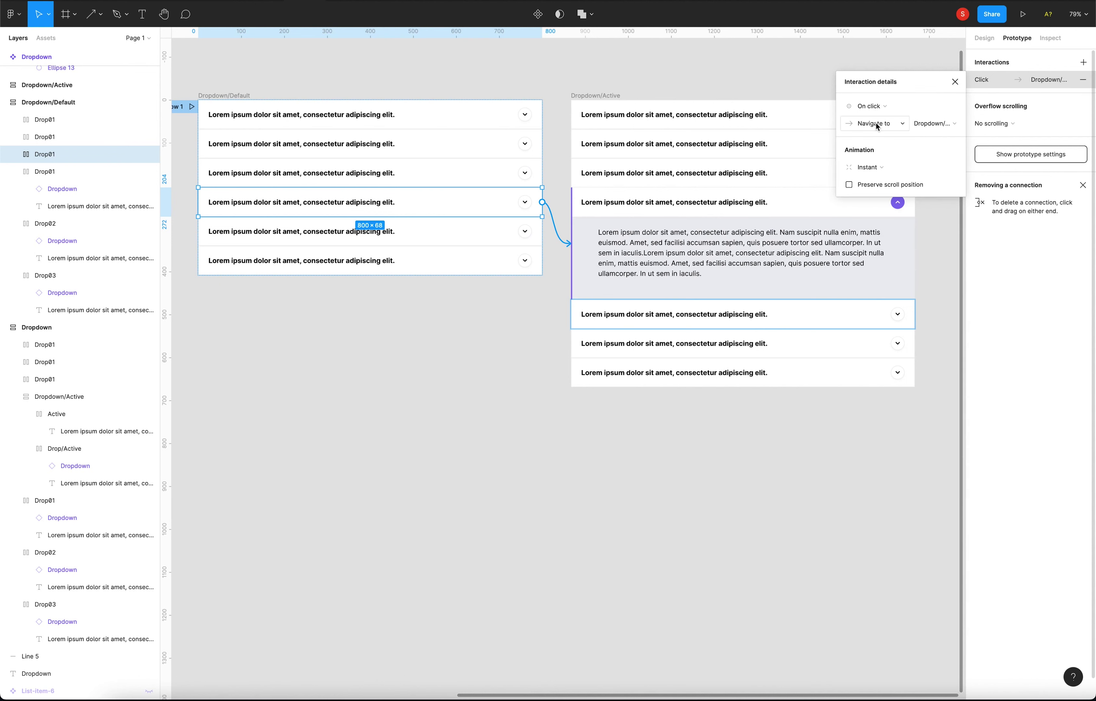
Step: Set that transition to Smart animate with Ease in and out over 300ms
{"action": "left_click", "coordinate": [874, 168]}
{"action": "left_click", "coordinate": [893, 190]}
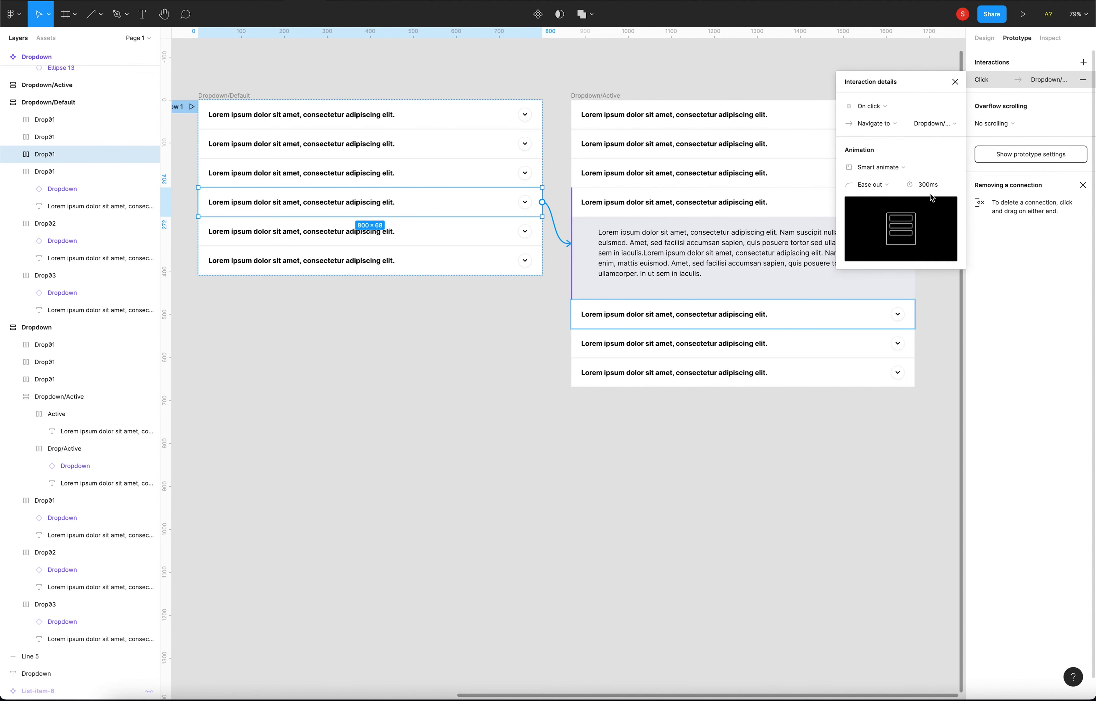
{"action": "left_click", "coordinate": [872, 184]}
{"action": "left_click", "coordinate": [890, 201]}
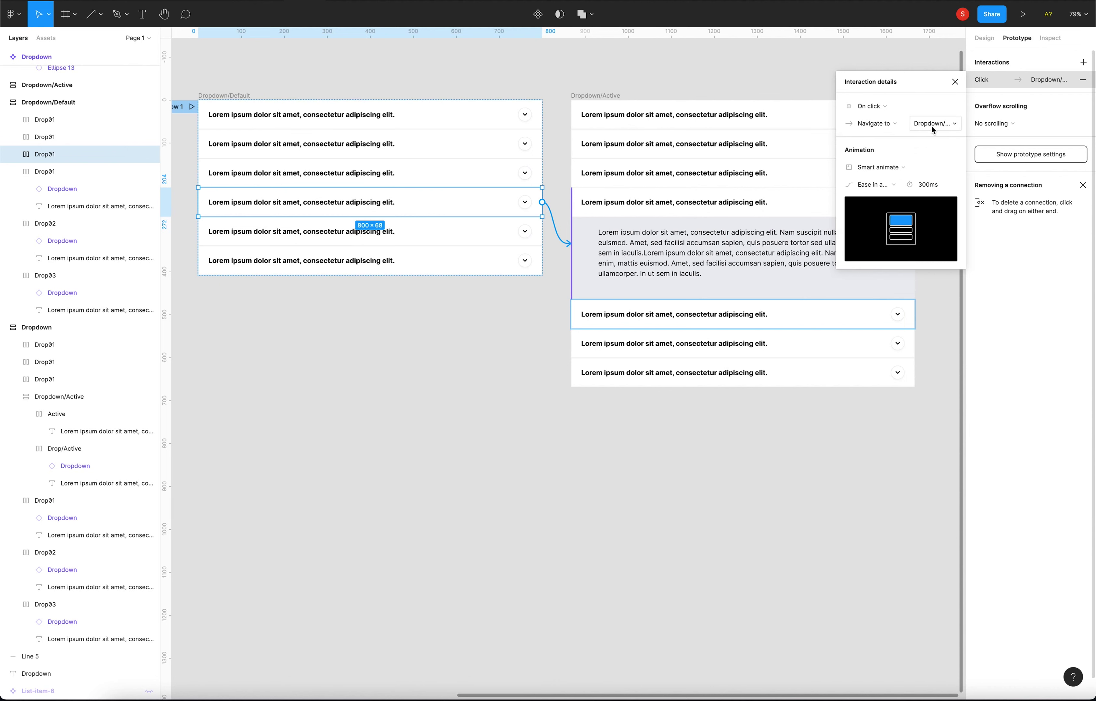
{"action": "left_click", "coordinate": [934, 127]}
{"action": "left_click", "coordinate": [886, 130]}
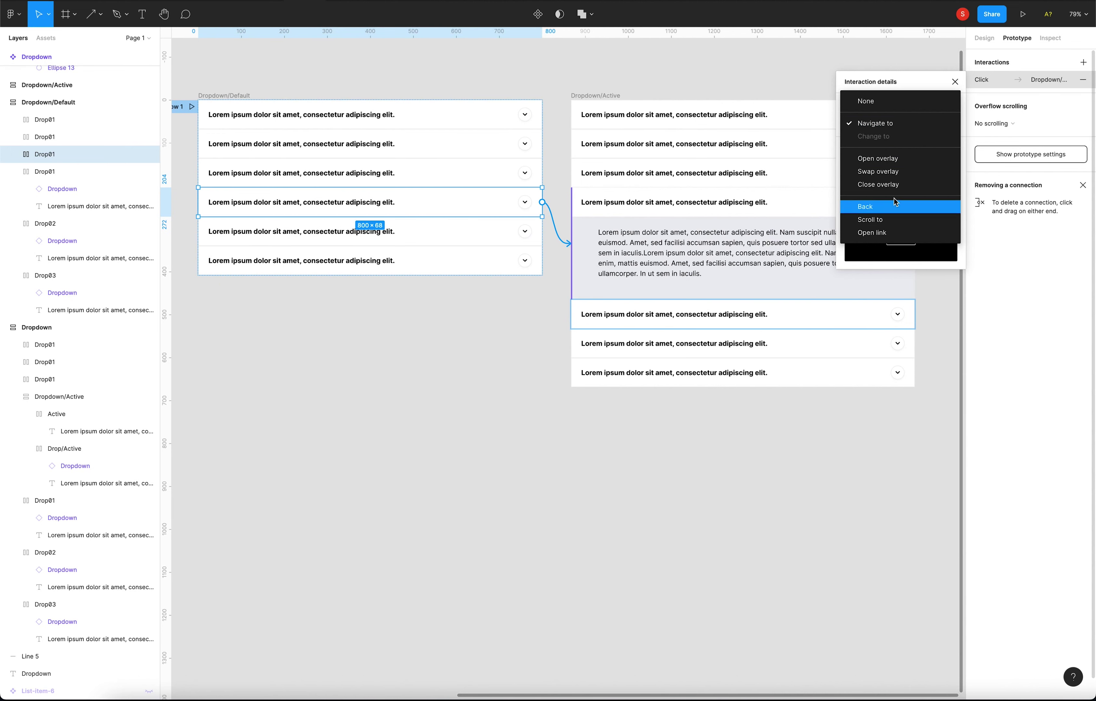
{"action": "left_click", "coordinate": [952, 84]}
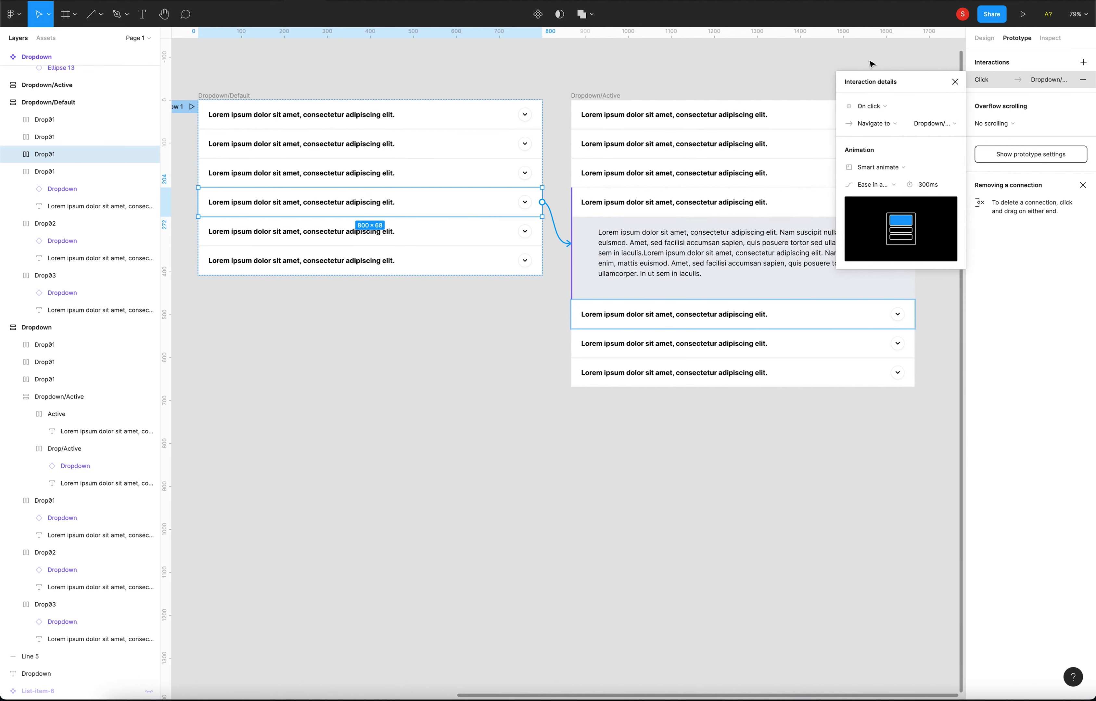
{"action": "left_click", "coordinate": [955, 82]}
{"action": "left_click", "coordinate": [799, 88]}
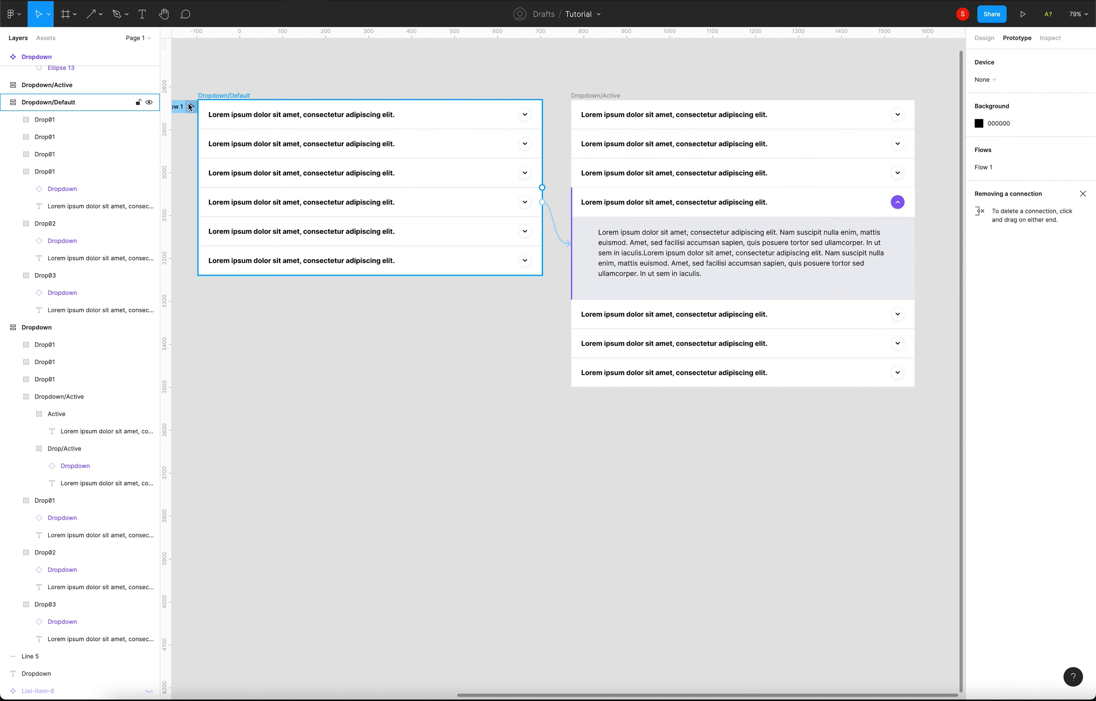
Step: Link the purple chevron in Dropdown/Active back to Dropdown/Default and test it in presentation
{"action": "left_click_drag", "start_coordinate": [904, 202], "coordinate": [539, 223]}
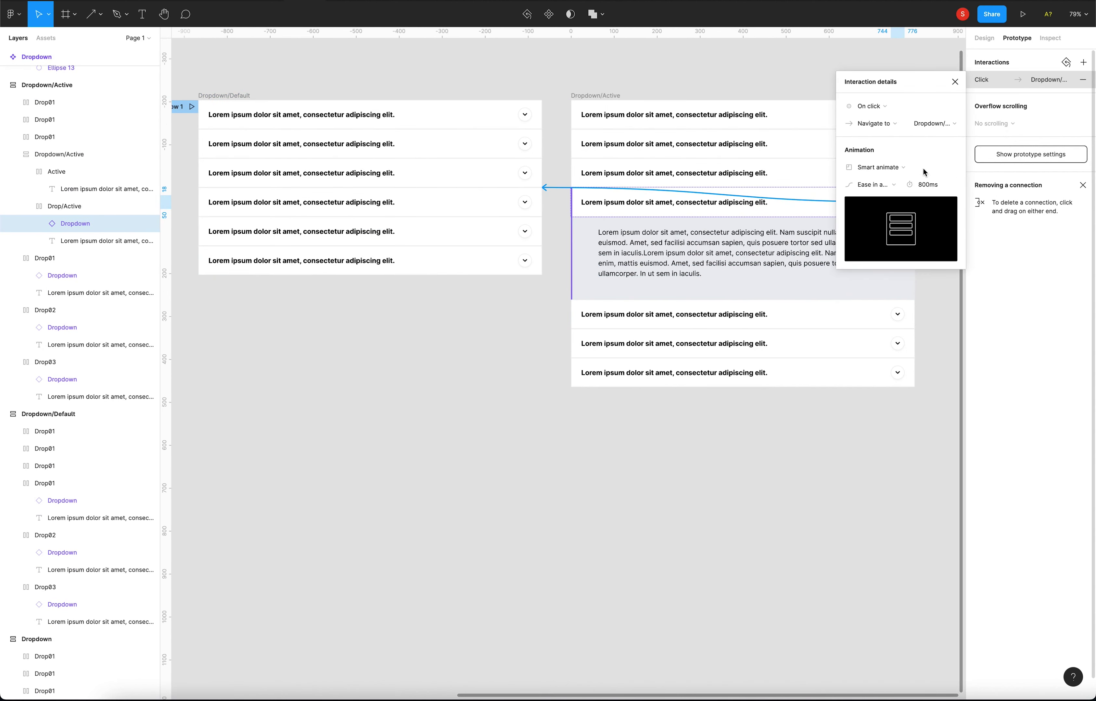
{"action": "left_click", "coordinate": [954, 82]}
{"action": "left_click", "coordinate": [778, 59]}
{"action": "key", "text": "ctrl+alt+Return"}
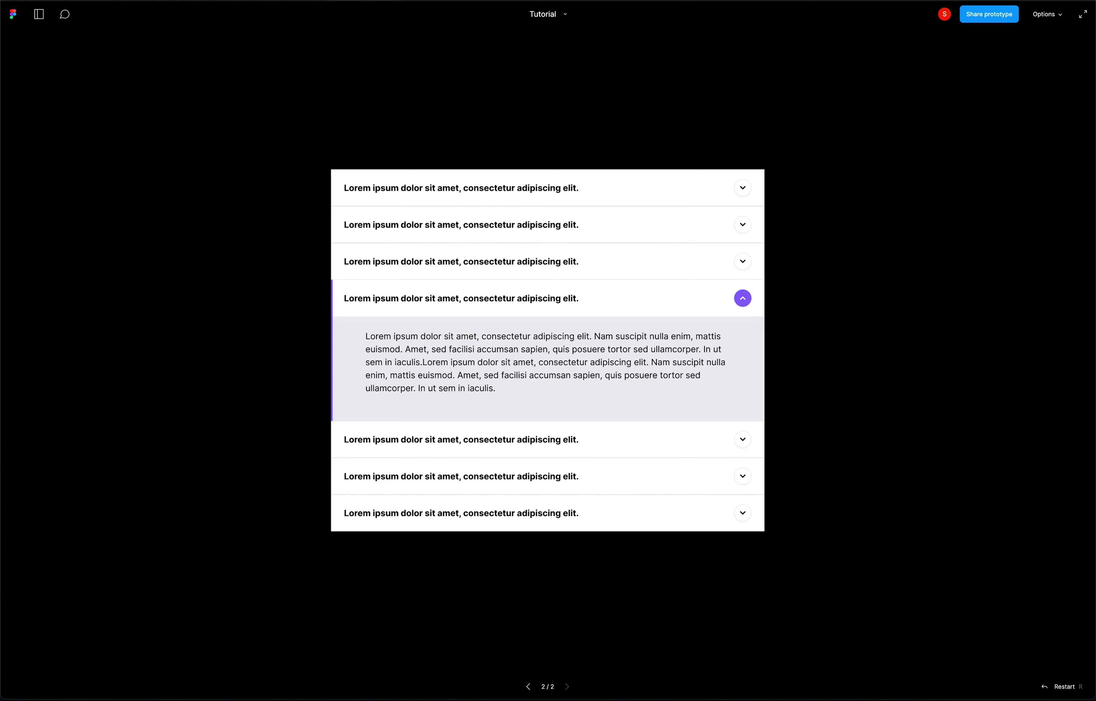
{"action": "left_click", "coordinate": [742, 299]}
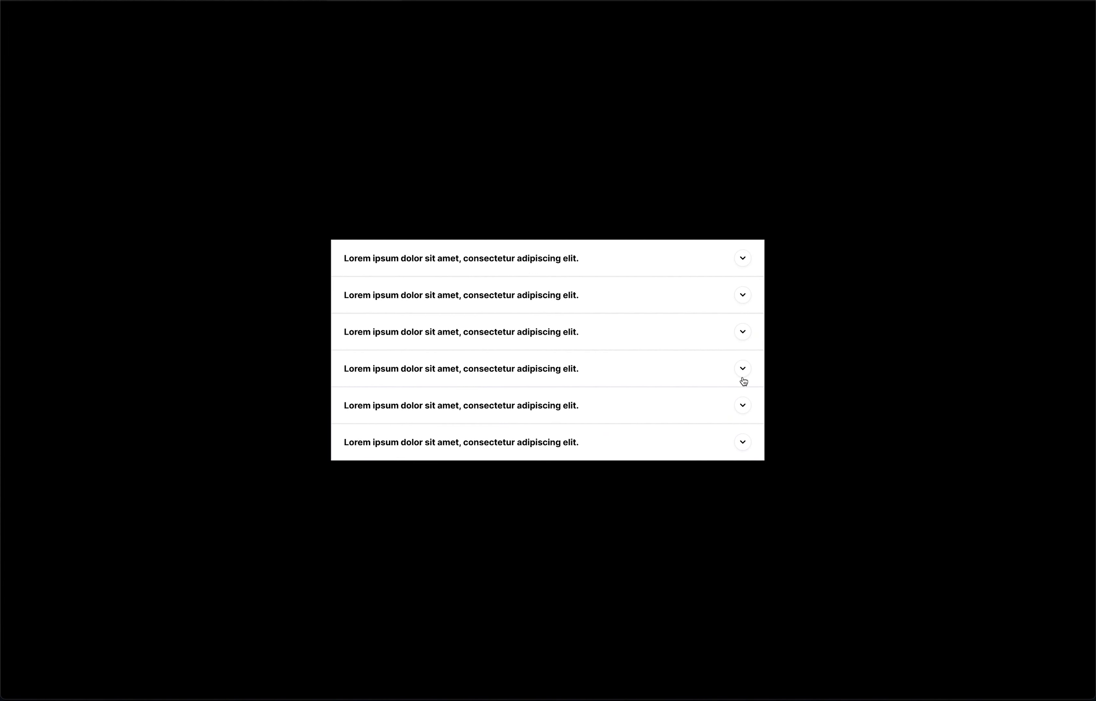
{"action": "left_click", "coordinate": [744, 369]}
{"action": "left_click", "coordinate": [743, 374]}
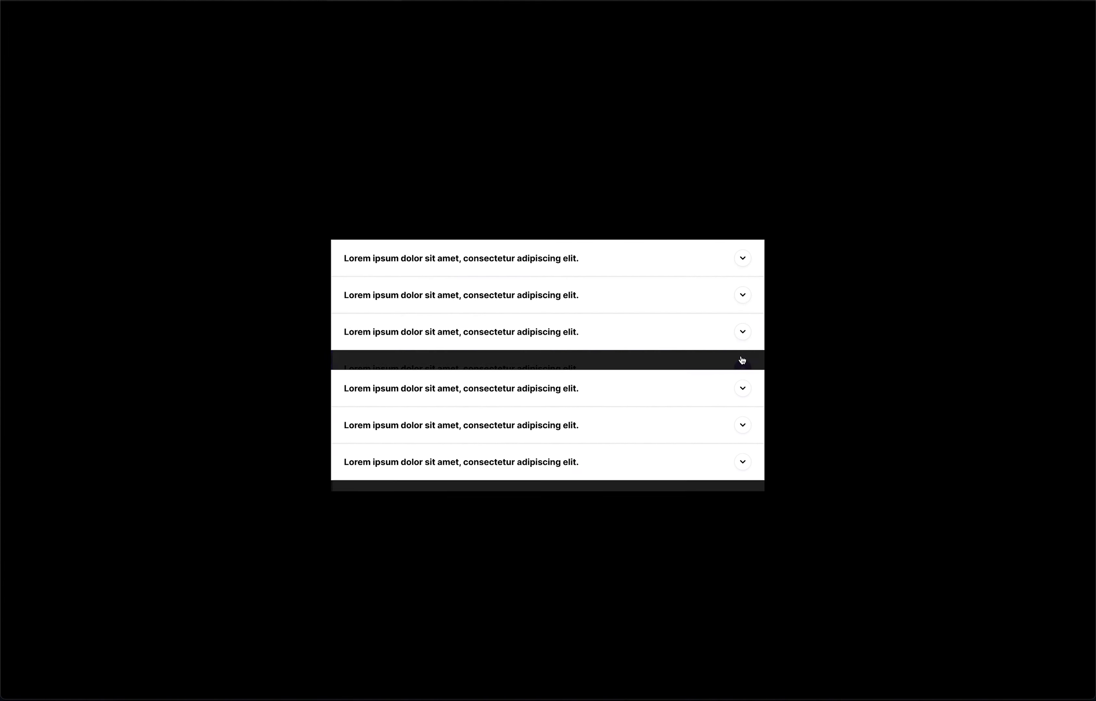
{"action": "key", "text": "ctrl+w"}
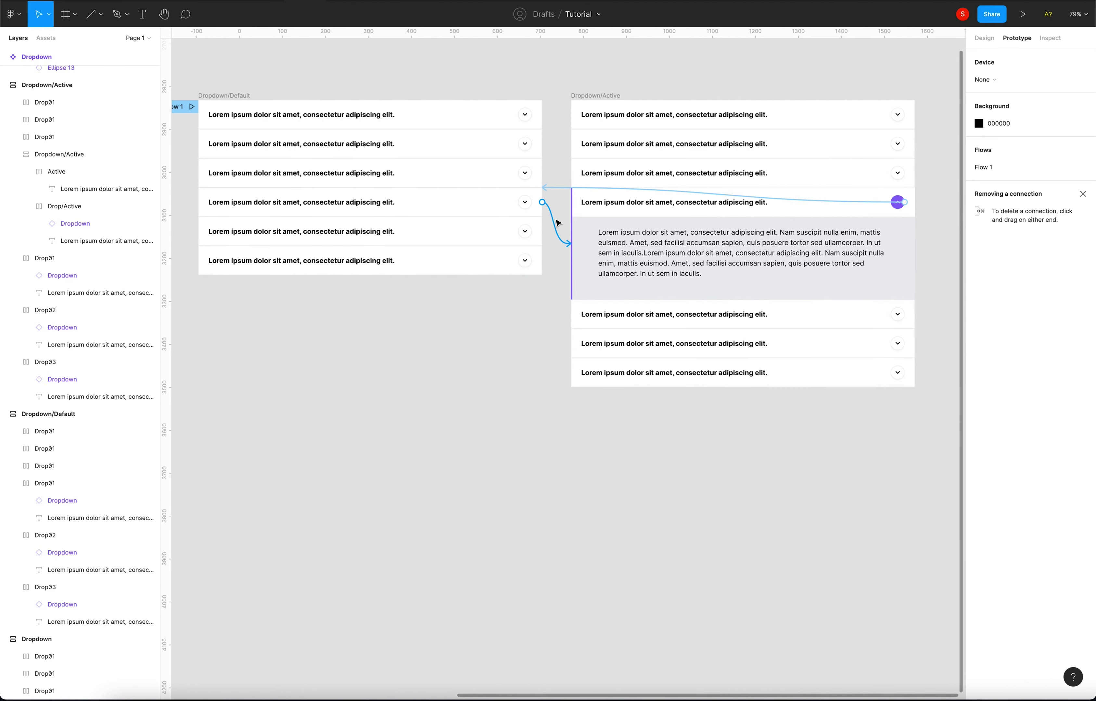
Step: Change the return transition's duration to 600ms
{"action": "left_click", "coordinate": [557, 223]}
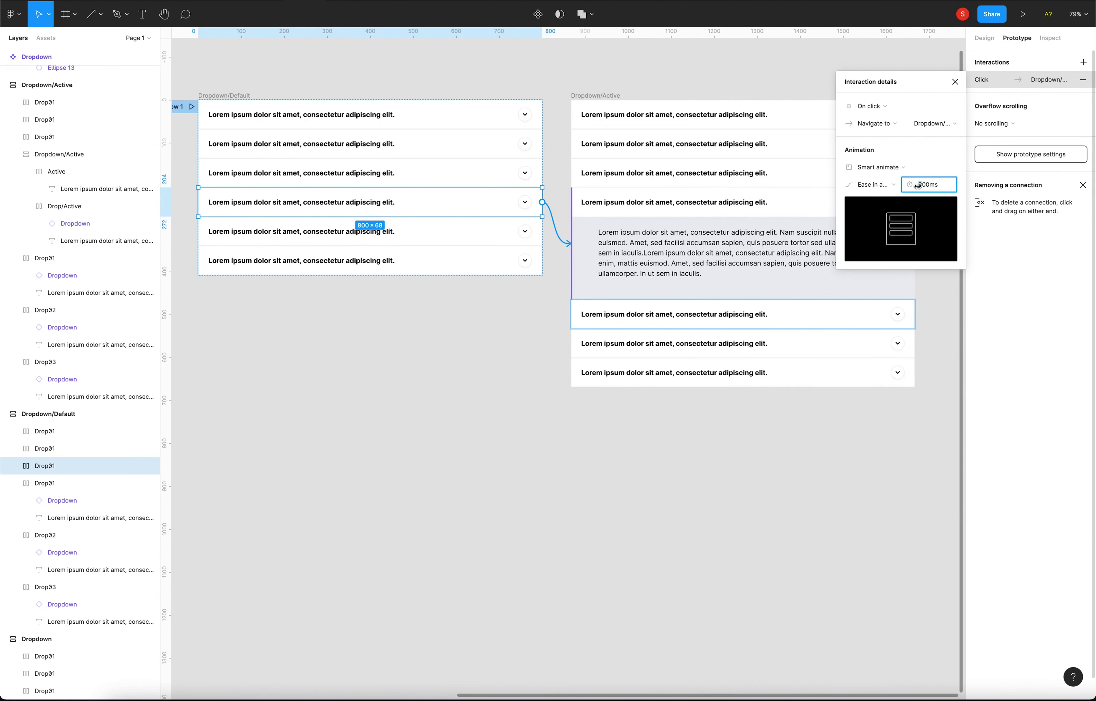
{"action": "left_click", "coordinate": [737, 203]}
{"action": "left_click_drag", "start_coordinate": [914, 202], "coordinate": [368, 203]}
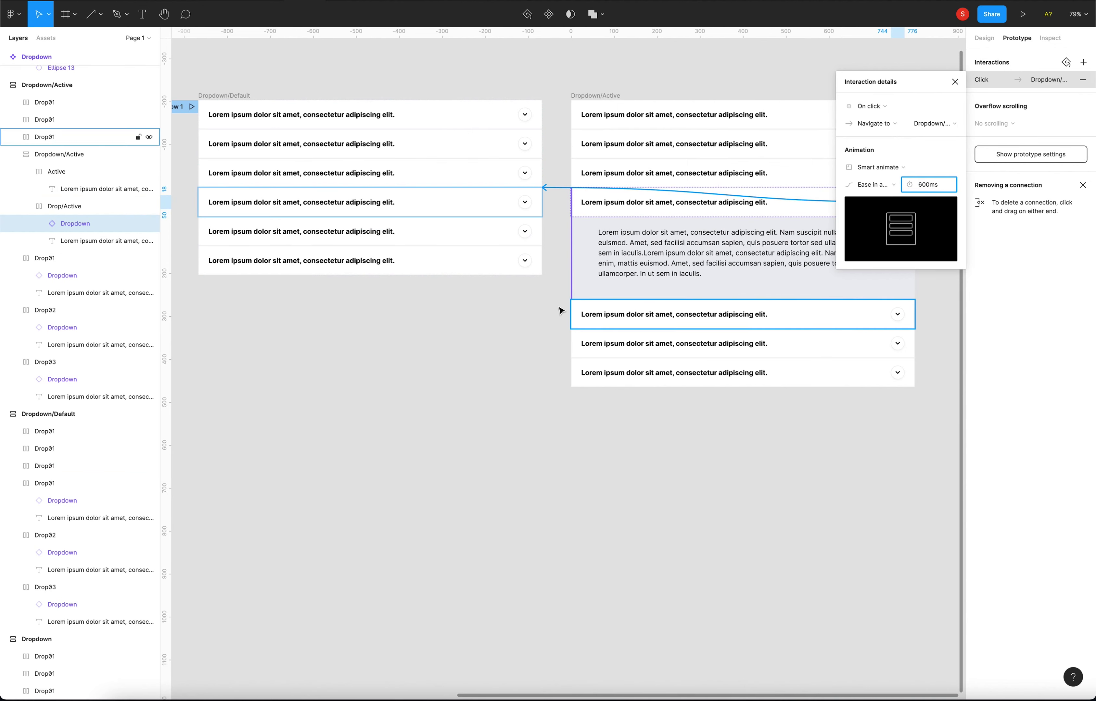
{"action": "left_click", "coordinate": [531, 83]}
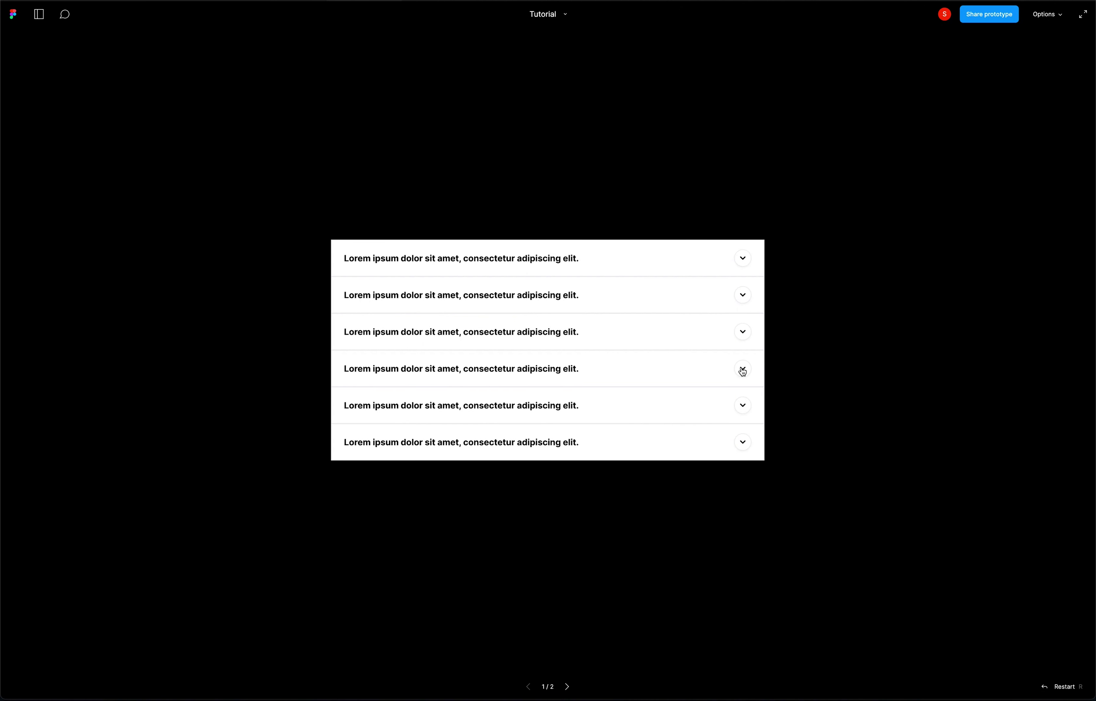
Step: Expand and collapse the fourth row four times in the prototype preview
{"action": "left_click", "coordinate": [742, 370]}
{"action": "left_click", "coordinate": [742, 296]}
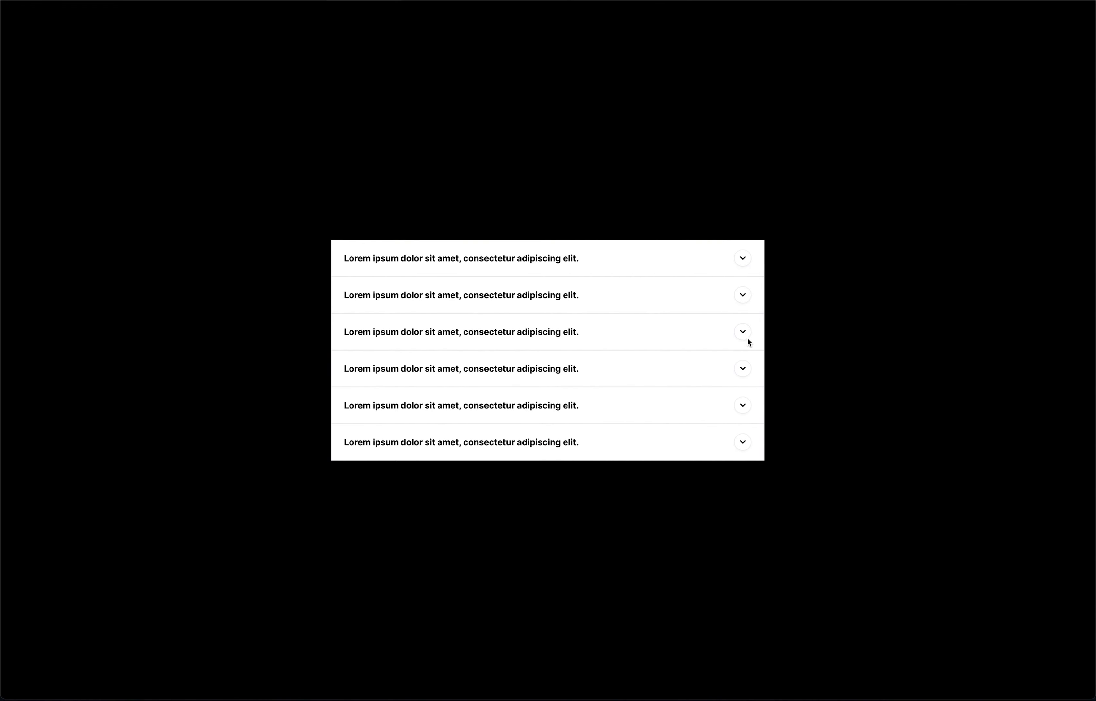
{"action": "left_click", "coordinate": [743, 370]}
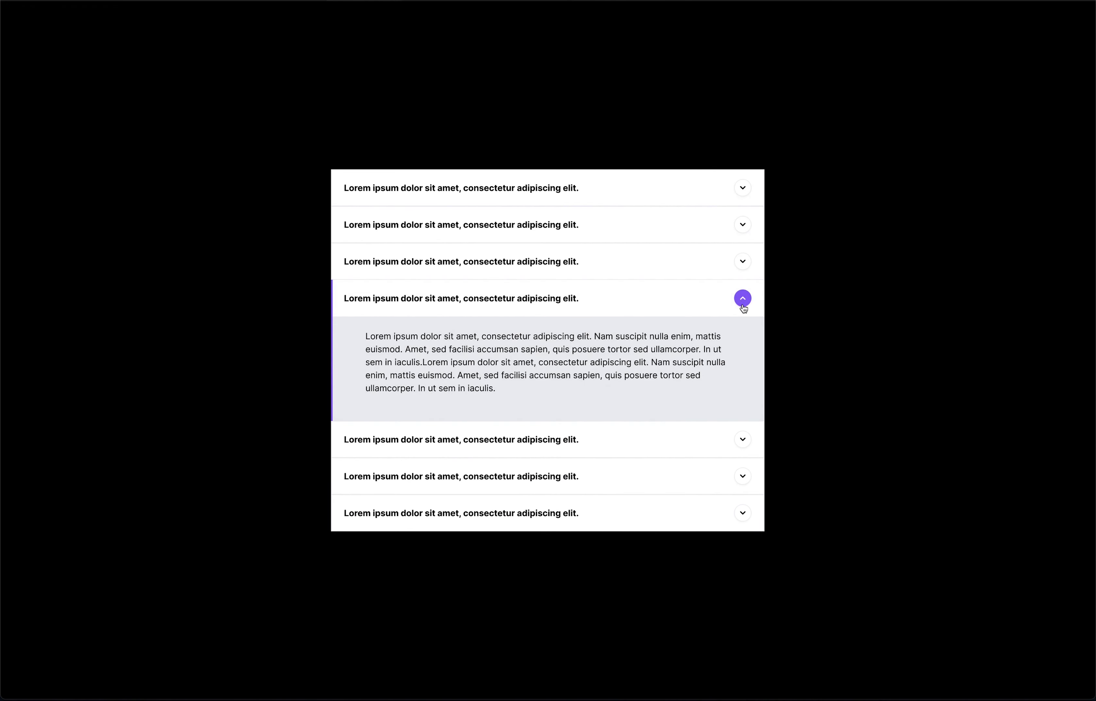
{"action": "left_click", "coordinate": [743, 309]}
{"action": "left_click", "coordinate": [742, 369]}
{"action": "left_click", "coordinate": [743, 304]}
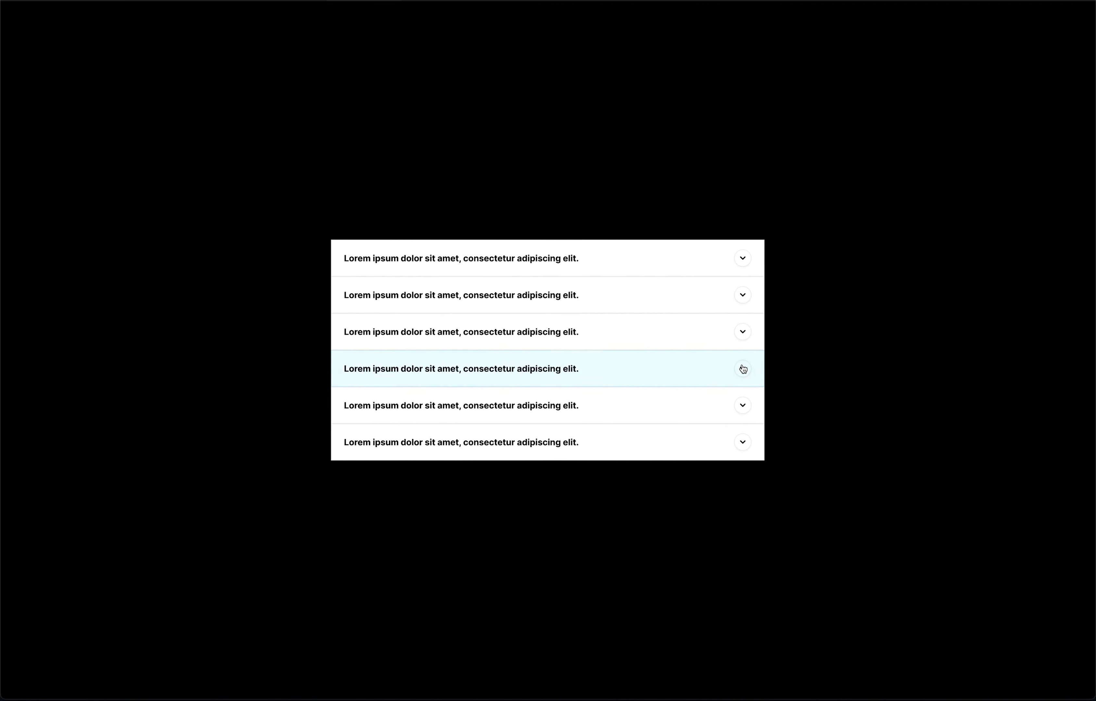
{"action": "left_click", "coordinate": [742, 371]}
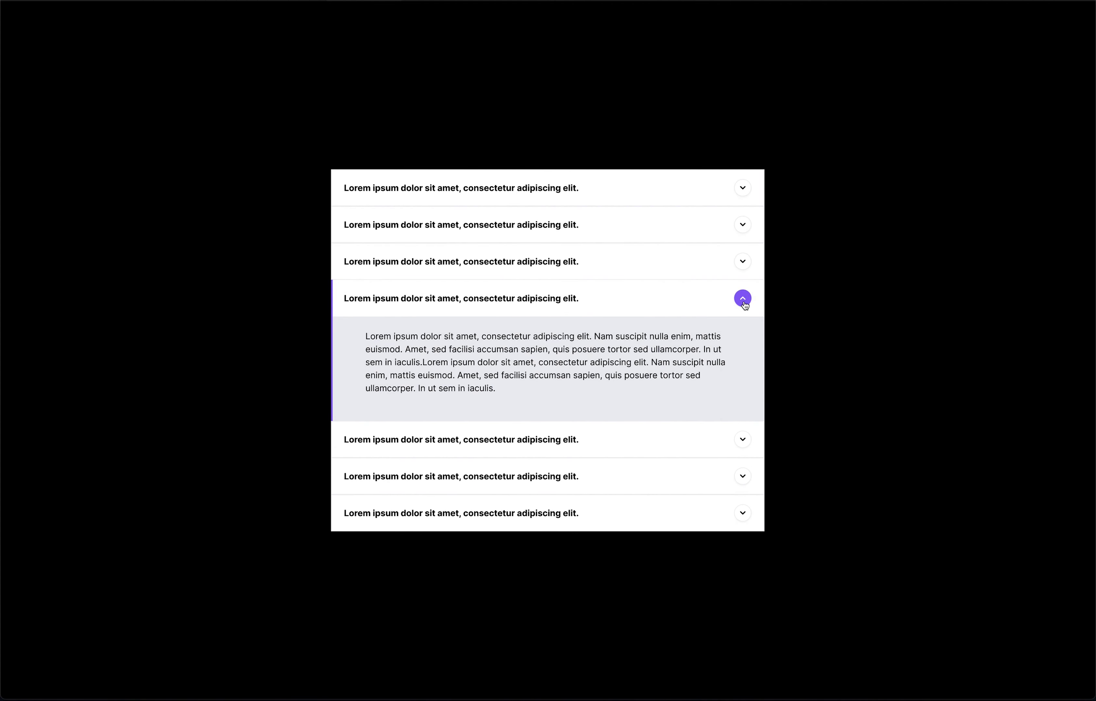
{"action": "left_click", "coordinate": [743, 305]}
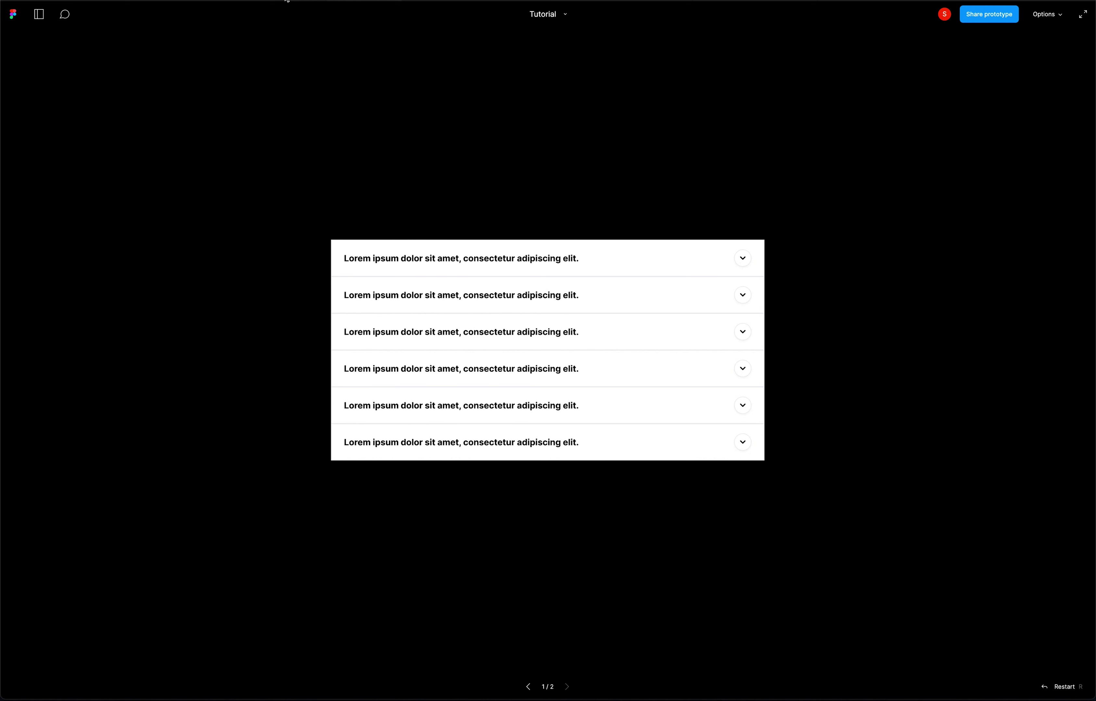
Step: Exit the preview and return to the Design panel on the canvas
{"action": "left_click", "coordinate": [295, 1]}
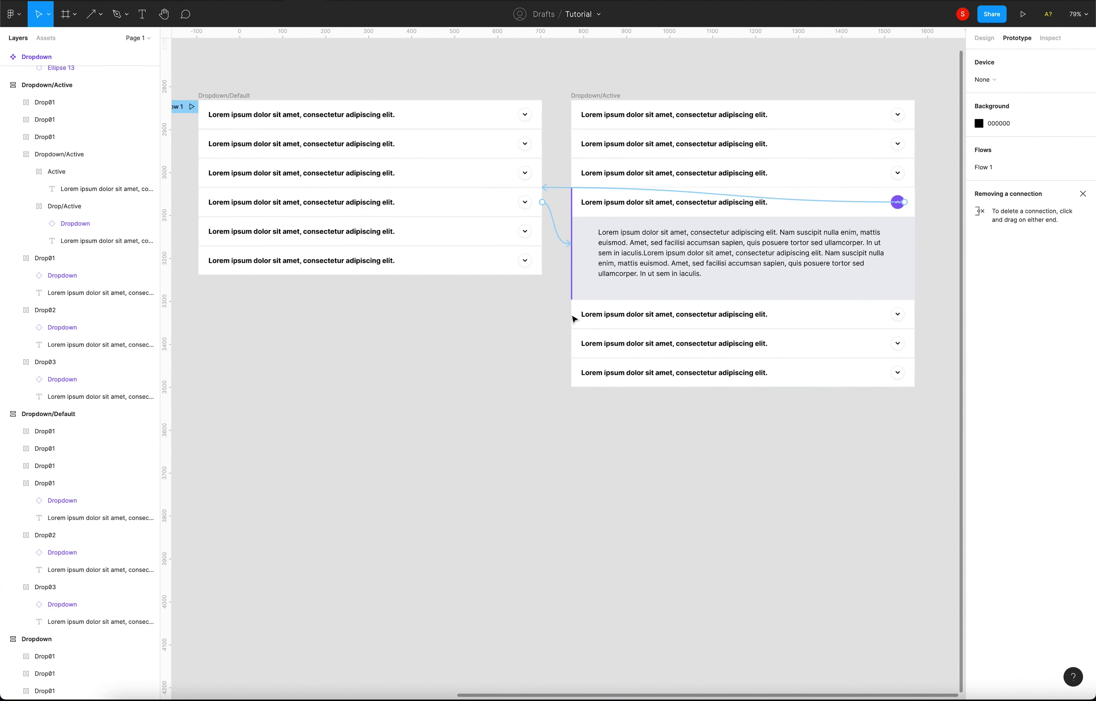
{"action": "left_click", "coordinate": [985, 40]}
{"action": "scroll", "coordinate": [364, 378], "scroll_direction": "down", "scroll_amount": 2}
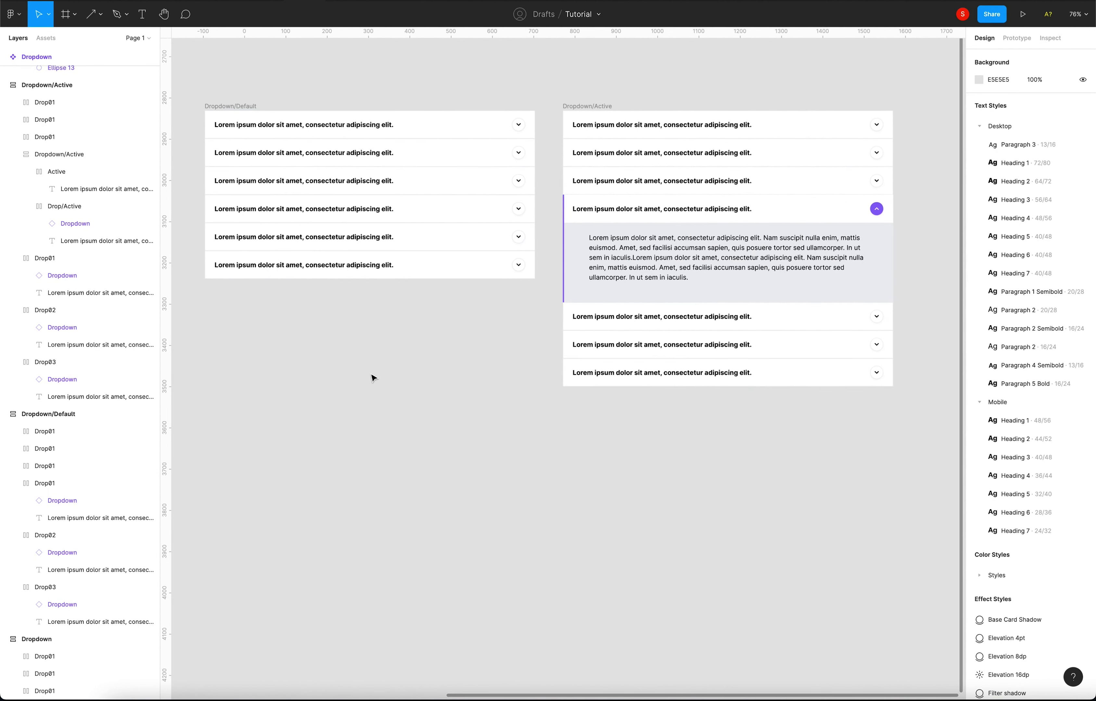